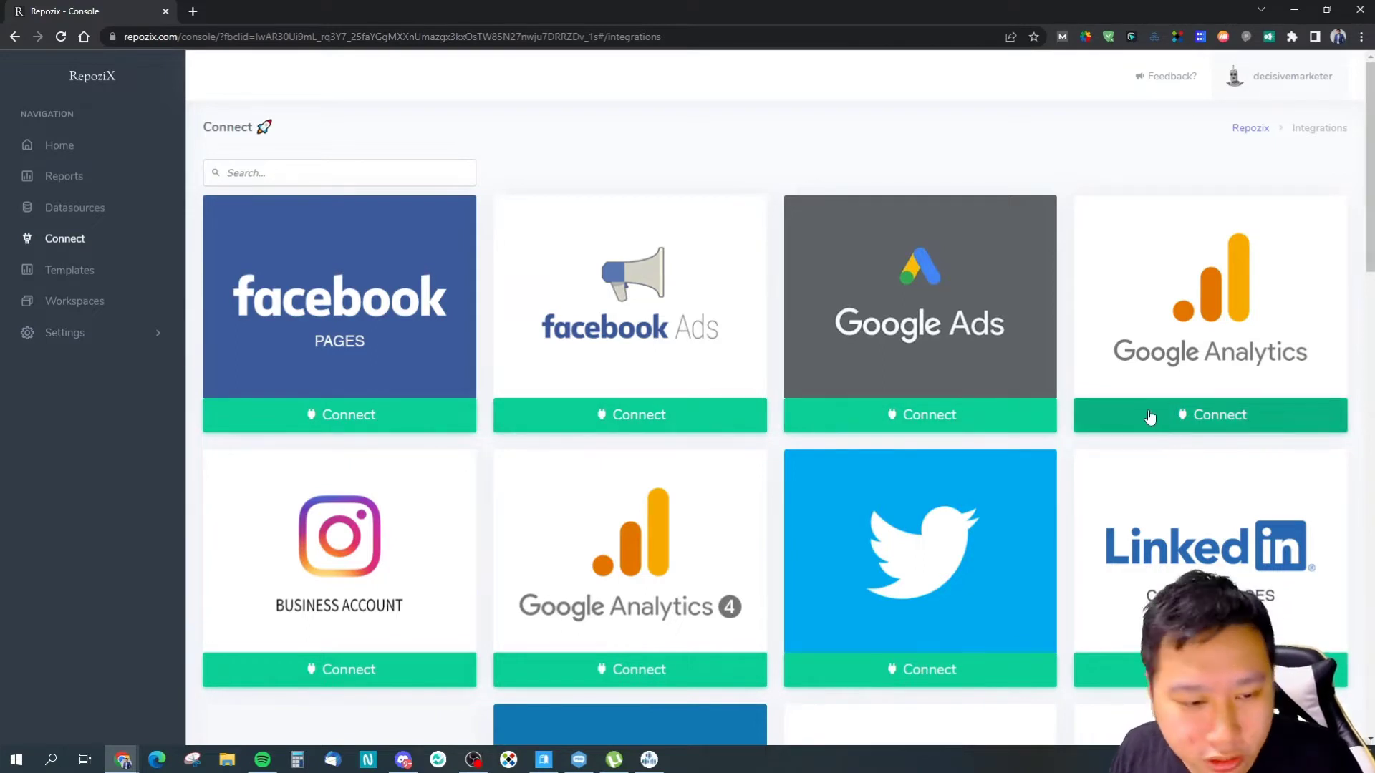
Look through the full list of available integrations on the Connect page, from Facebook Pages to Freshdesk.
scroll(740, 401, "down", 2)
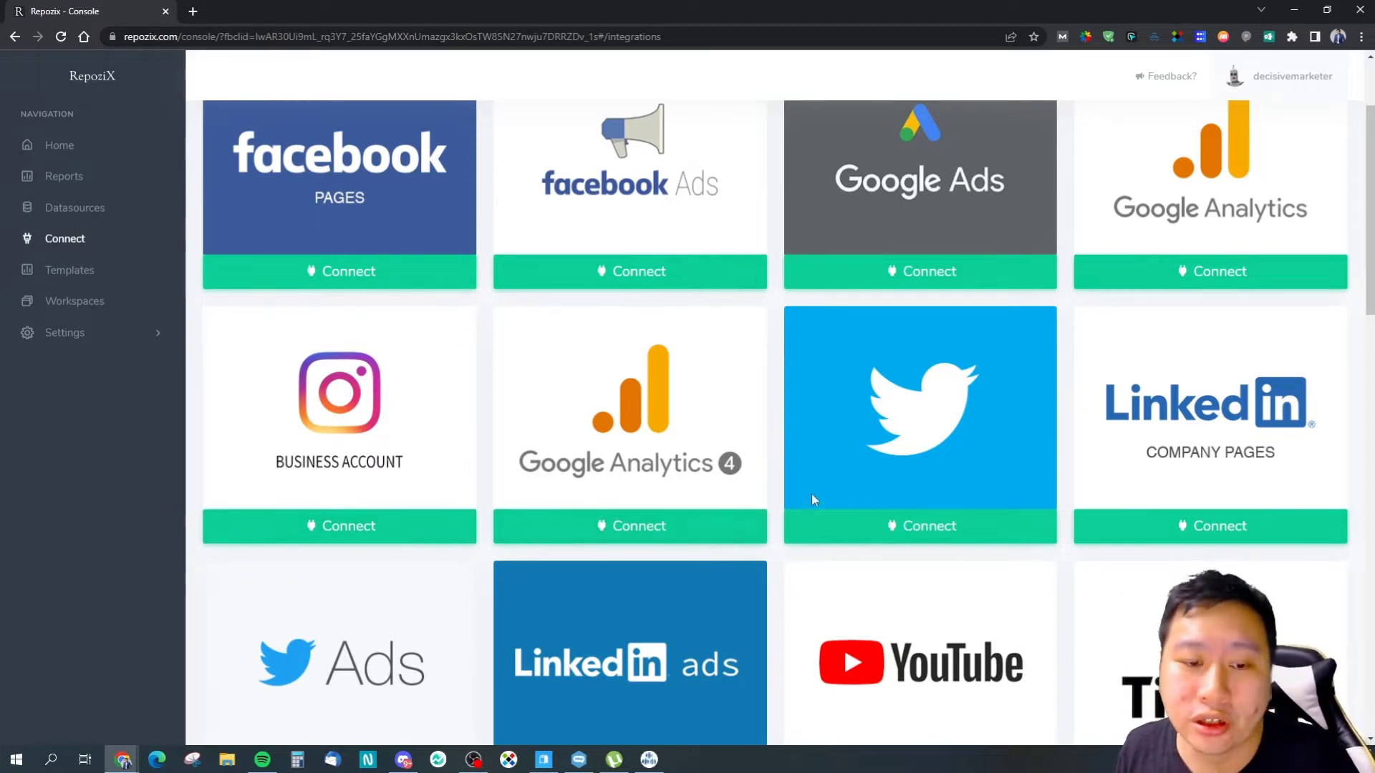
scroll(809, 497, "down", 2)
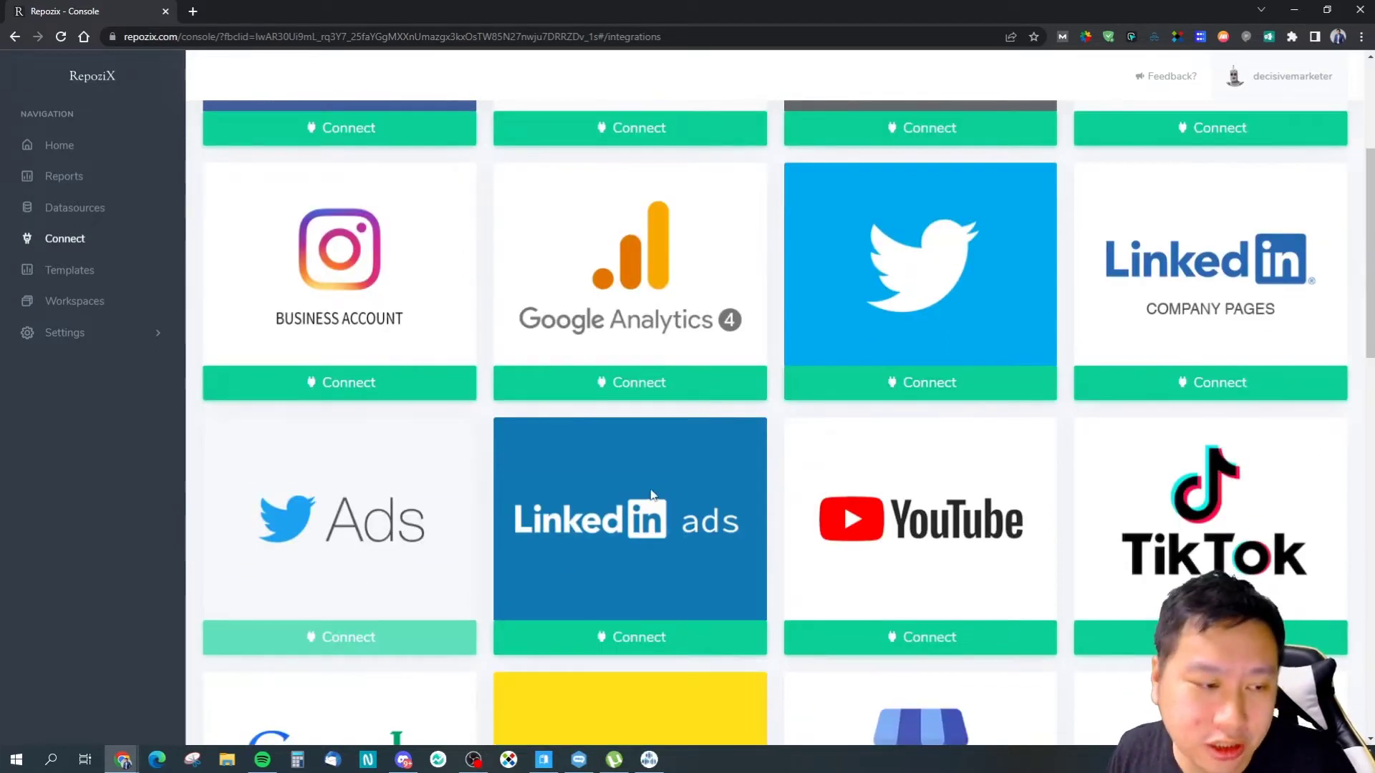
scroll(573, 489, "down", 2)
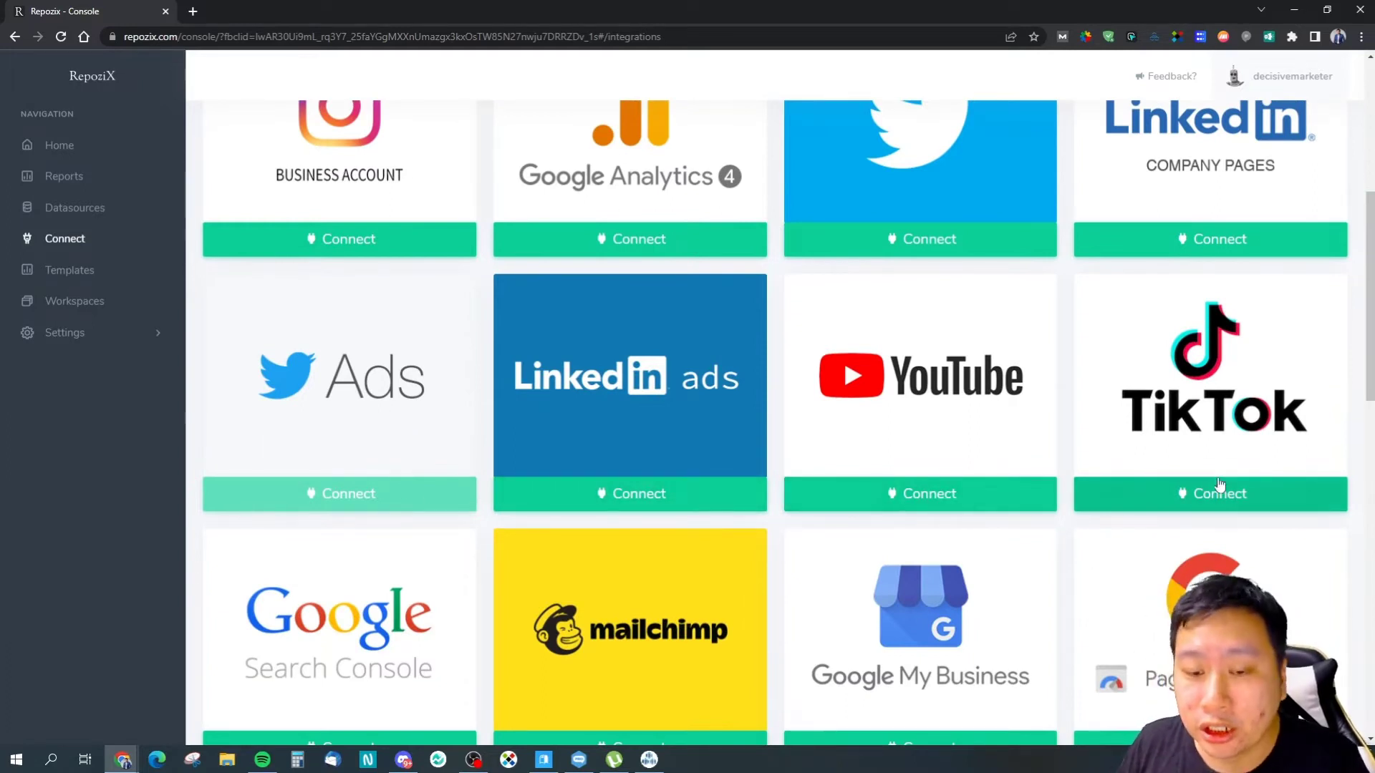
scroll(1222, 486, "down", 3)
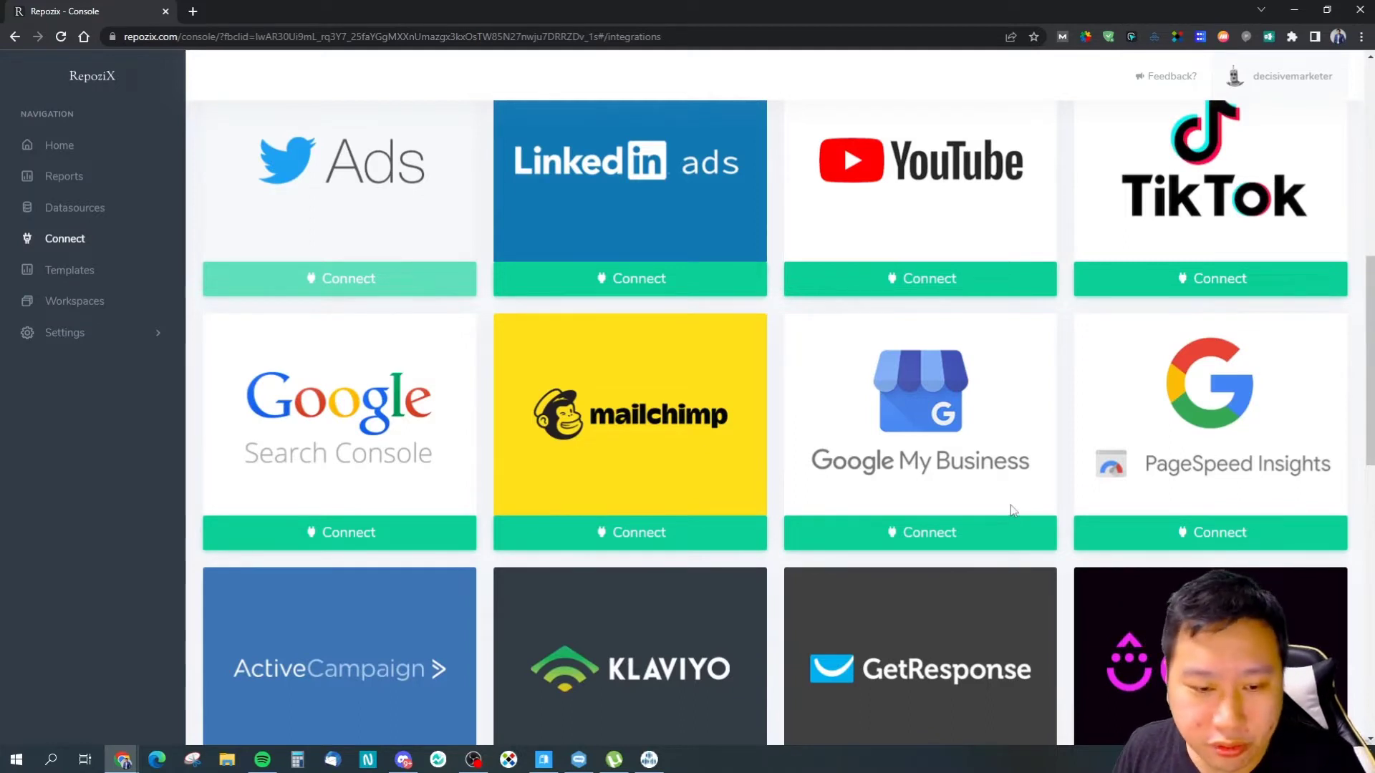
scroll(1013, 510, "down", 4)
scroll(1017, 522, "up", 2)
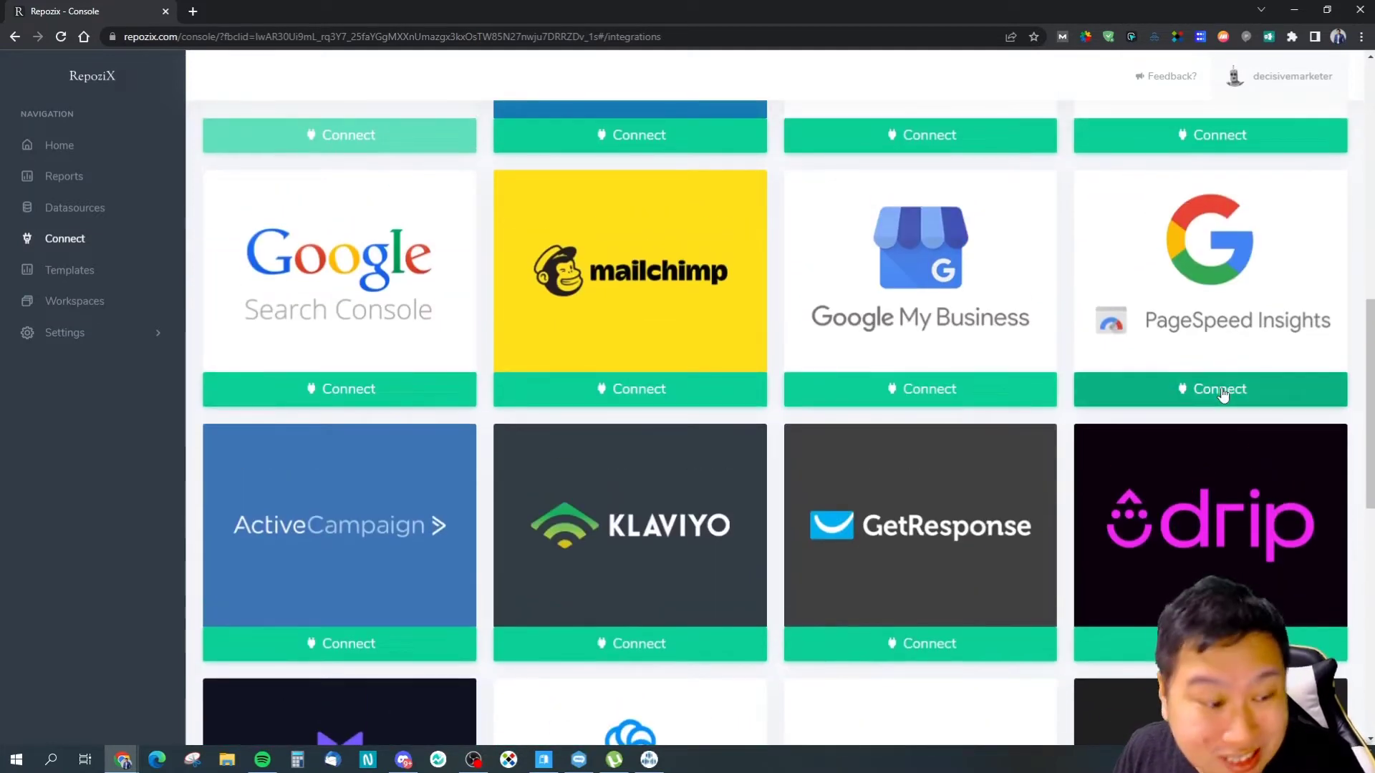
scroll(385, 436, "down", 3)
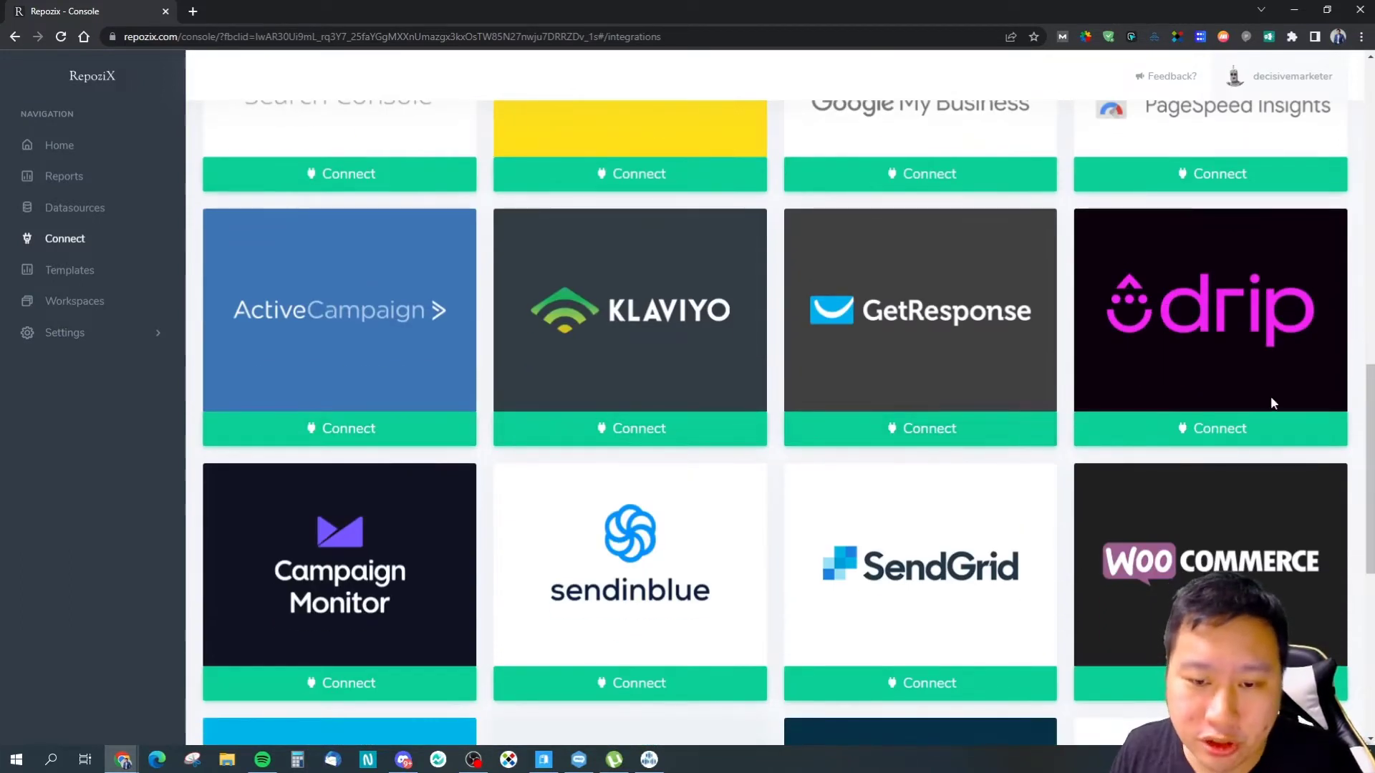
scroll(547, 412, "down", 3)
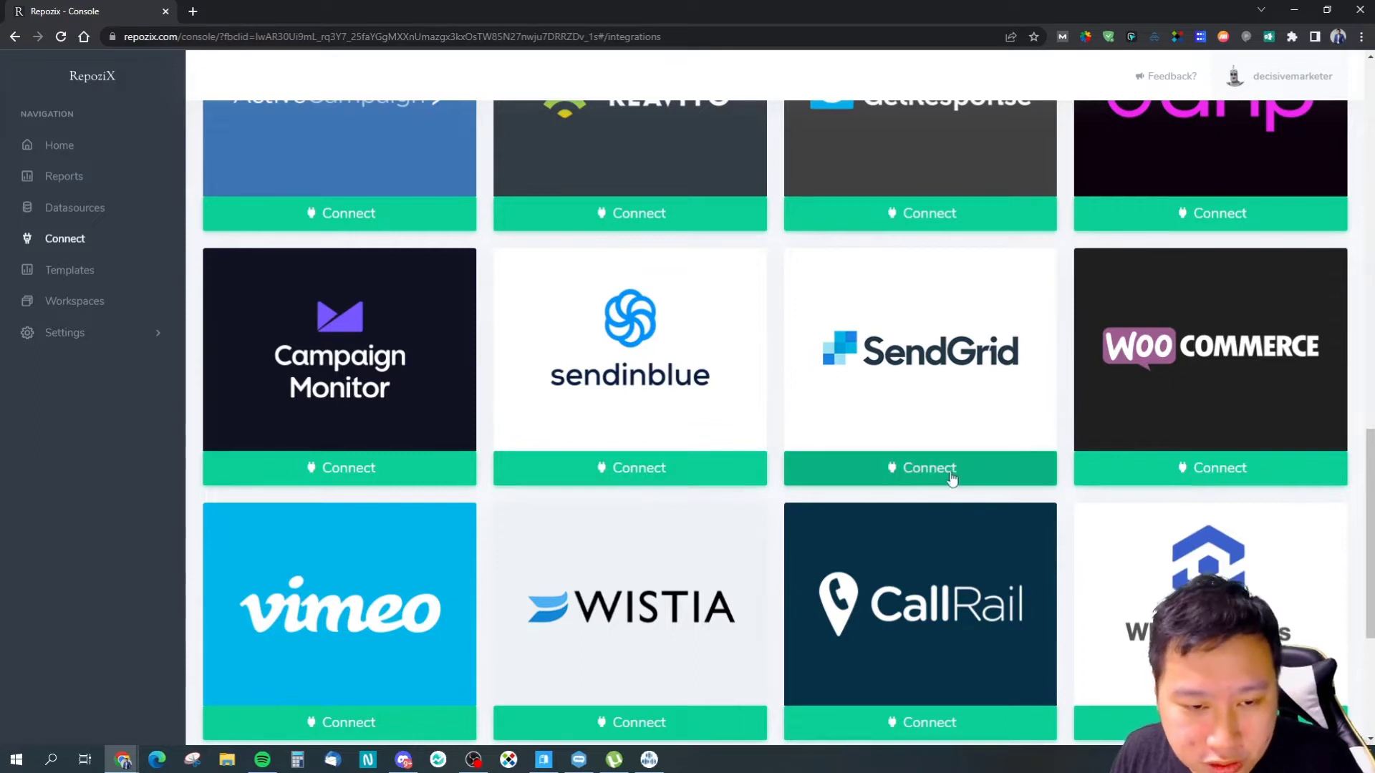
scroll(522, 470, "down", 4)
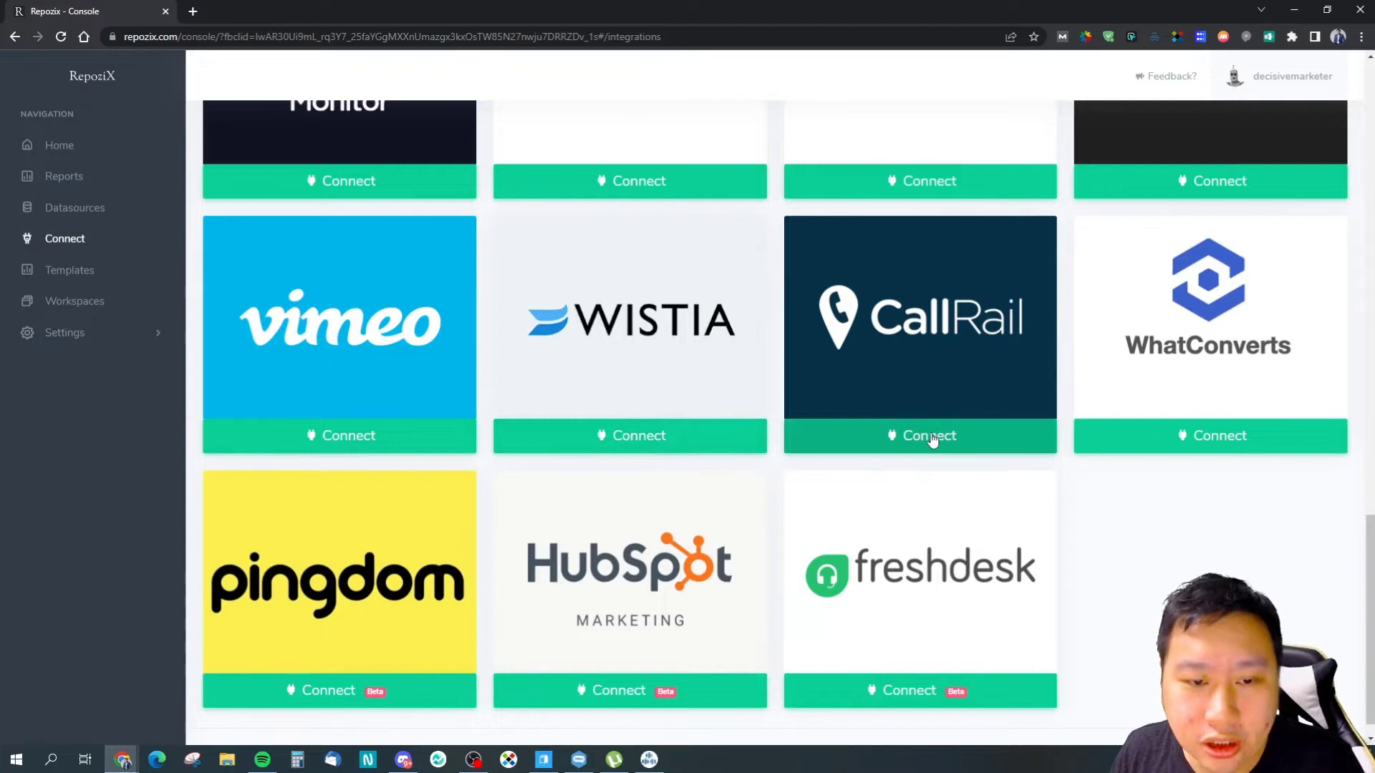
scroll(859, 545, "down", 1)
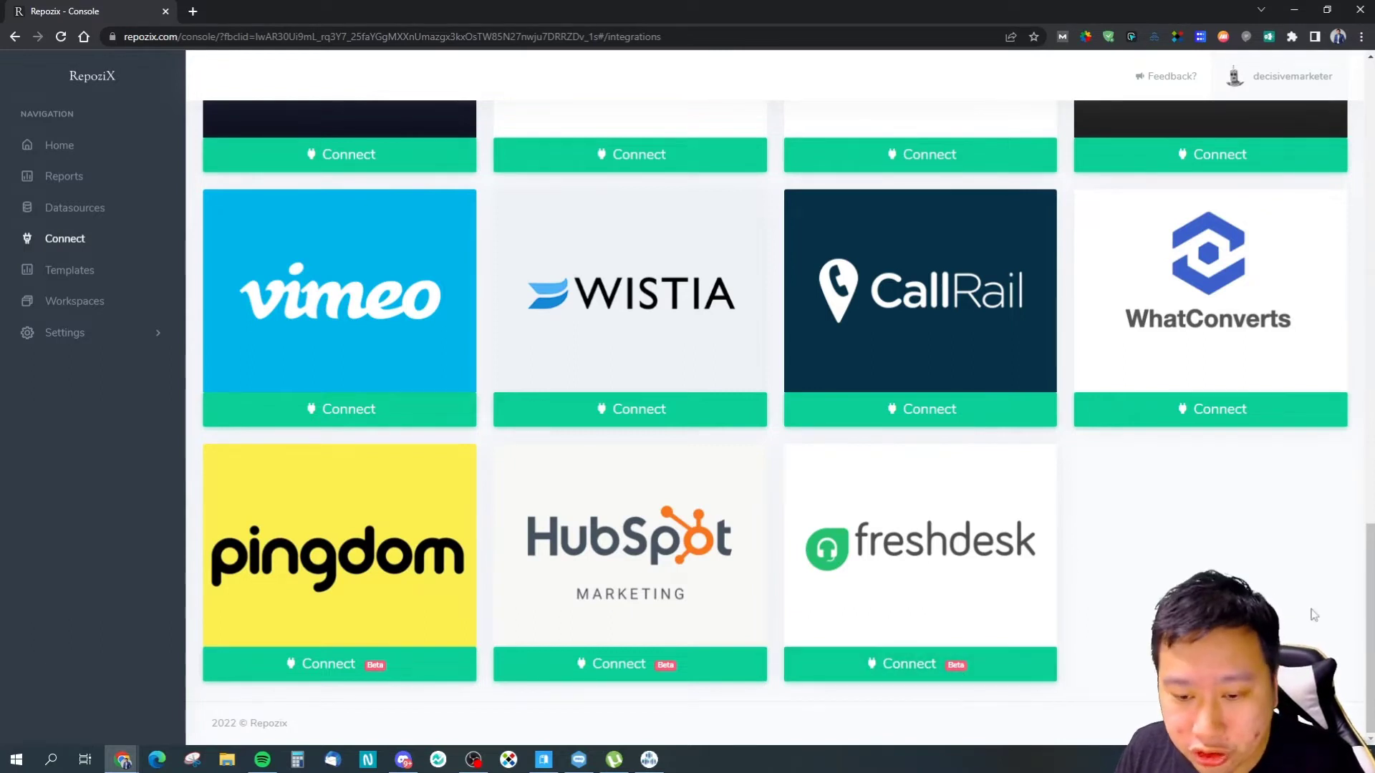
left_click_drag(1368, 598, 1217, 143)
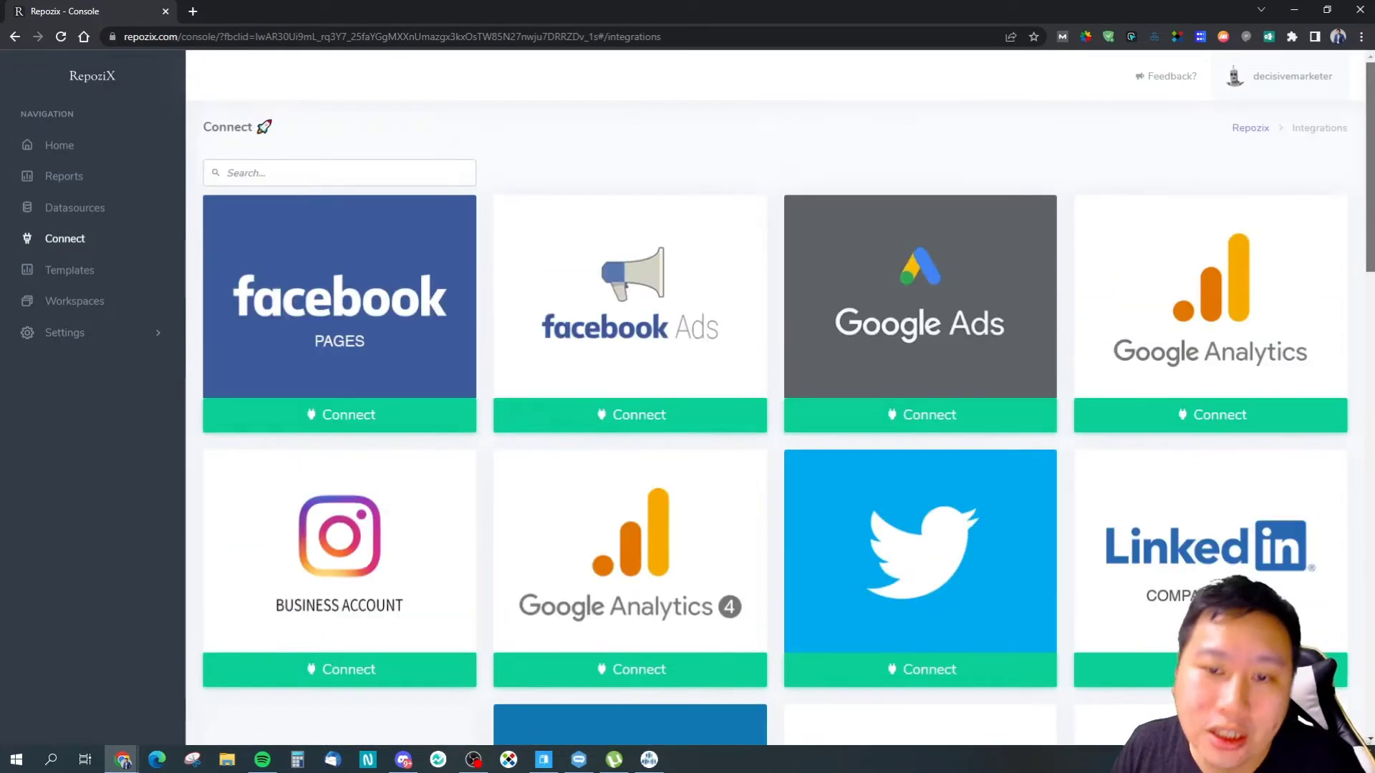
scroll(941, 196, "down", 3)
scroll(1072, 271, "down", 4)
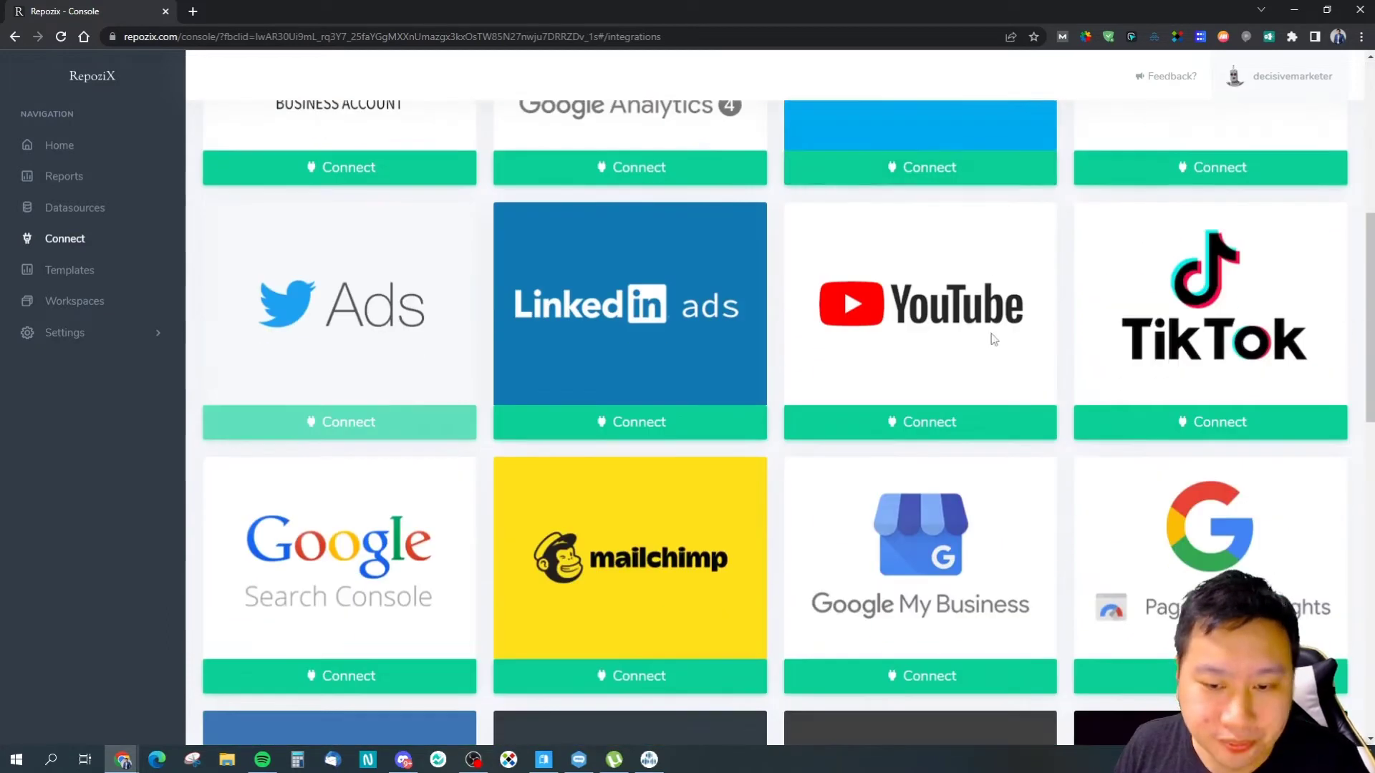
scroll(987, 341, "up", 3)
scroll(987, 341, "down", 6)
scroll(987, 400, "up", 3)
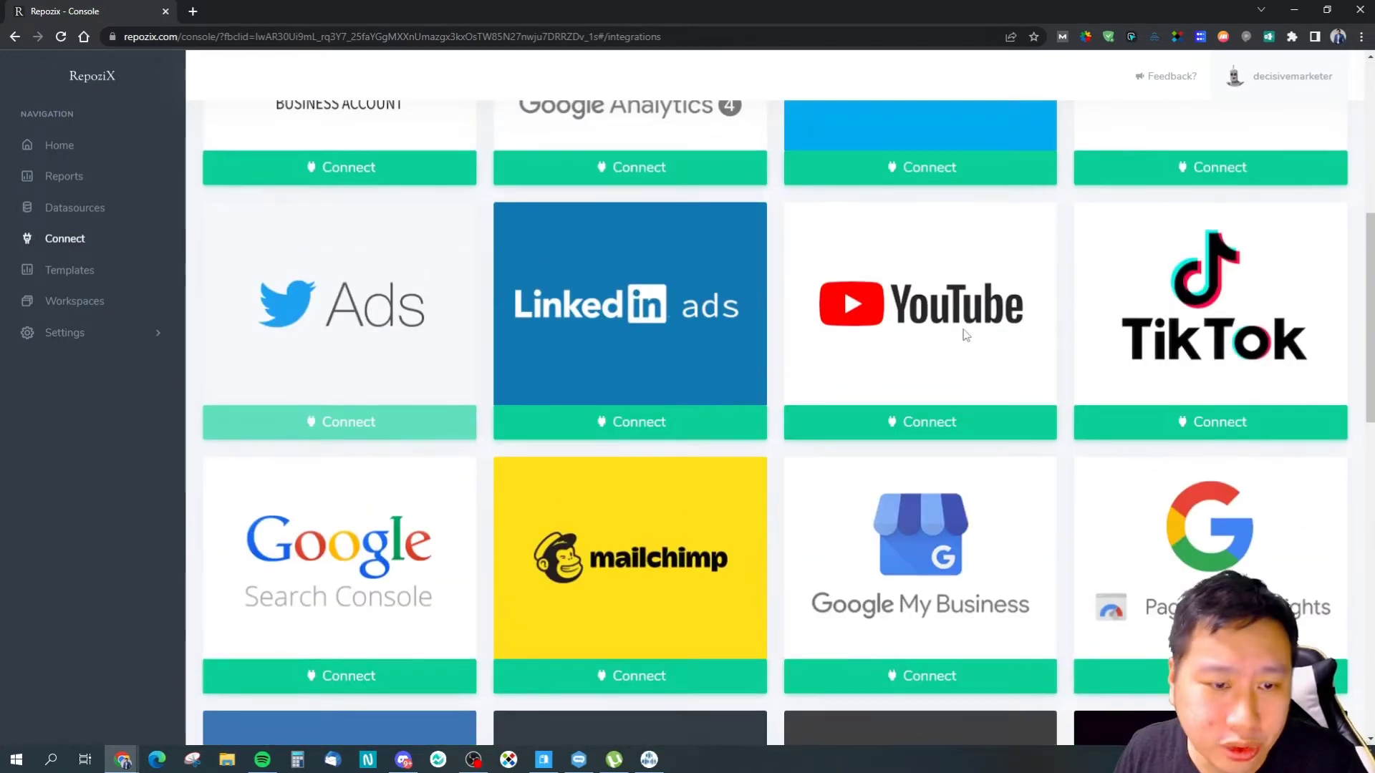
scroll(1139, 560, "down", 3)
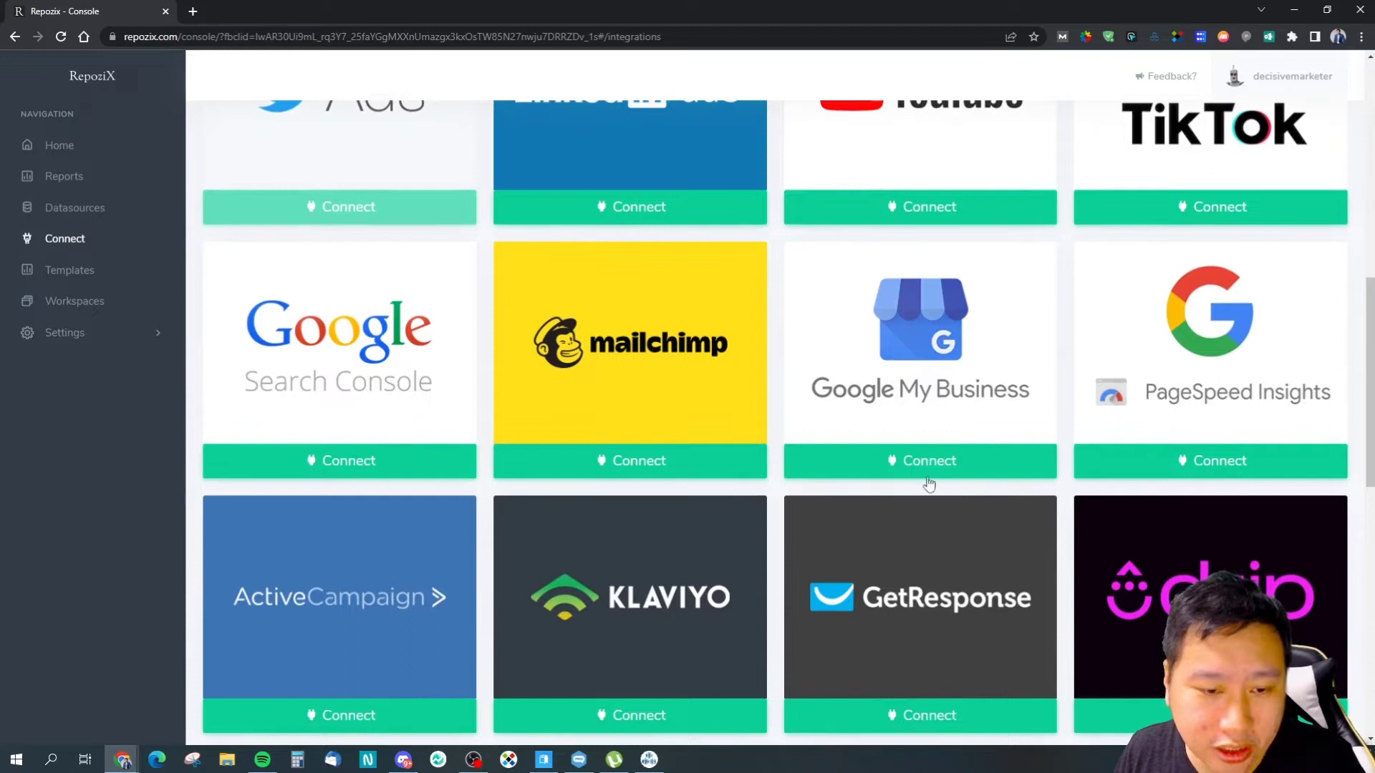
left_click(1171, 460)
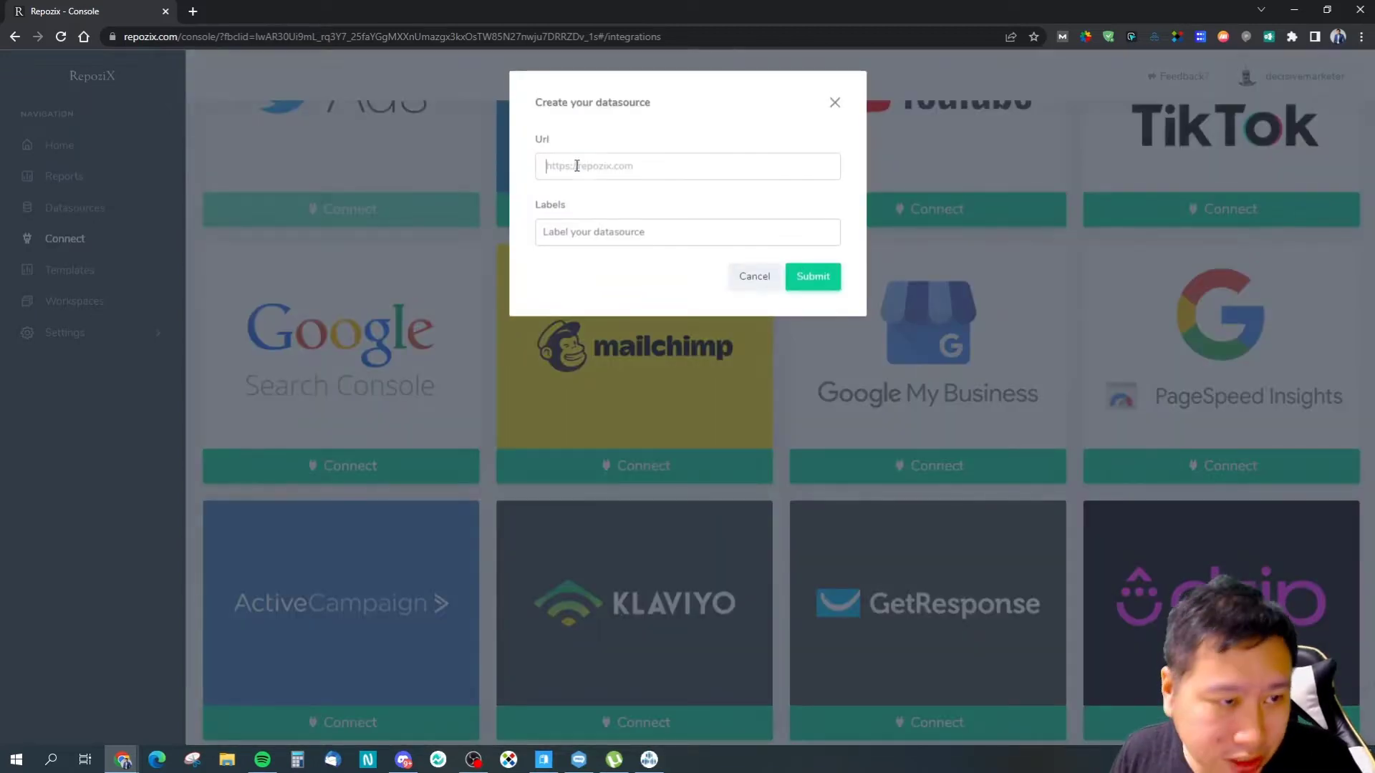
left_click(665, 178)
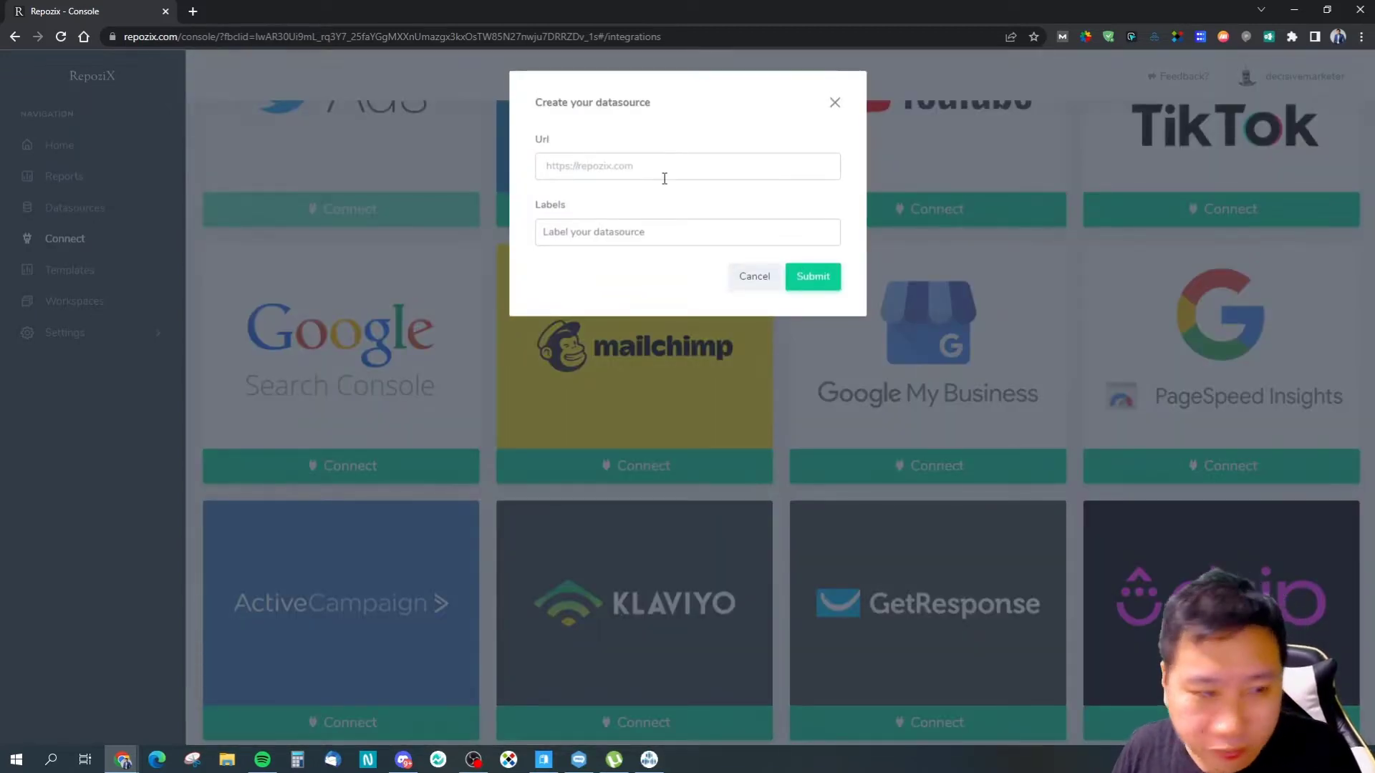
type("https://")
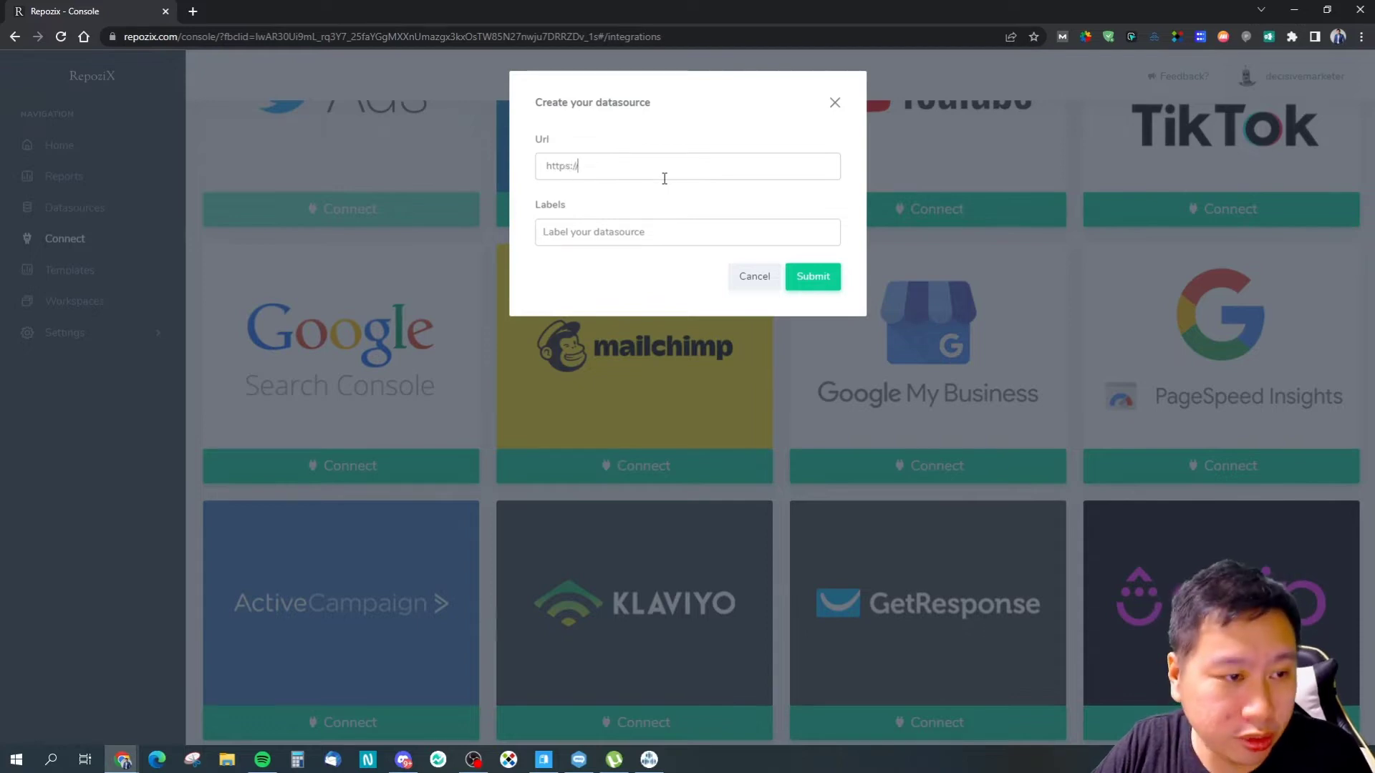
type("decisivemarketer.com")
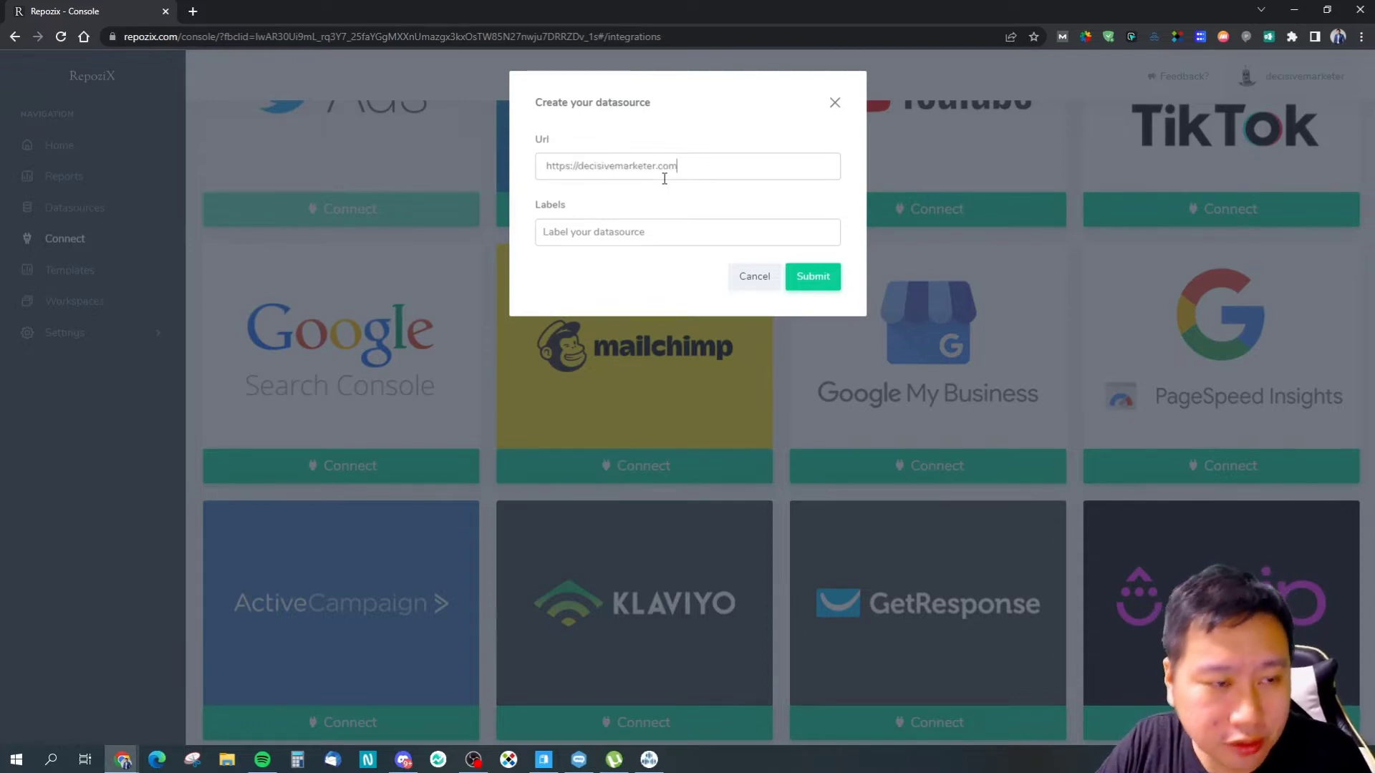
Label the new datasource Google Page Speed Insights and submit it.
left_click(641, 230)
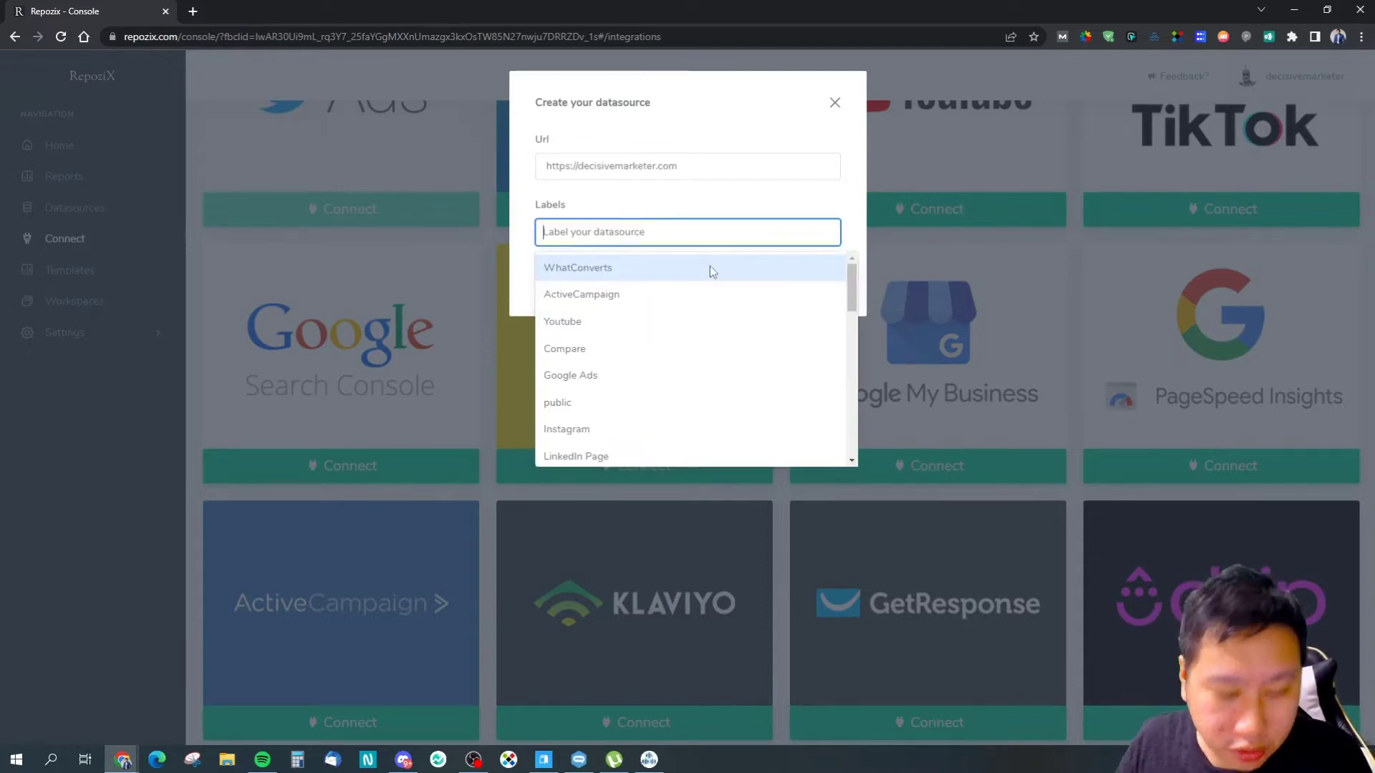
type("page")
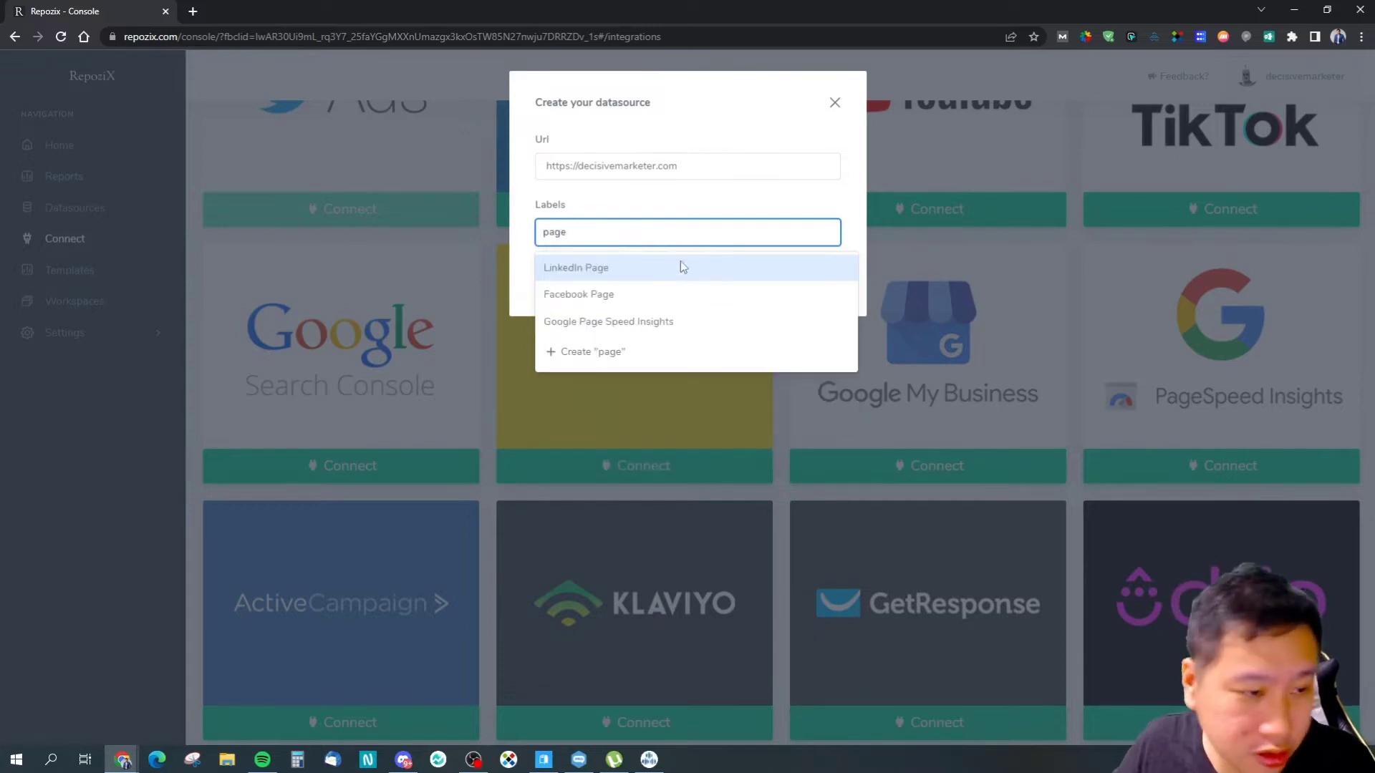
left_click(623, 321)
left_click(808, 271)
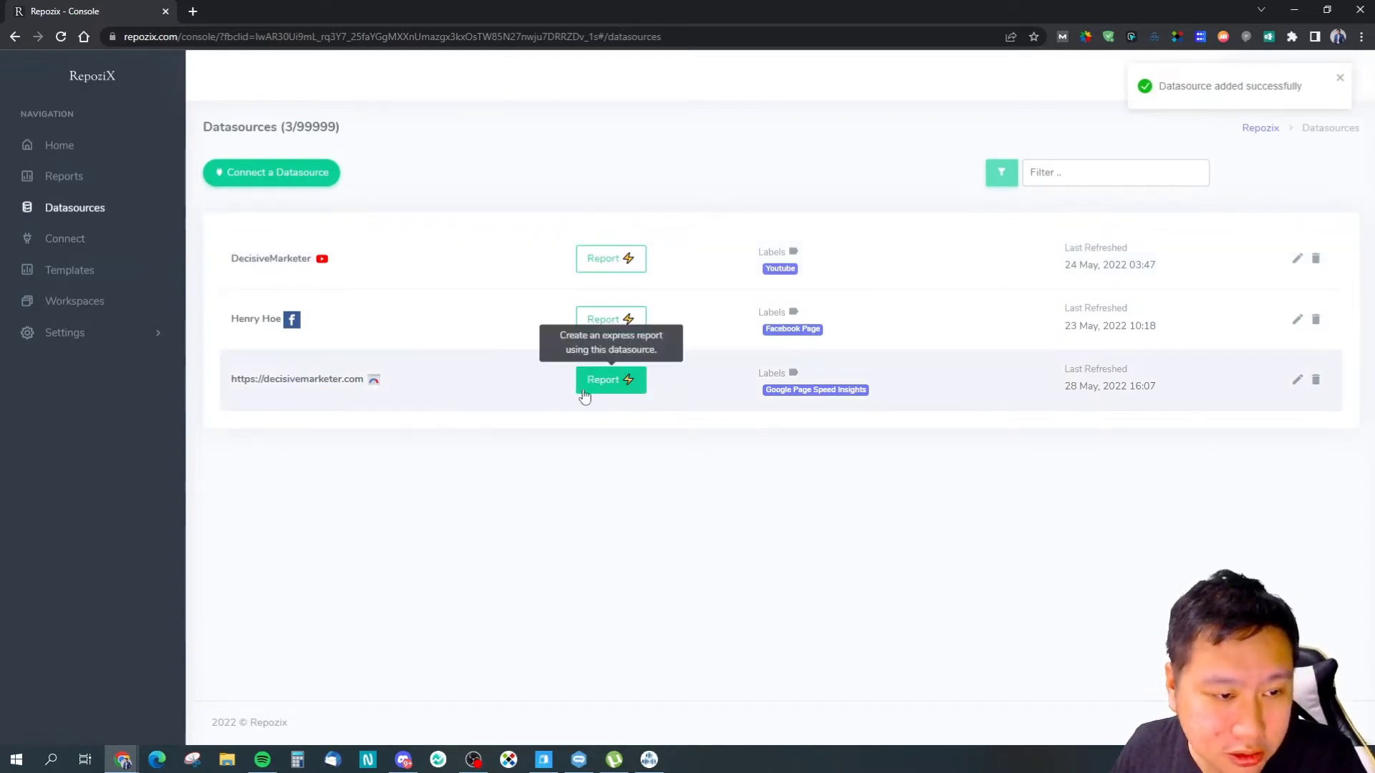
left_click(617, 390)
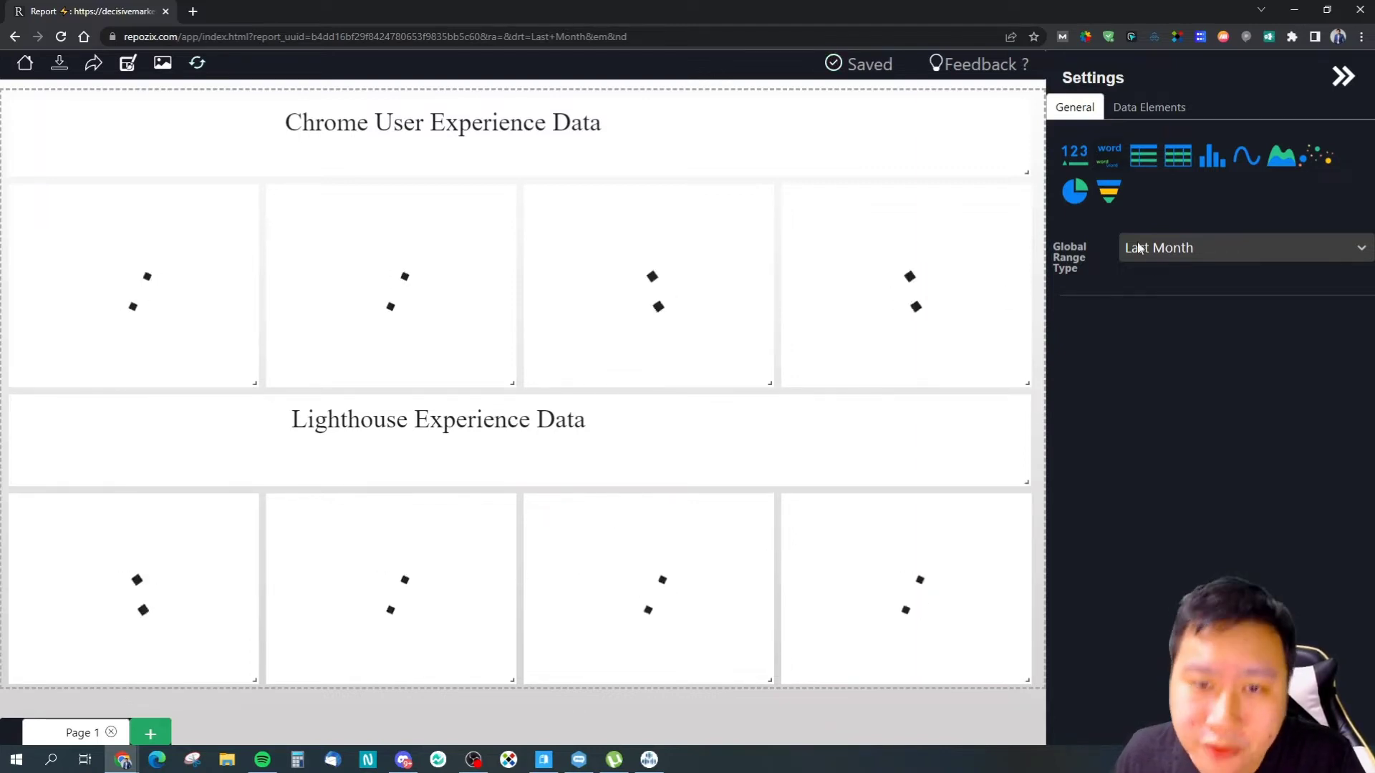
left_click(1197, 248)
scroll(1183, 394, "down", 3)
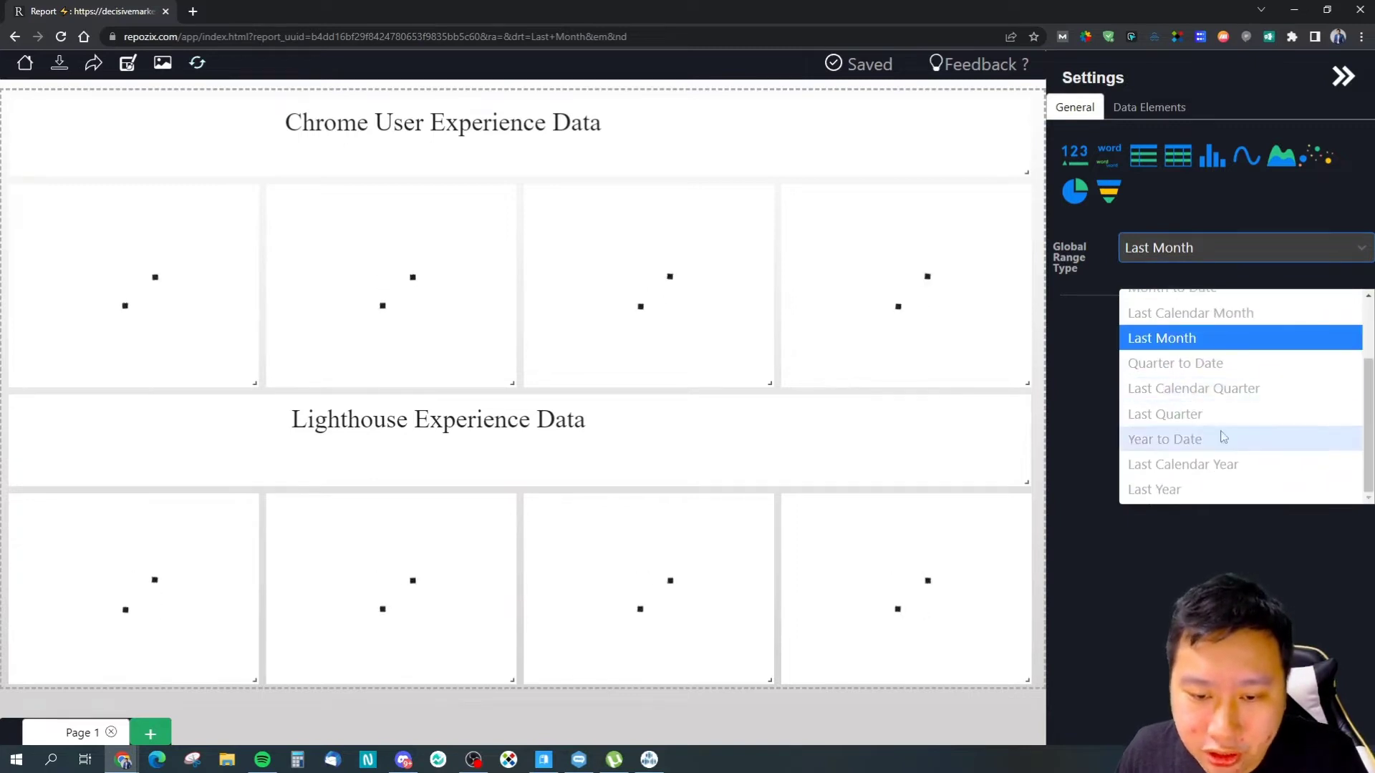
scroll(1175, 394, "up", 3)
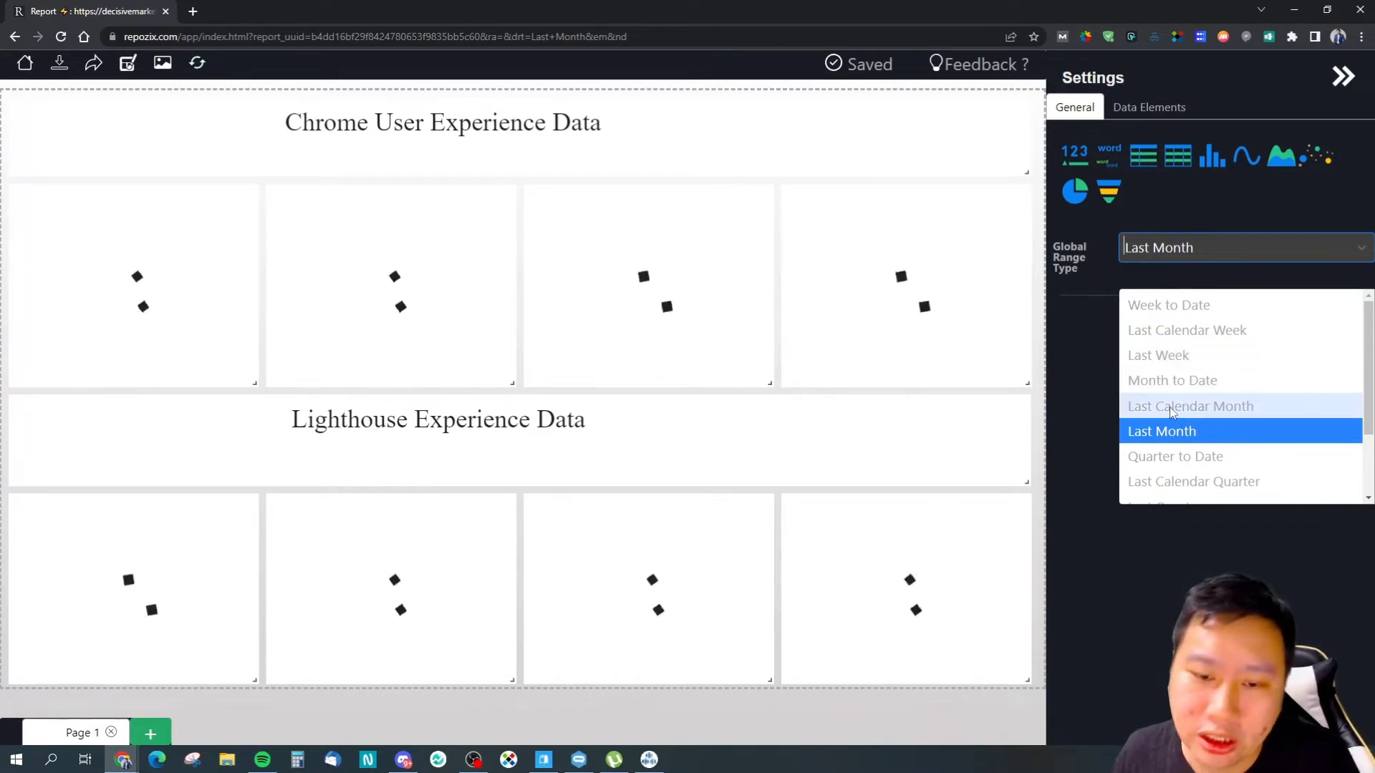
scroll(1182, 404, "down", 1)
left_click(1103, 445)
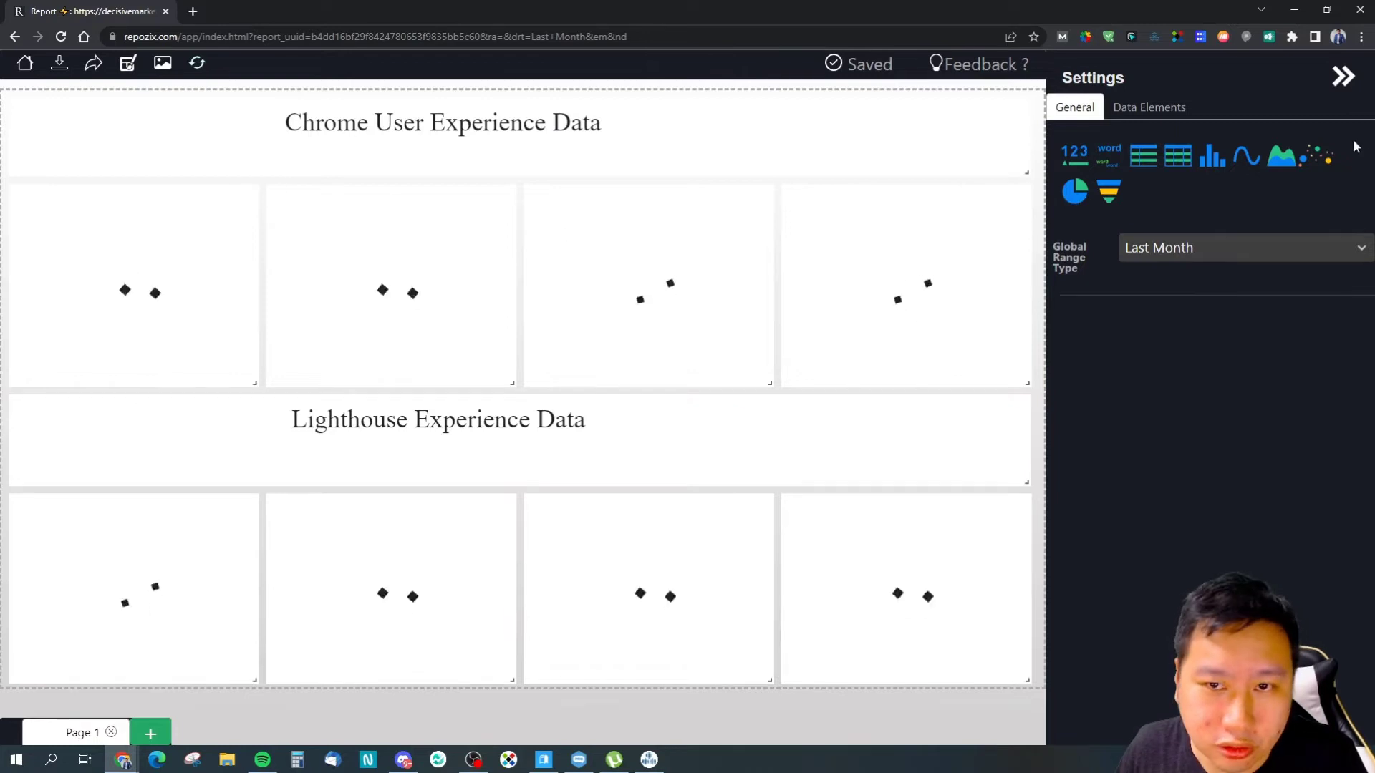
left_click(1159, 114)
left_click(1075, 108)
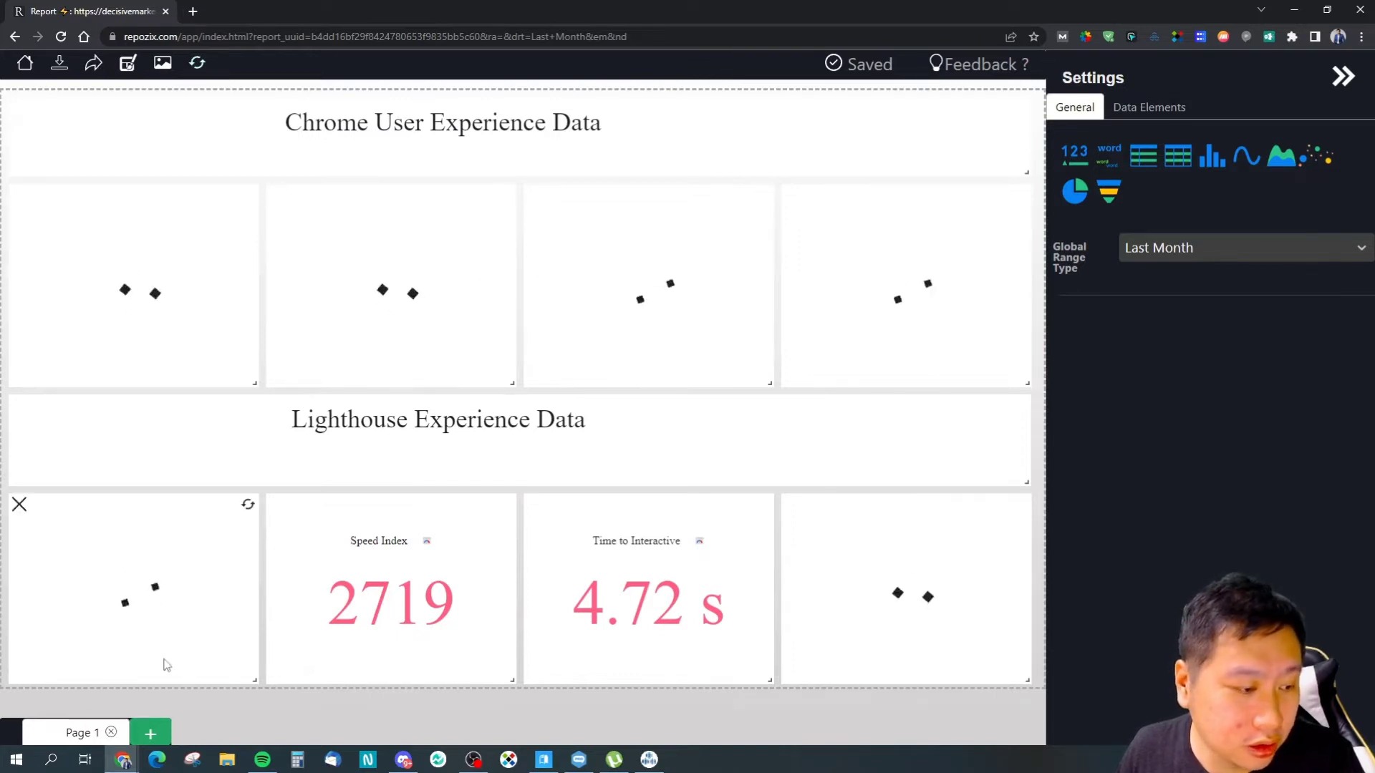
Add a second page to the report, inspect its placeholder widget's settings, and return to Page 1.
left_click(151, 734)
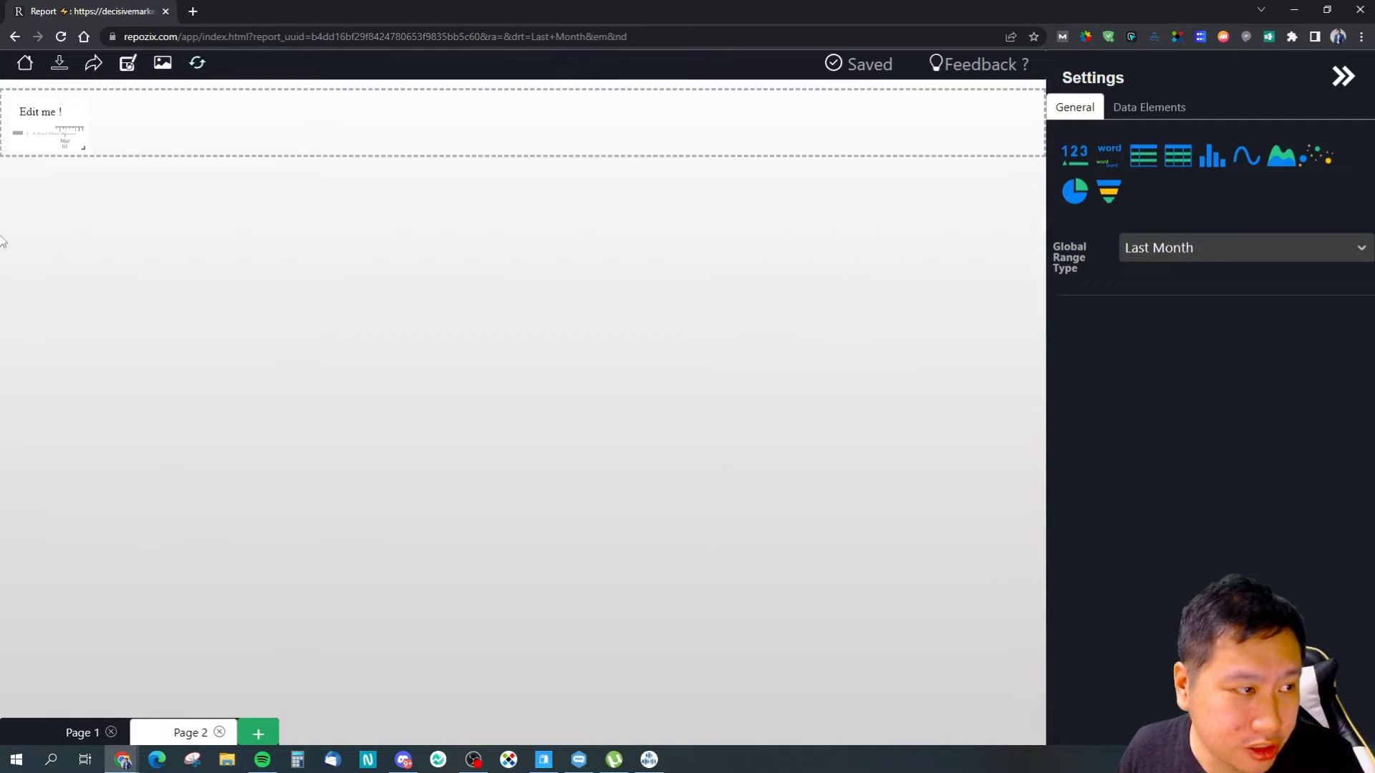
left_click(53, 141)
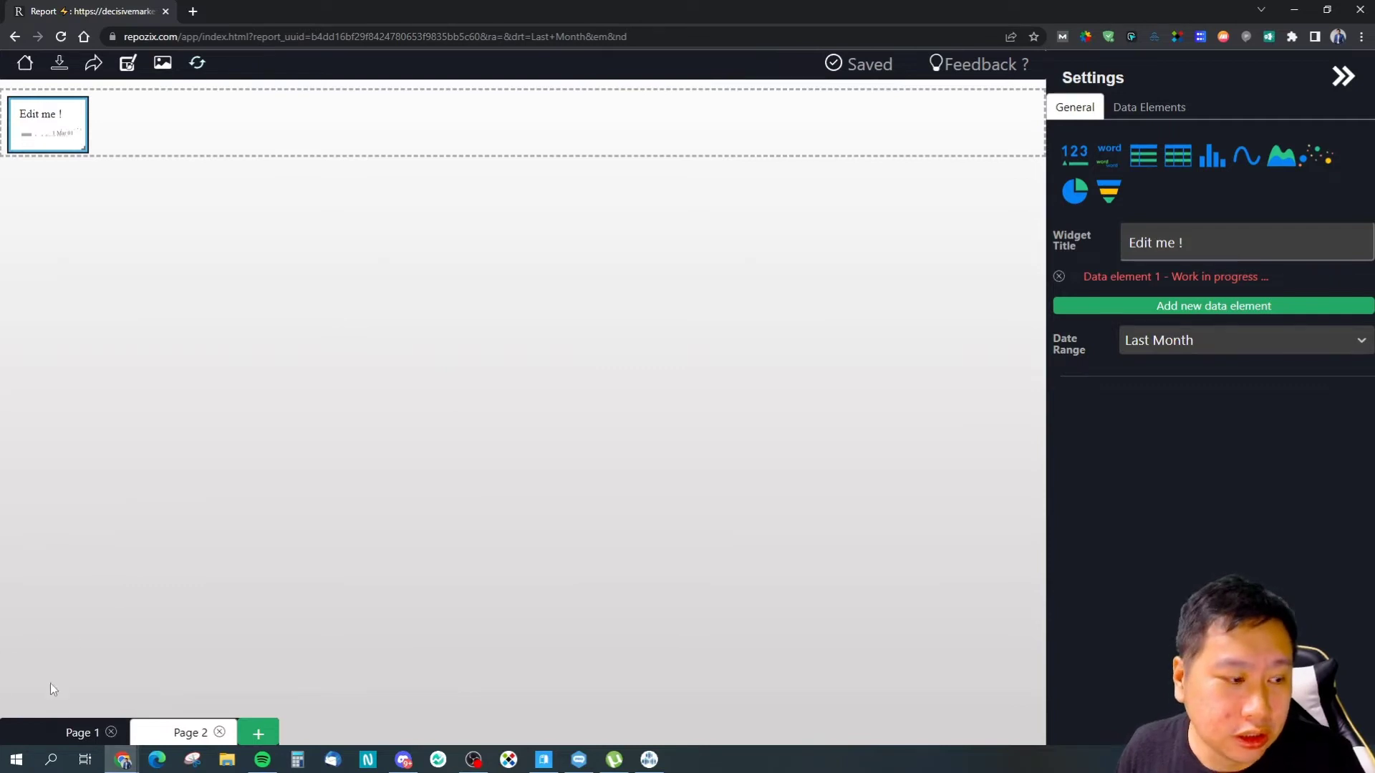
left_click(71, 734)
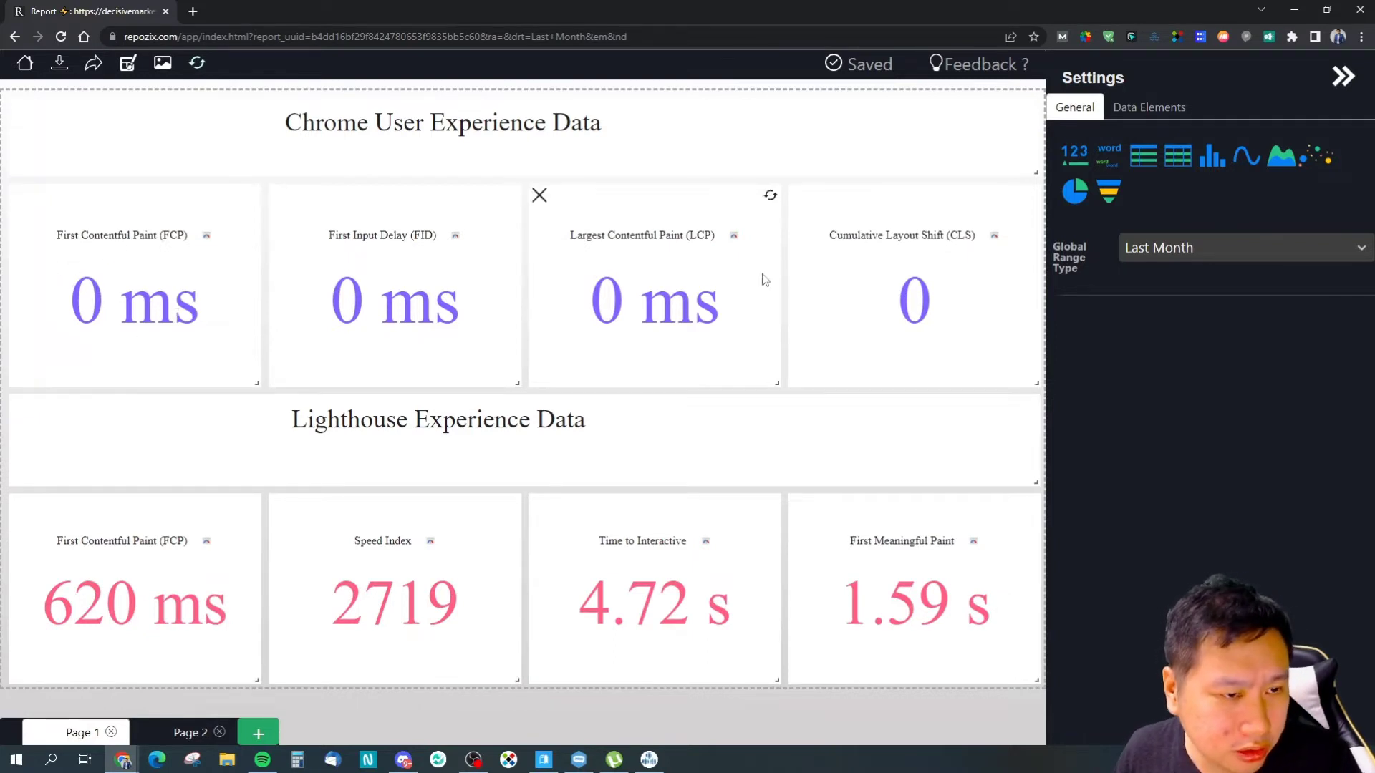
Refresh the First Contentful Paint, First Input Delay, Largest Contentful Paint and Cumulative Layout Shift widgets under Chrome User Experience Data.
left_click(249, 200)
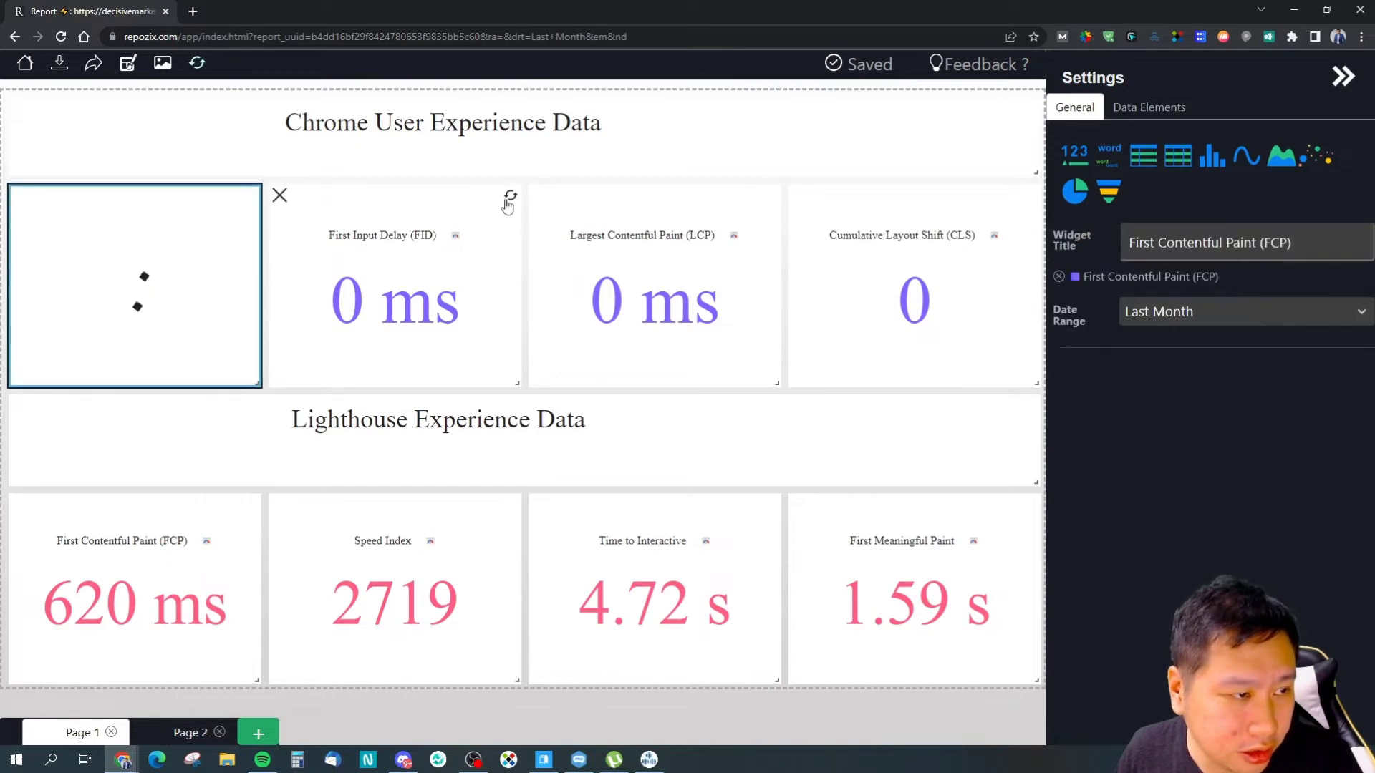
left_click(509, 199)
left_click(769, 198)
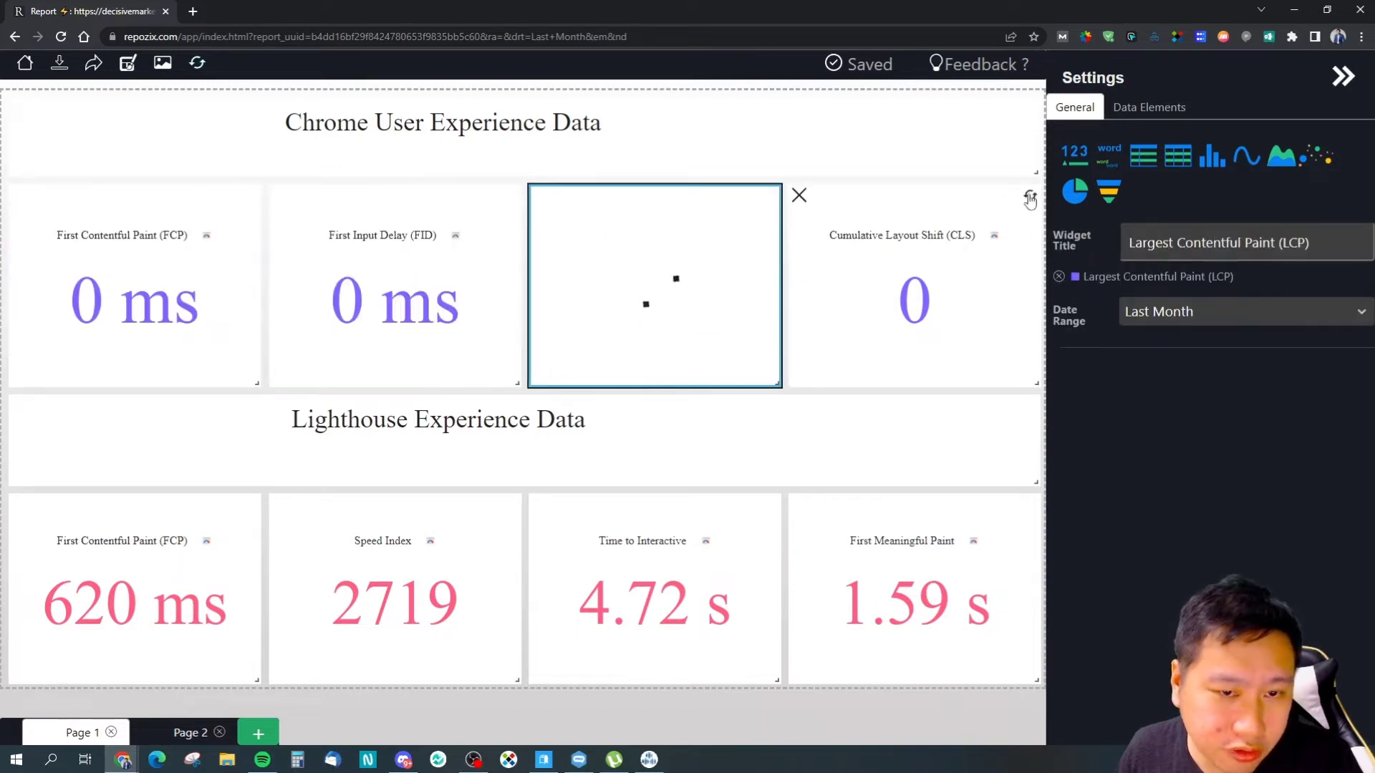
left_click(885, 192)
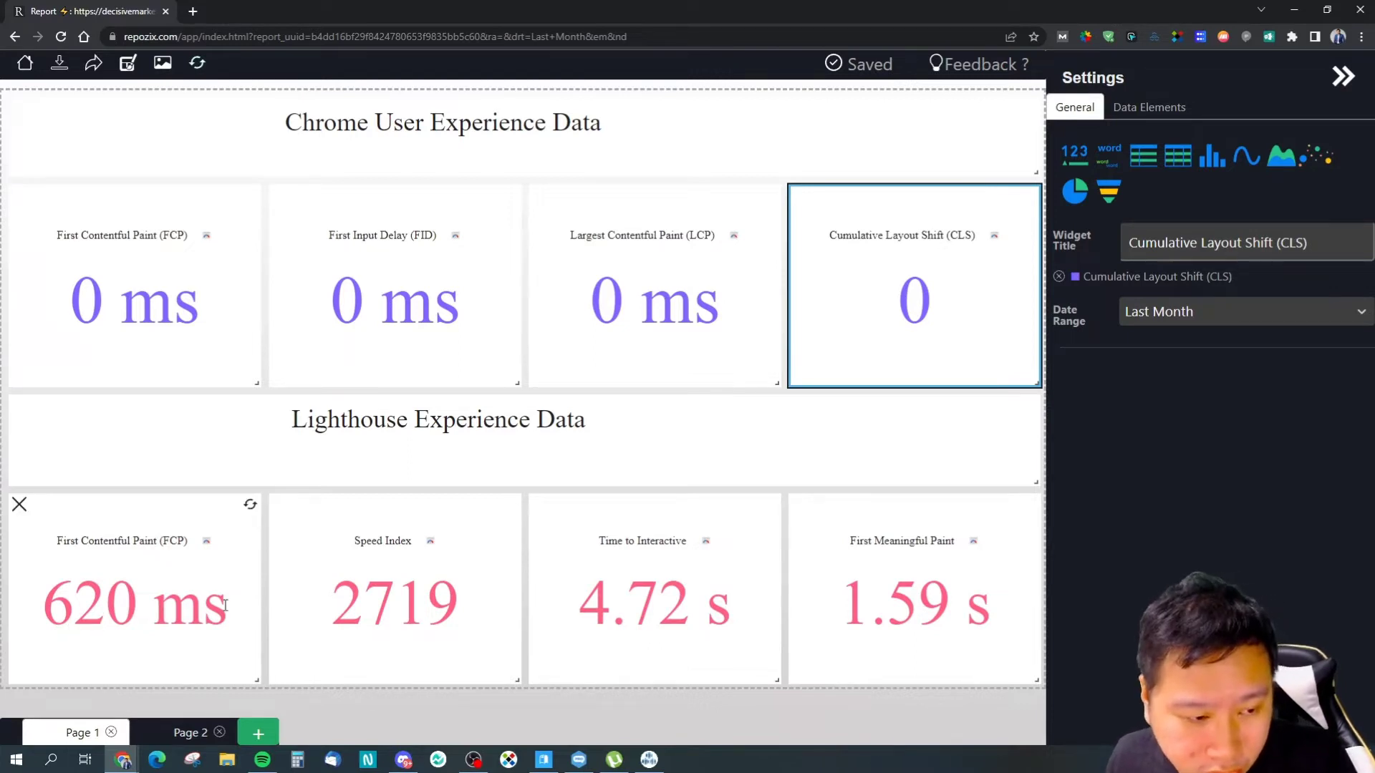
Inspect the Speed Index and First Meaningful Paint widgets under Lighthouse Experience Data.
mouse_move(432, 550)
left_click(359, 602)
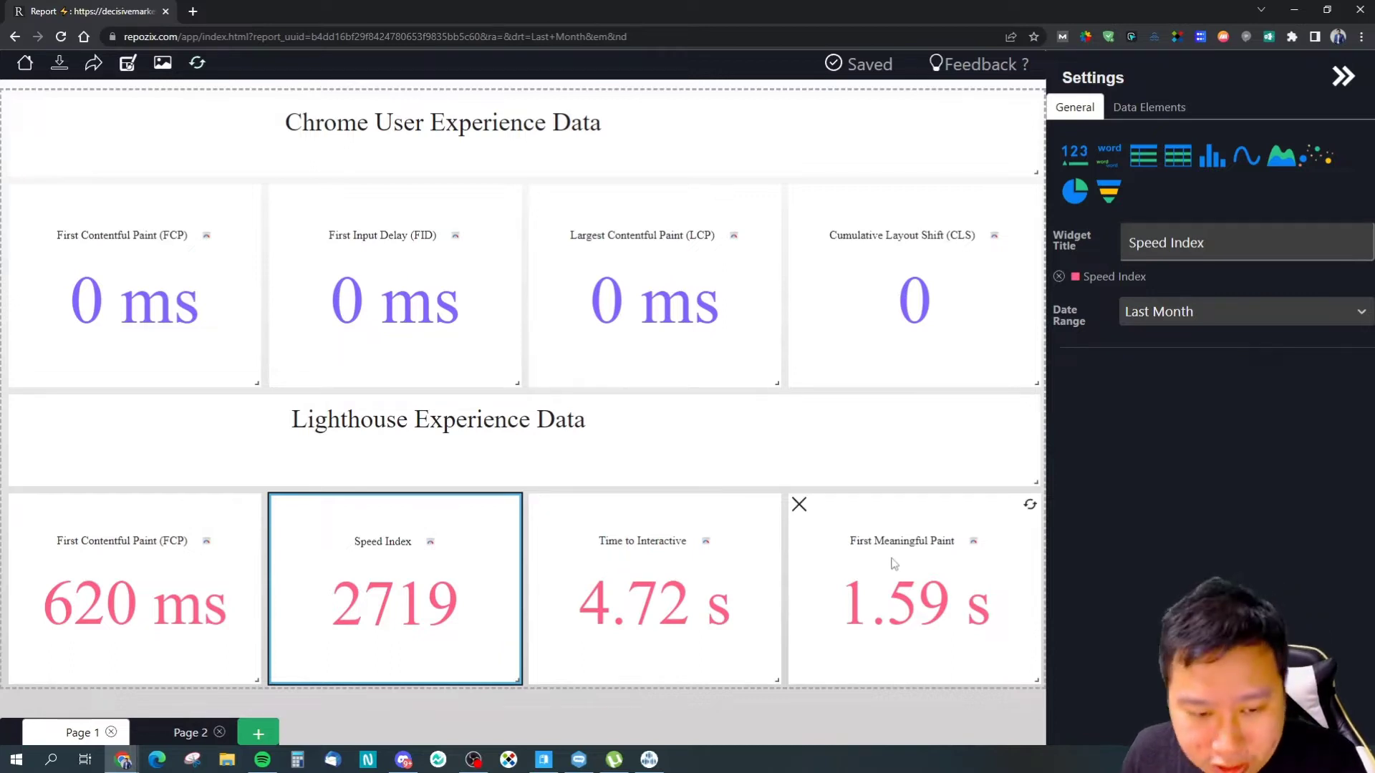
mouse_move(974, 546)
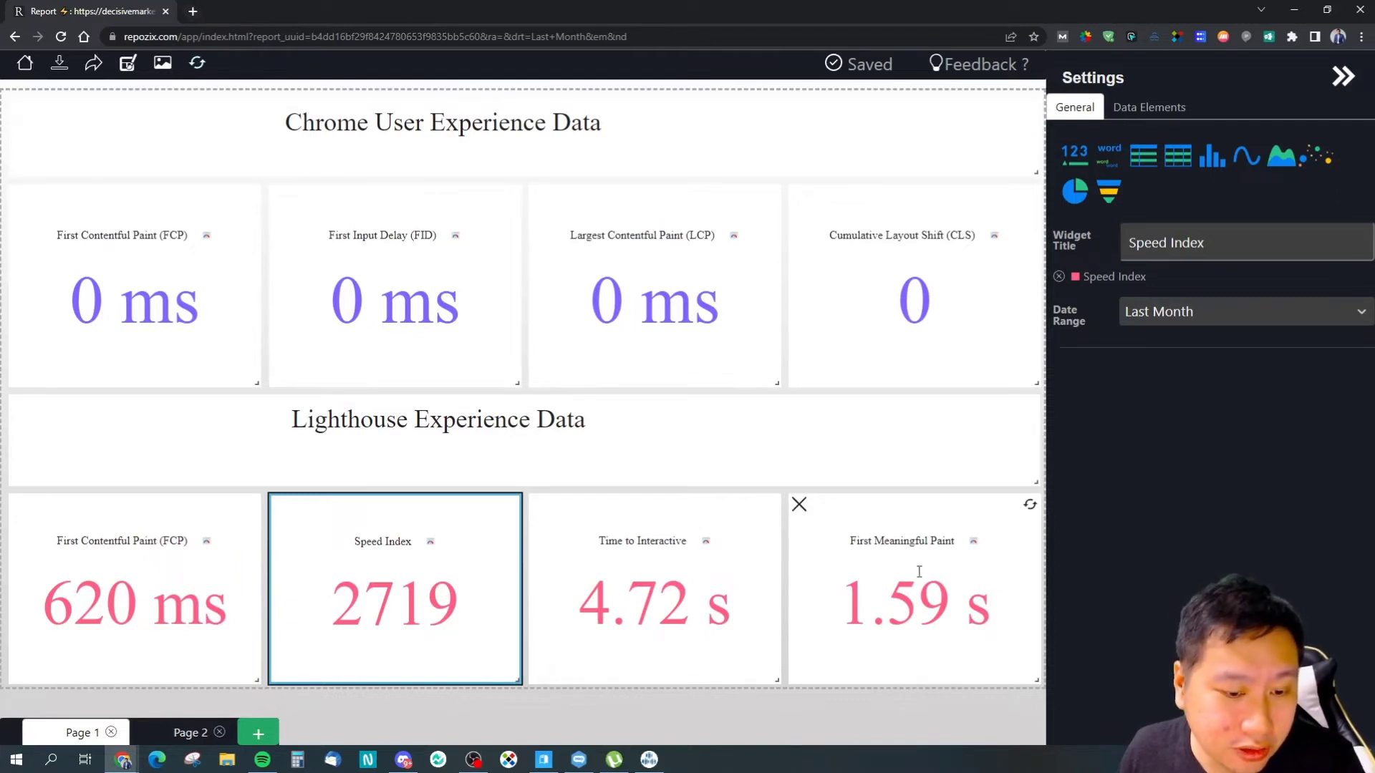
left_click(854, 541)
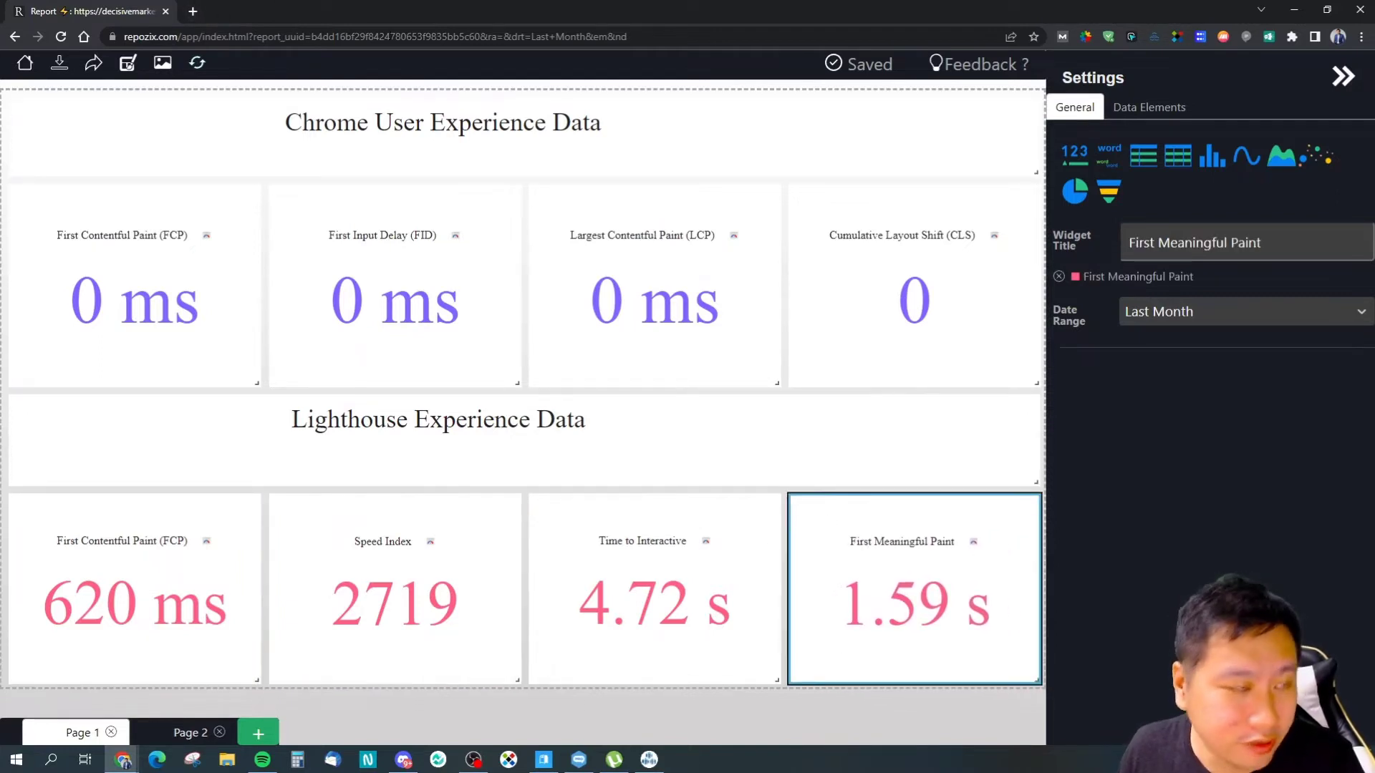
Search Google for "first meaningful paint" in a new browser tab and open the web.dev article.
left_click(193, 11)
type("firs")
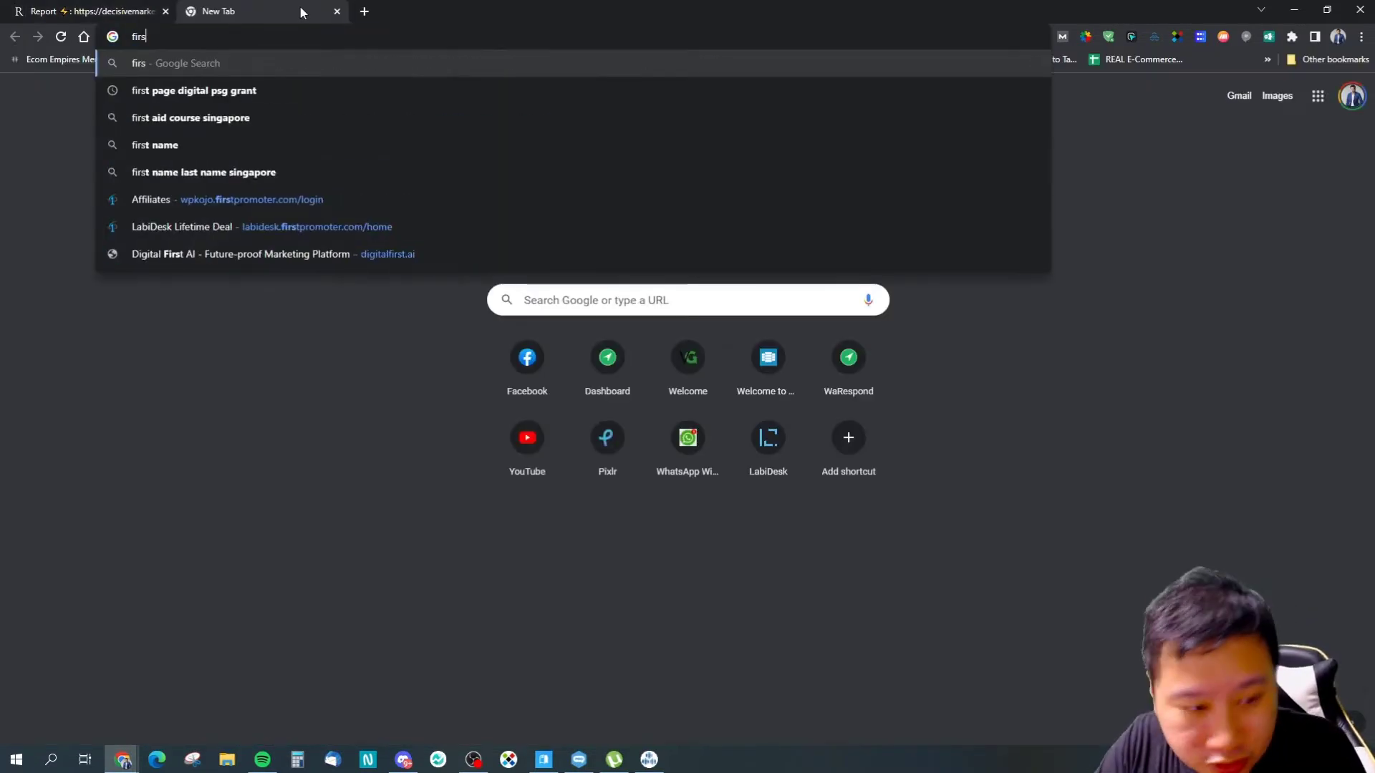
type("t meaningful")
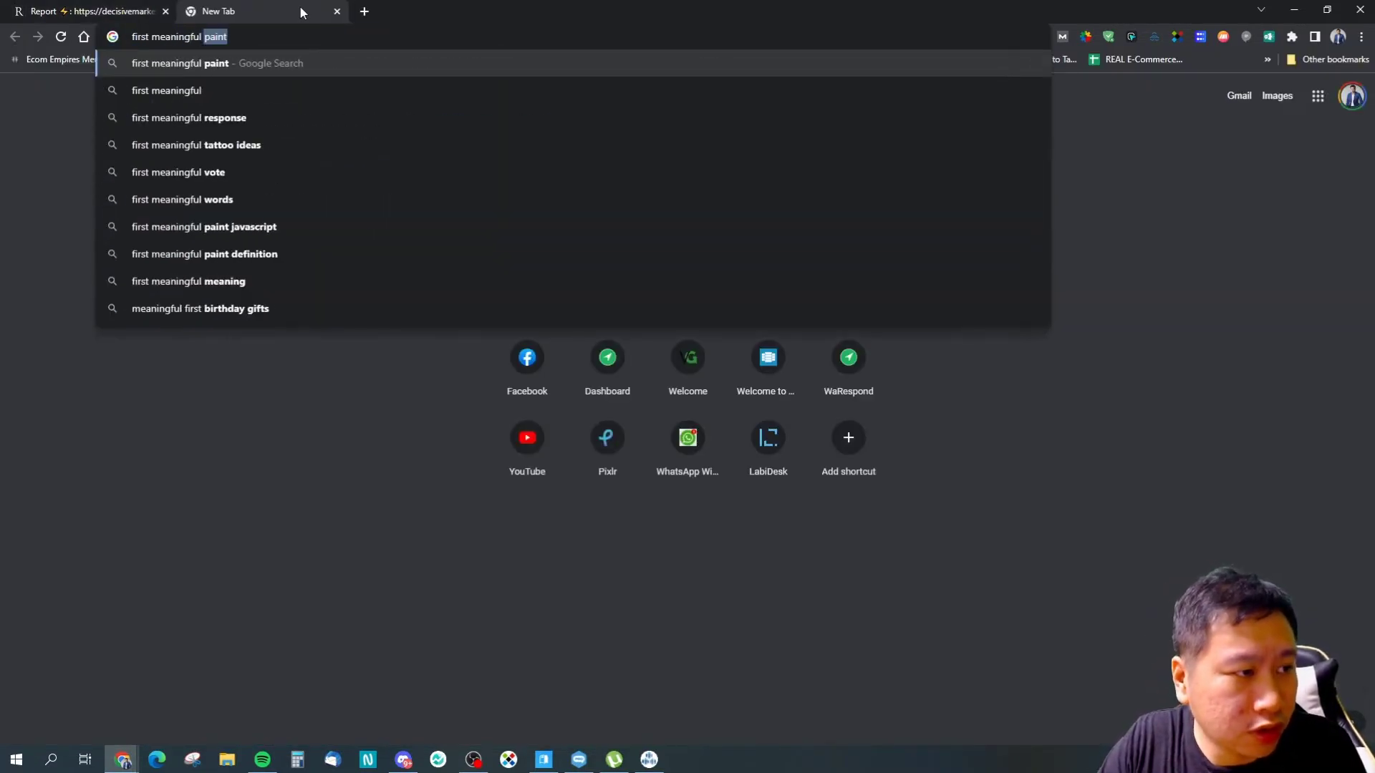
key("Return")
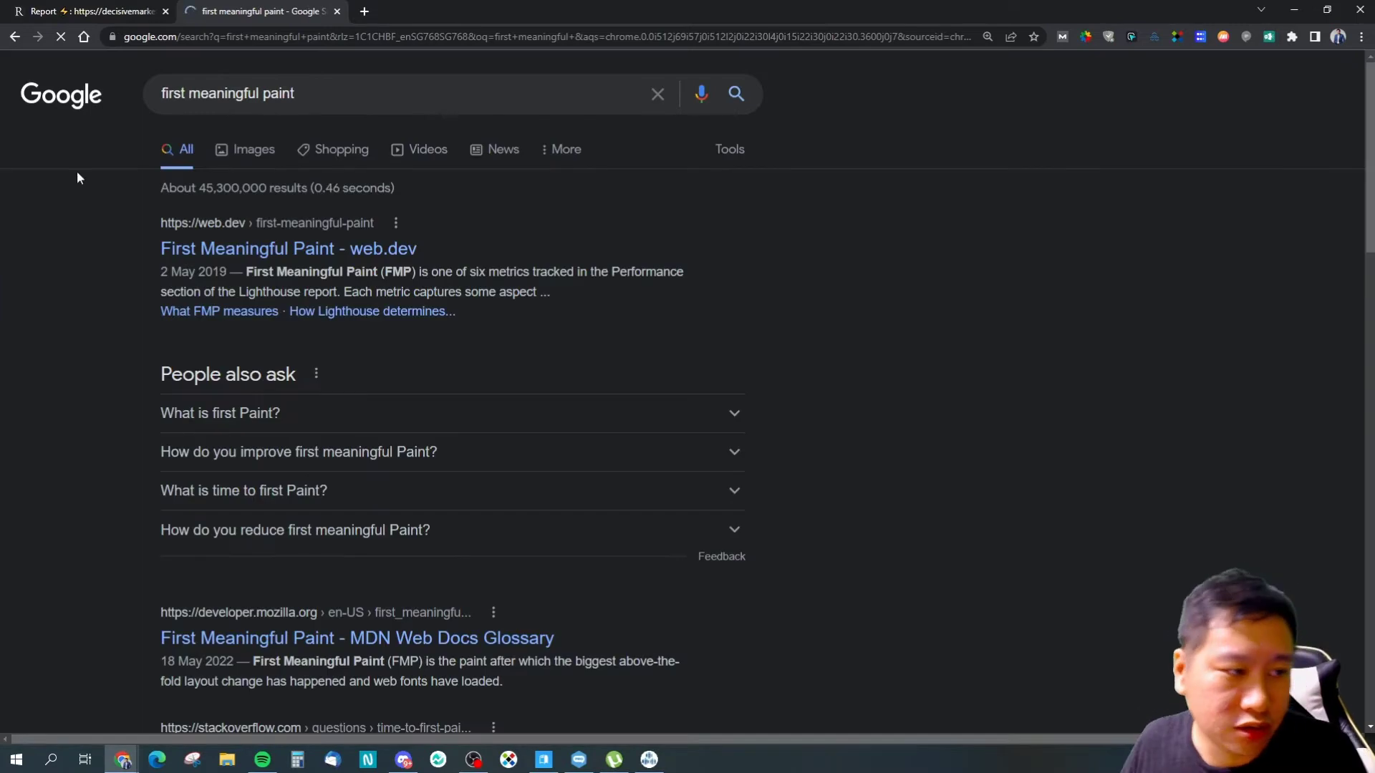
left_click(376, 252)
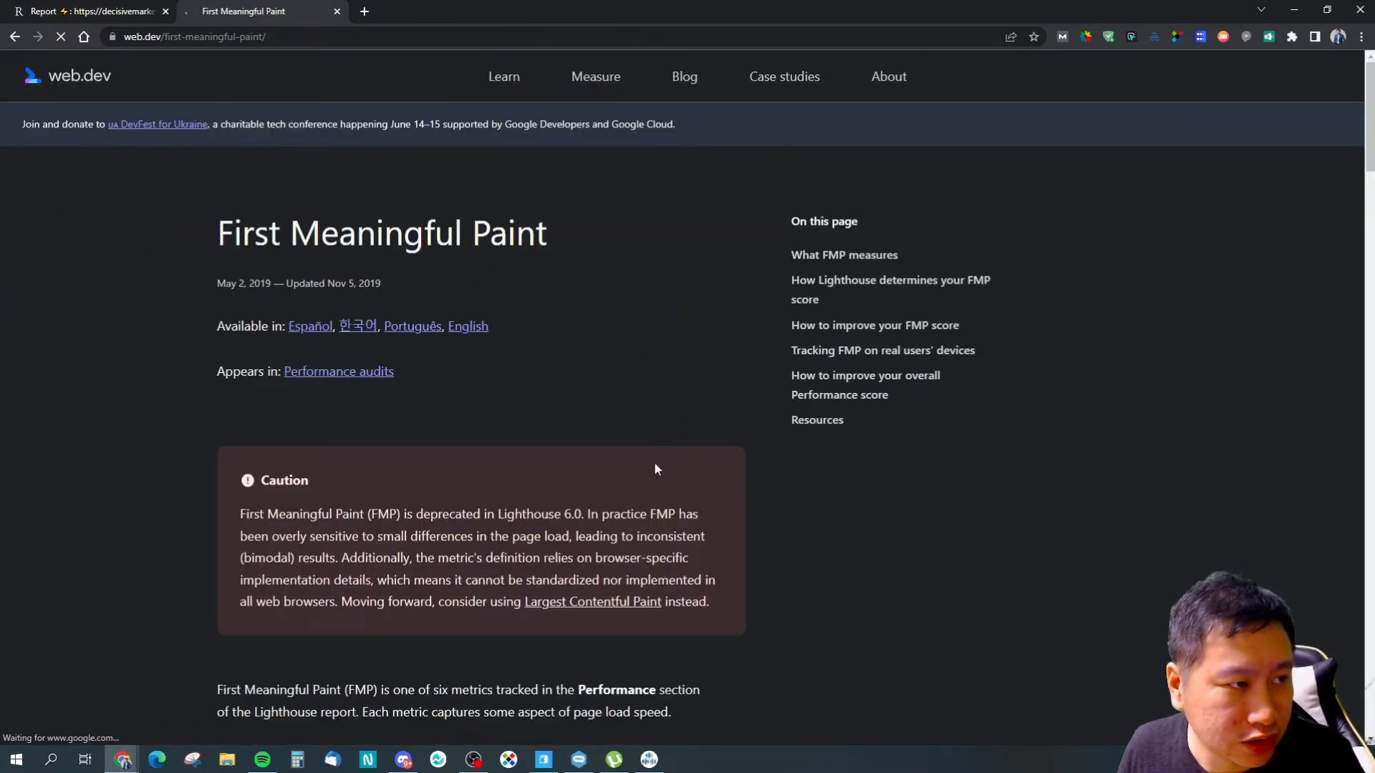
Accept the site's cookie notice and read the article's Lighthouse metrics overview and the section on what FMP measures.
scroll(598, 471, "down", 3)
scroll(499, 453, "down", 1)
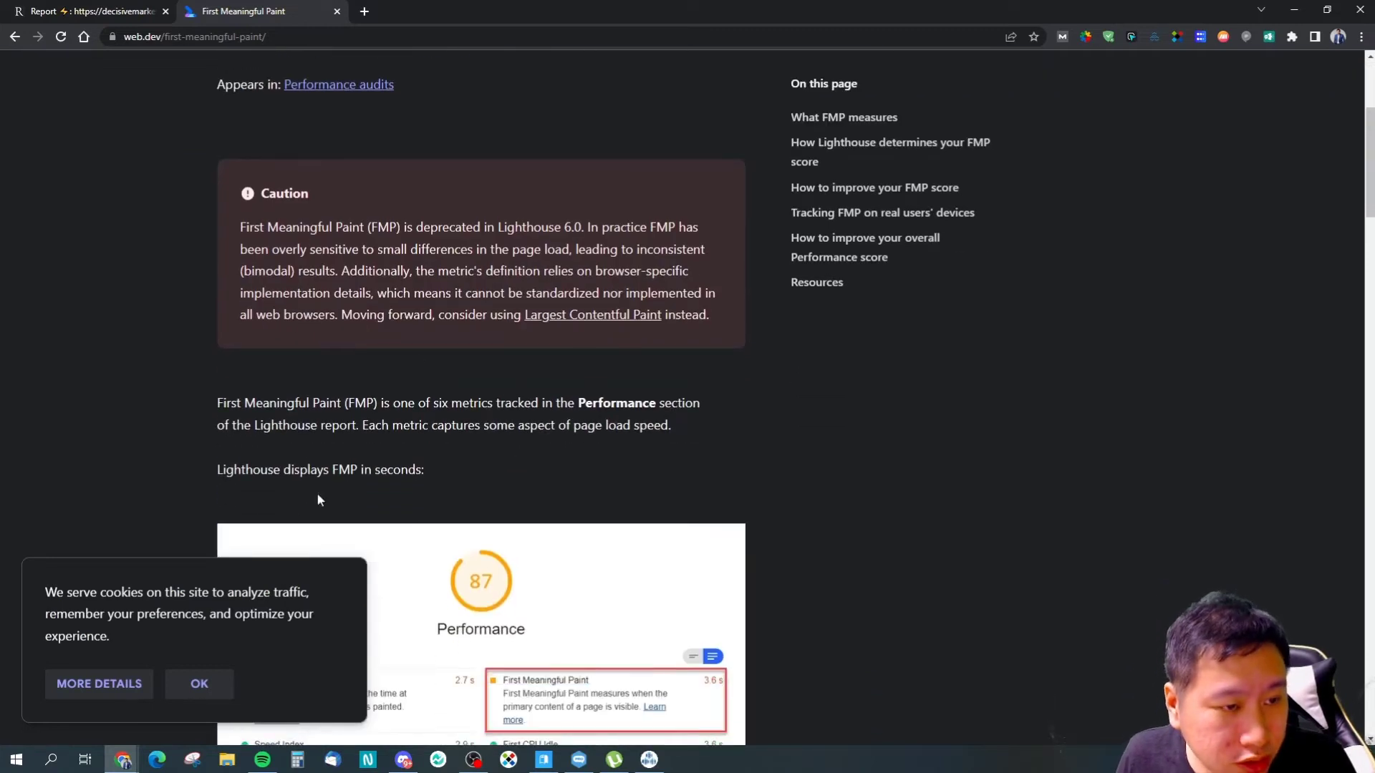
left_click(197, 684)
scroll(473, 552, "down", 3)
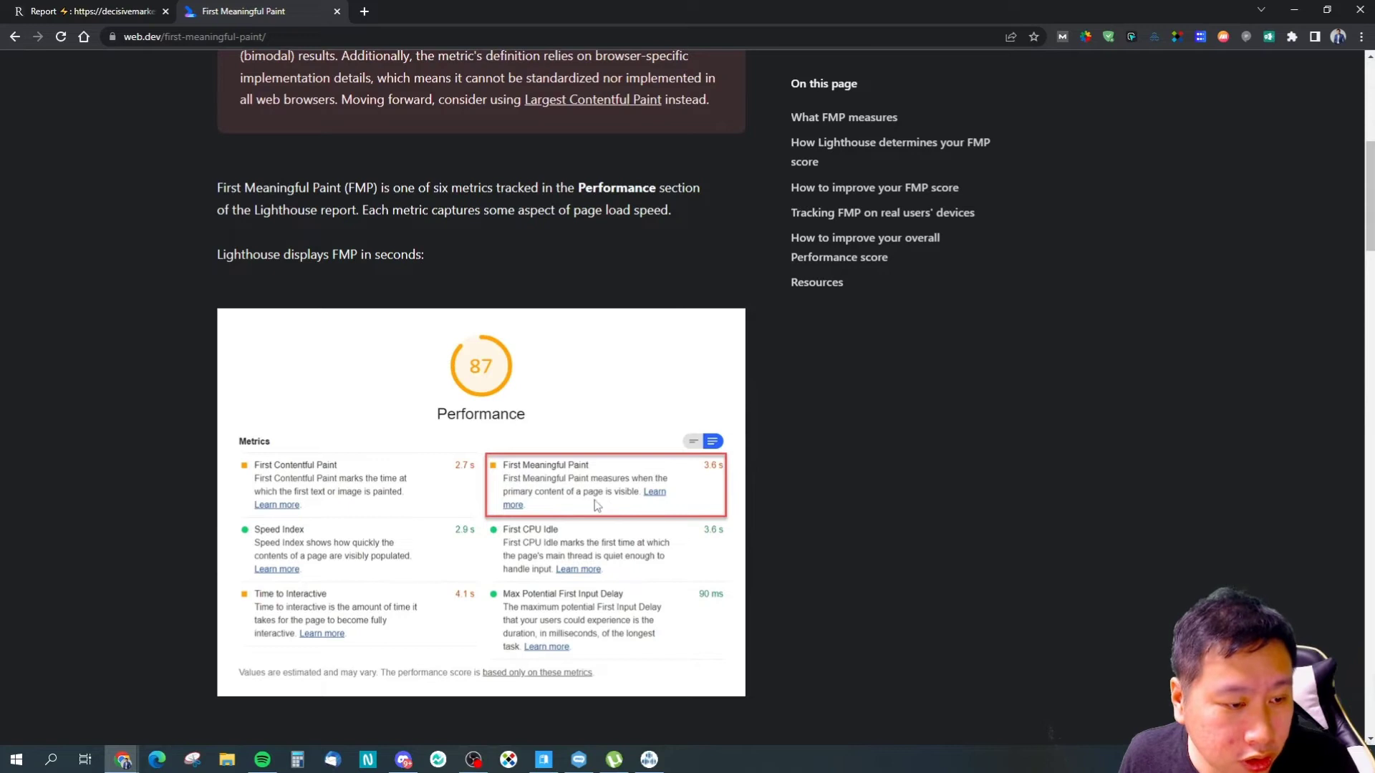
scroll(516, 508, "up", 3)
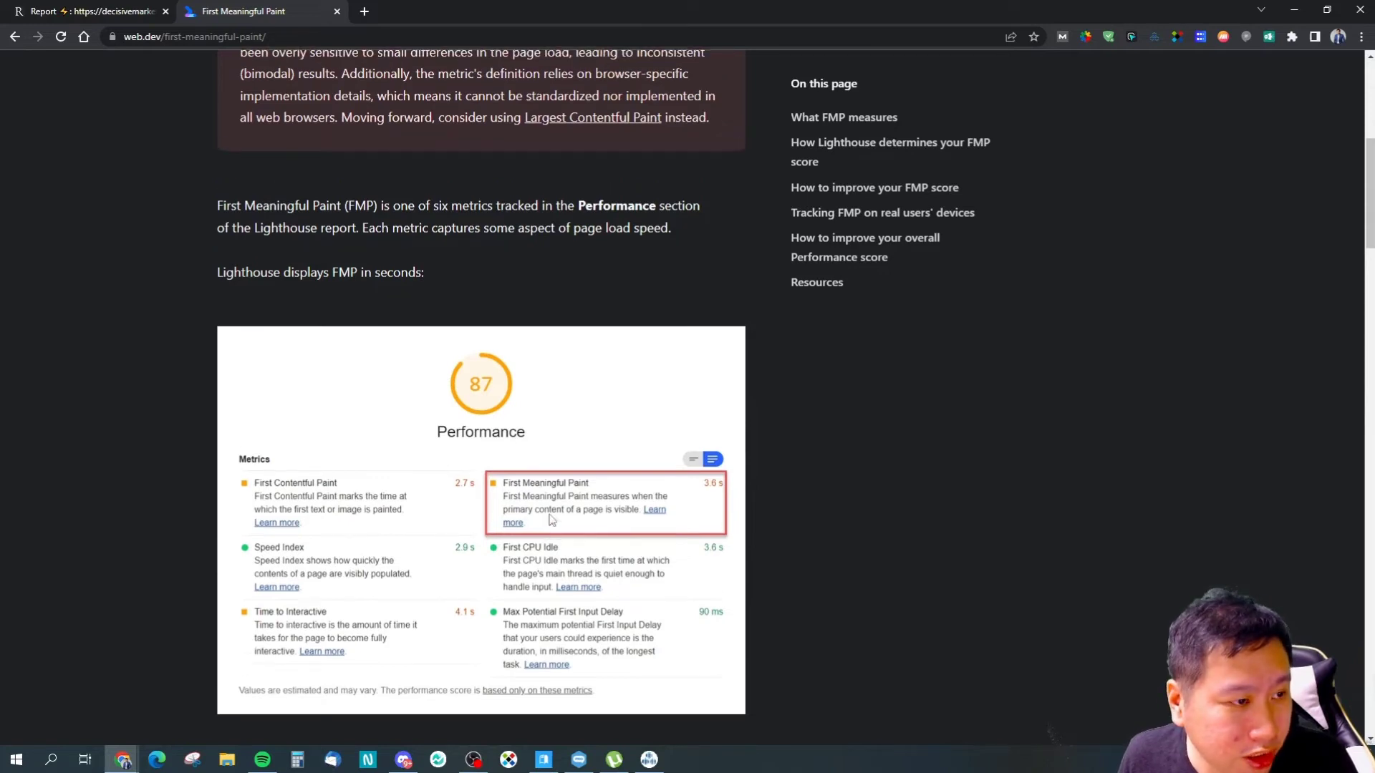
scroll(401, 487, "down", 10)
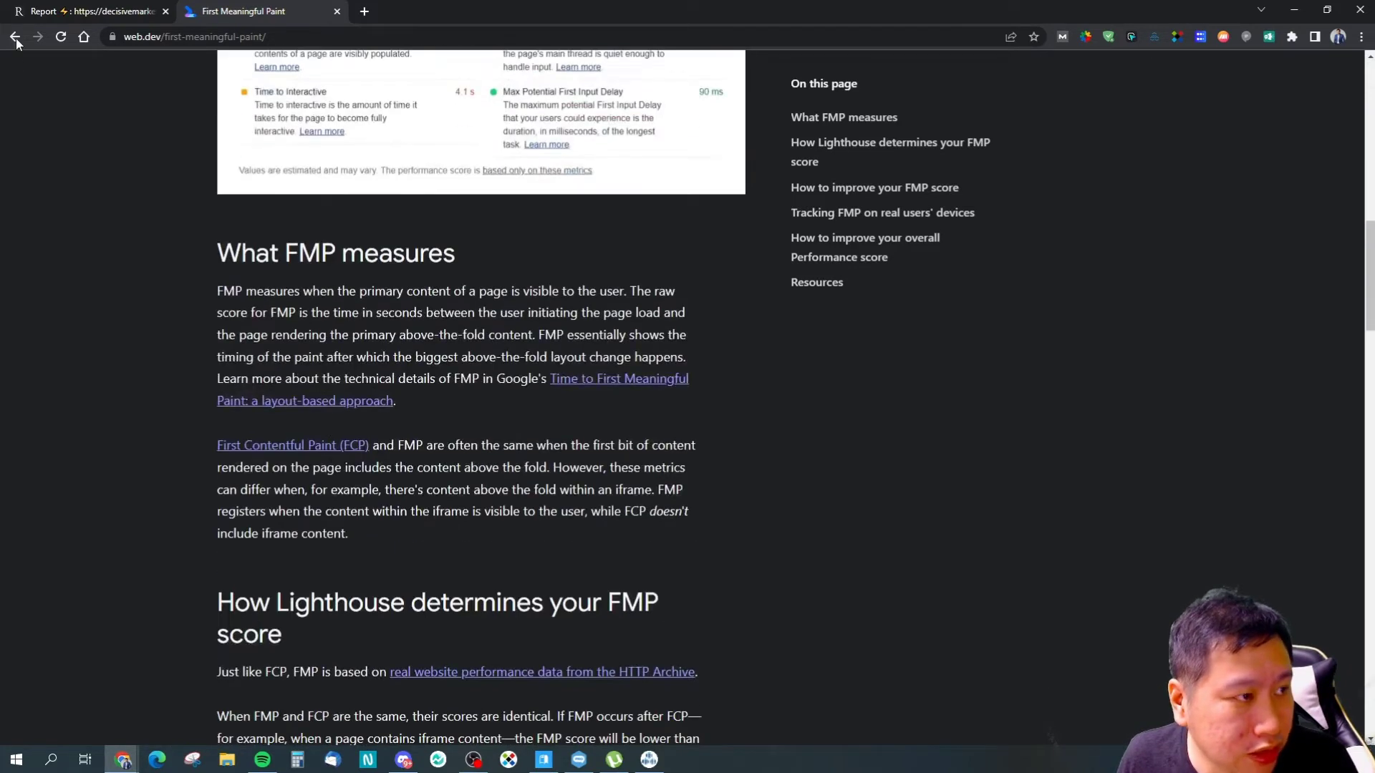
Go back to the Google results and search for "first meaningful paint vs first contentful paint".
key("alt+Left")
left_click(395, 91)
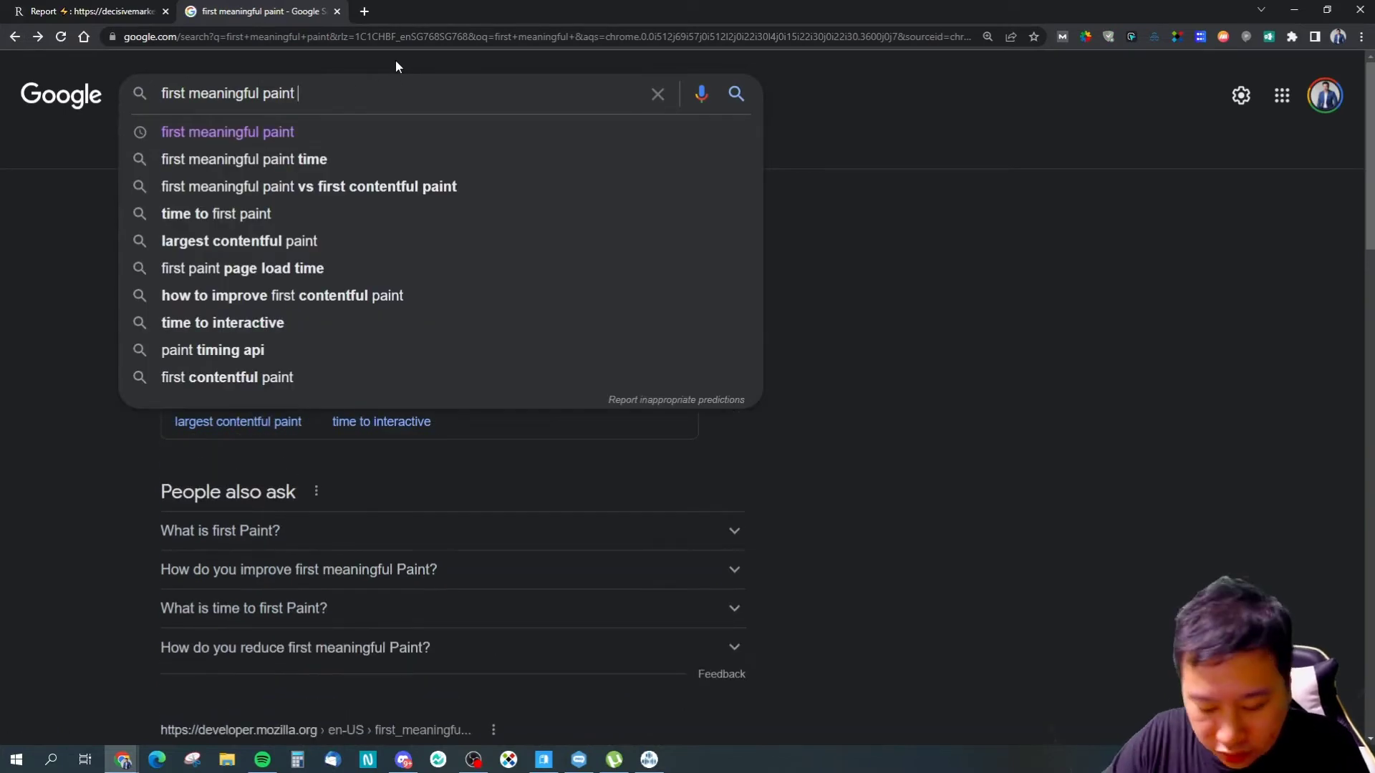
type("f")
key("BackSpace")
type("cot")
key("BackSpace")
type("n")
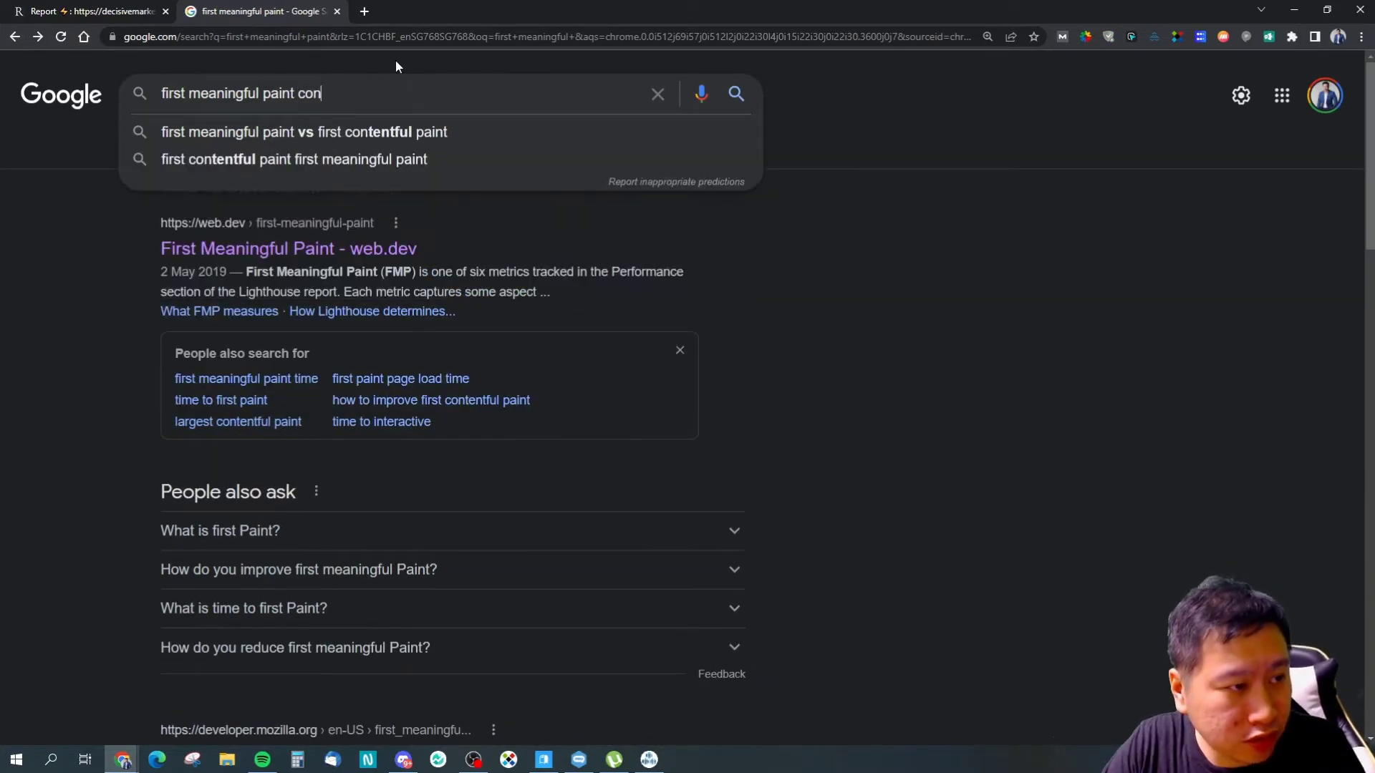
key("Down")
key("Return")
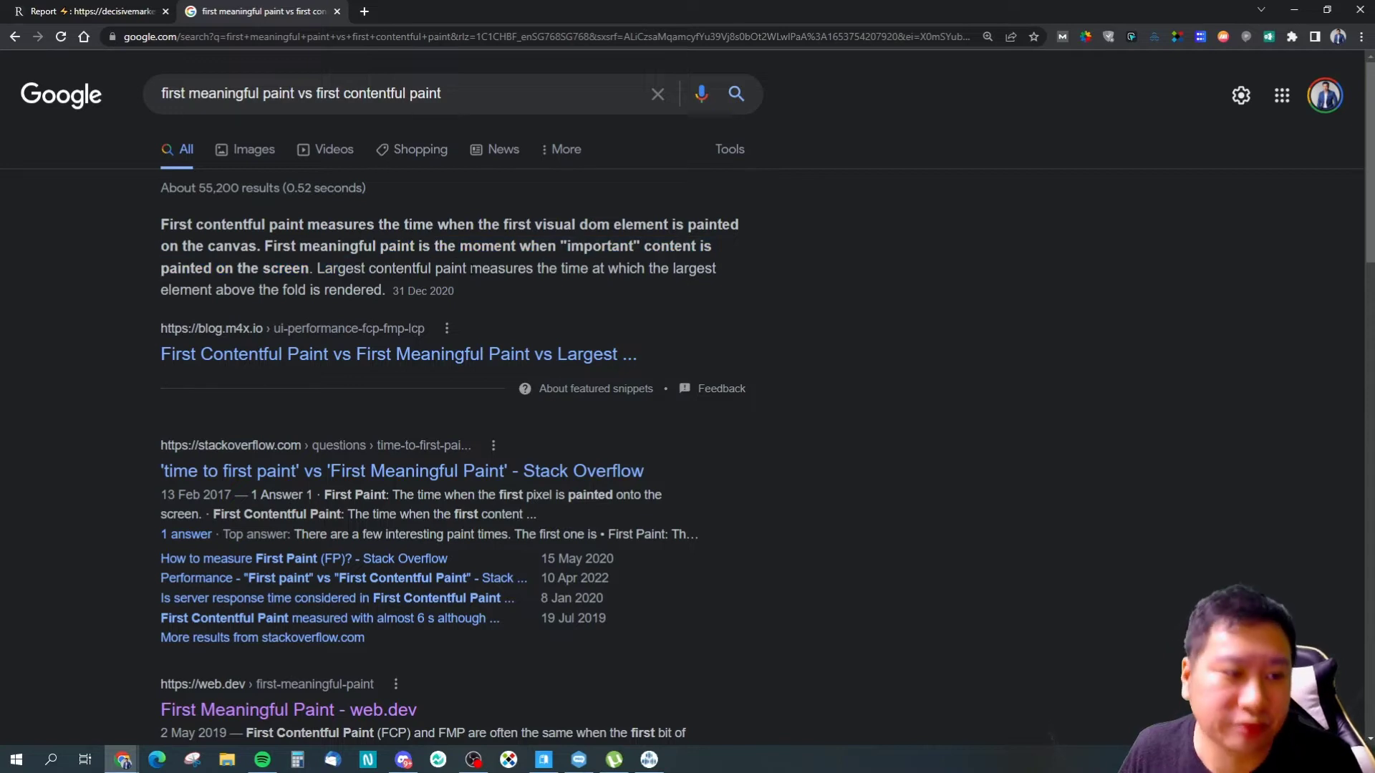
Return to the RepoziX report and change the Cumulative Layout Shift (CLS) widget under Chrome User Experience Data into a table.
key("ctrl+shift+Tab")
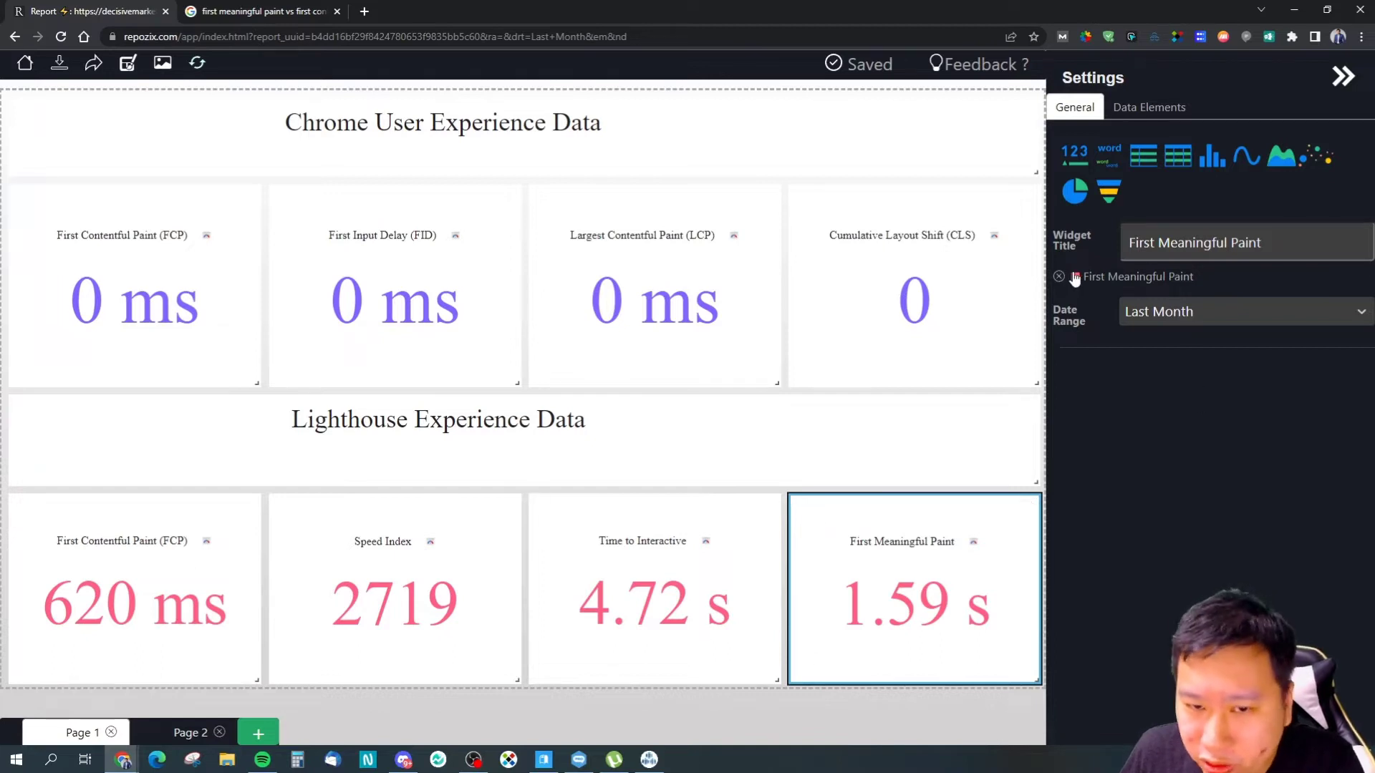
left_click(976, 276)
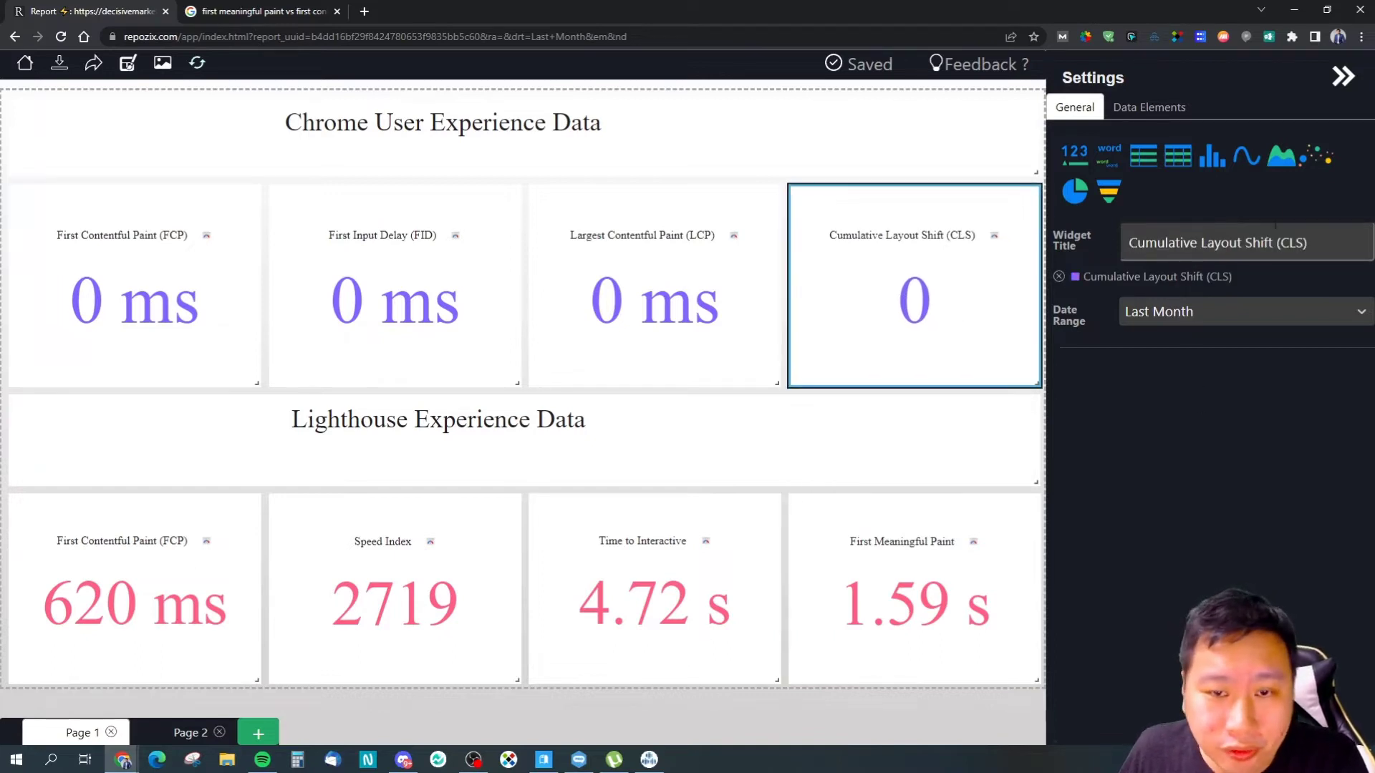
left_click(1137, 111)
left_click(1082, 109)
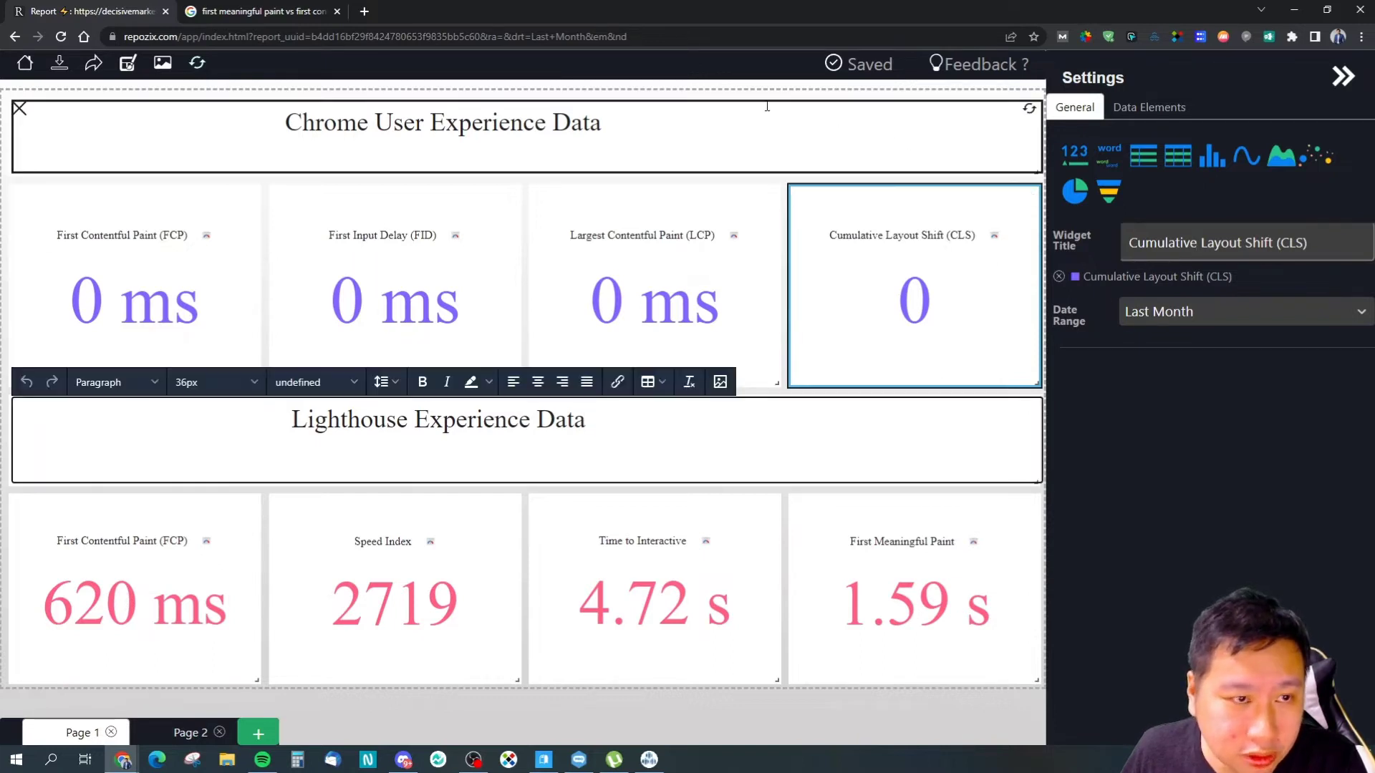
left_click(1144, 156)
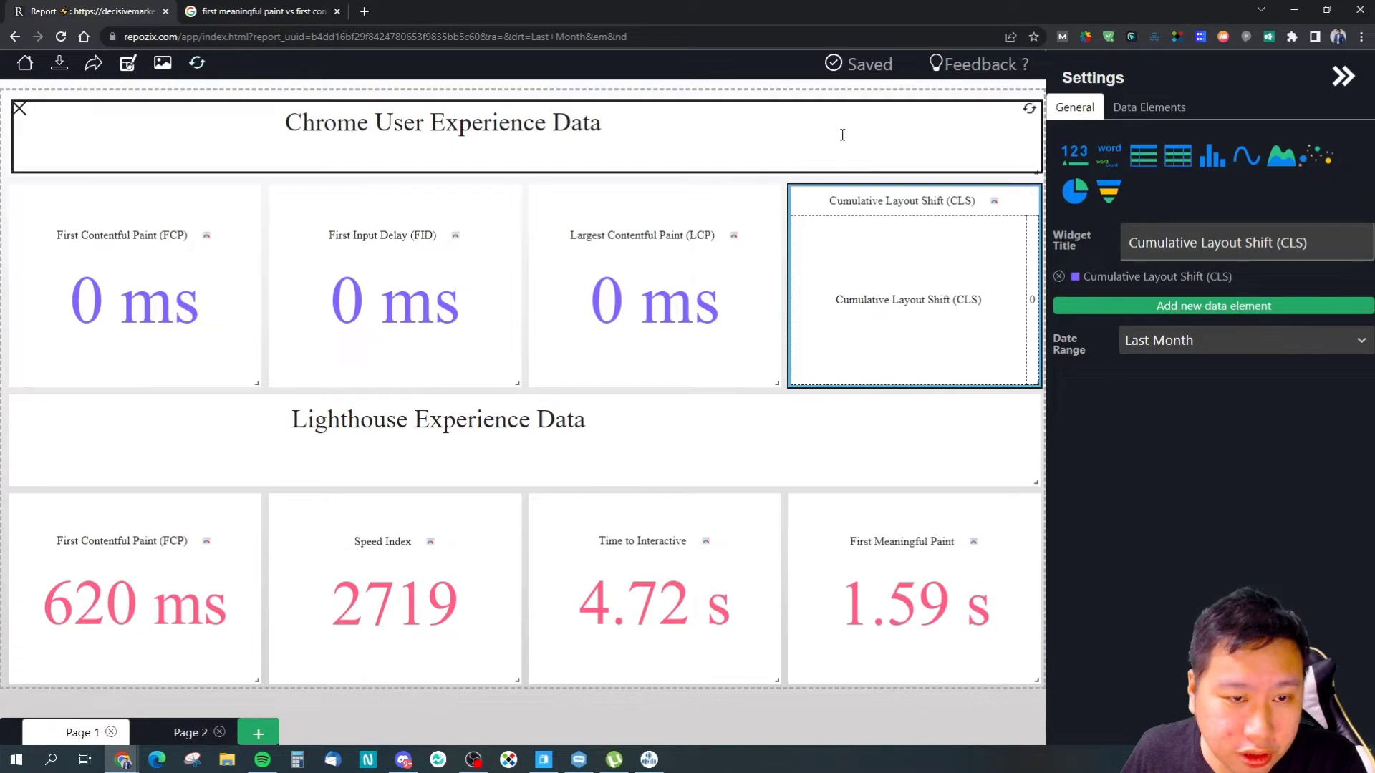
left_click(1186, 306)
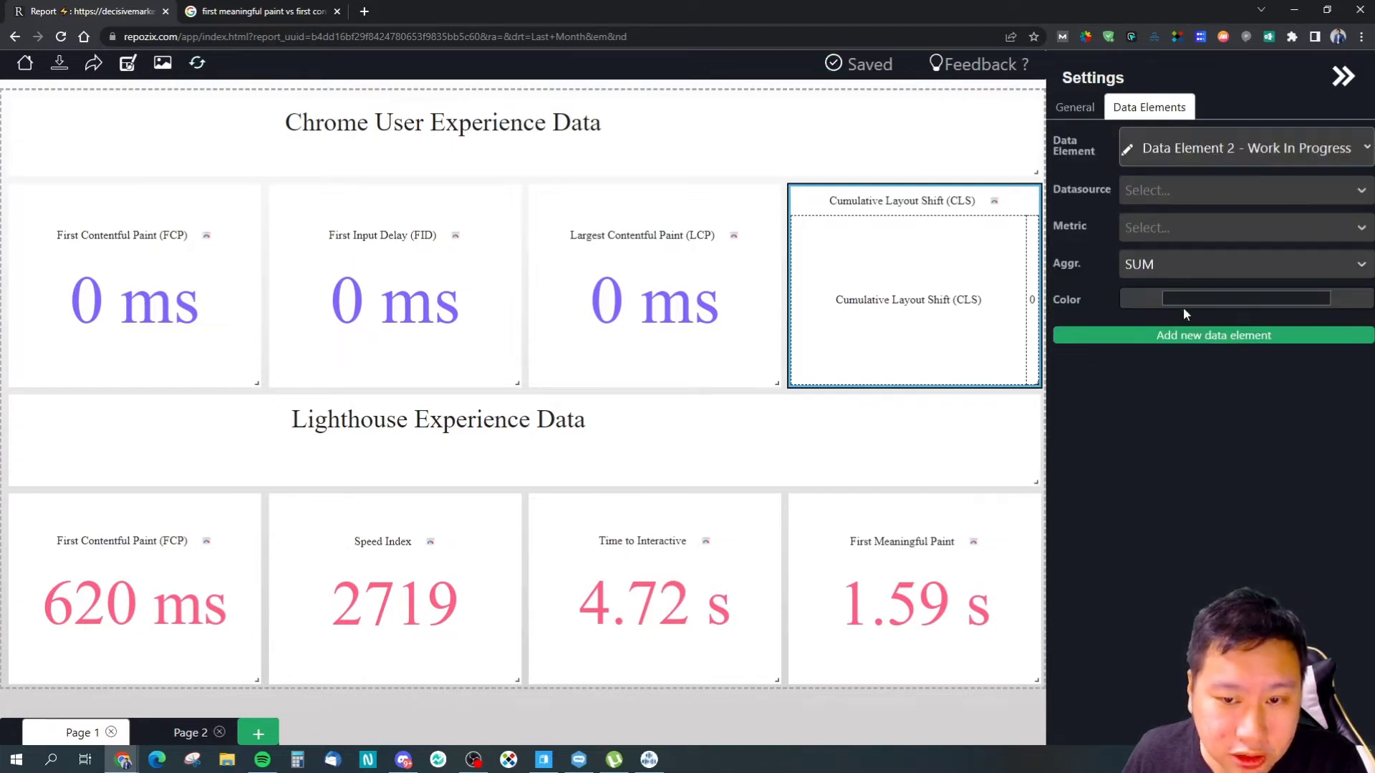
left_click(1168, 195)
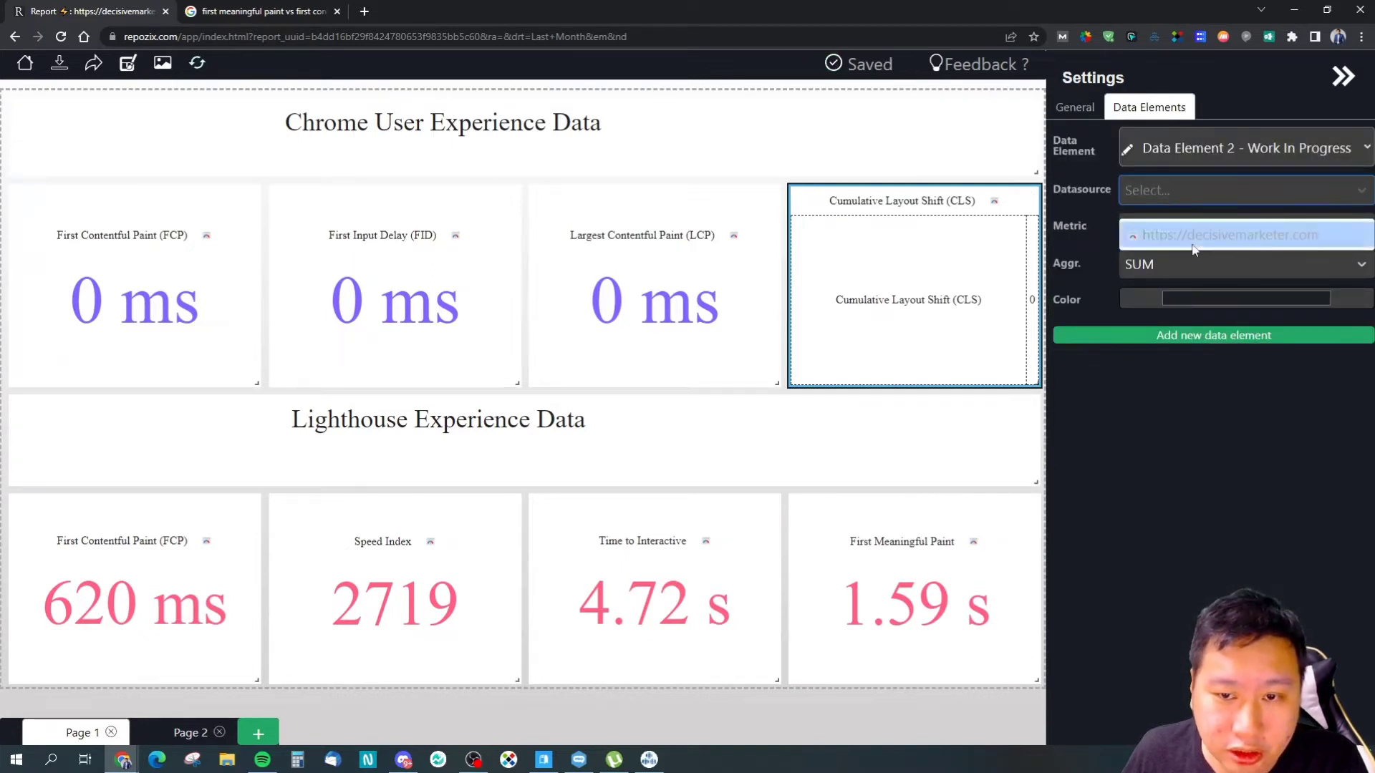
left_click(1167, 229)
left_click(1162, 234)
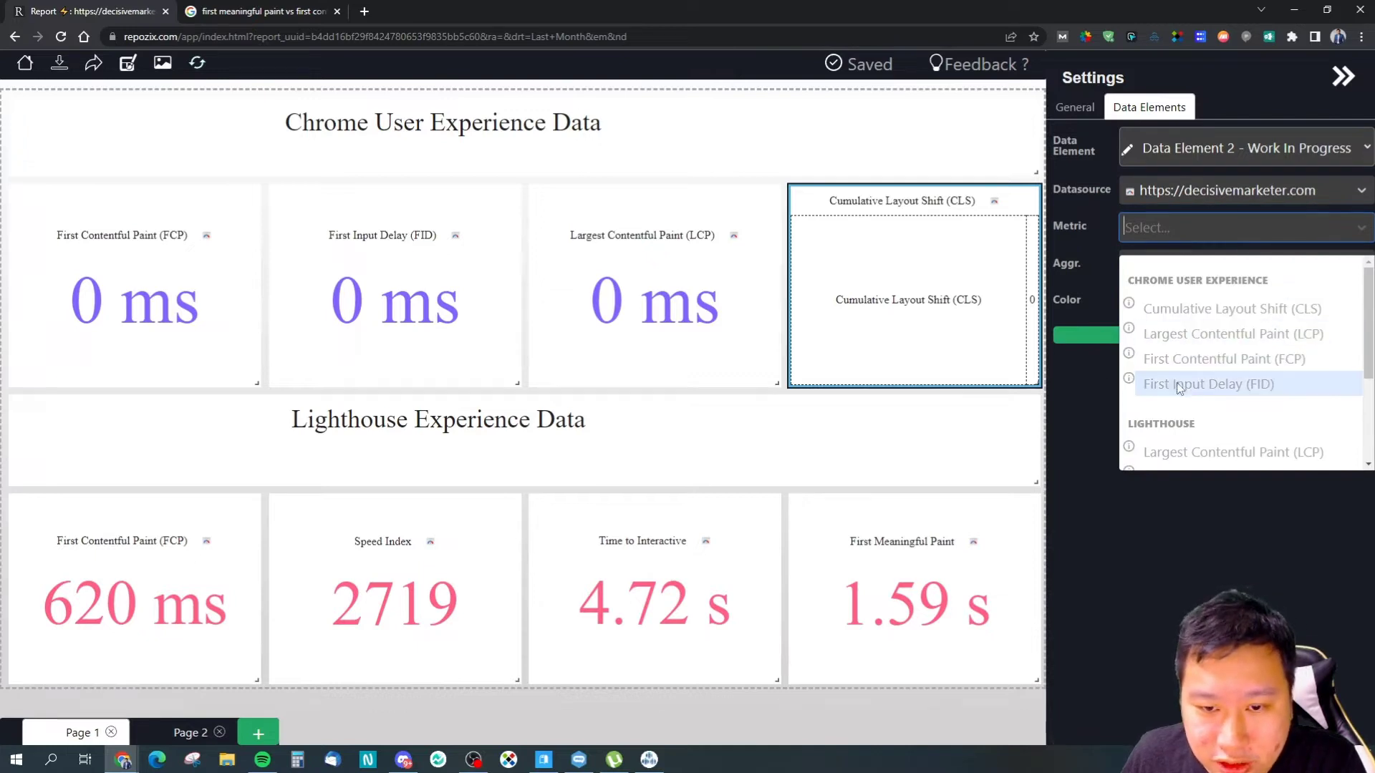
scroll(1224, 387, "down", 2)
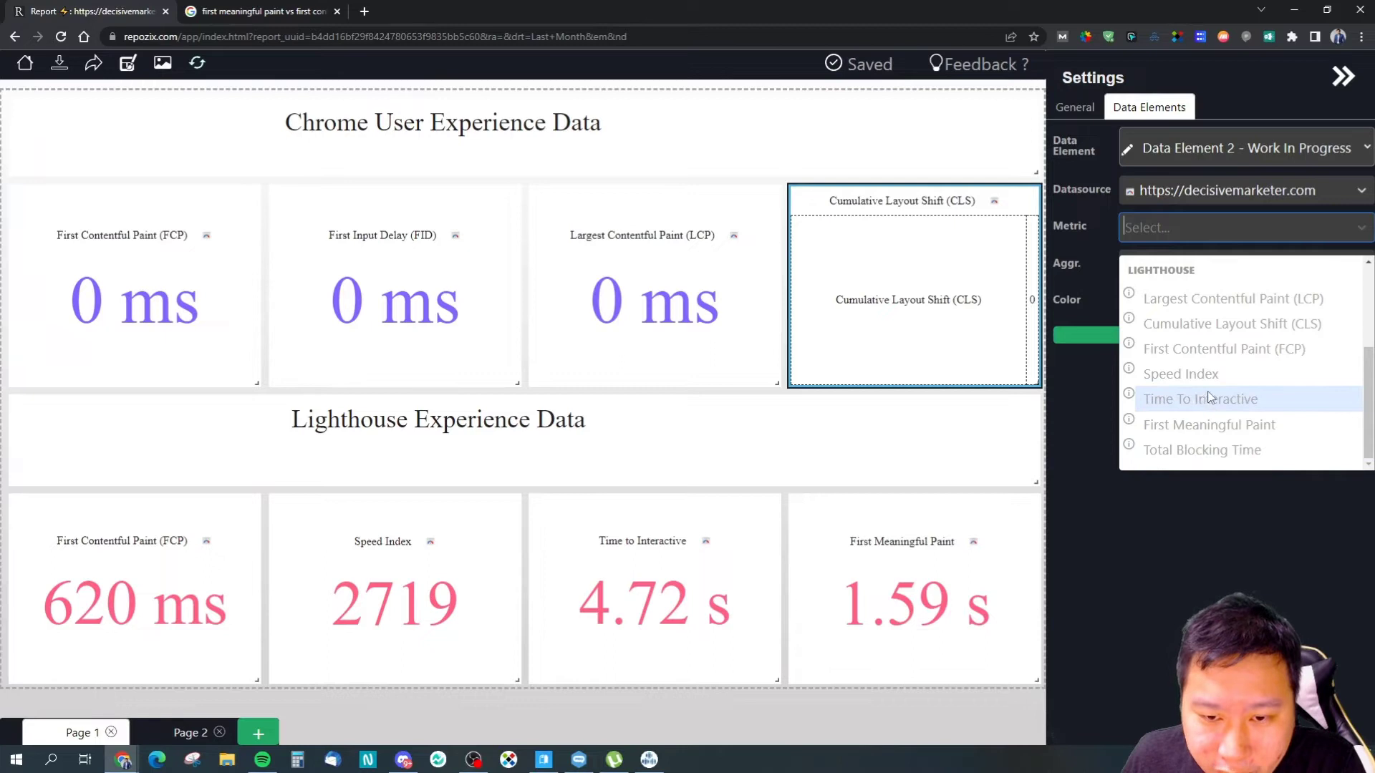
left_click(1169, 300)
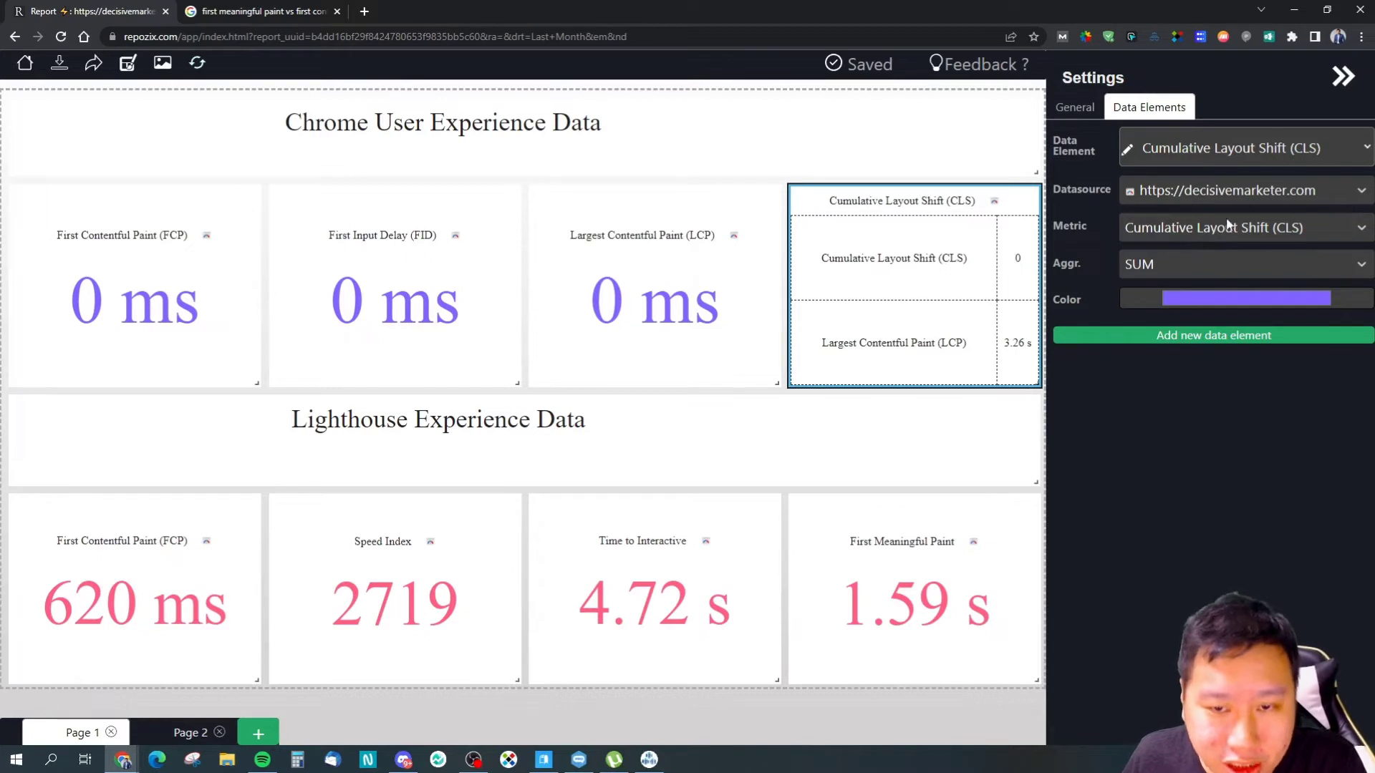
left_click(1217, 262)
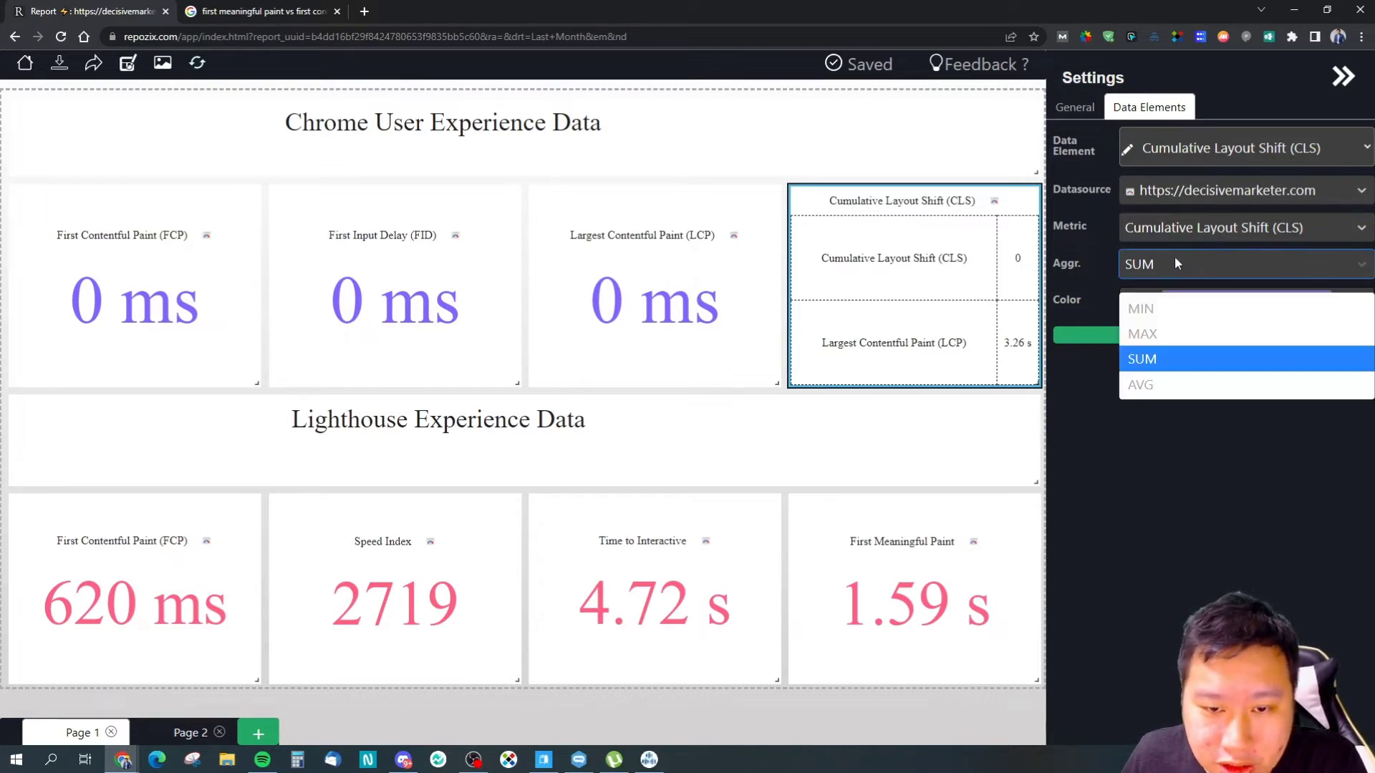
left_click(1150, 271)
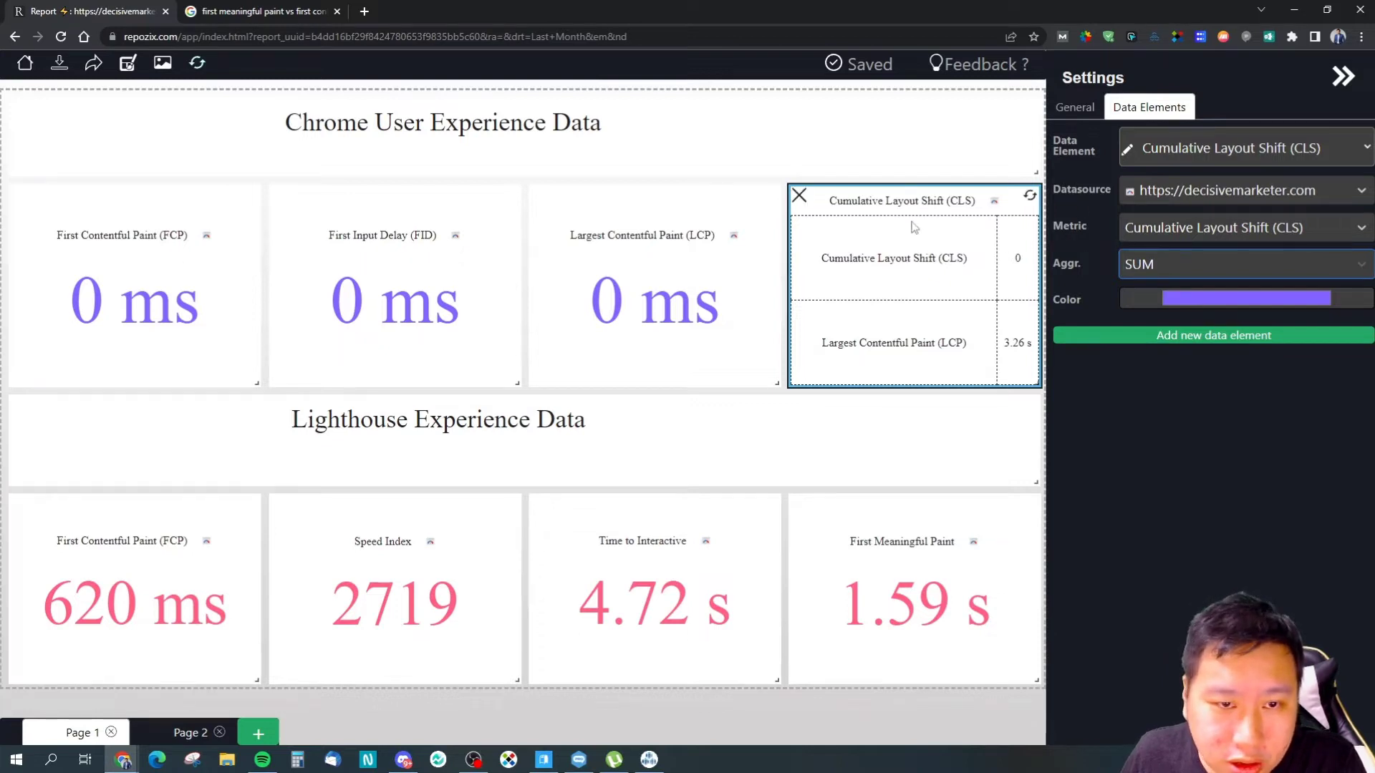
left_click(183, 743)
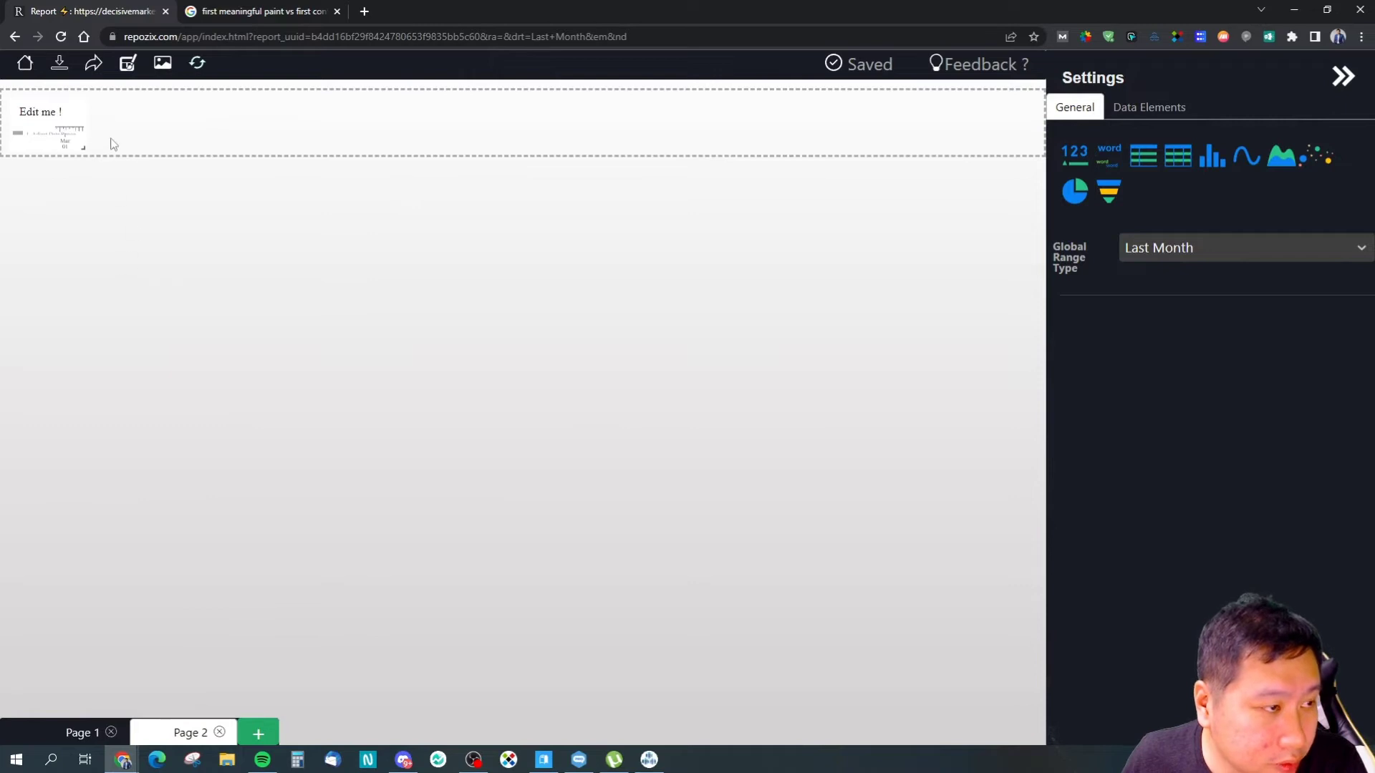
left_click(78, 733)
left_click(174, 735)
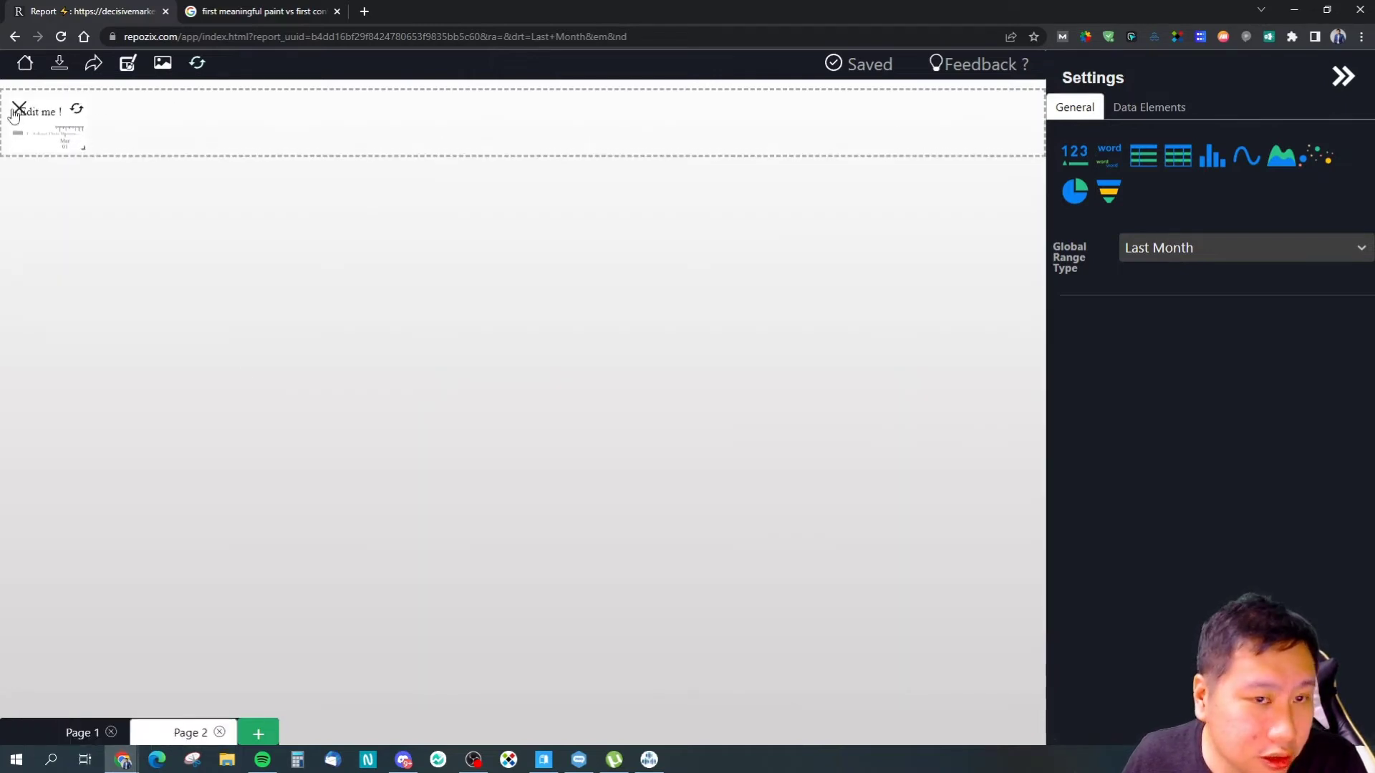
left_click(15, 113)
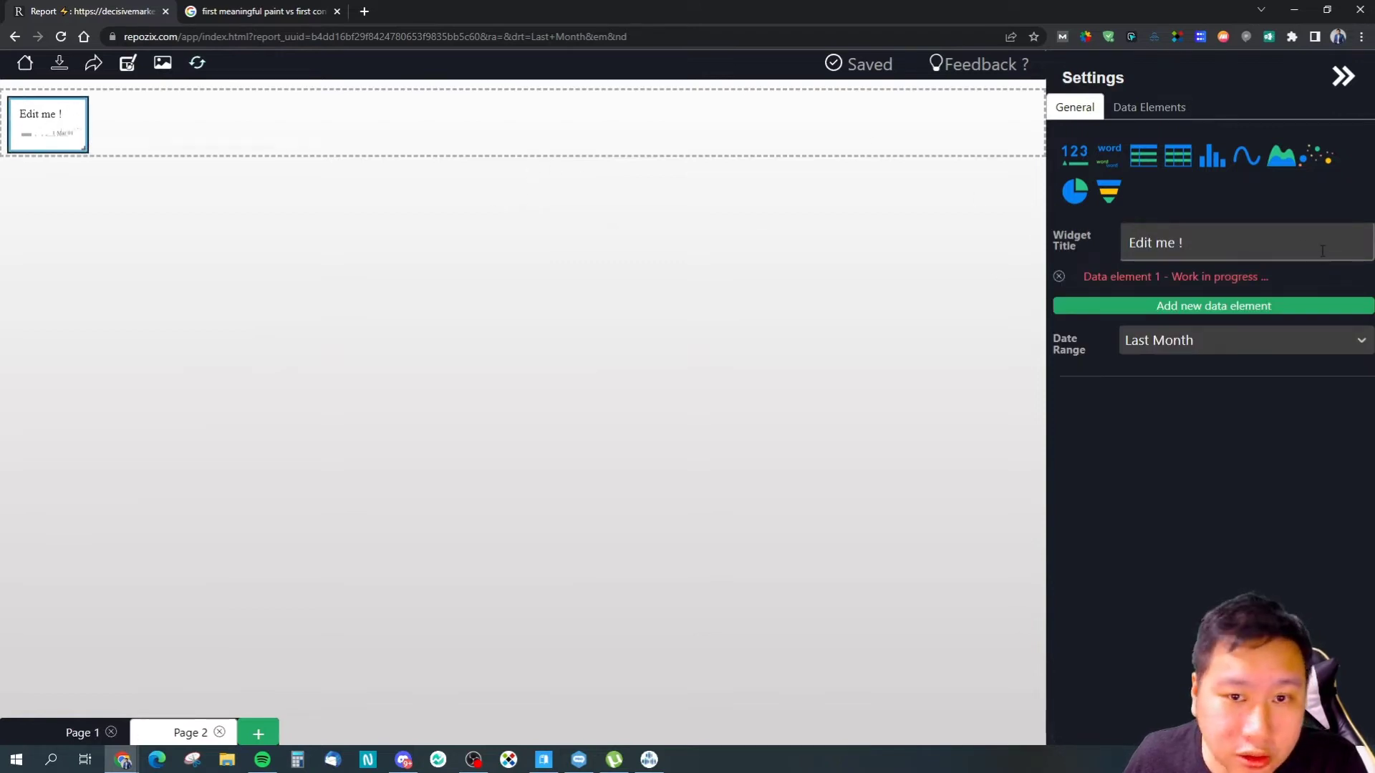
left_click(1224, 301)
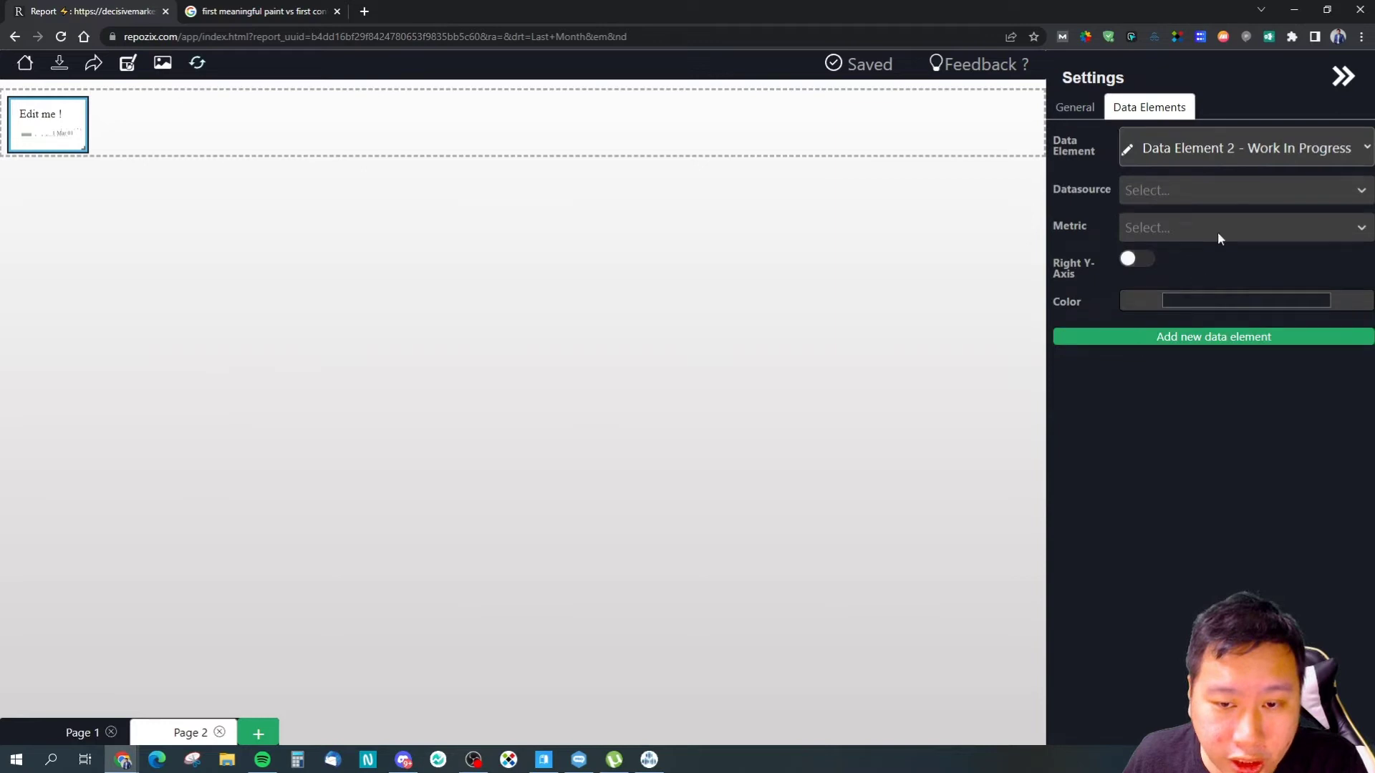
left_click(1200, 190)
left_click(1195, 235)
left_click(1194, 230)
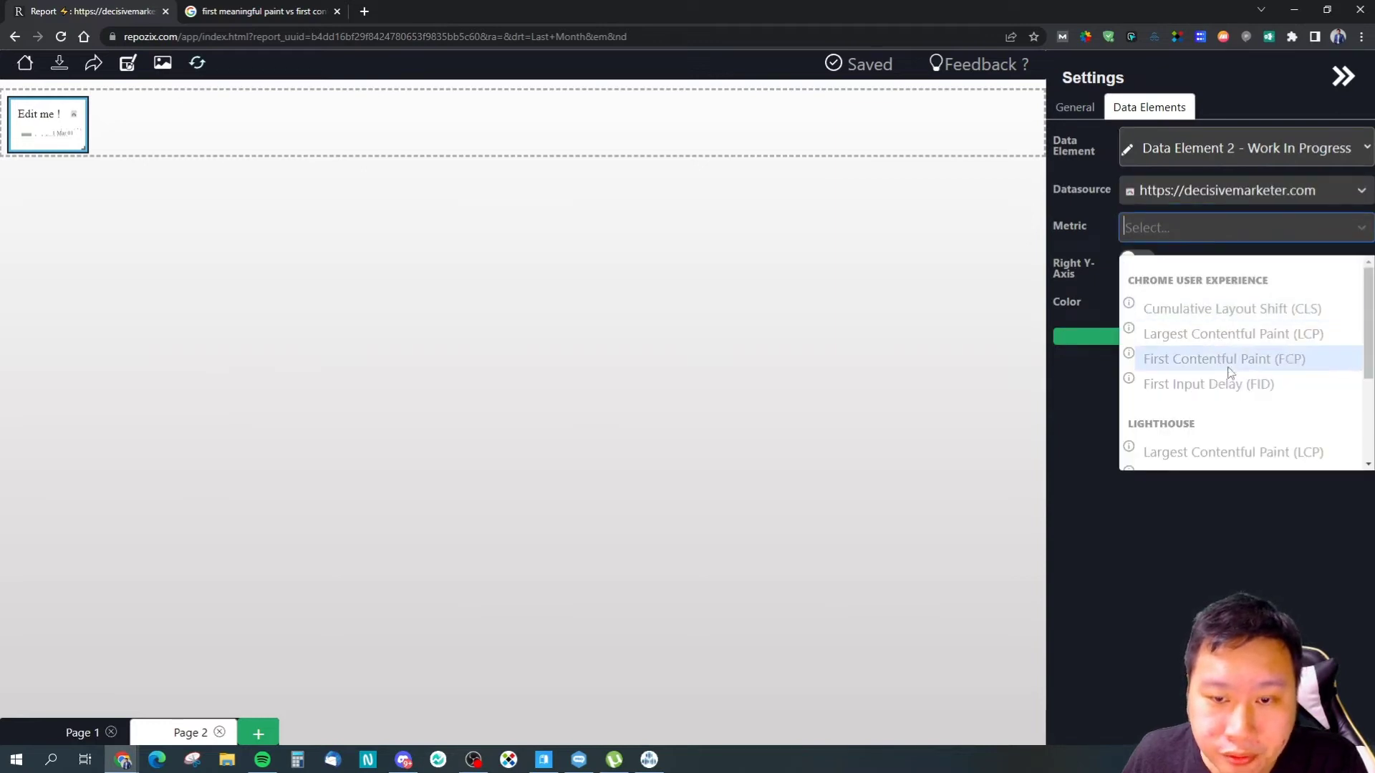
scroll(1216, 364, "down", 3)
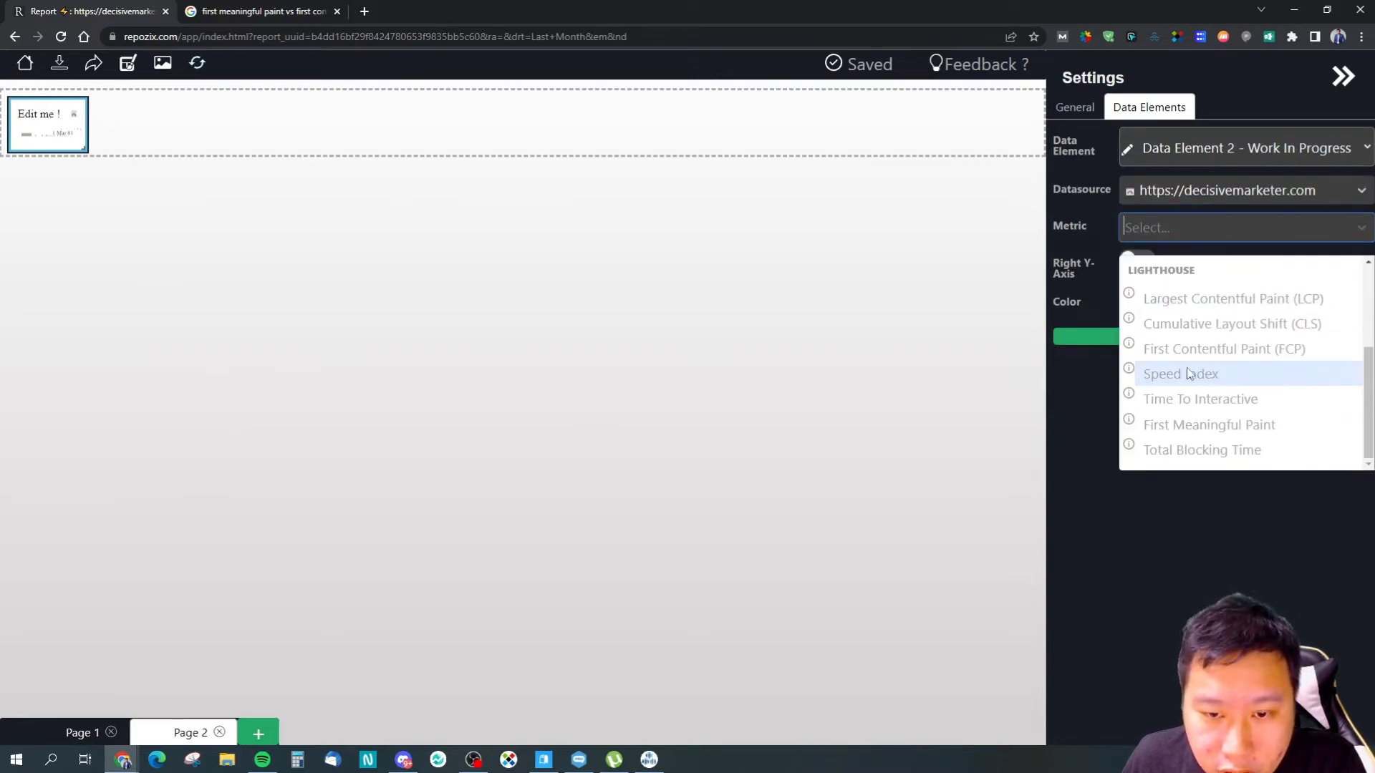
left_click(1204, 299)
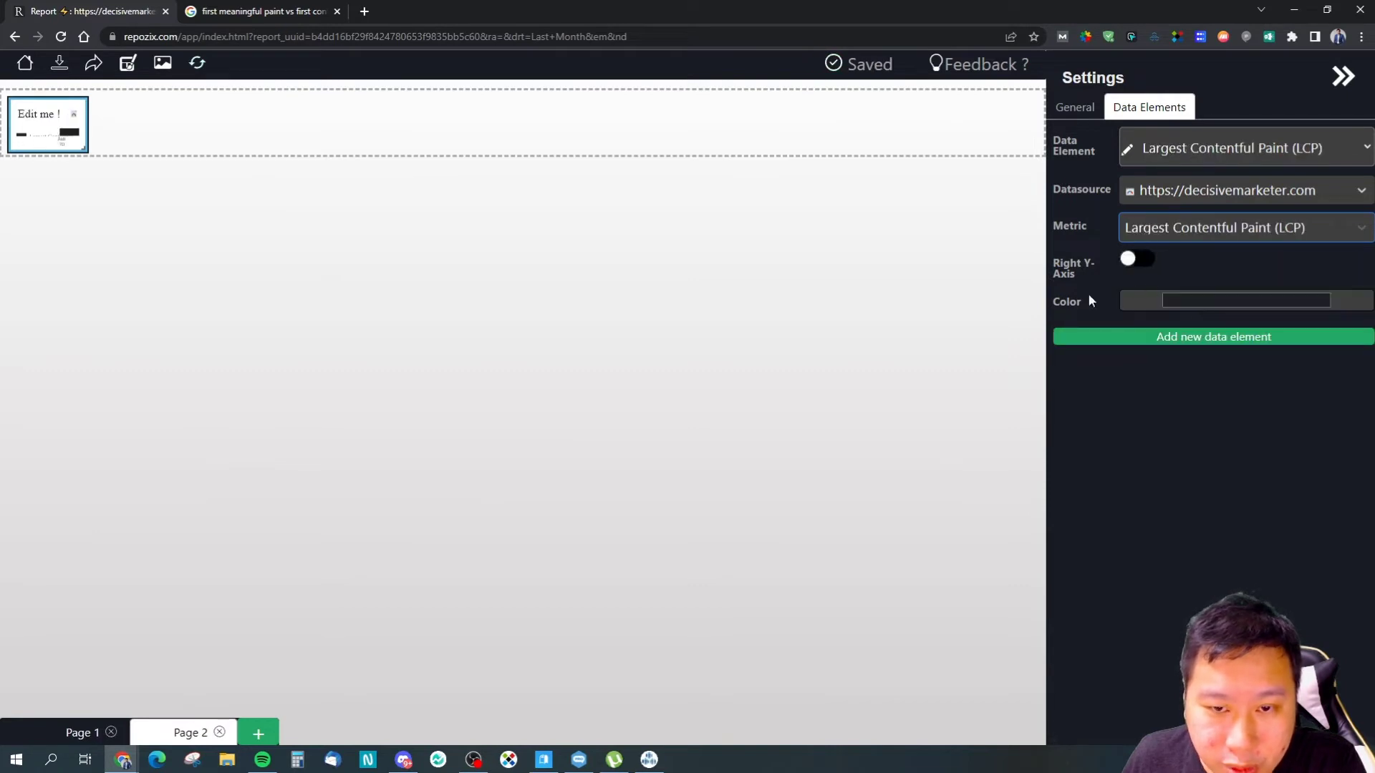
Inspect the settings and metric choices of the "Edit me !" widget's first data element.
left_click(42, 121)
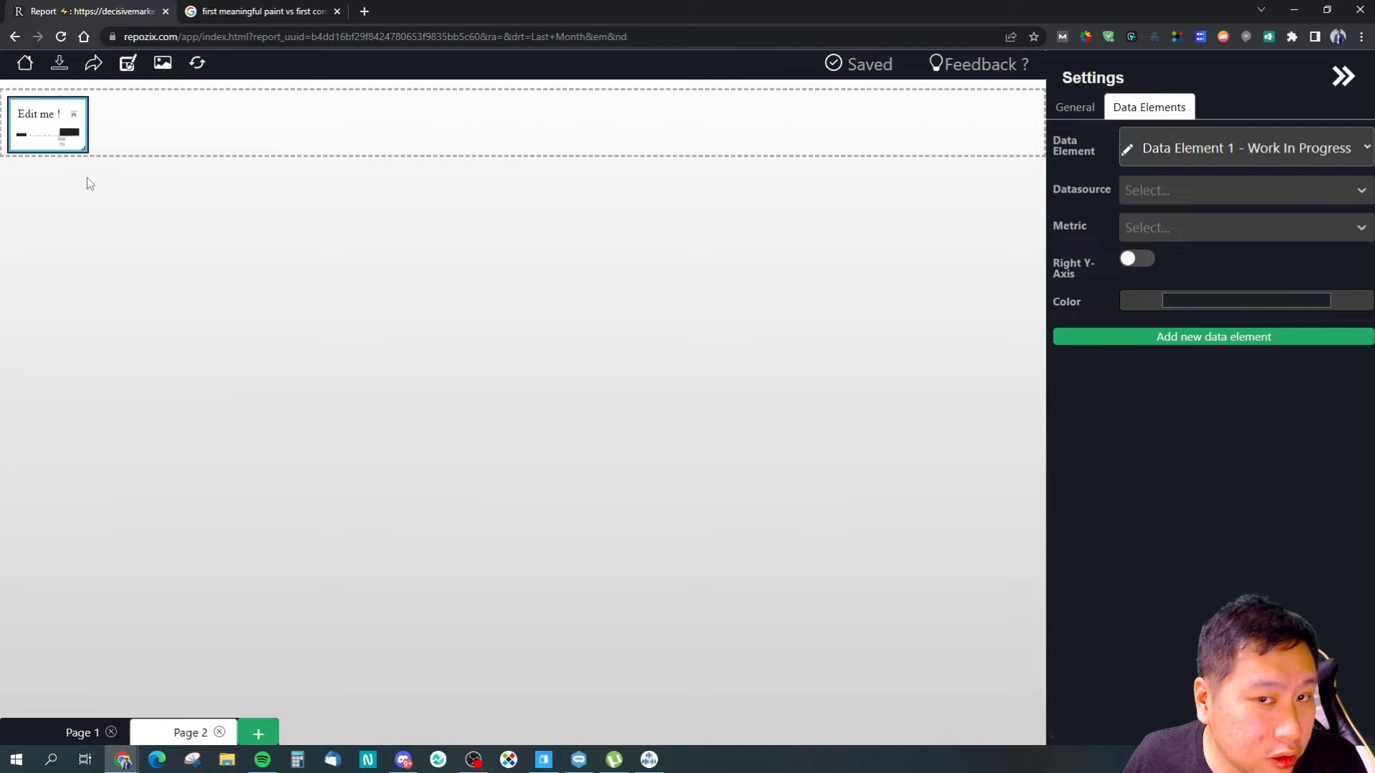
left_click(1217, 232)
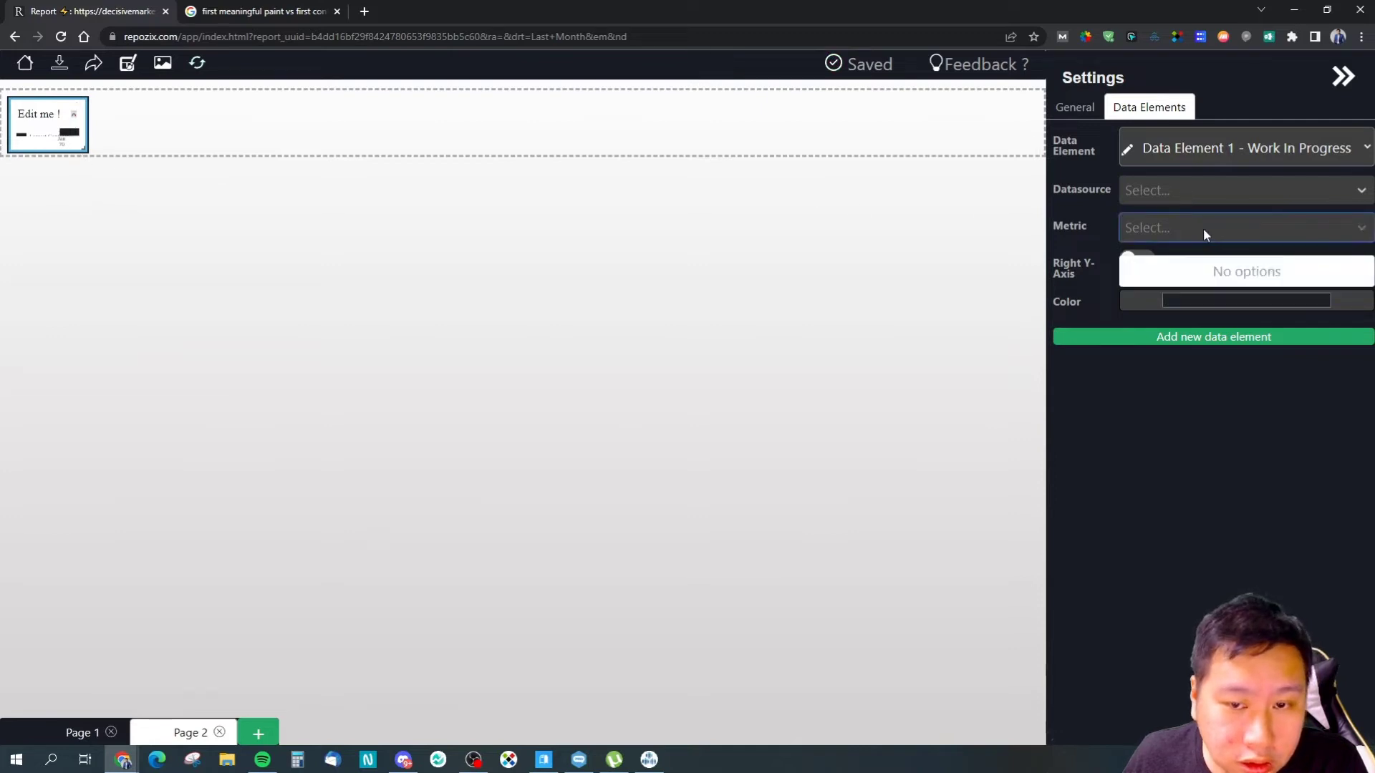
left_click(1203, 228)
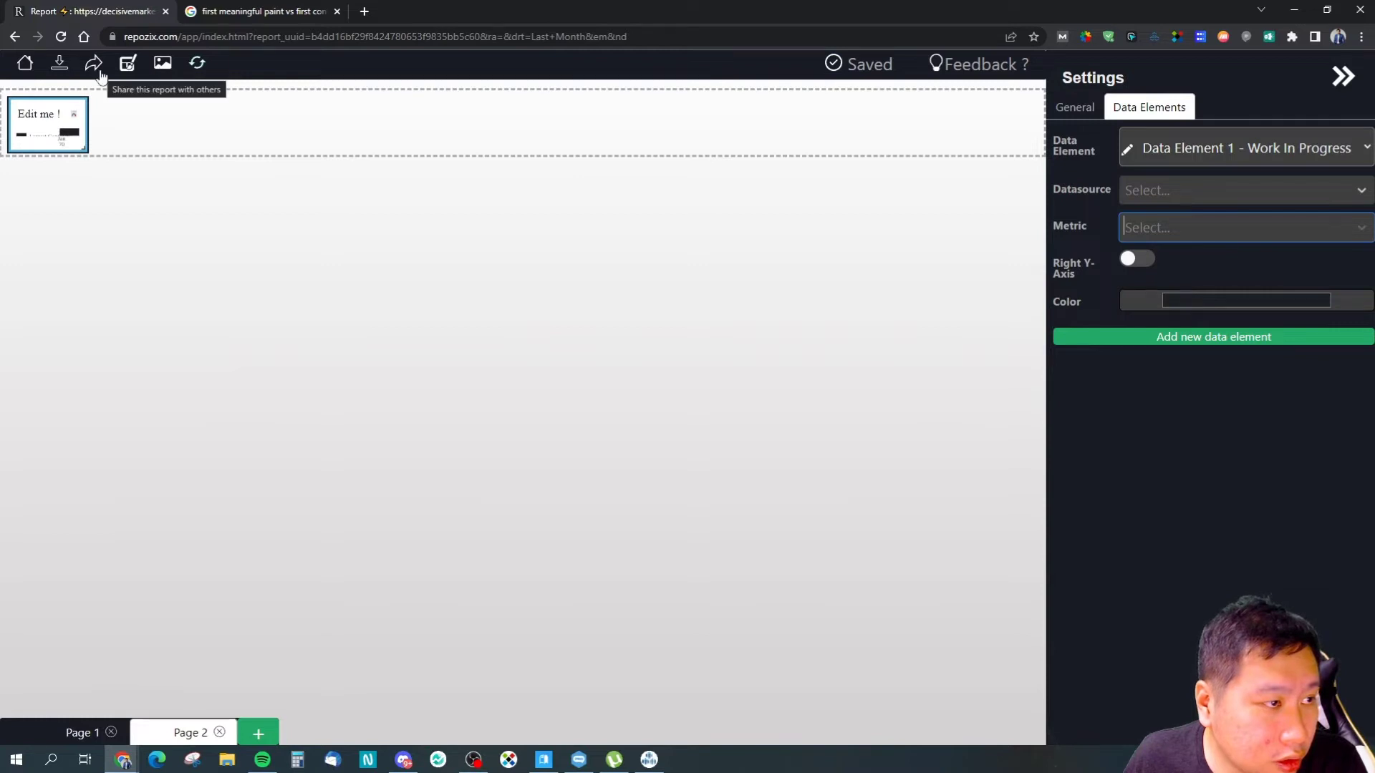
Review the report logo settings and the available theme choices, keeping the current logo and theme.
left_click(162, 64)
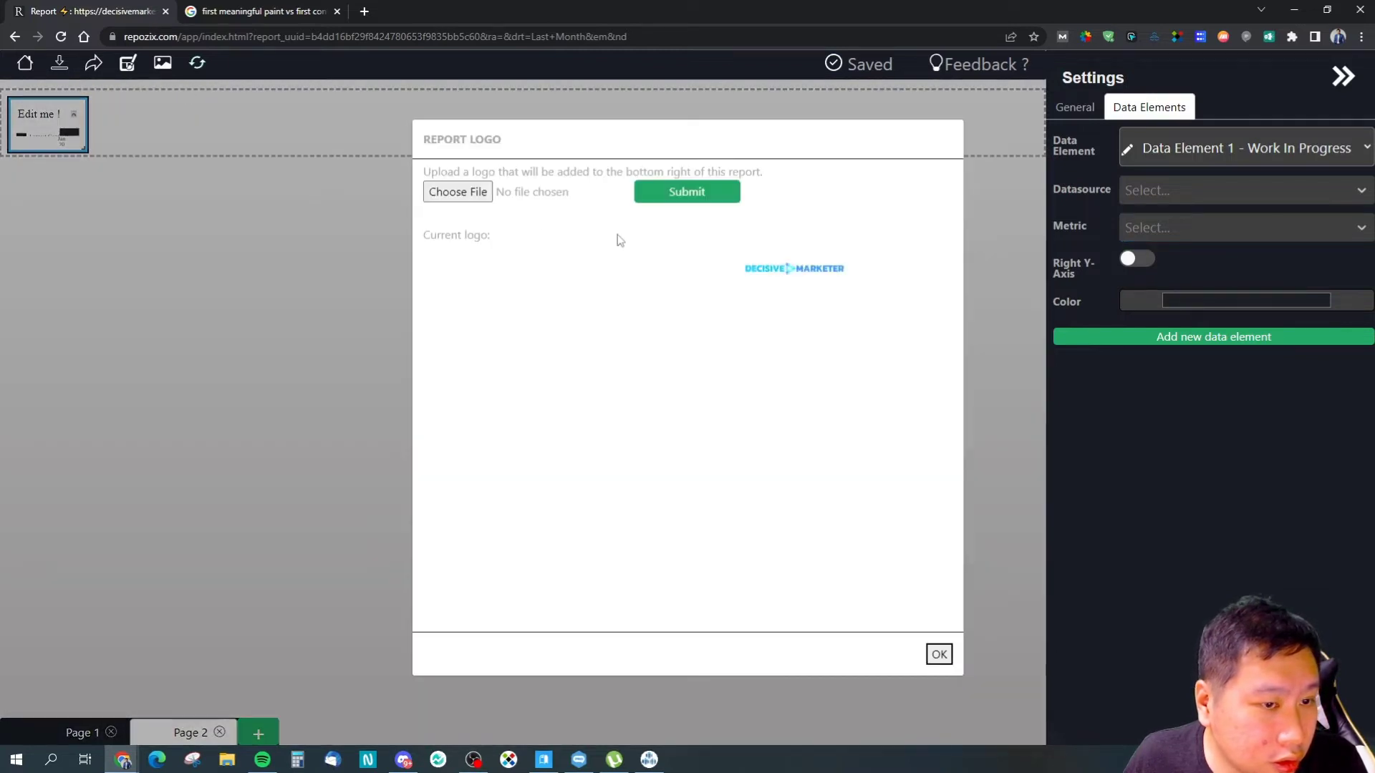
left_click(940, 655)
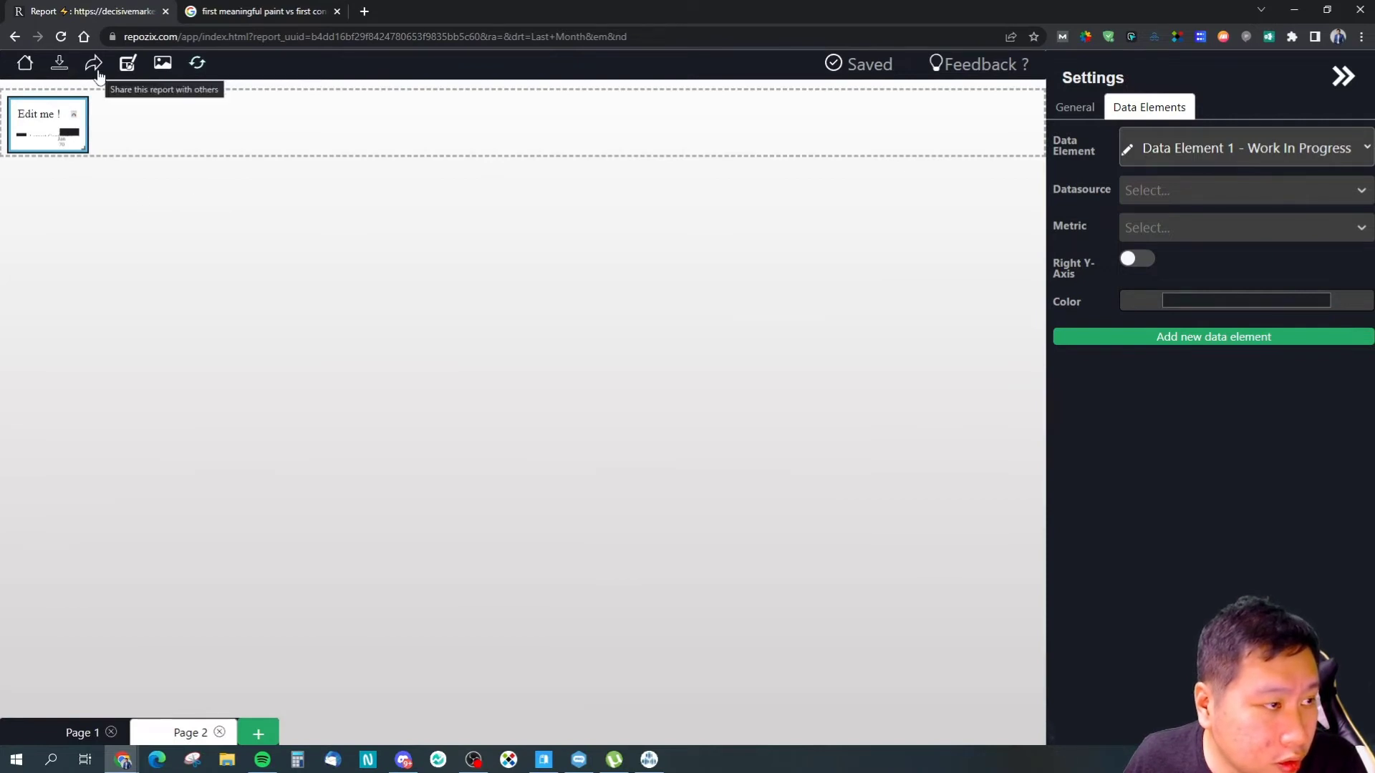
left_click(131, 70)
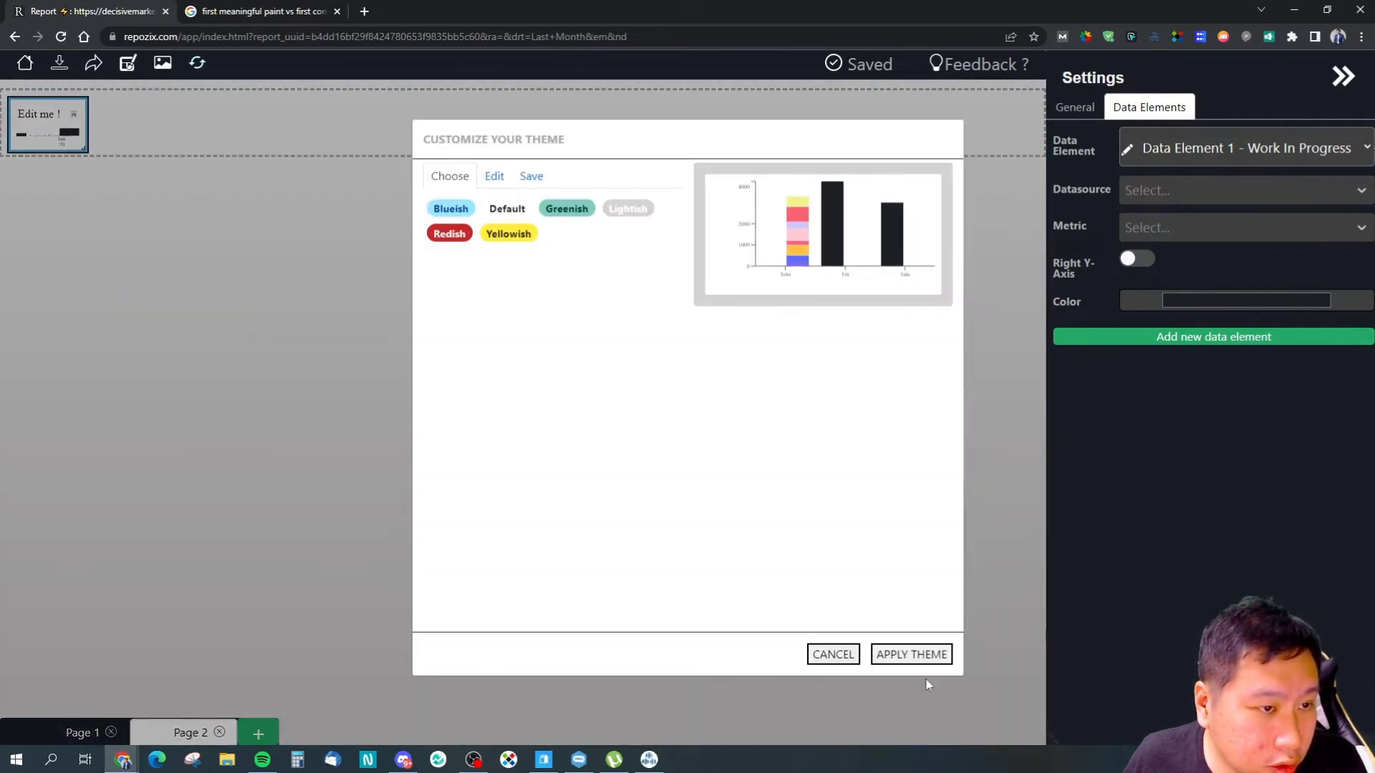
left_click(832, 654)
left_click(121, 69)
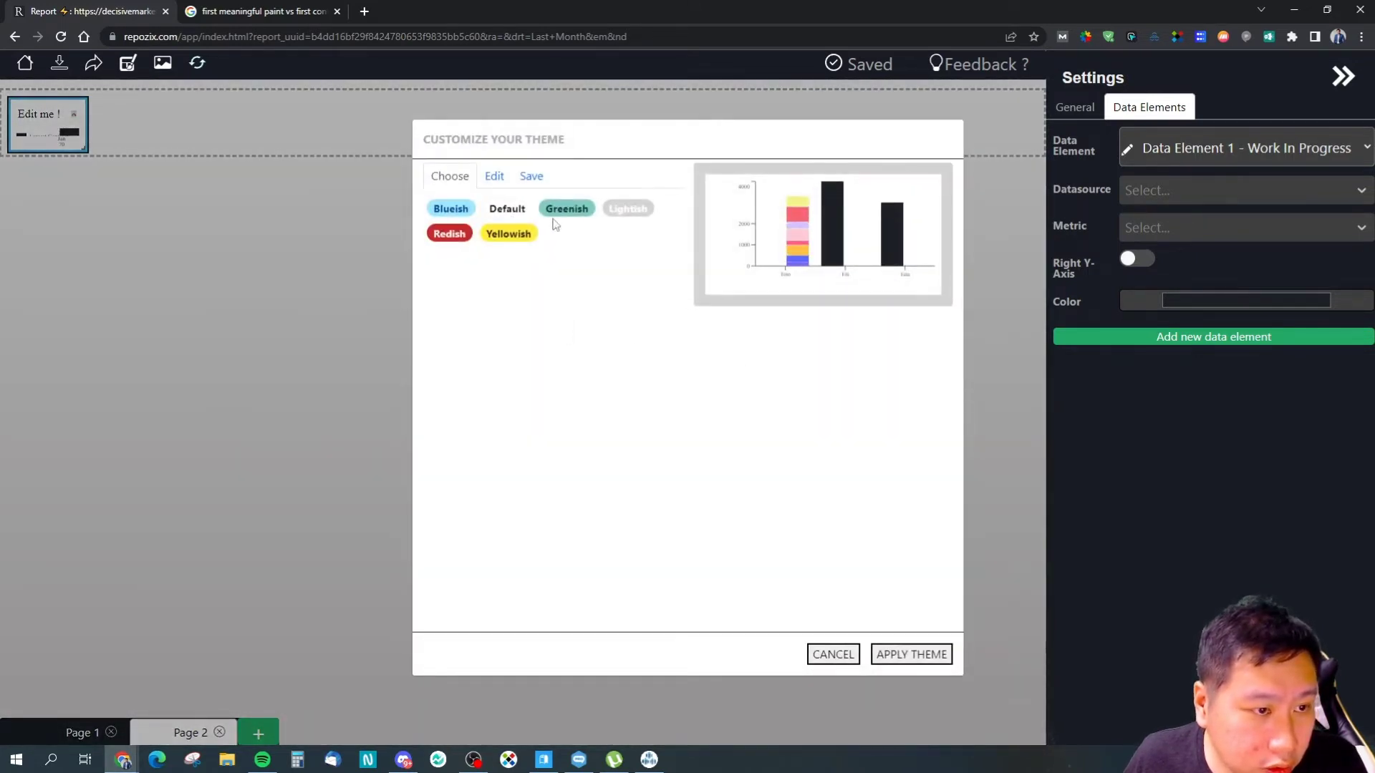
left_click(918, 651)
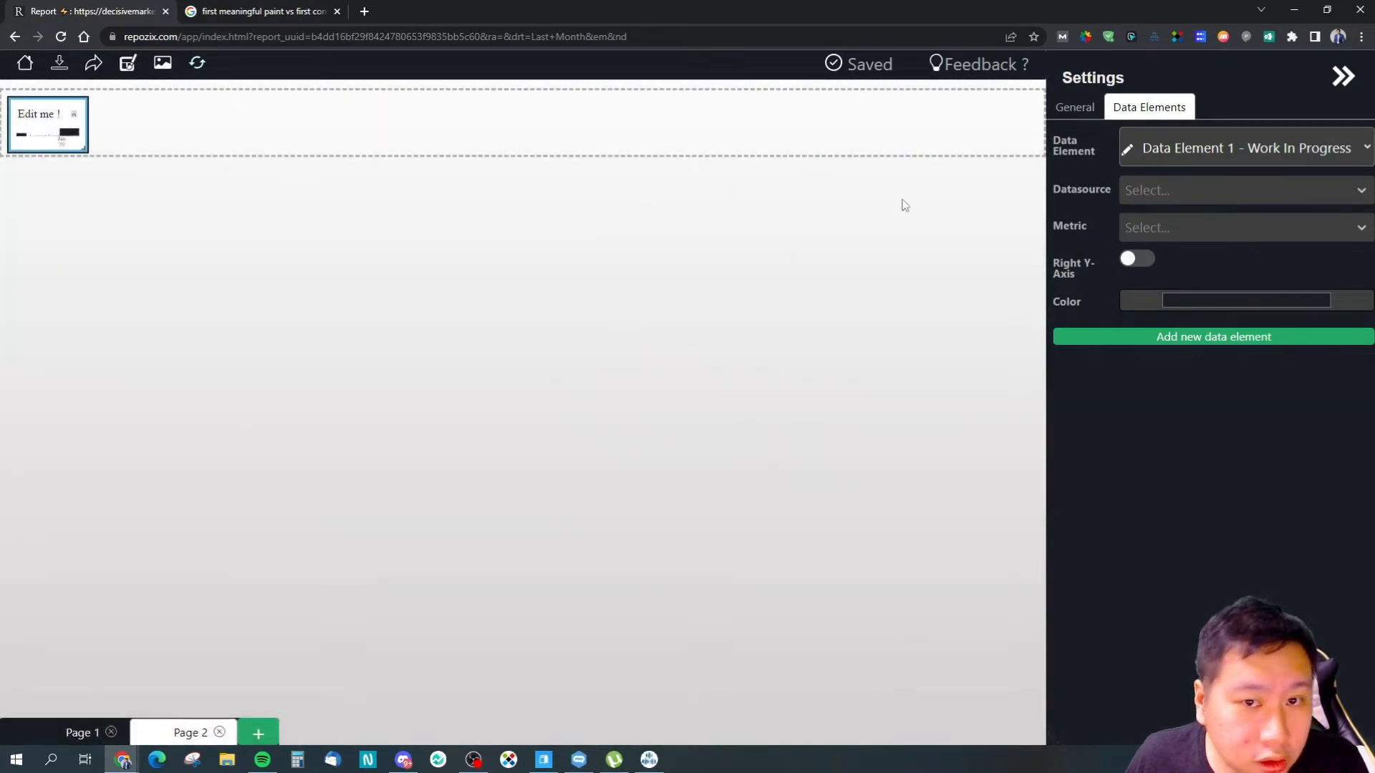
Check the general settings of the "Edit me !" widget and view Page 2 with the settings hidden, restoring them after.
right_click(43, 149)
left_click(47, 167)
left_click(1087, 109)
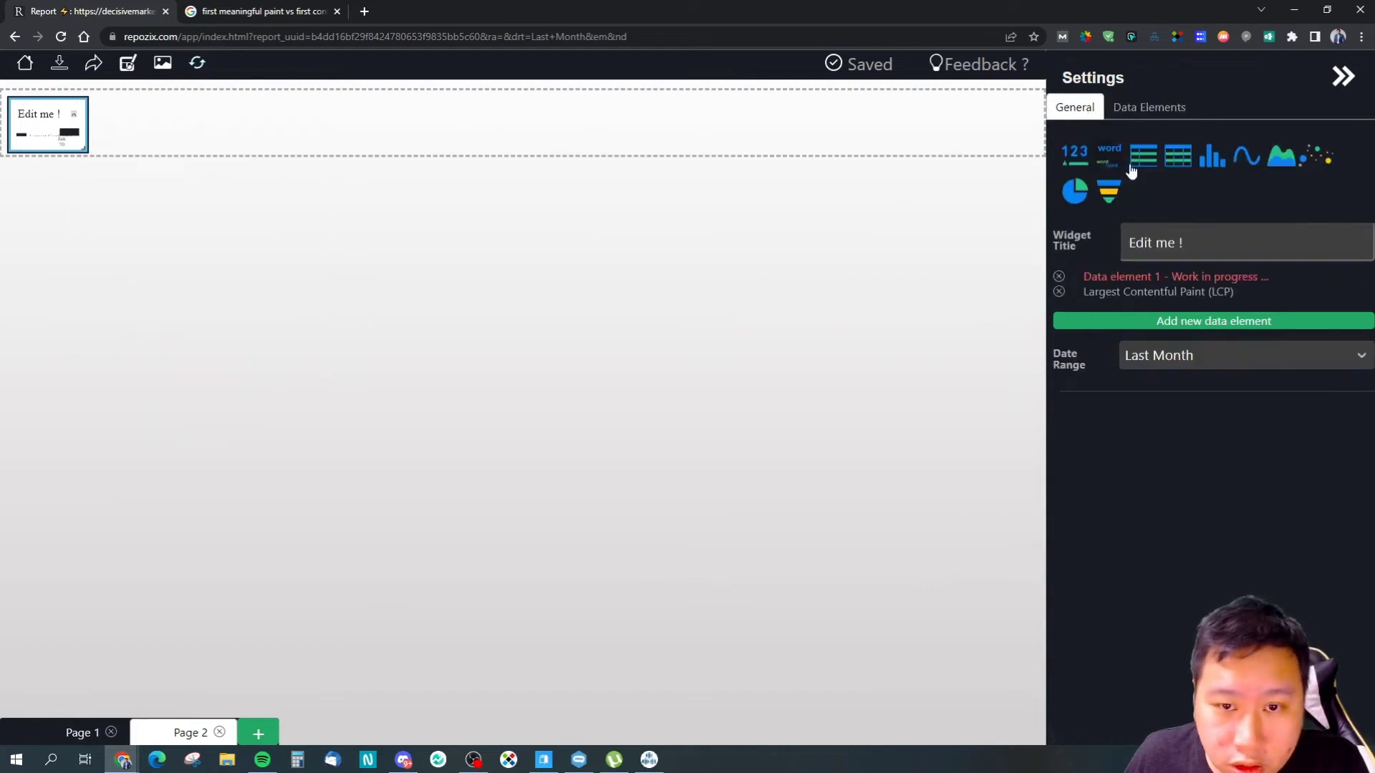
left_click(1344, 77)
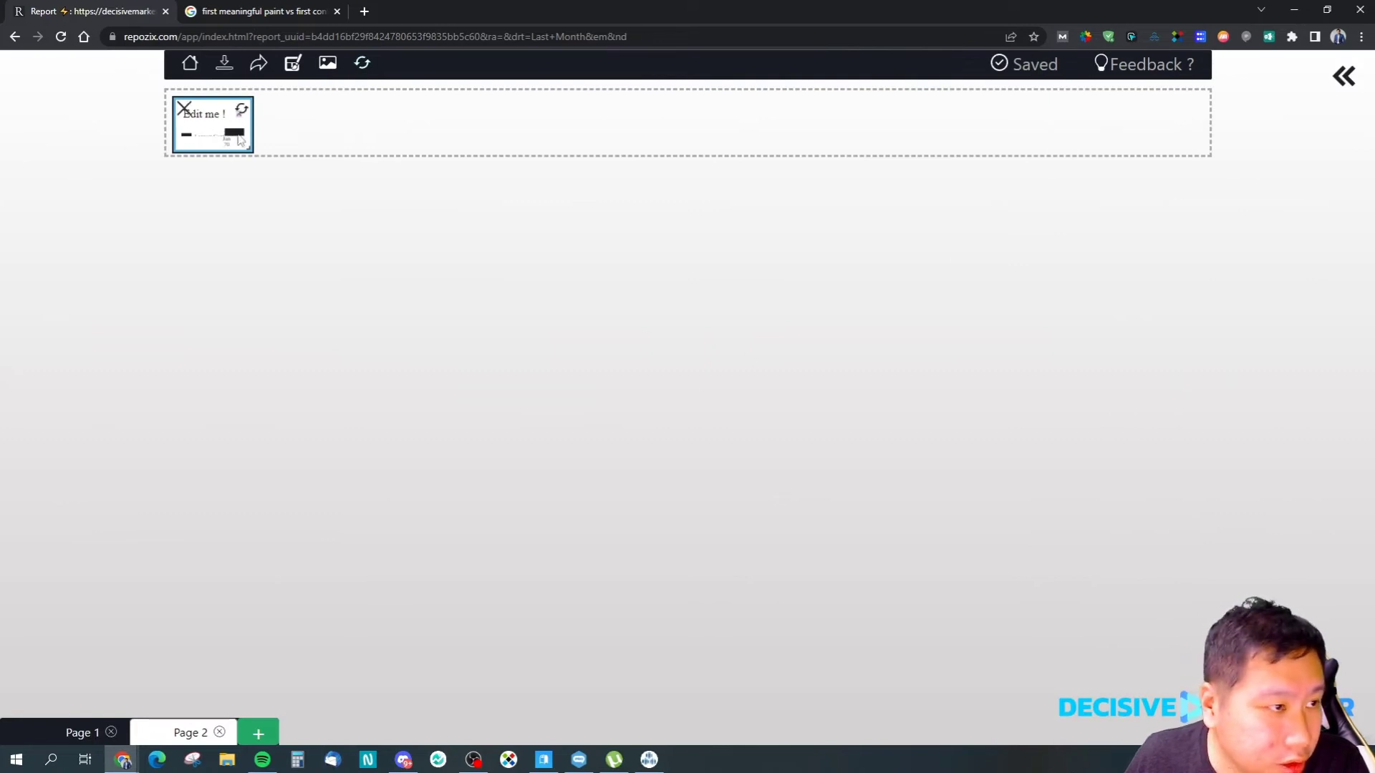
left_click(1349, 84)
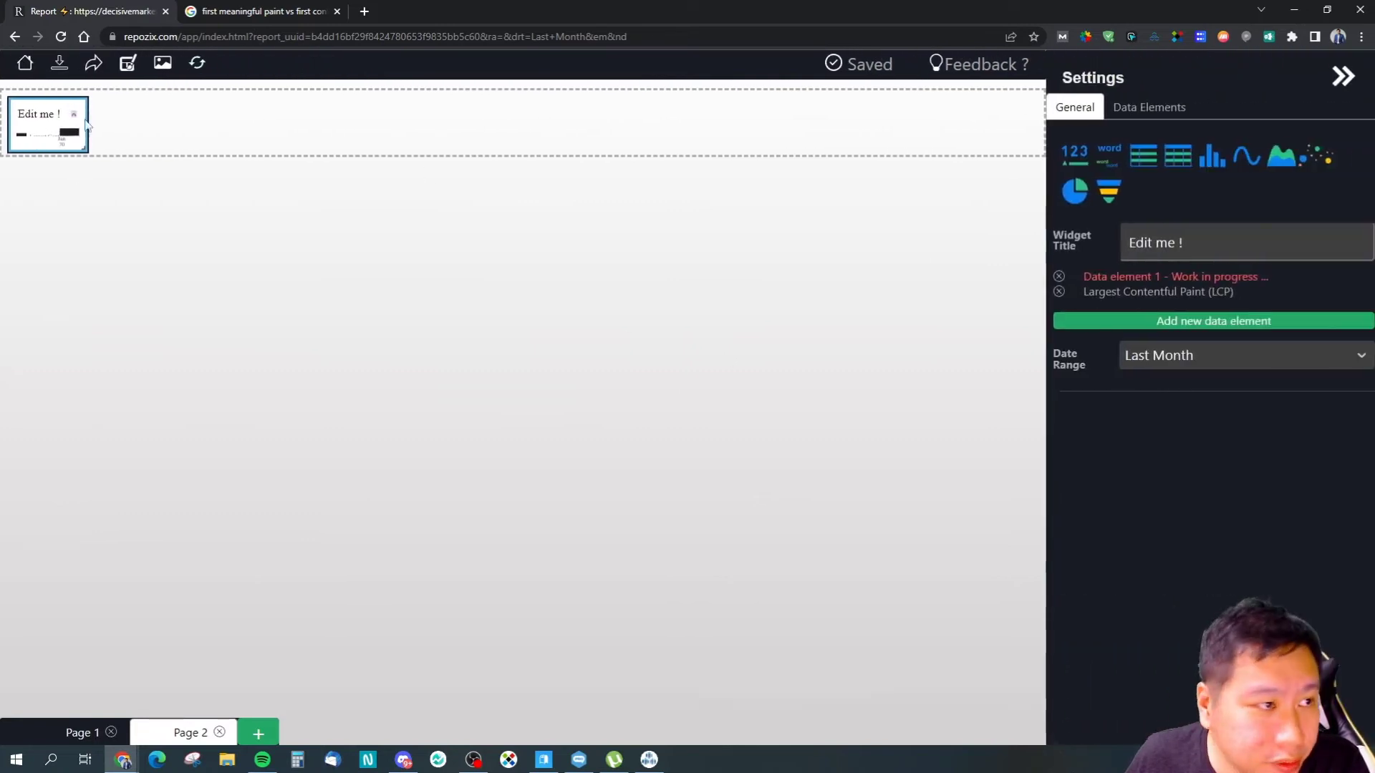
Enlarge the "Edit me !" chart widget to about a third of the page width and keep it at the top of Page 2.
left_click_drag(61, 149, 98, 356)
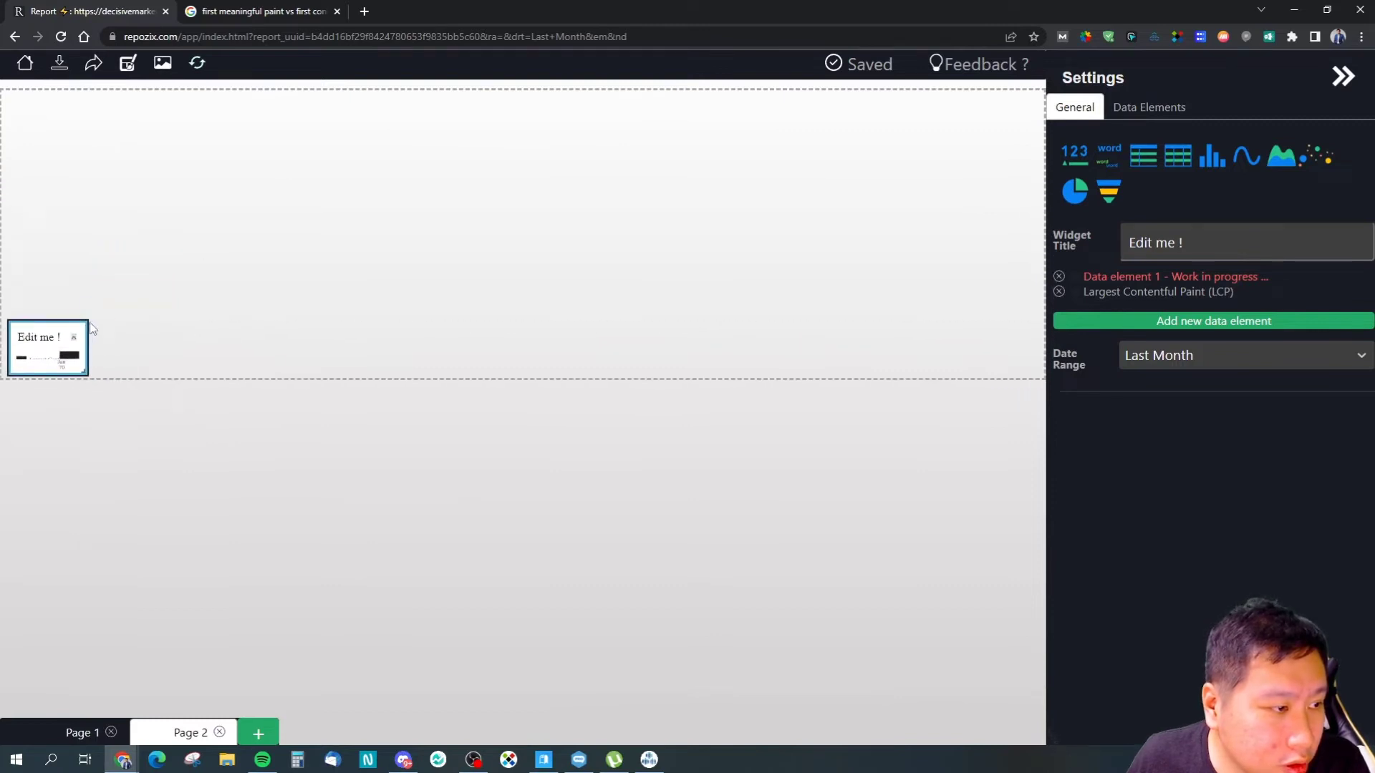
left_click_drag(77, 370, 333, 476)
left_click_drag(153, 419, 191, 139)
left_click_drag(345, 261, 411, 439)
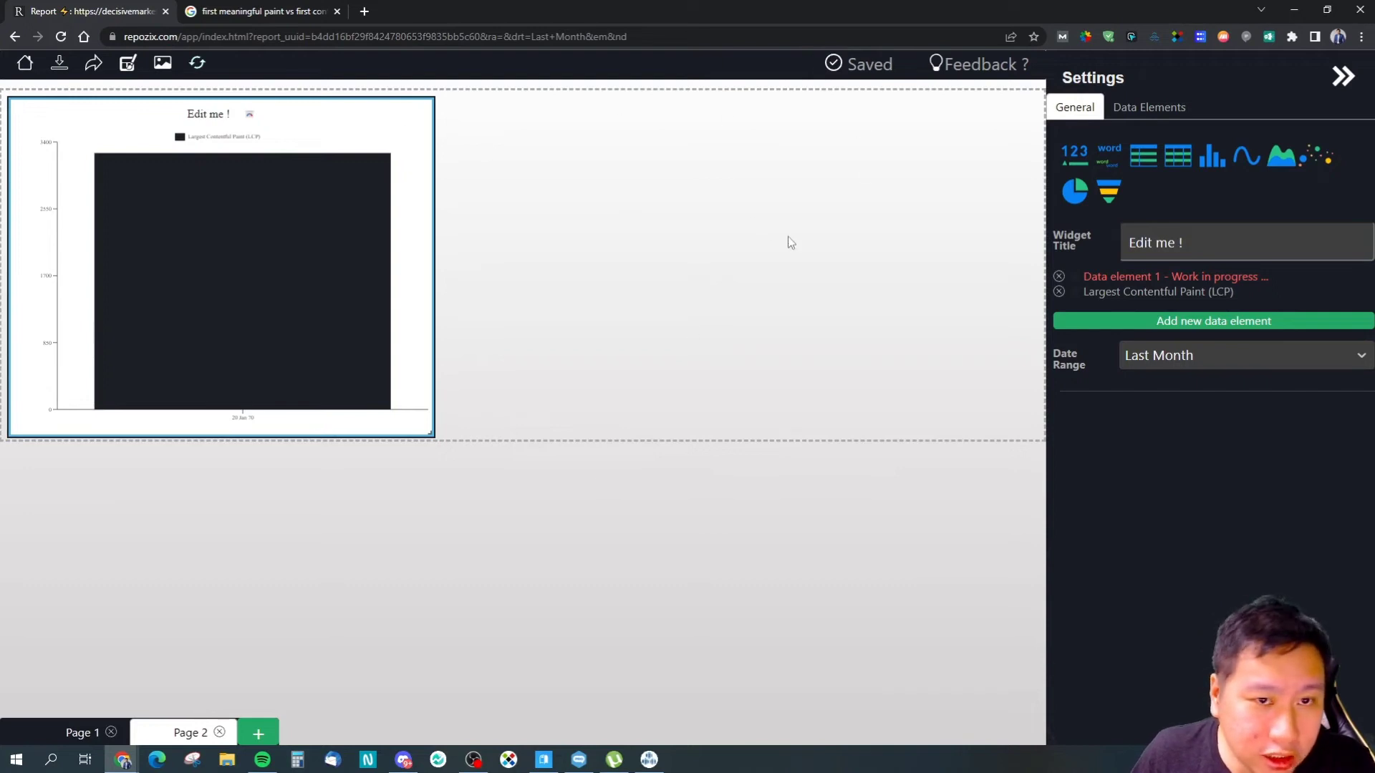
left_click_drag(424, 436, 361, 428)
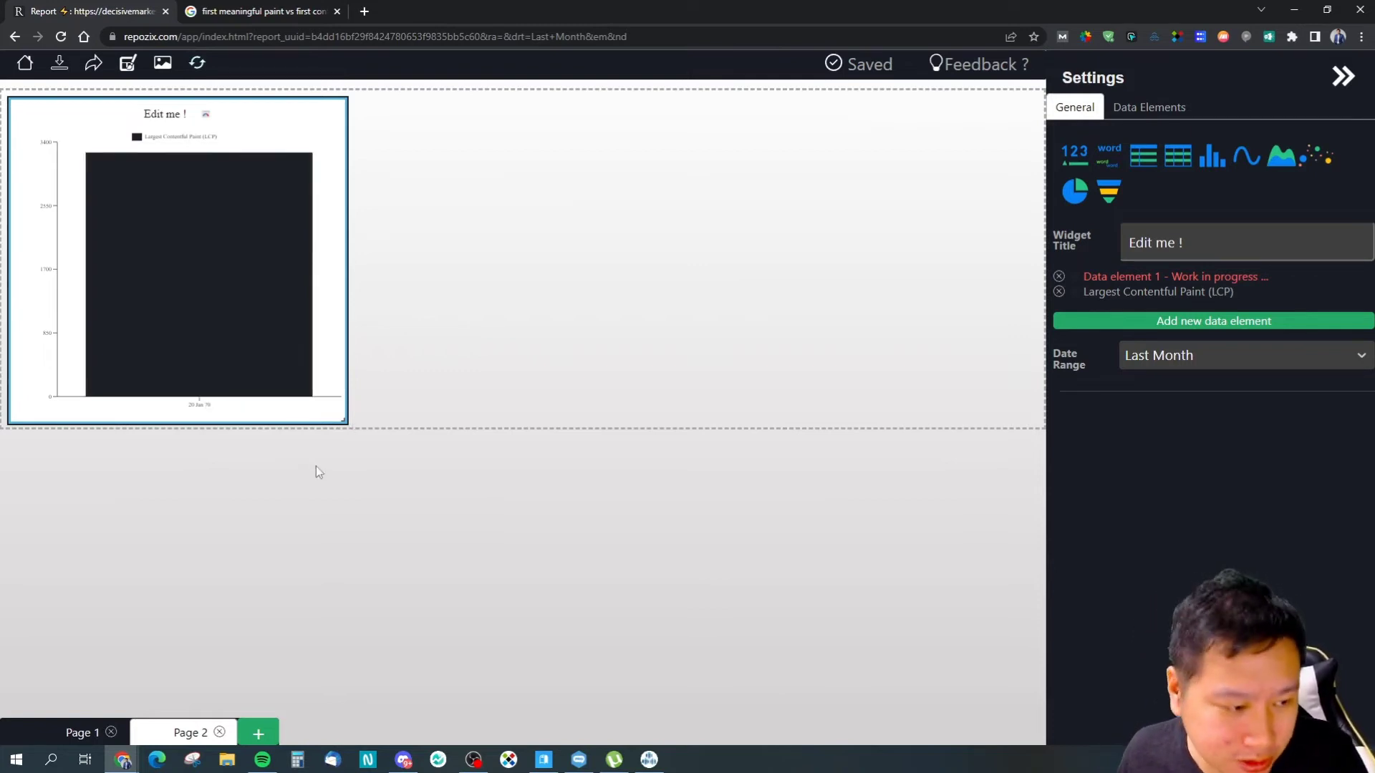
On Page 1, set the font of the "Chrome User Experience Data" heading to Tahoma.
left_click(65, 737)
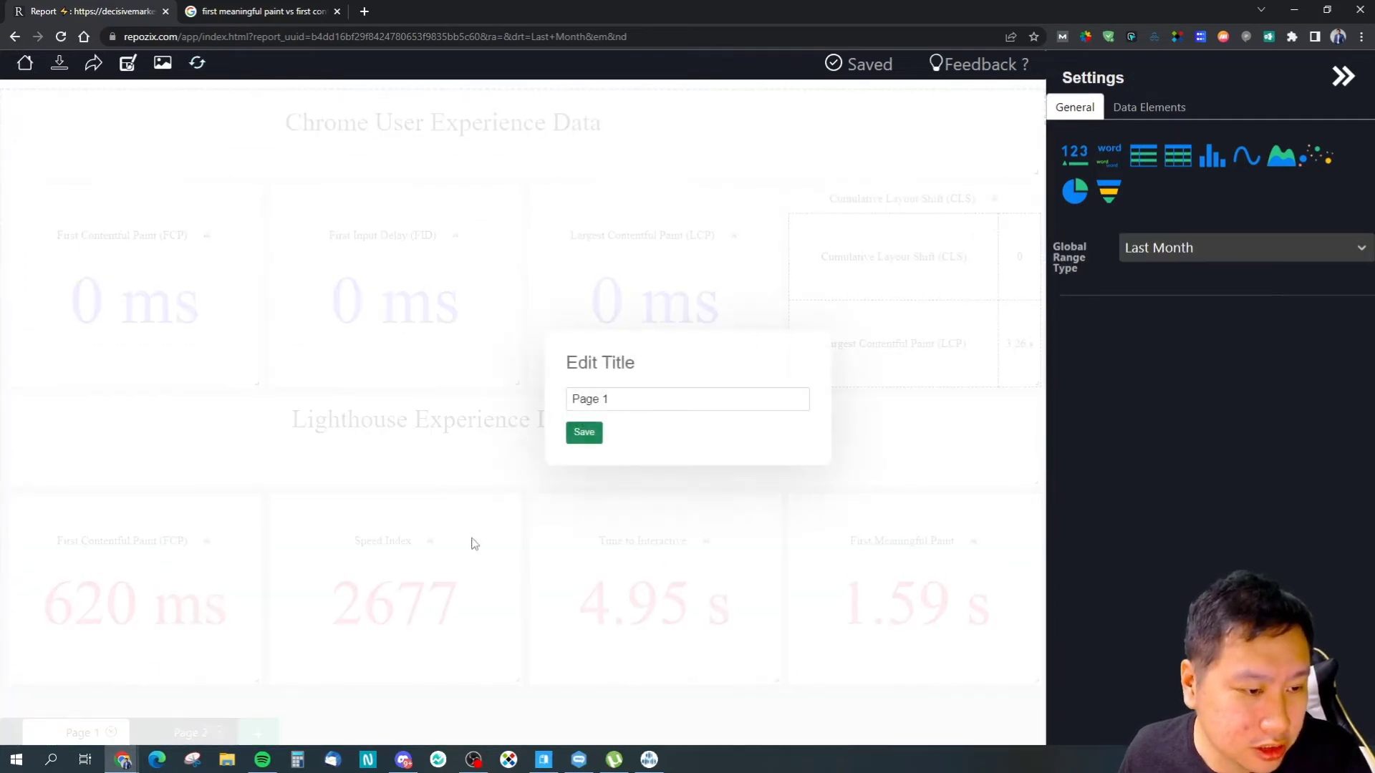
left_click(614, 492)
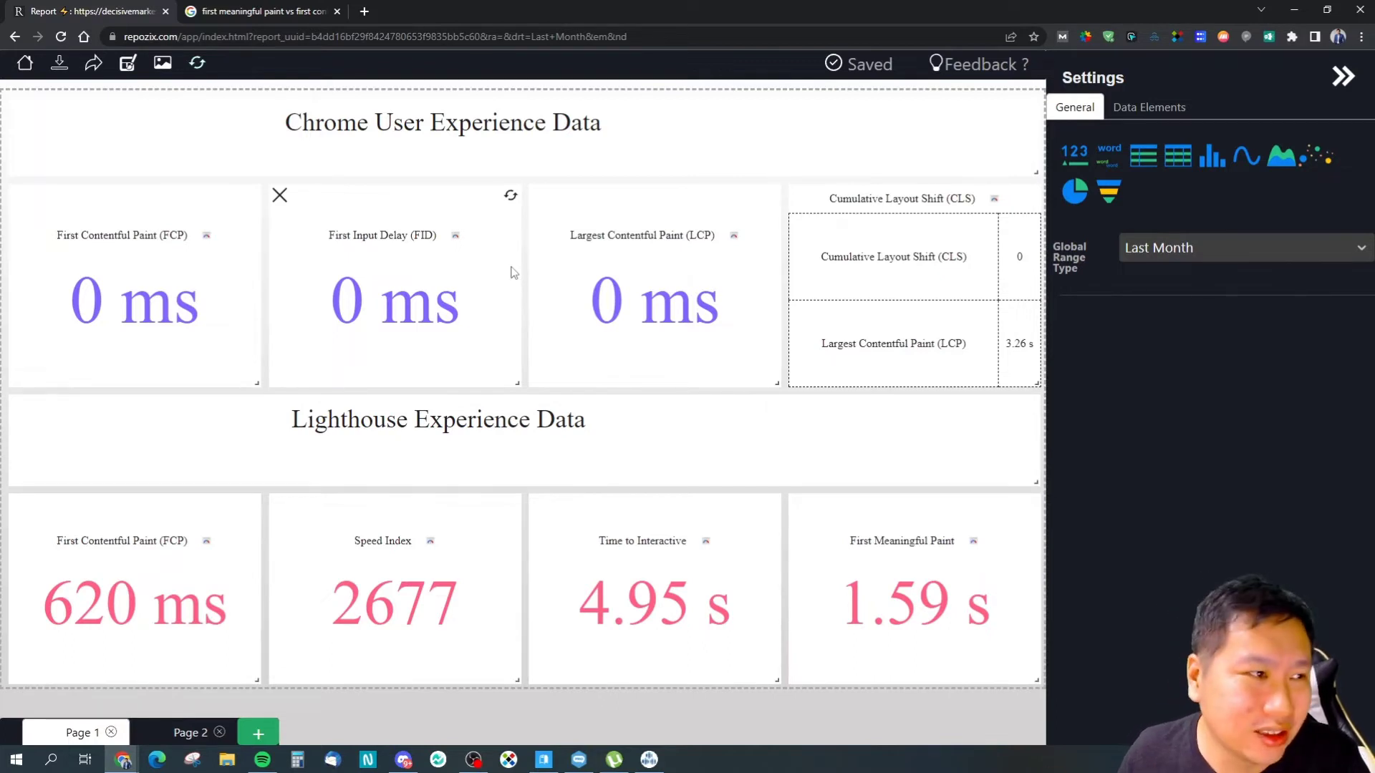
left_click(334, 121)
triple_click(130, 137)
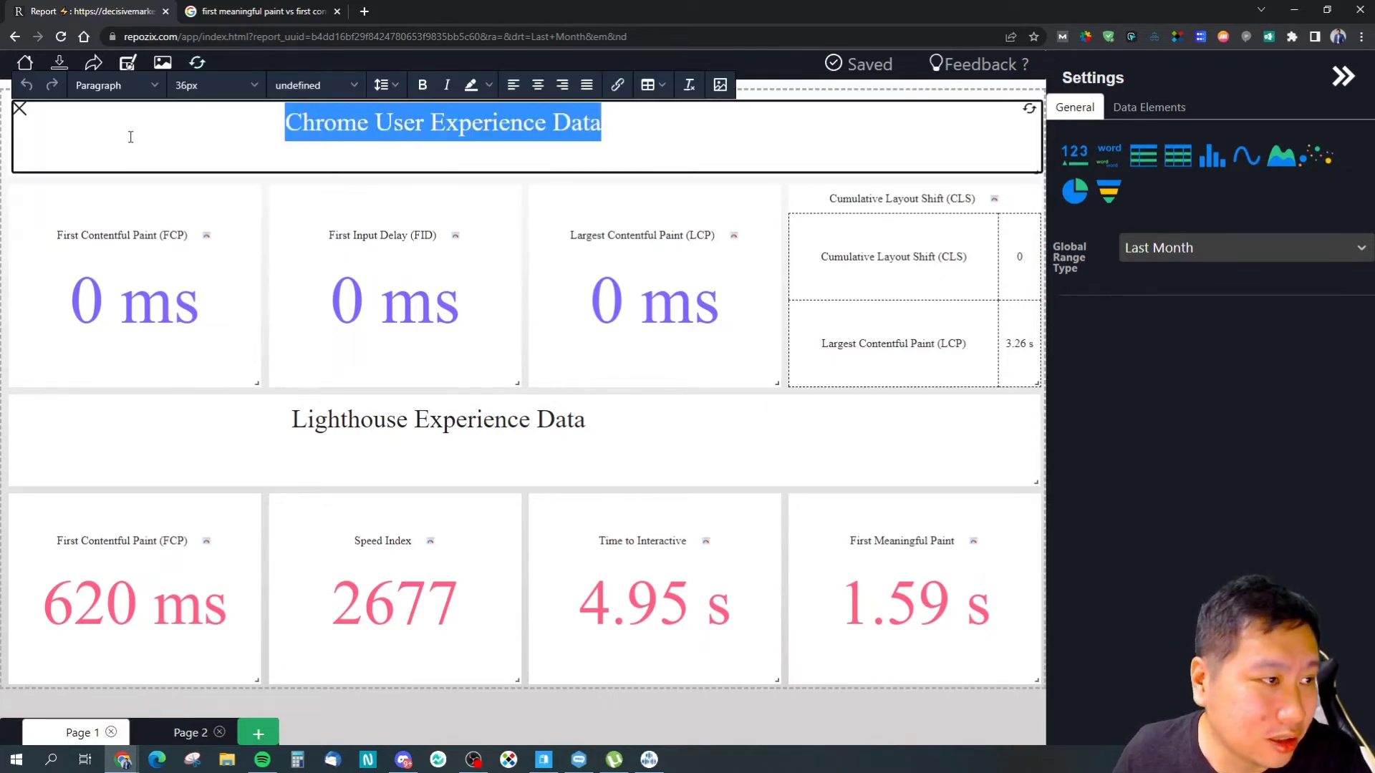
left_click(140, 84)
left_click(140, 85)
left_click(284, 86)
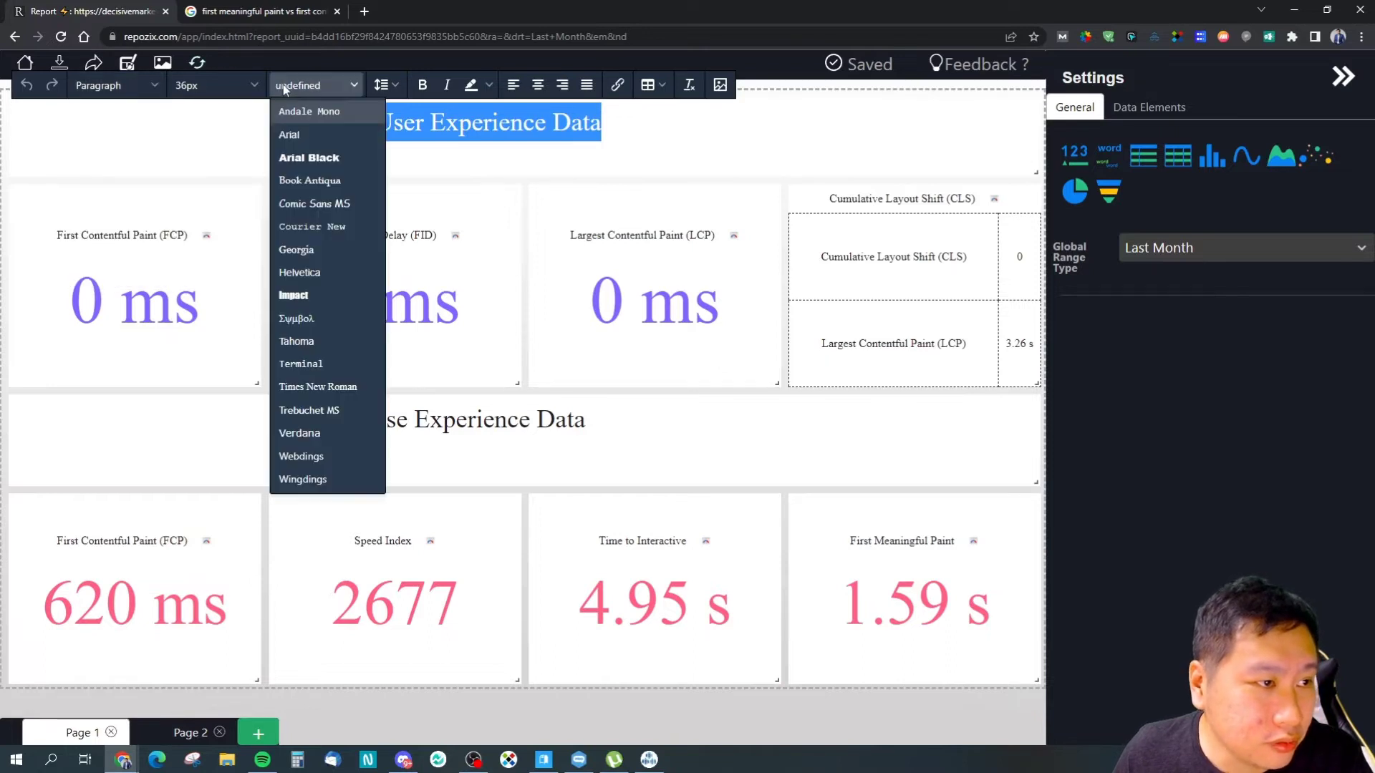
left_click(312, 346)
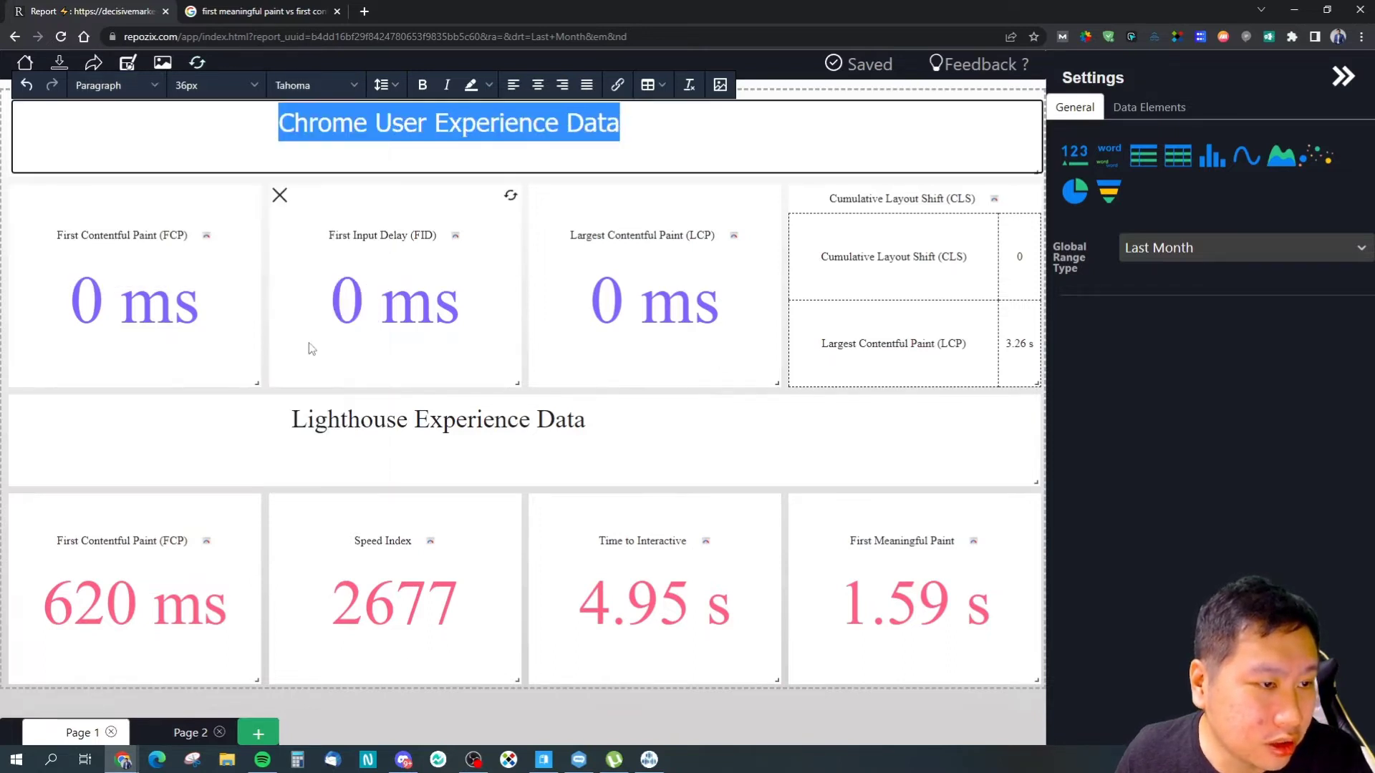
left_click(393, 127)
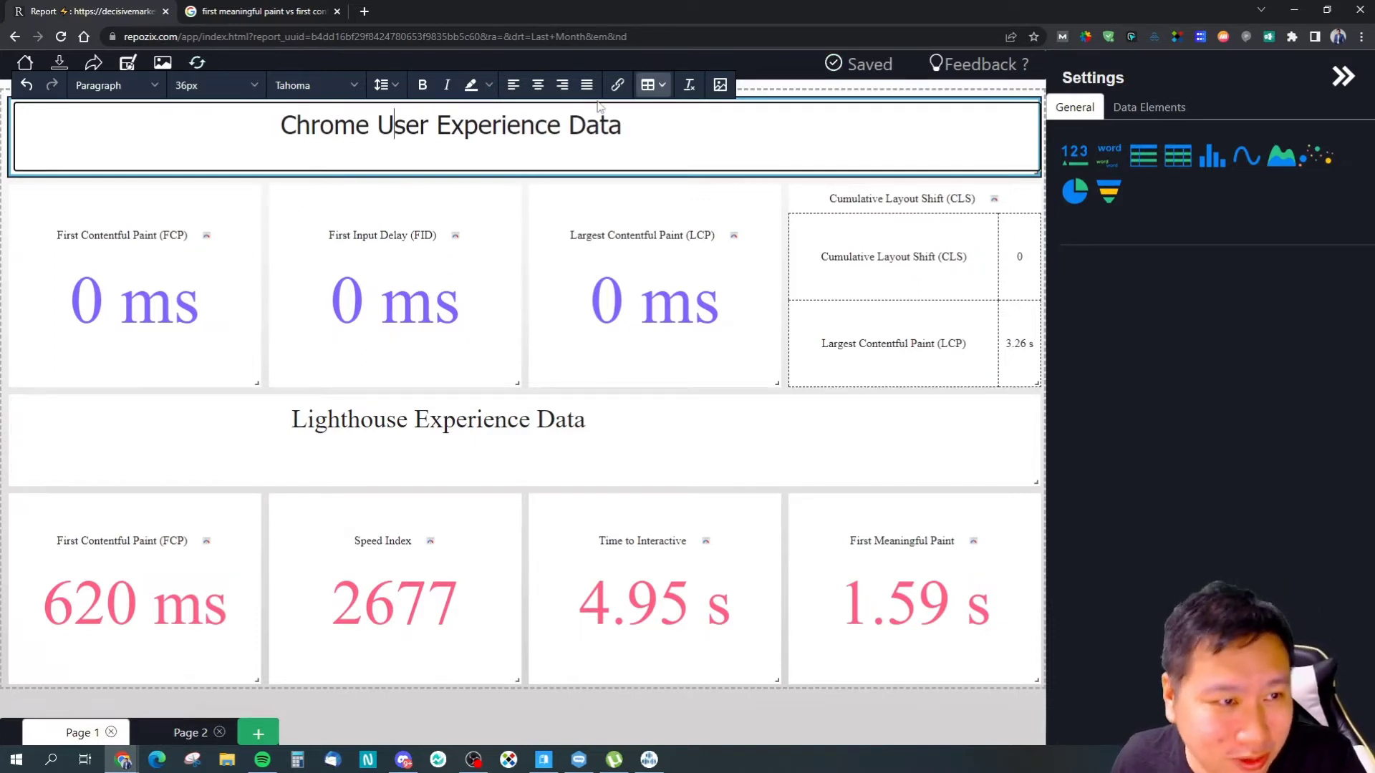
Copy the report's share URL and open the shared report in the second browser tab.
left_click(95, 67)
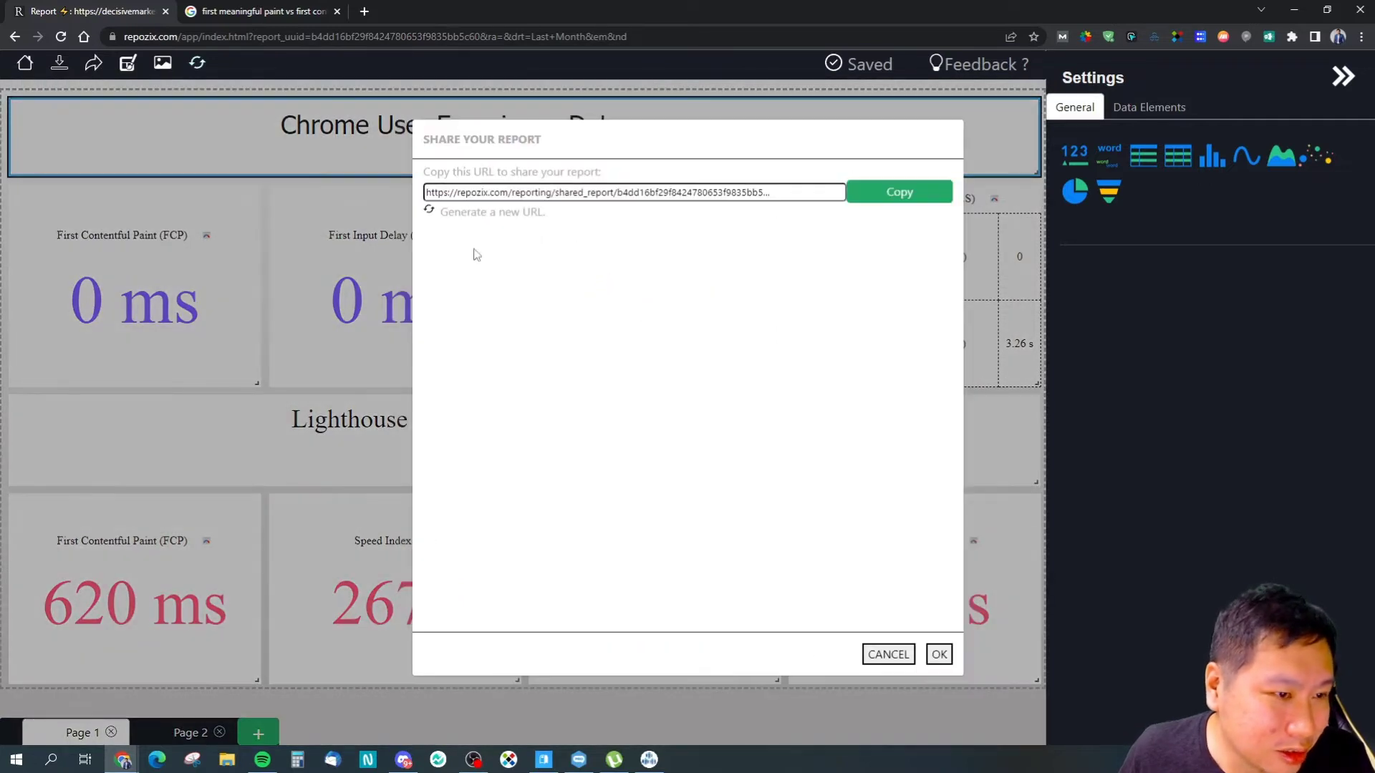
left_click(913, 200)
left_click(247, 11)
right_click(259, 36)
left_click(329, 169)
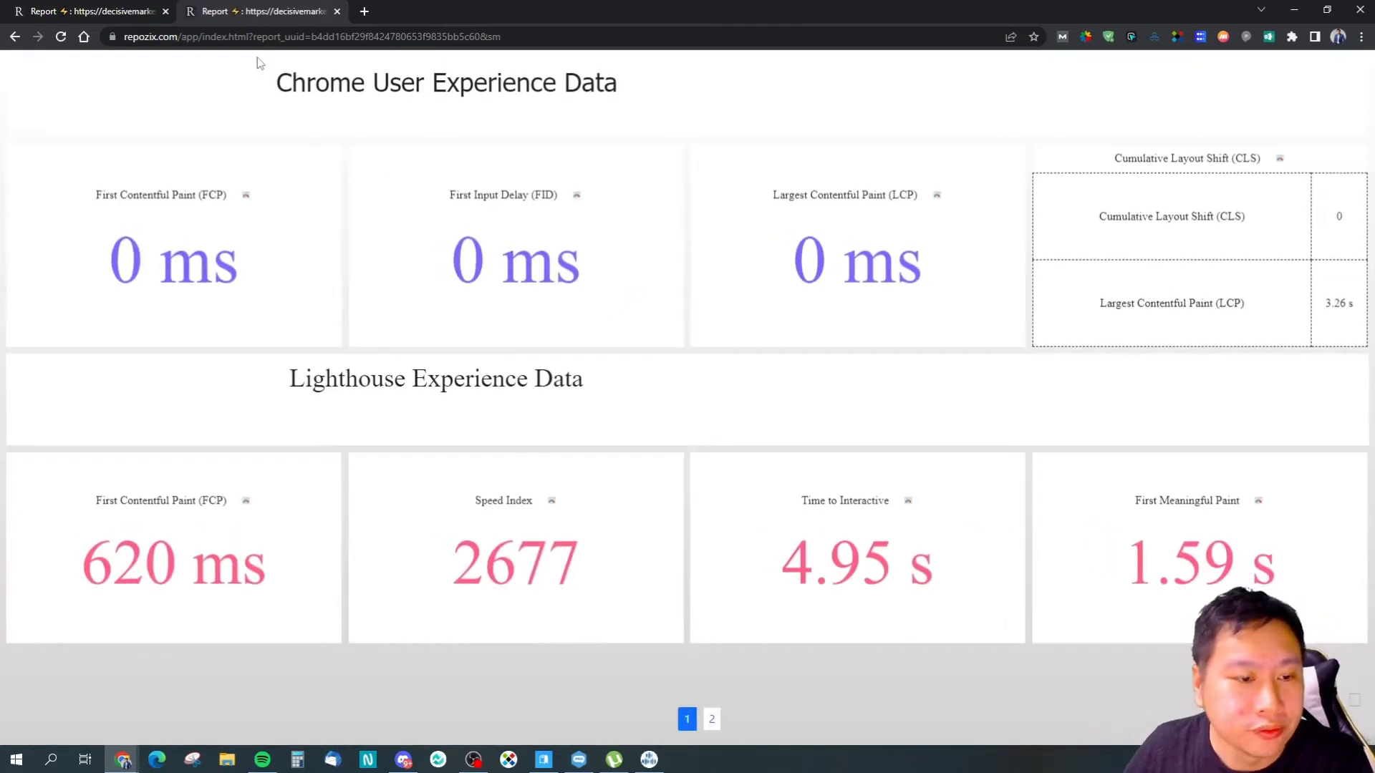
Browse both pages of the shared report in its scroll view.
scroll(1042, 570, "down", 5)
scroll(712, 468, "down", 3)
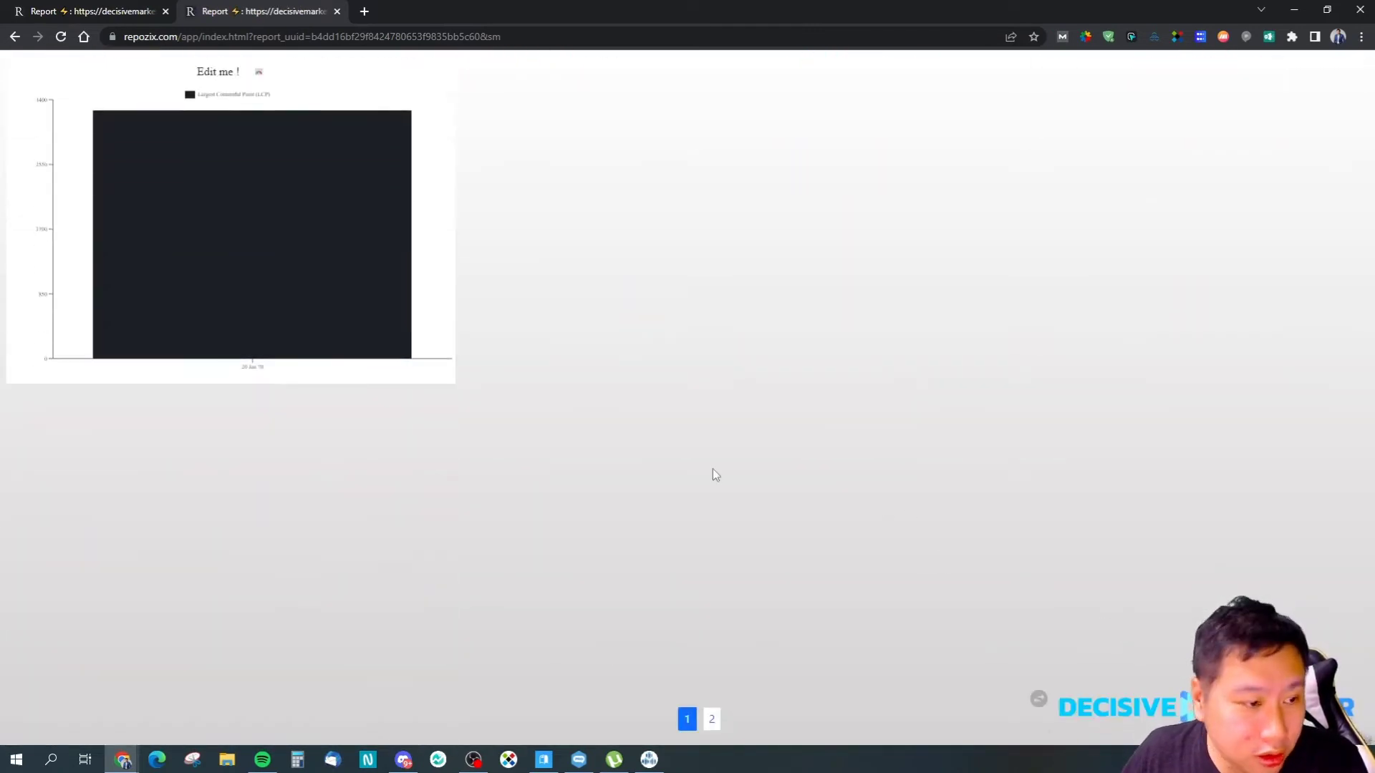
scroll(699, 458, "up", 10)
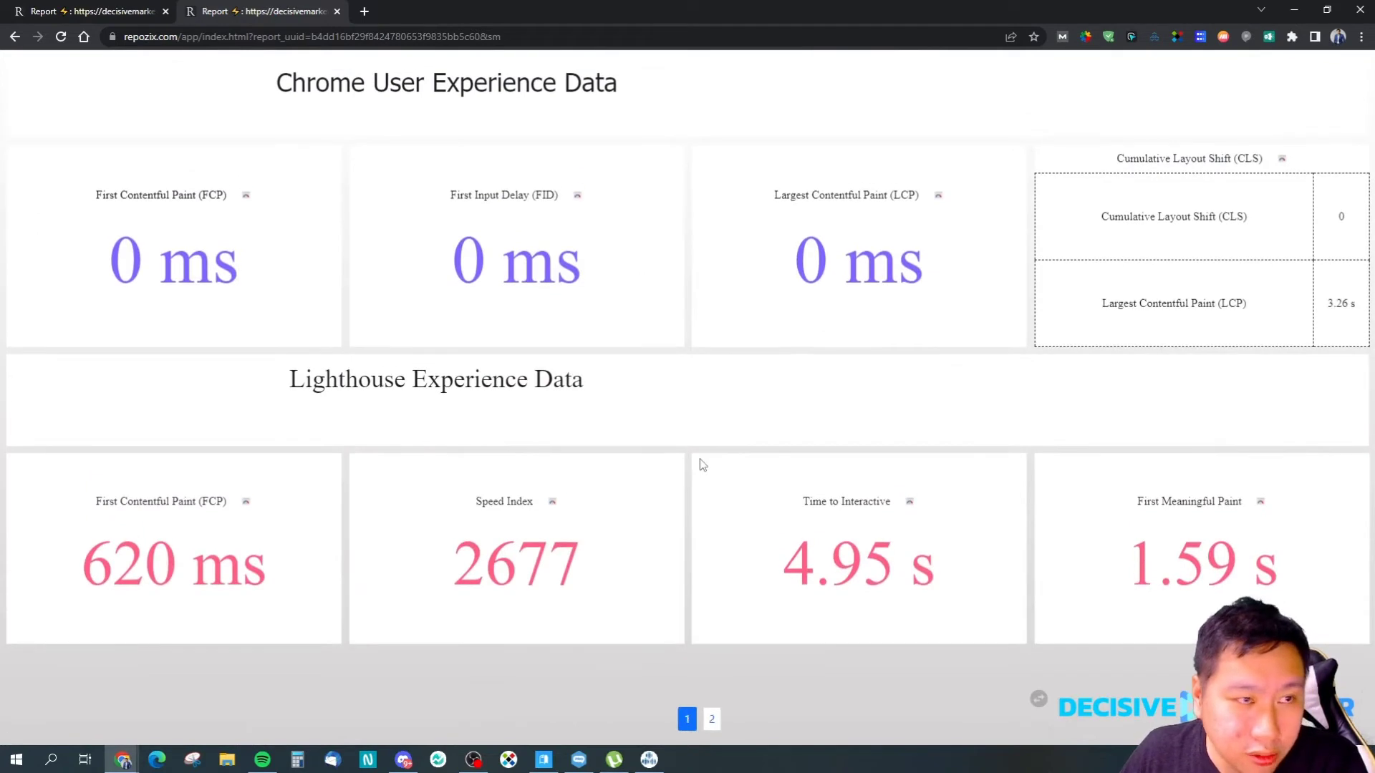
scroll(699, 465, "down", 8)
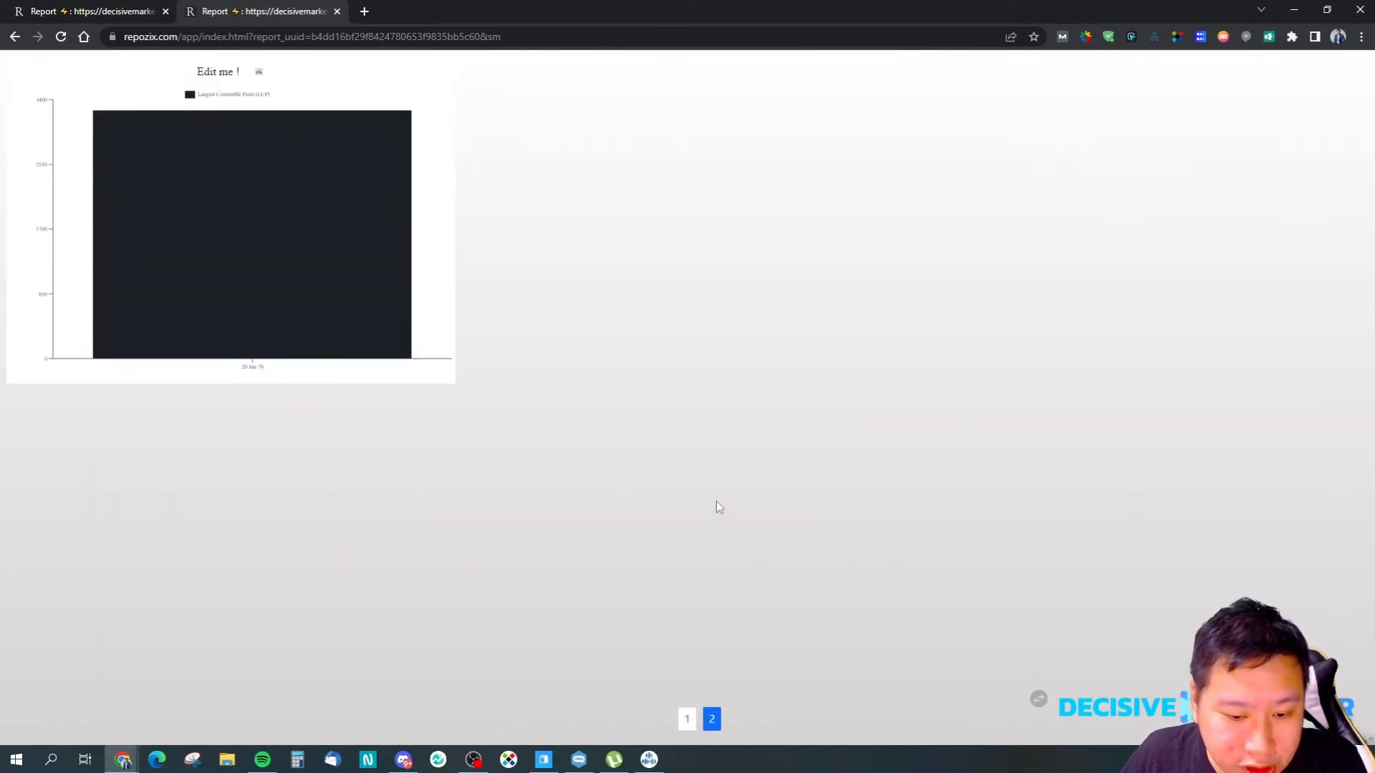
scroll(716, 501, "up", 8)
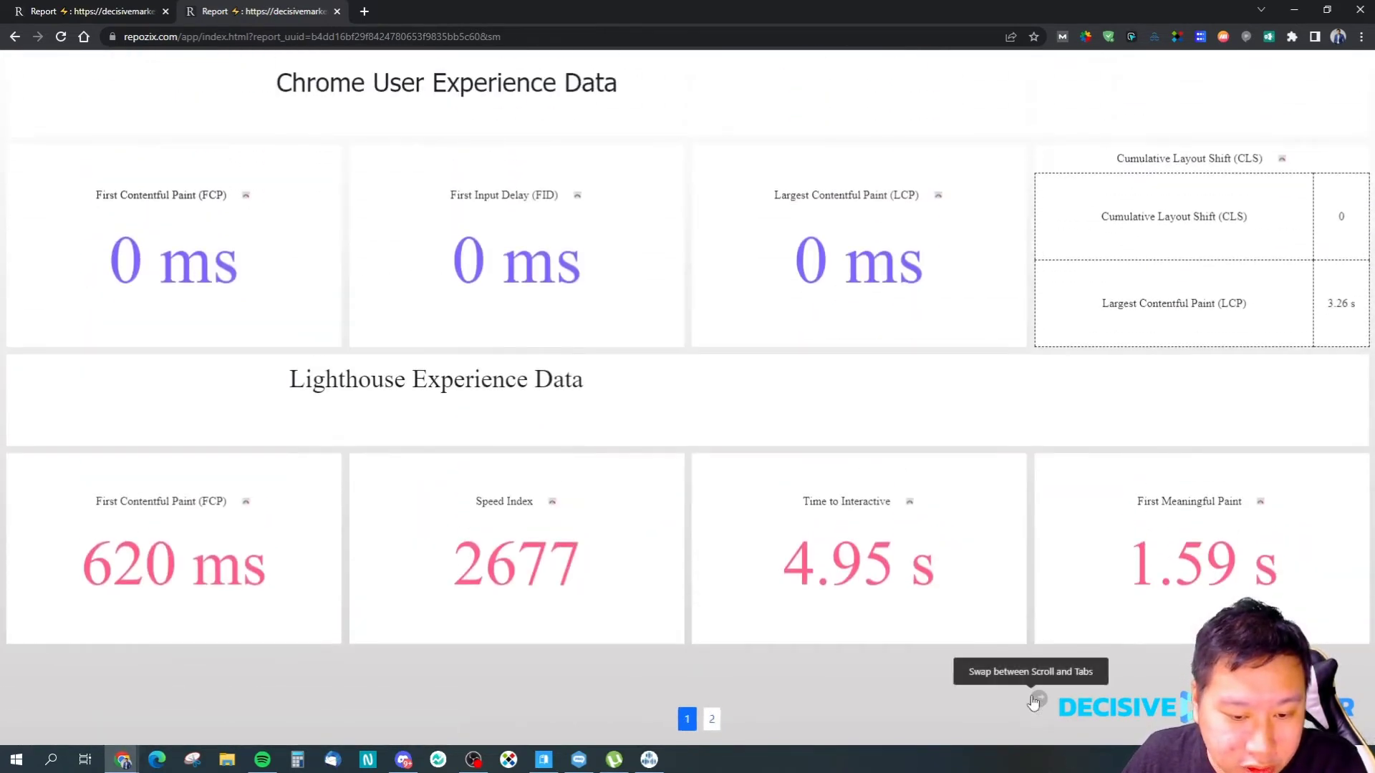
Swap the shared report to the tabs view, check its pages, and return to the scroll view.
left_click(1036, 701)
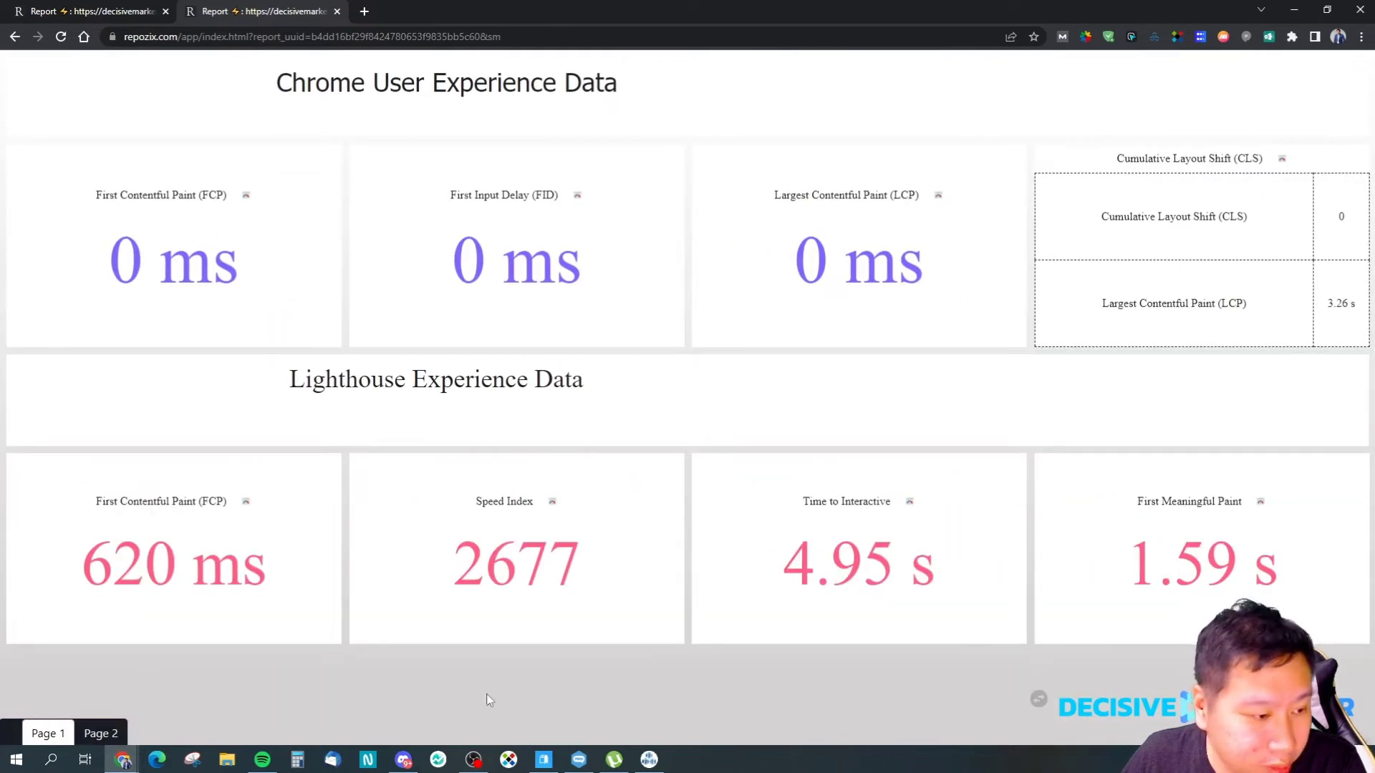
left_click(80, 741)
left_click(60, 737)
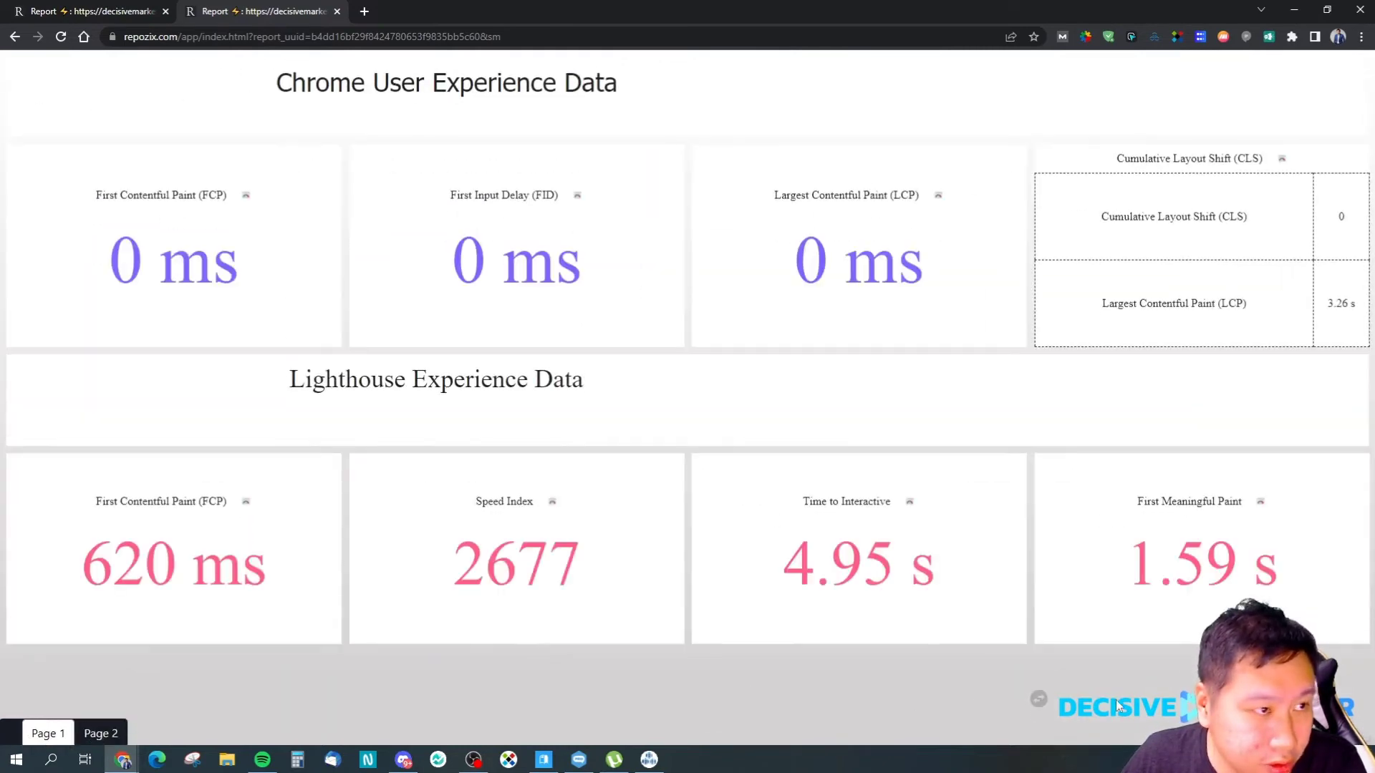
left_click(1050, 709)
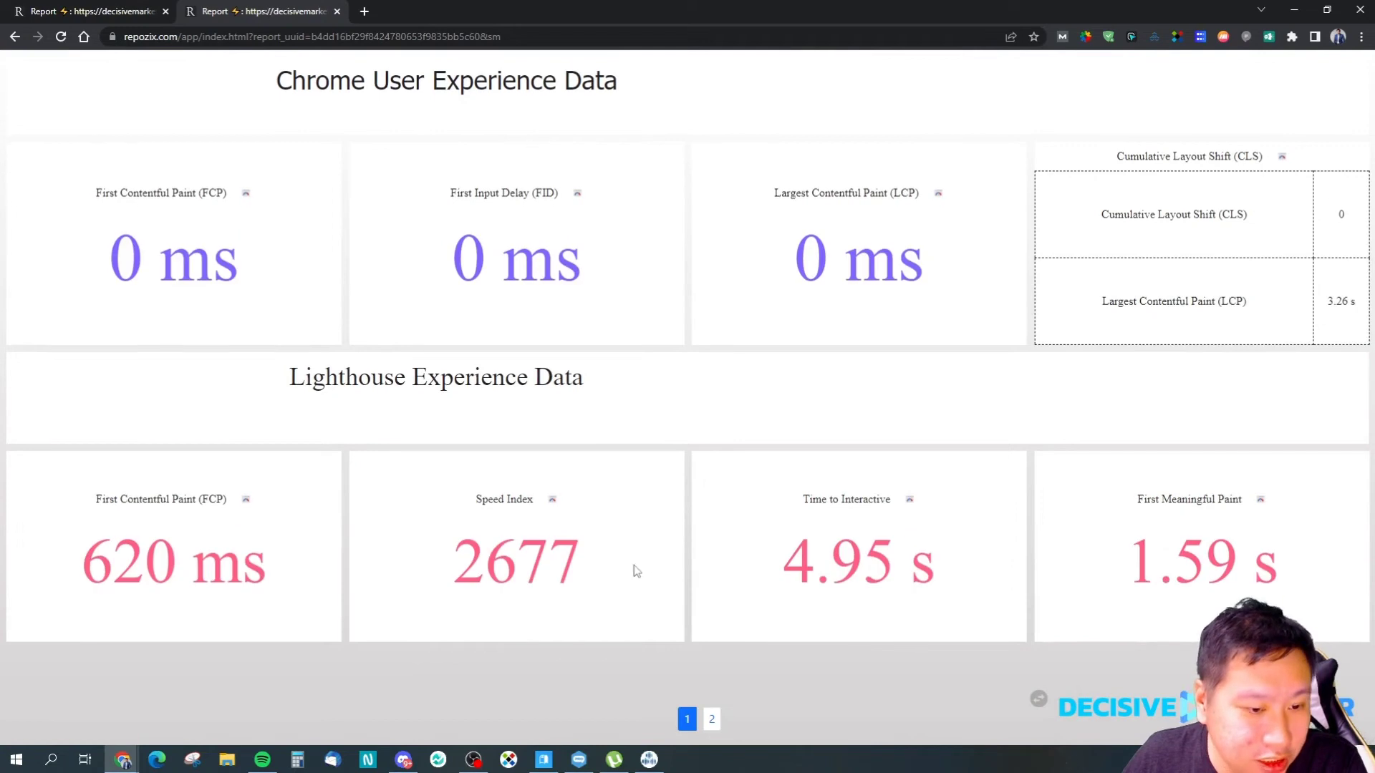
scroll(634, 565, "down", 5)
scroll(635, 565, "down", 3)
scroll(611, 583, "up", 9)
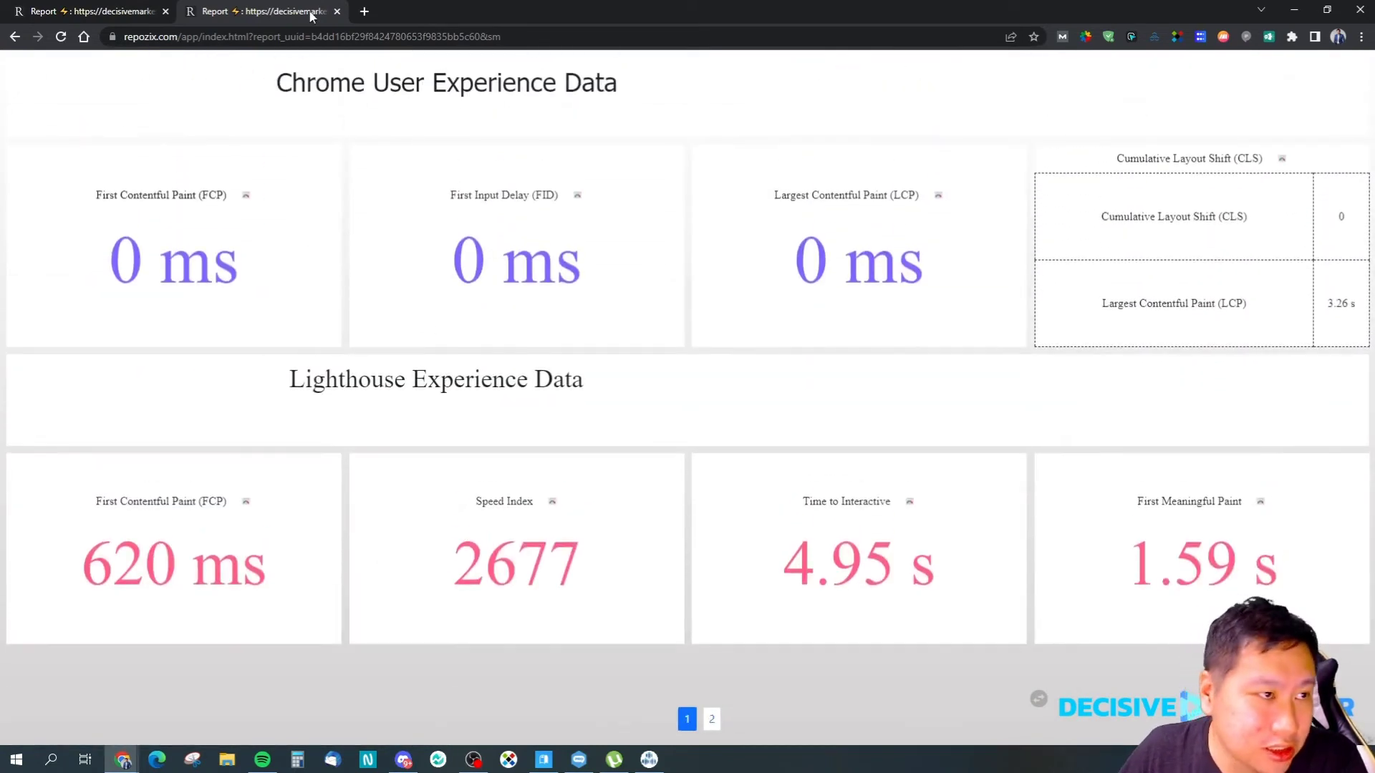
Close the shared report and the sharing dialog, and return to the RepoziX console home.
left_click(336, 12)
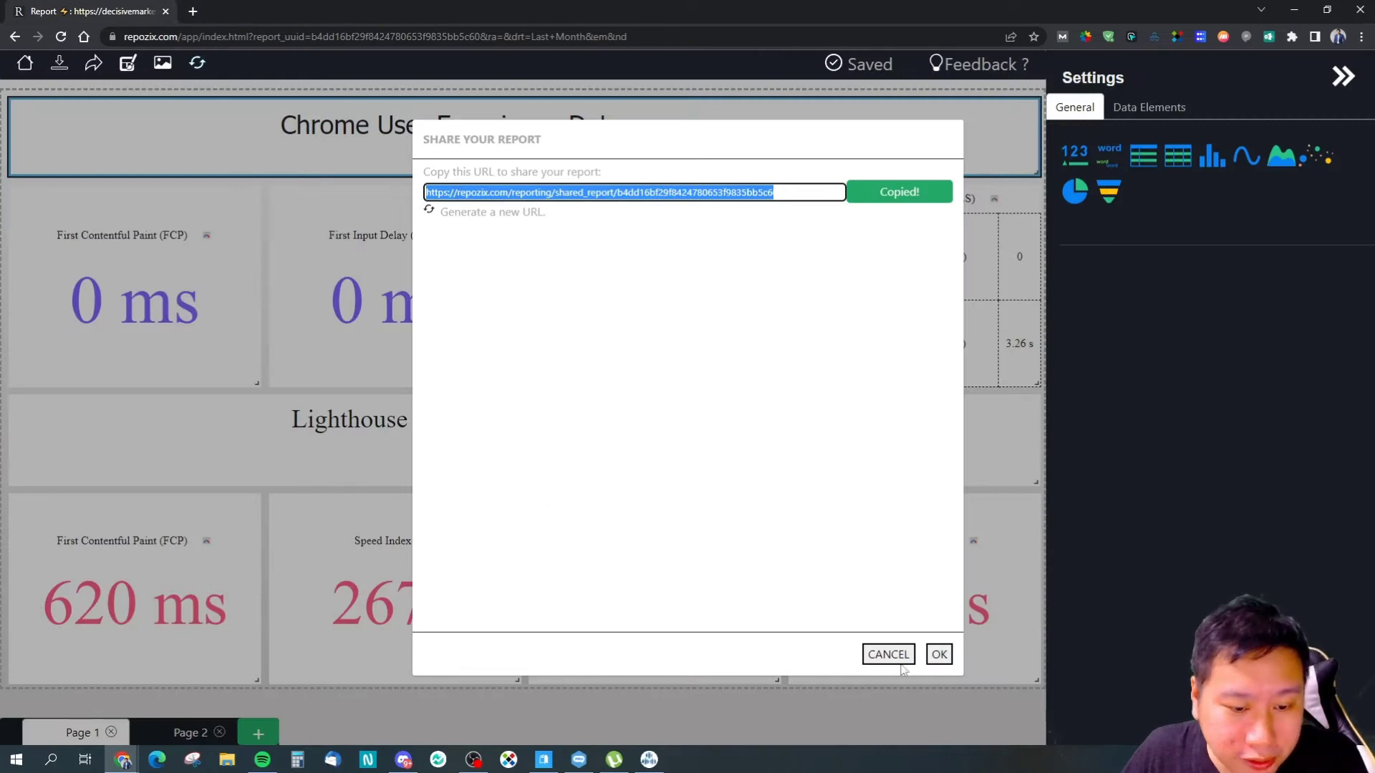
key("Escape")
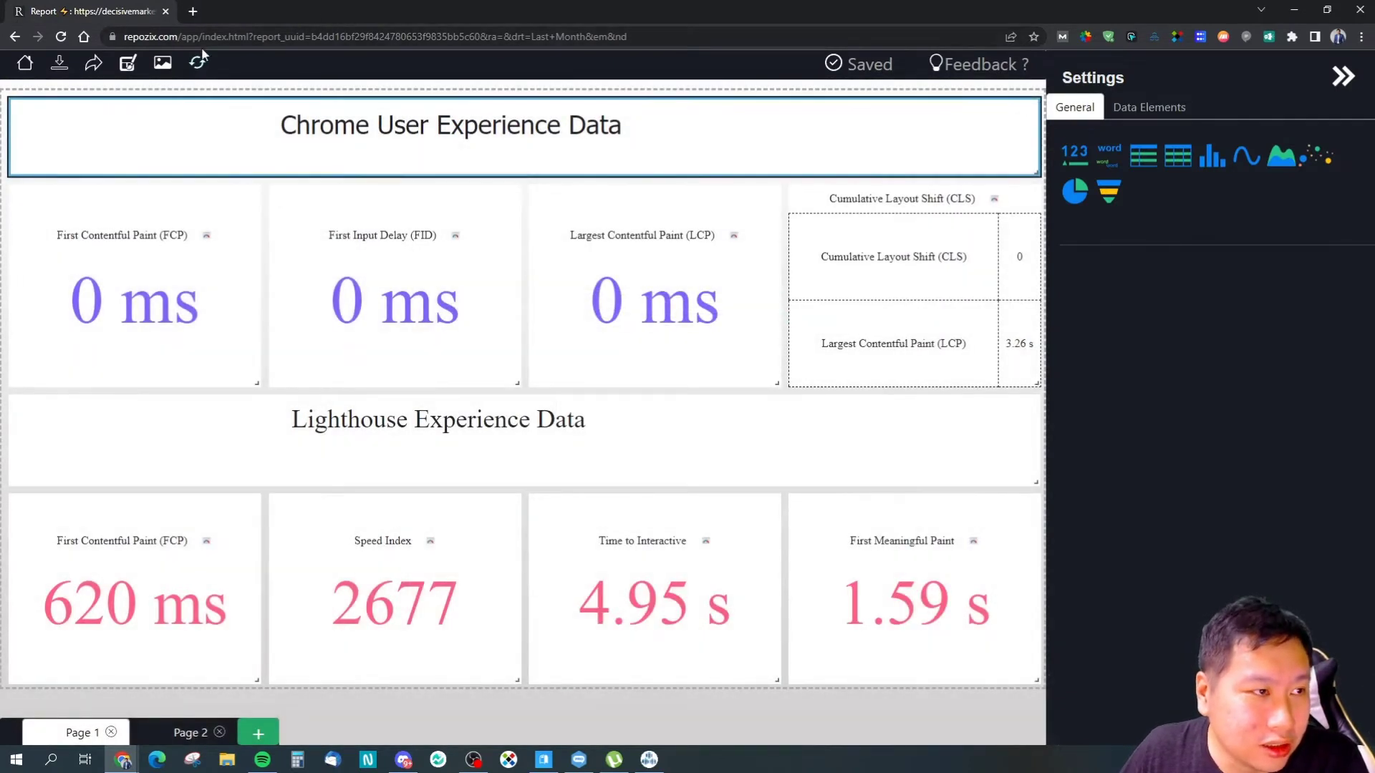
left_click(25, 68)
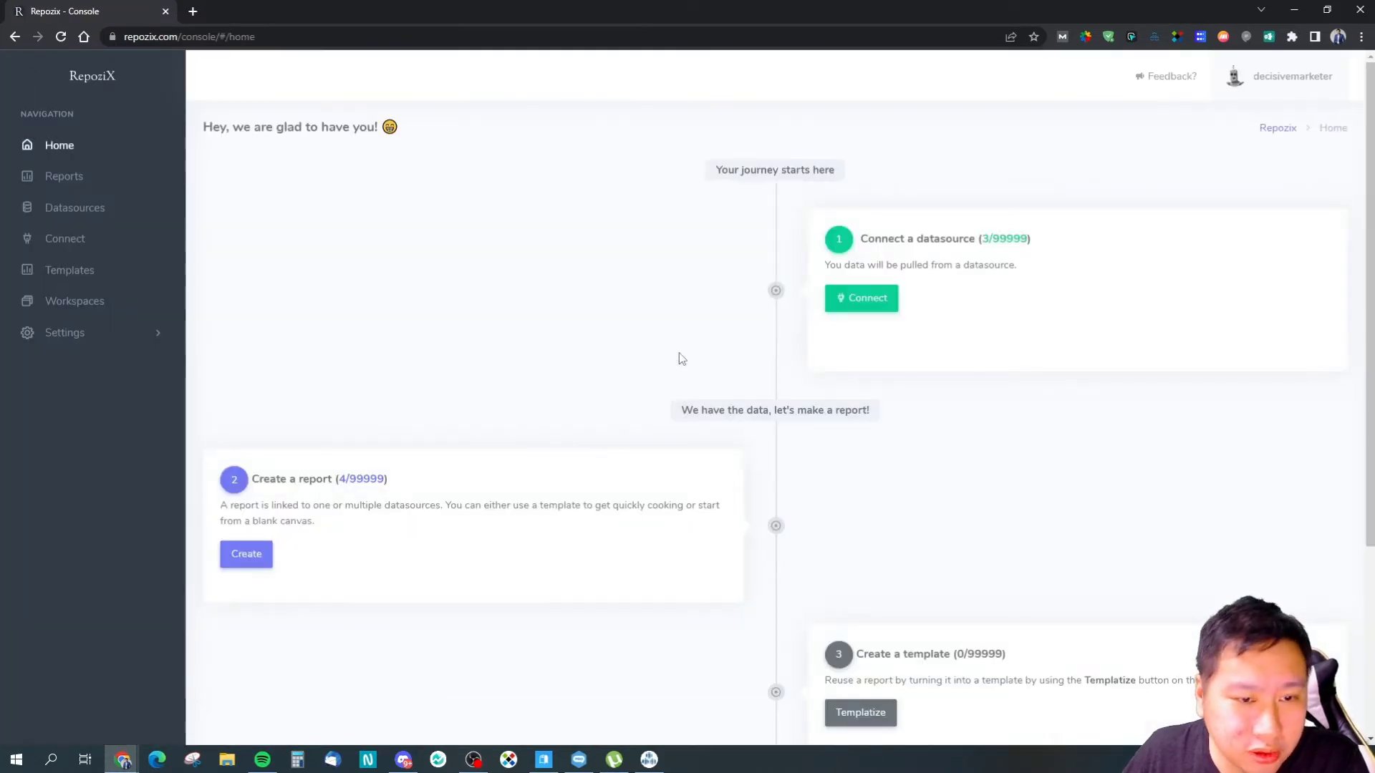
Look through the home page's template creation option, the reports list, the public templates and your own templates.
scroll(628, 474, "down", 4)
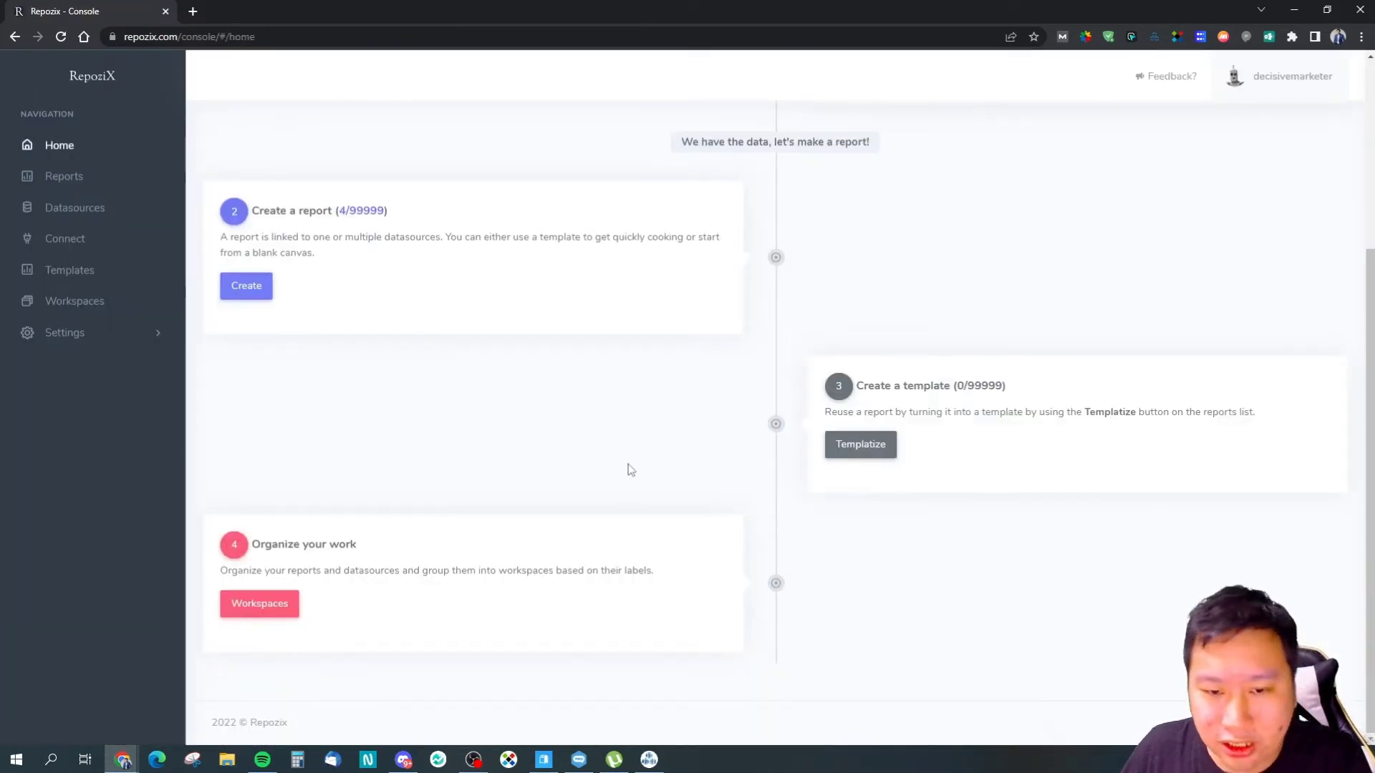
left_click(852, 447)
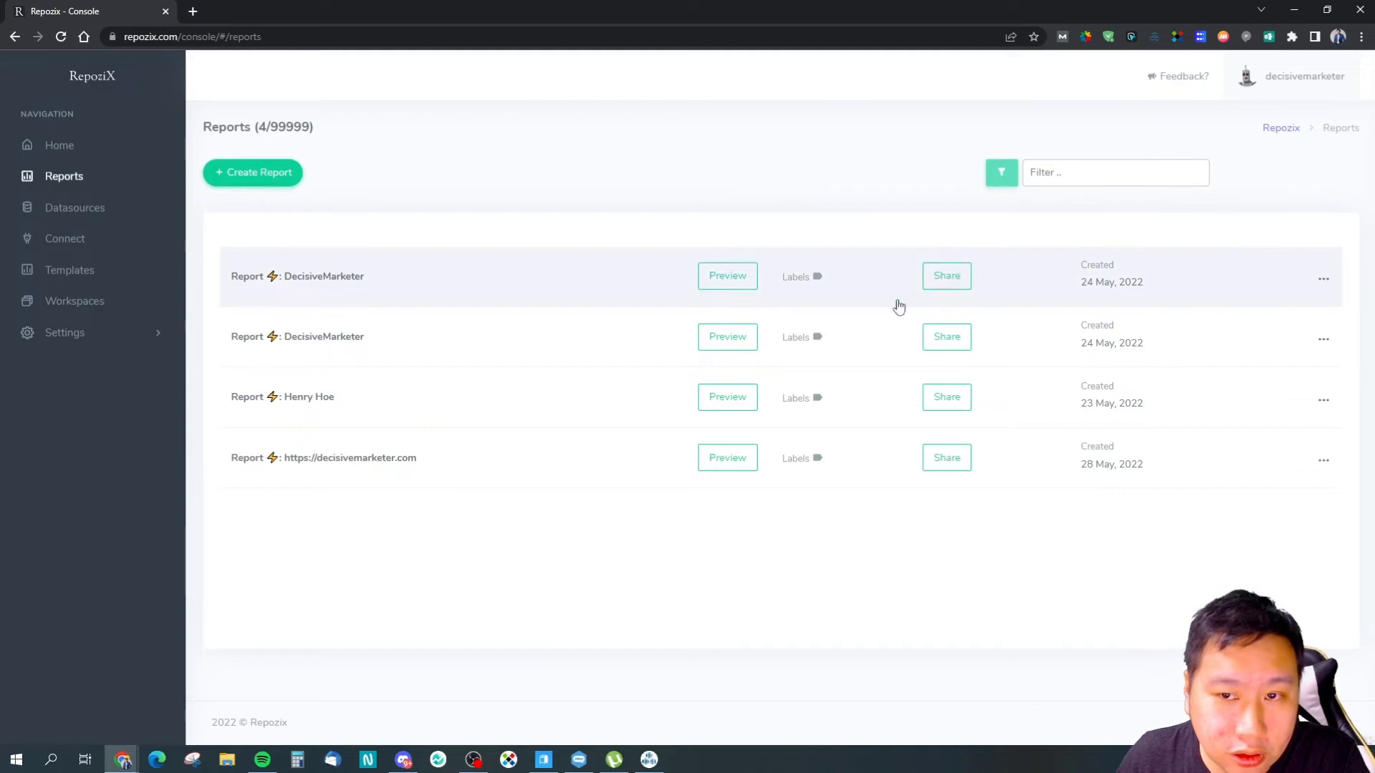
left_click(46, 145)
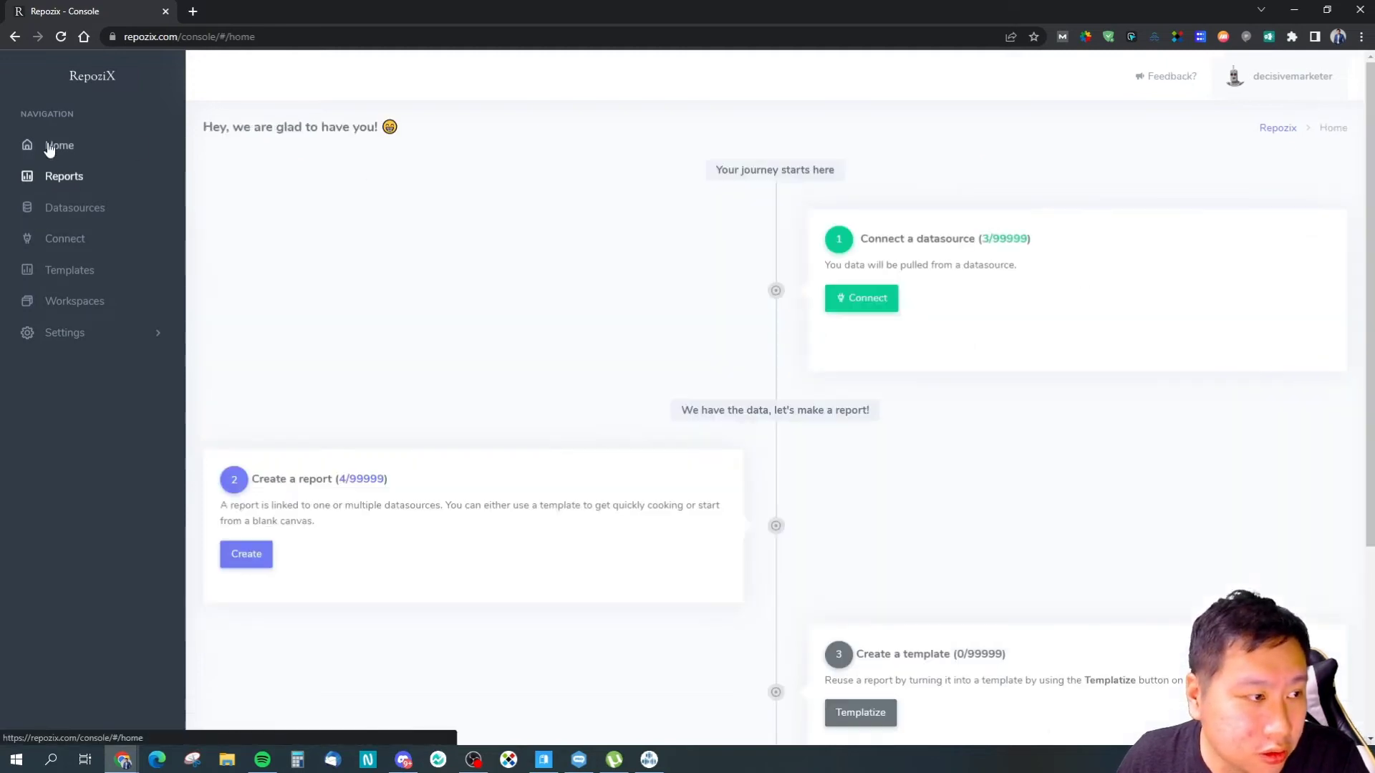
left_click(89, 279)
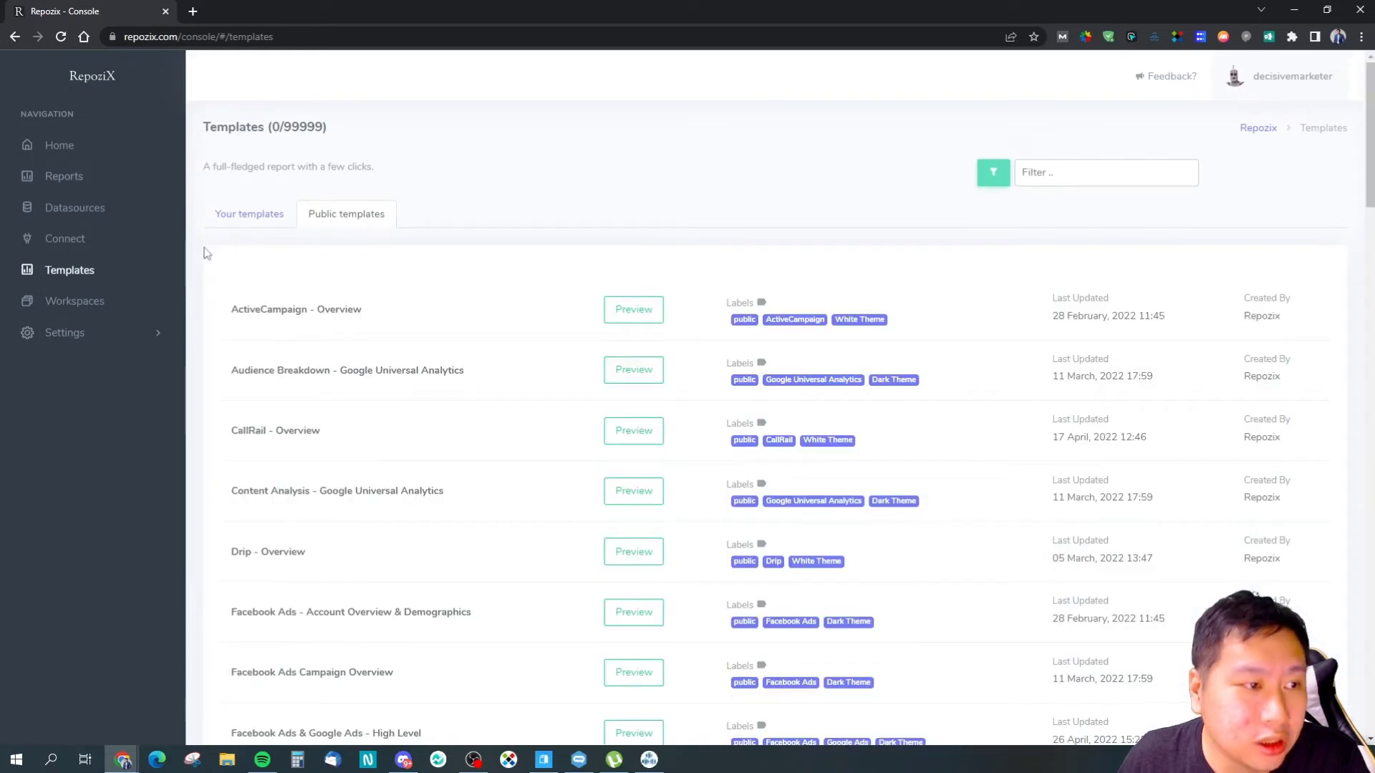
left_click(247, 218)
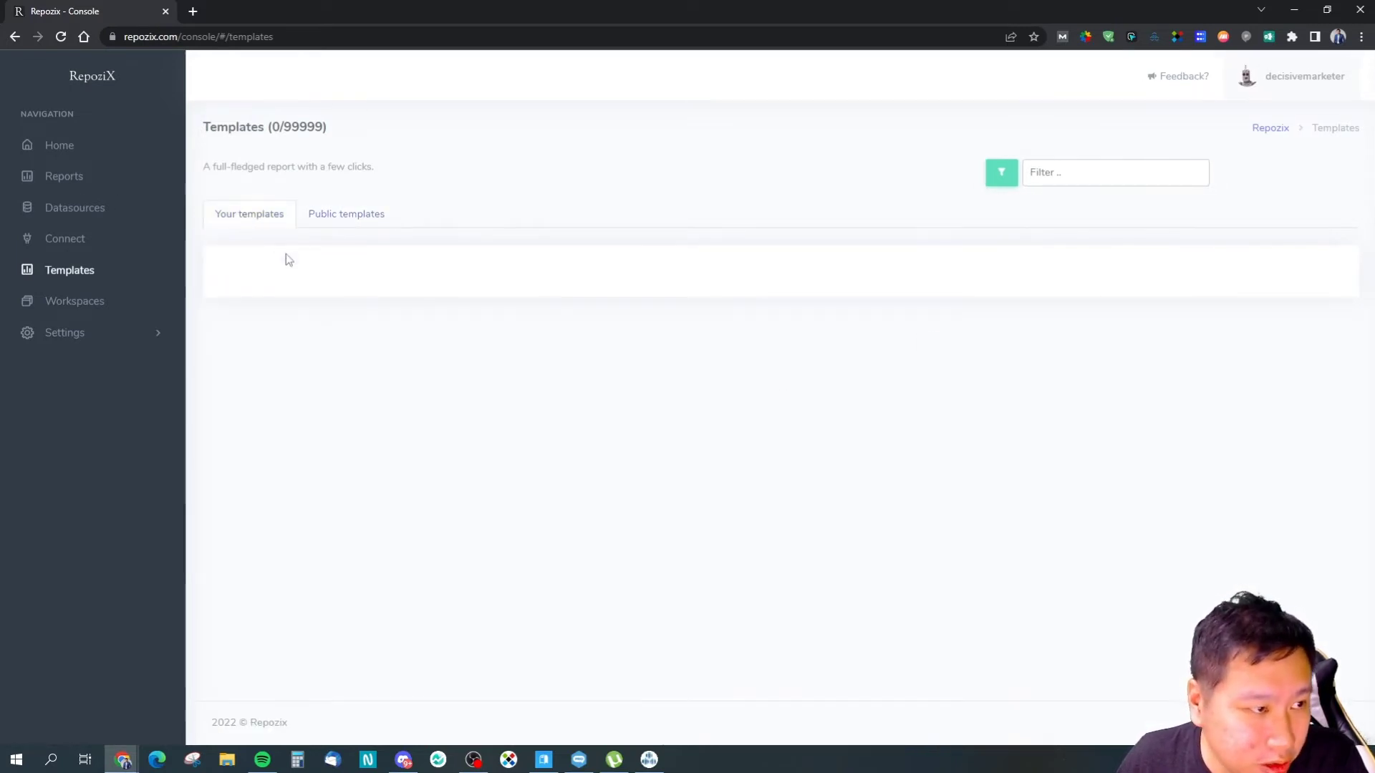
Look through the whole list of public templates, from ActiveCampaign to Wistia and beyond.
left_click(332, 219)
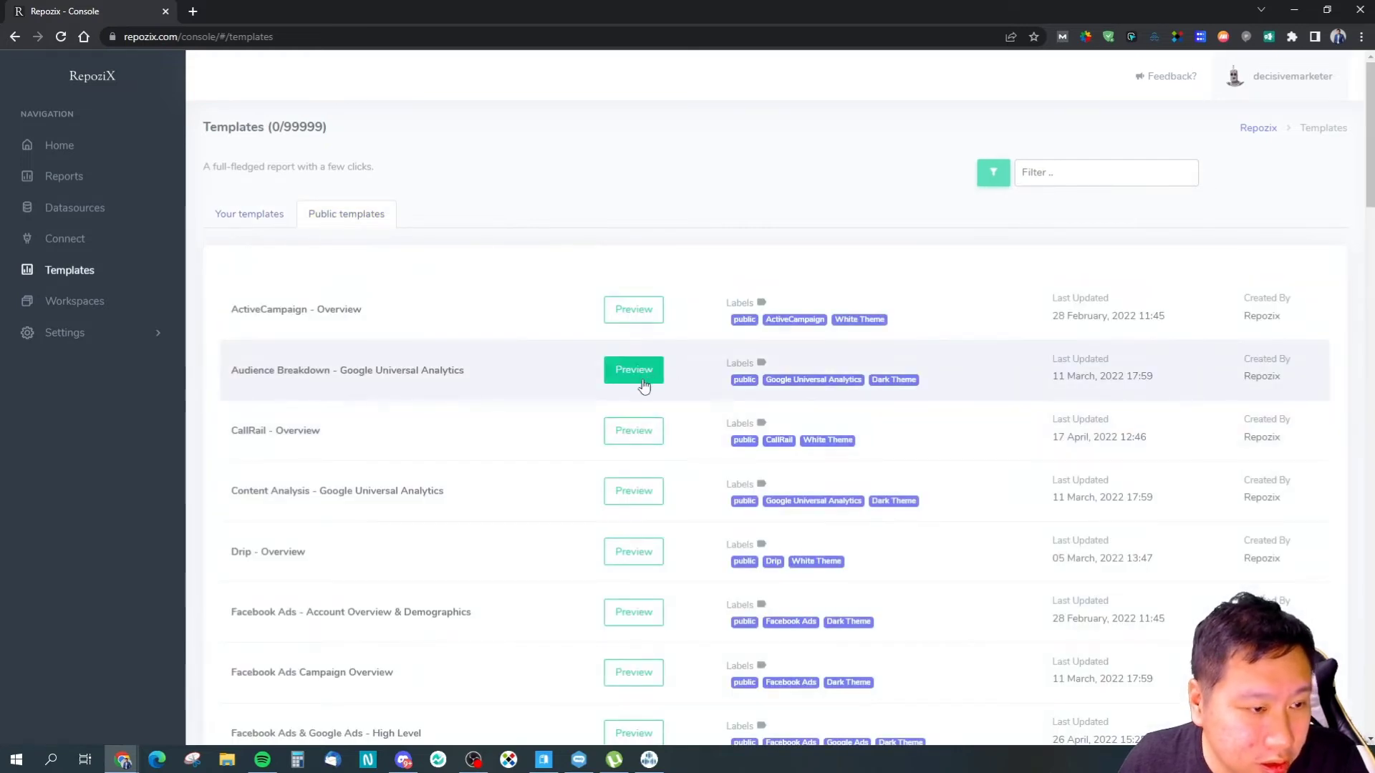
scroll(590, 475, "down", 10)
scroll(592, 477, "down", 12)
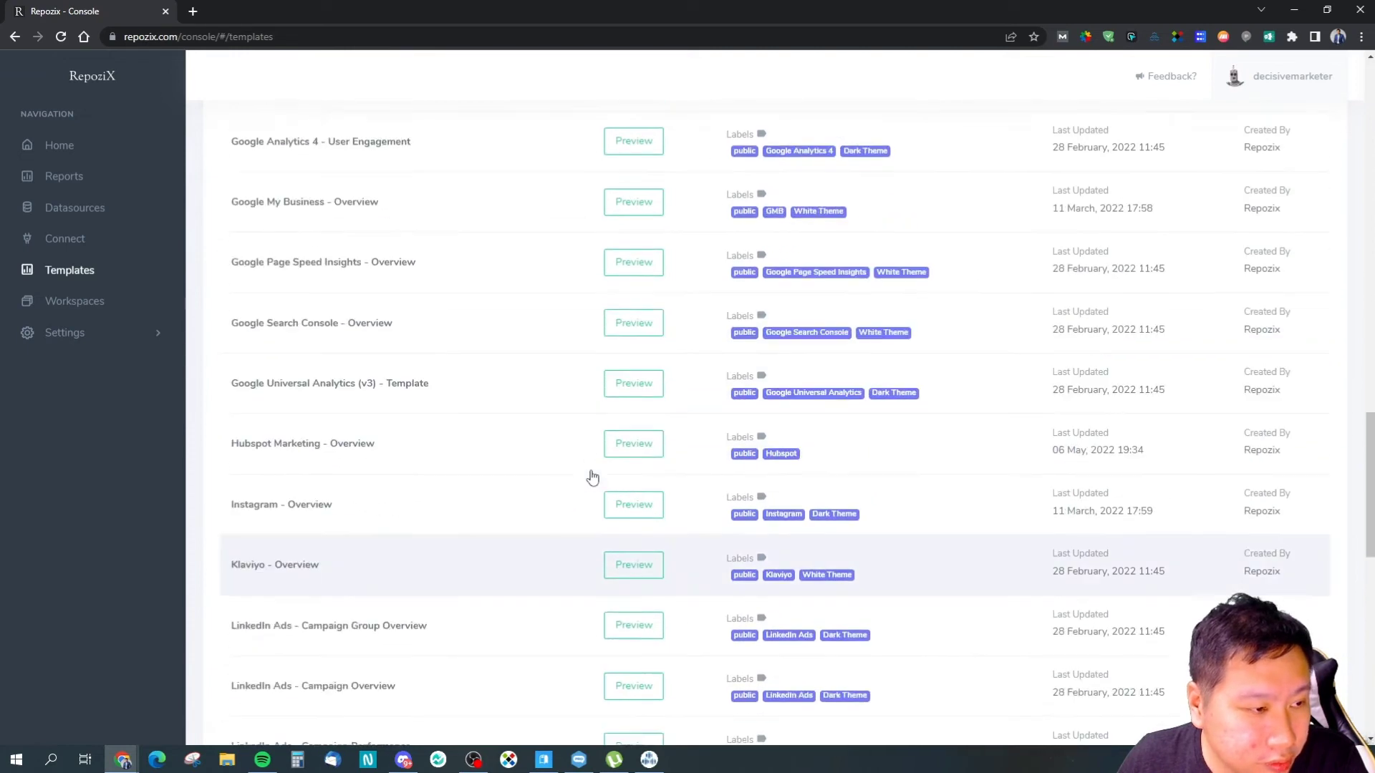
scroll(592, 477, "up", 7)
scroll(592, 477, "down", 12)
scroll(588, 481, "up", 3)
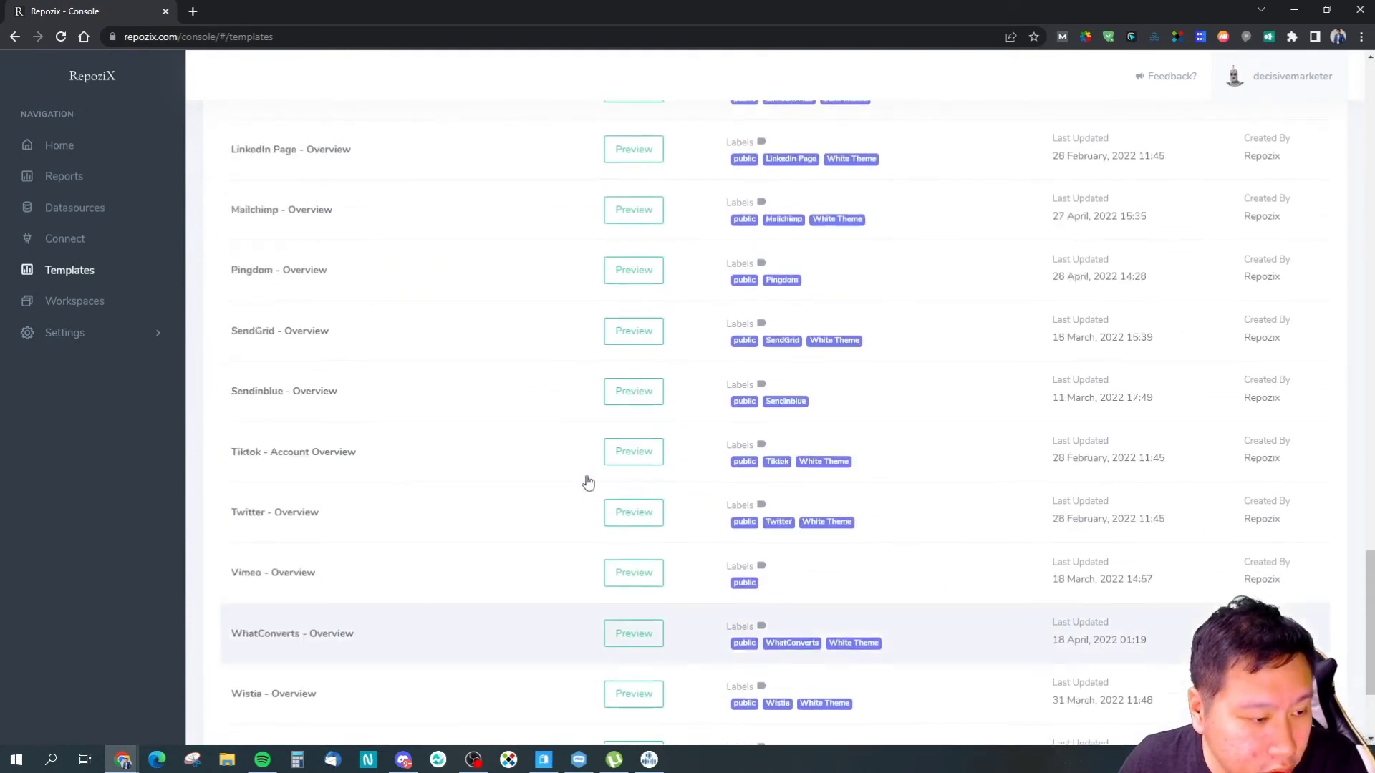
scroll(1210, 533, "up", 3)
scroll(1039, 112, "up", 20)
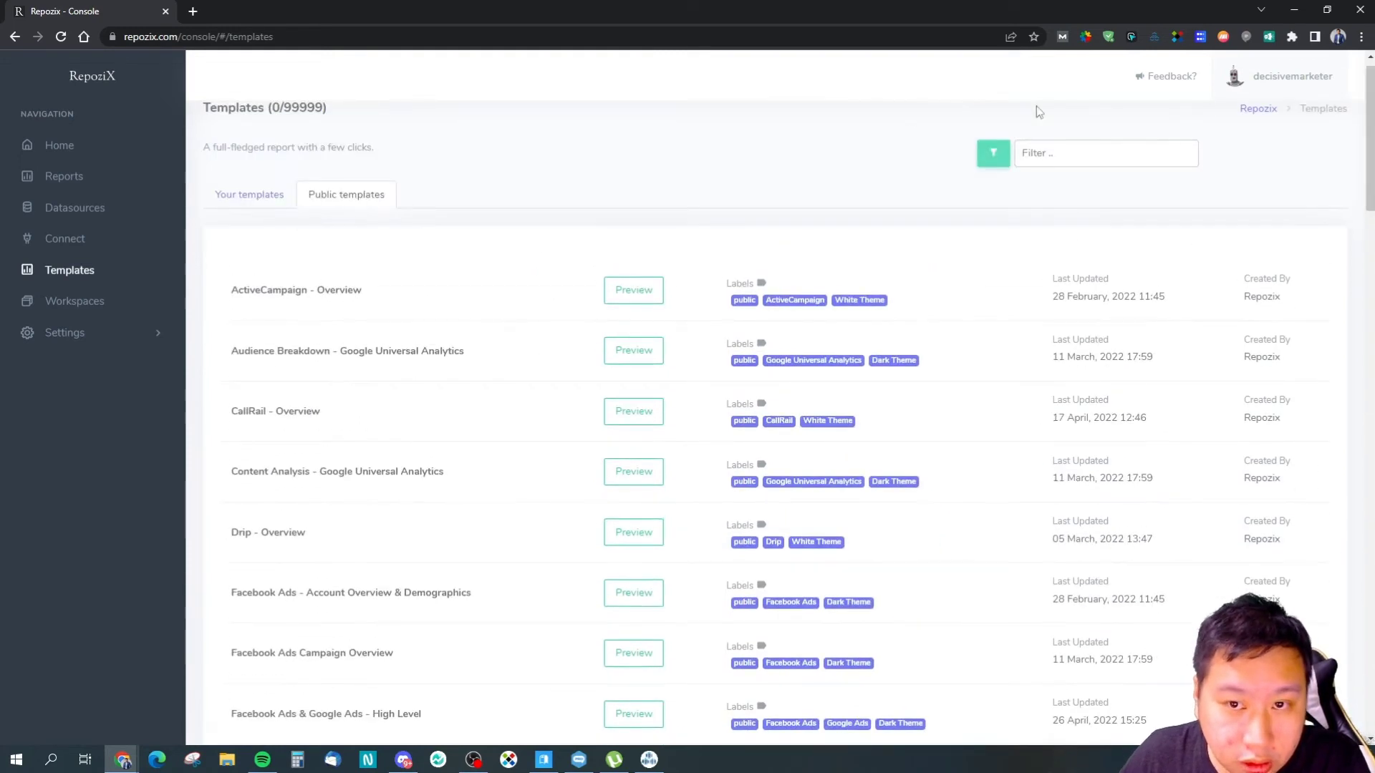
left_click(62, 144)
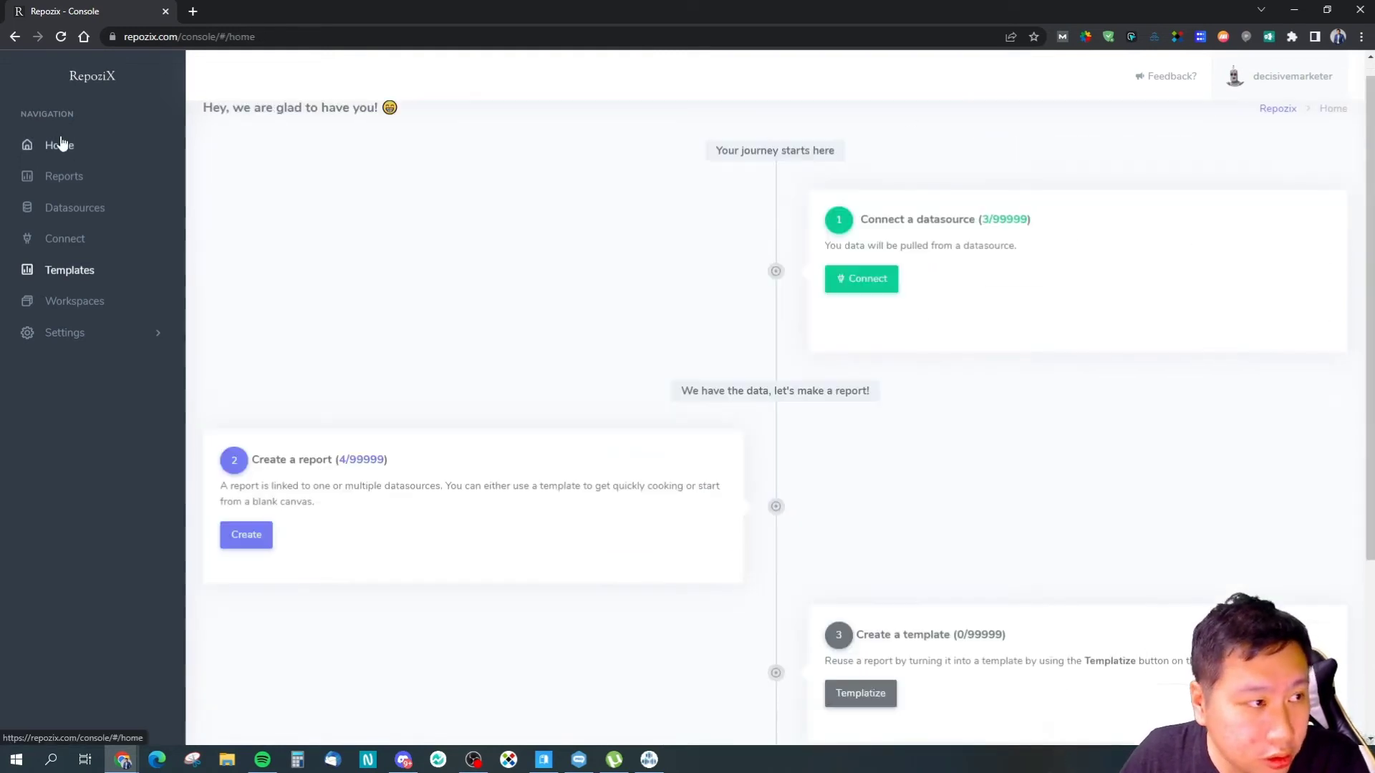
scroll(878, 425, "down", 4)
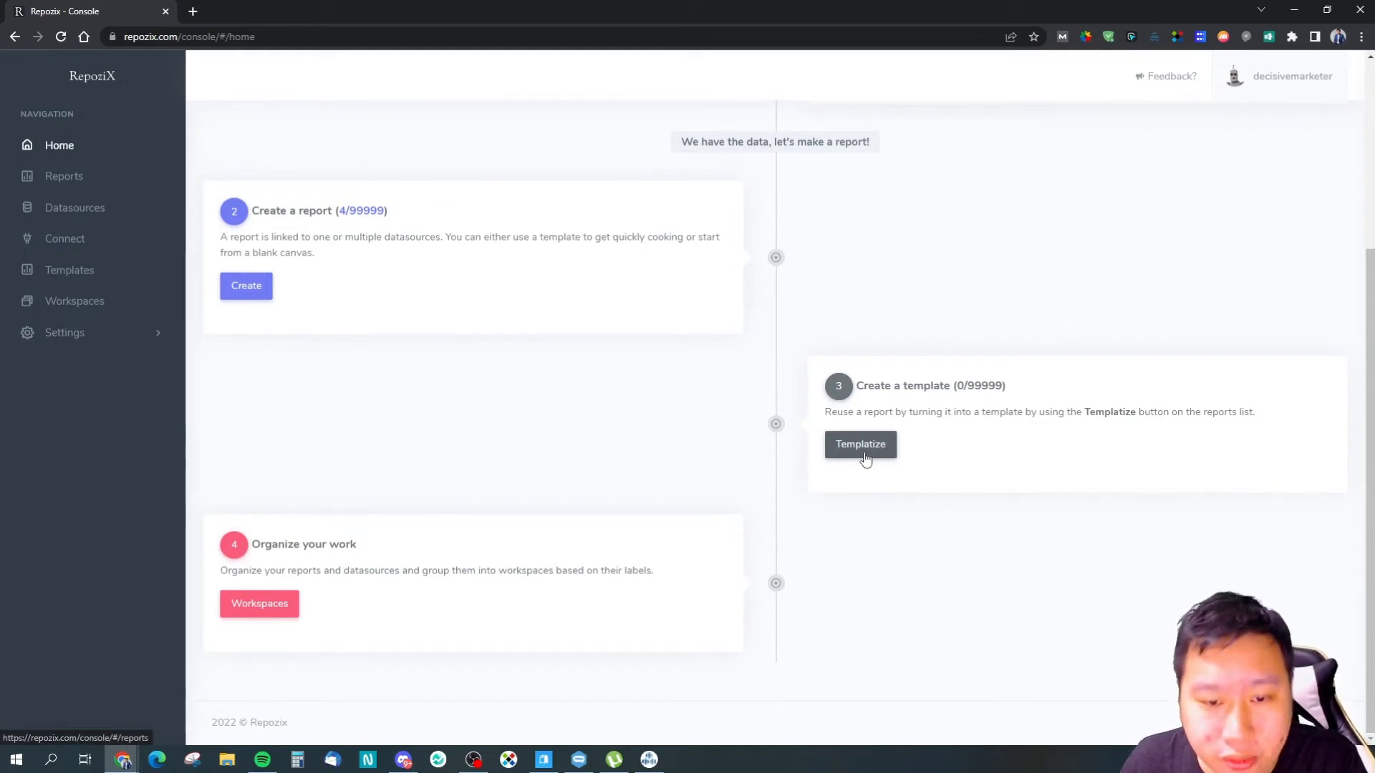
left_click(866, 447)
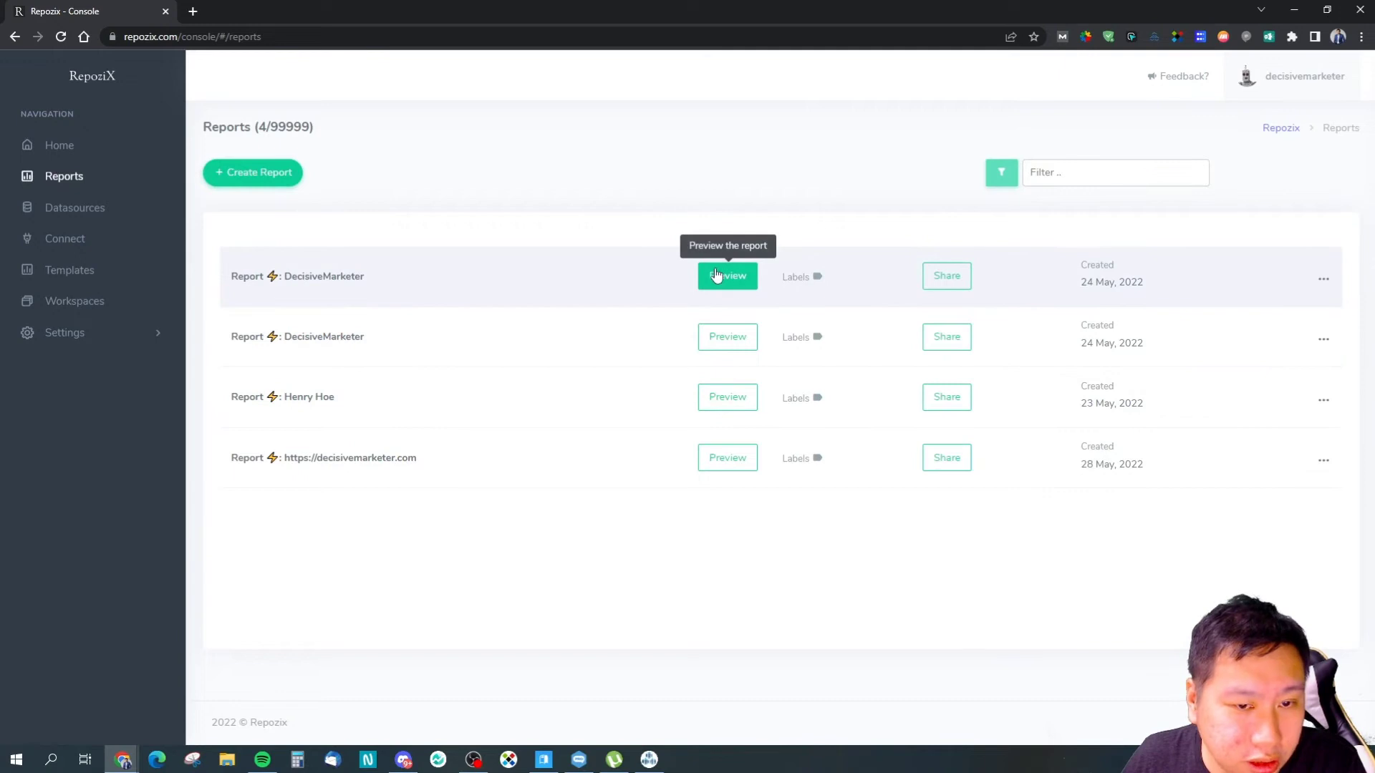
left_click(716, 459)
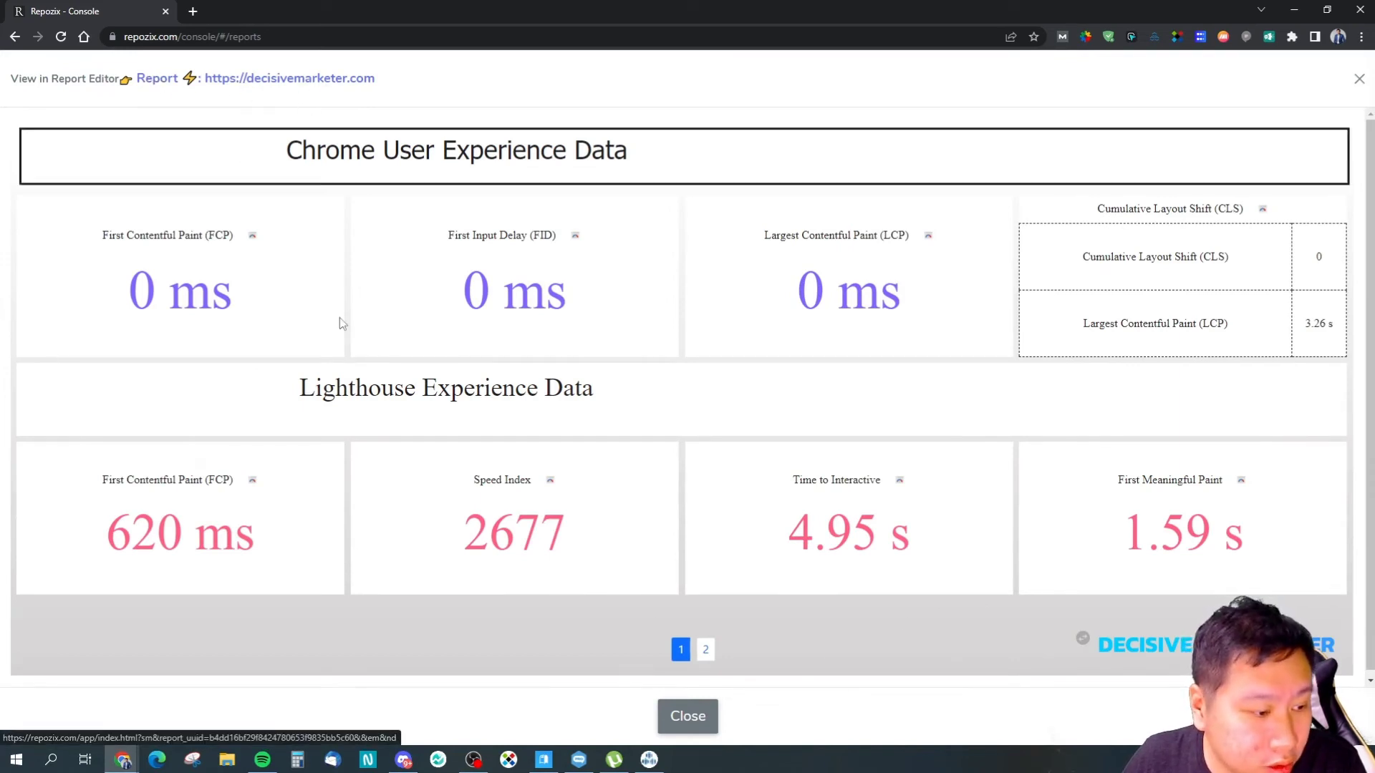
left_click(711, 722)
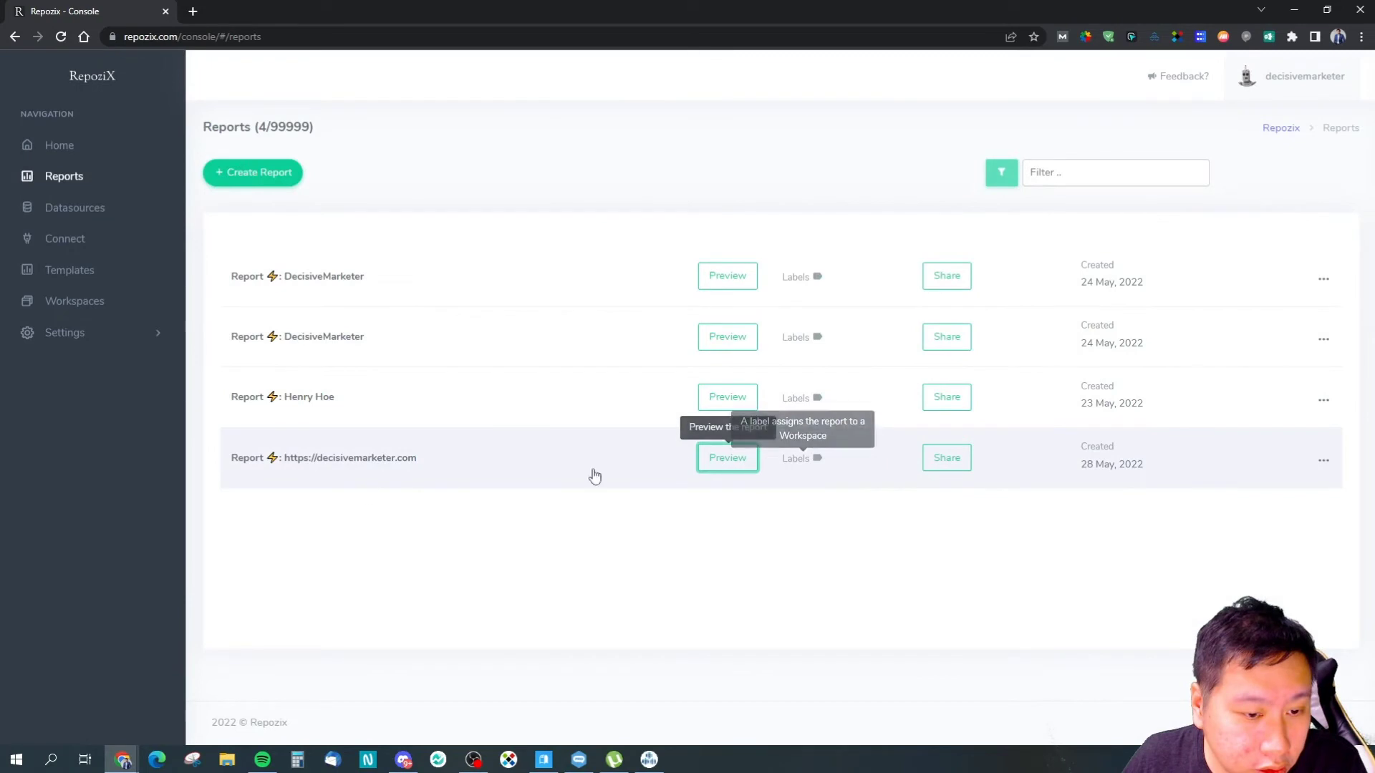
left_click(399, 464)
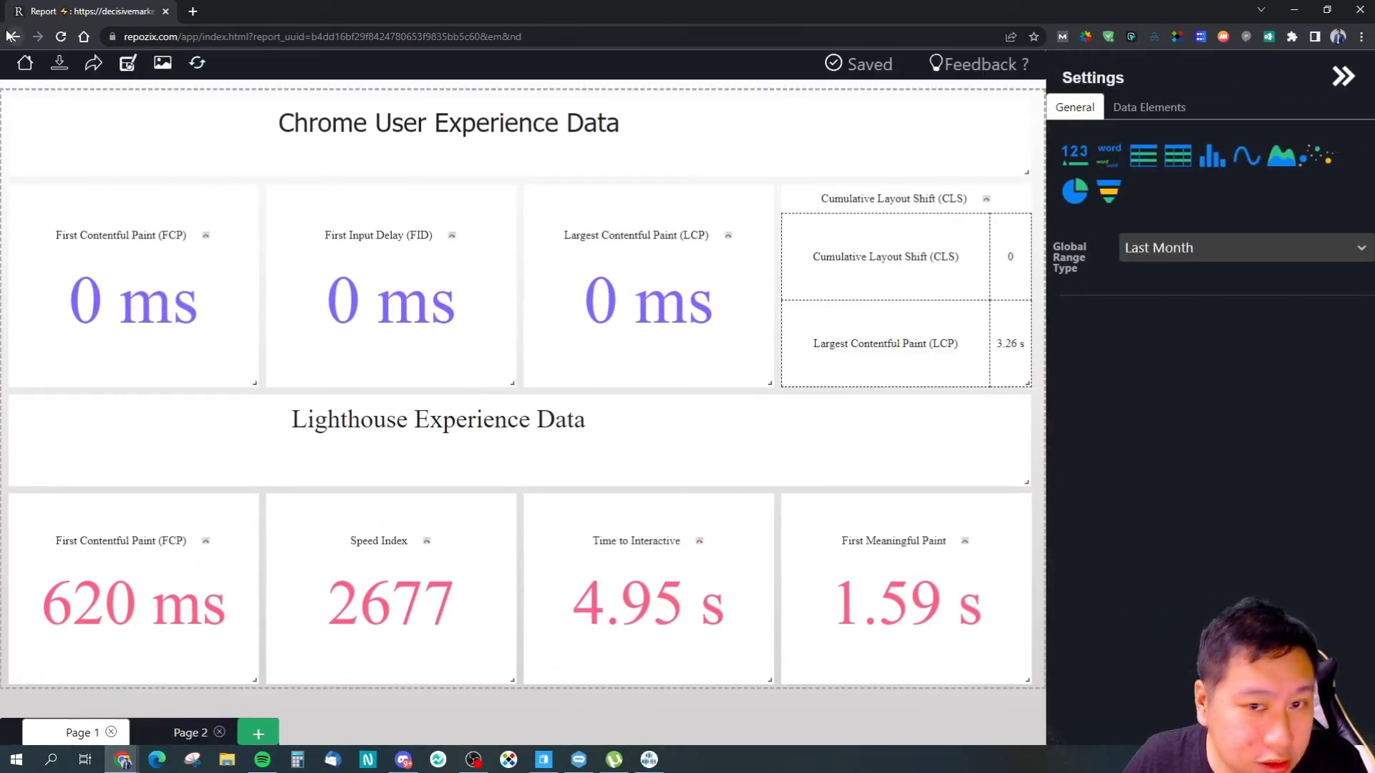
left_click(15, 36)
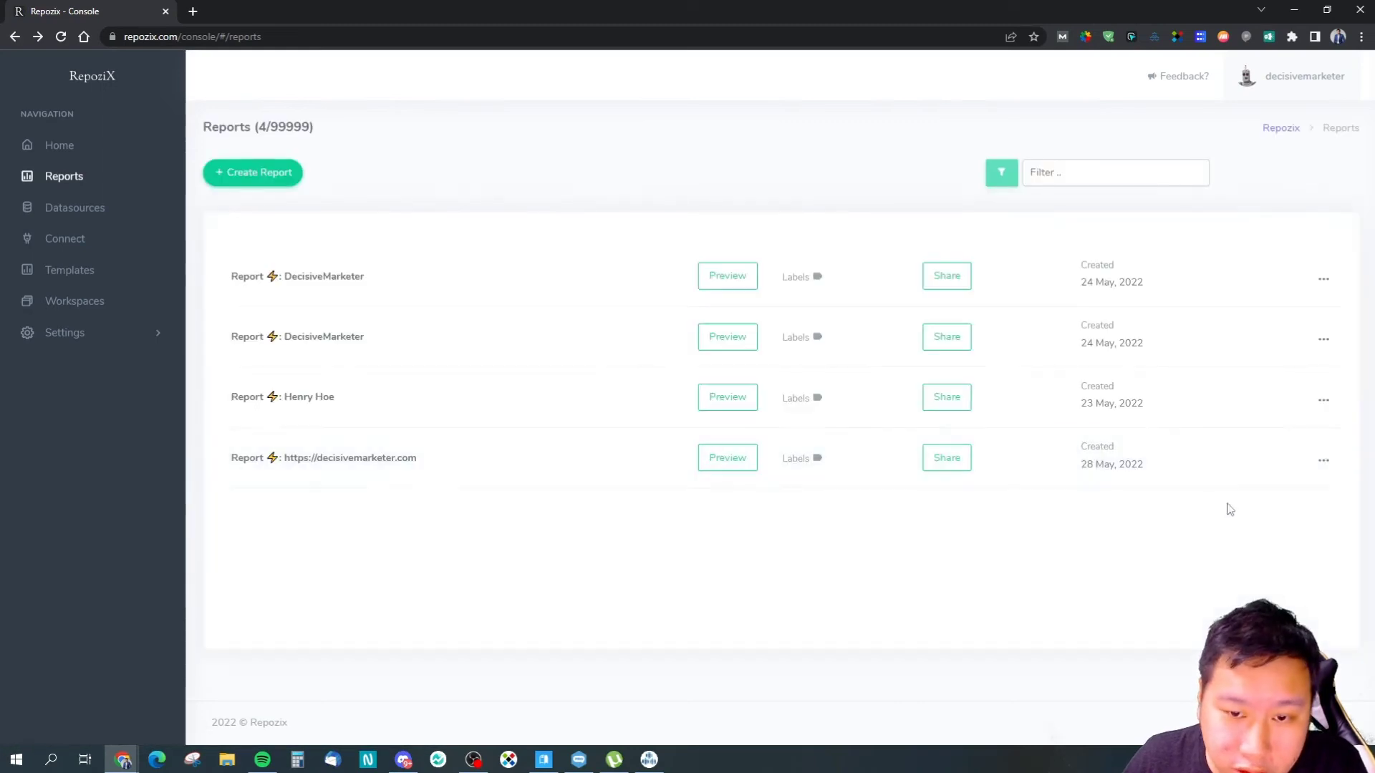
left_click(1323, 462)
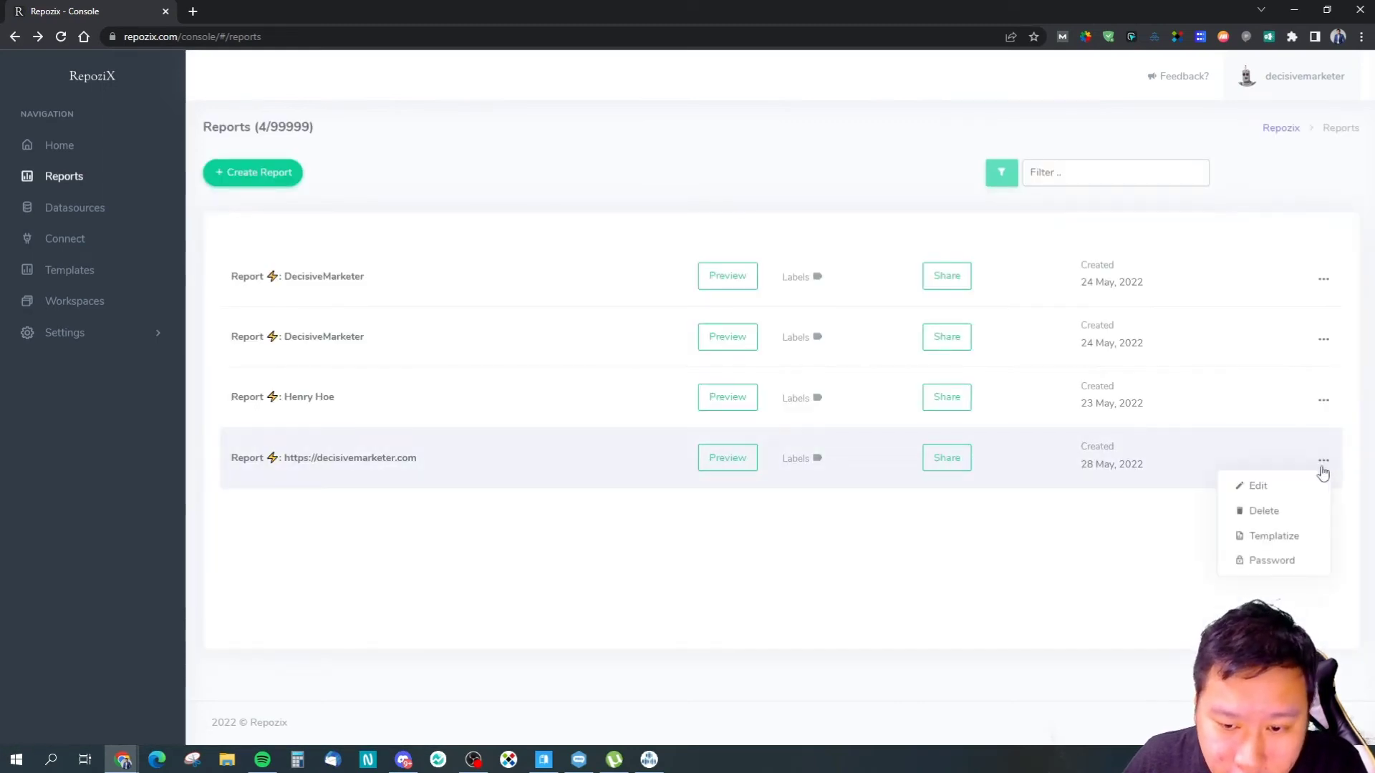
left_click(1253, 537)
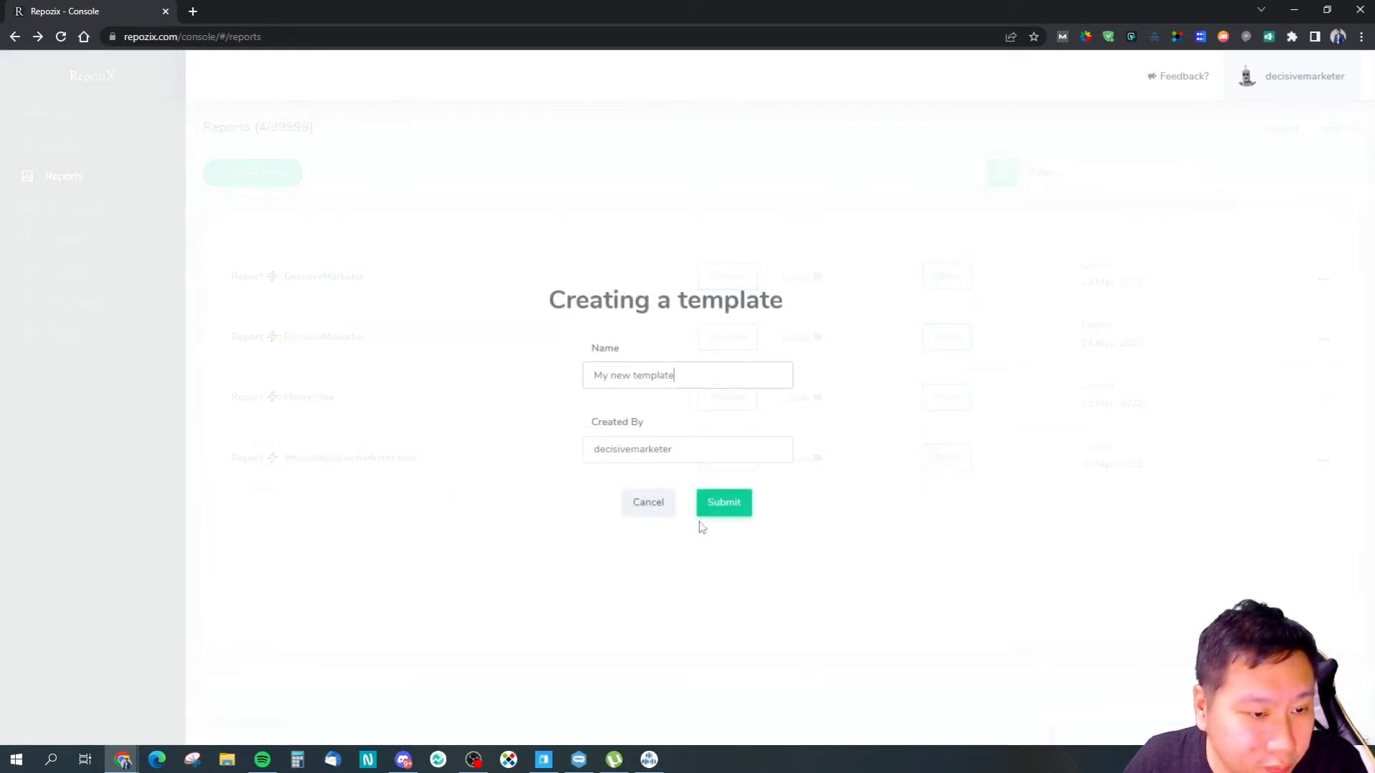
left_click(706, 513)
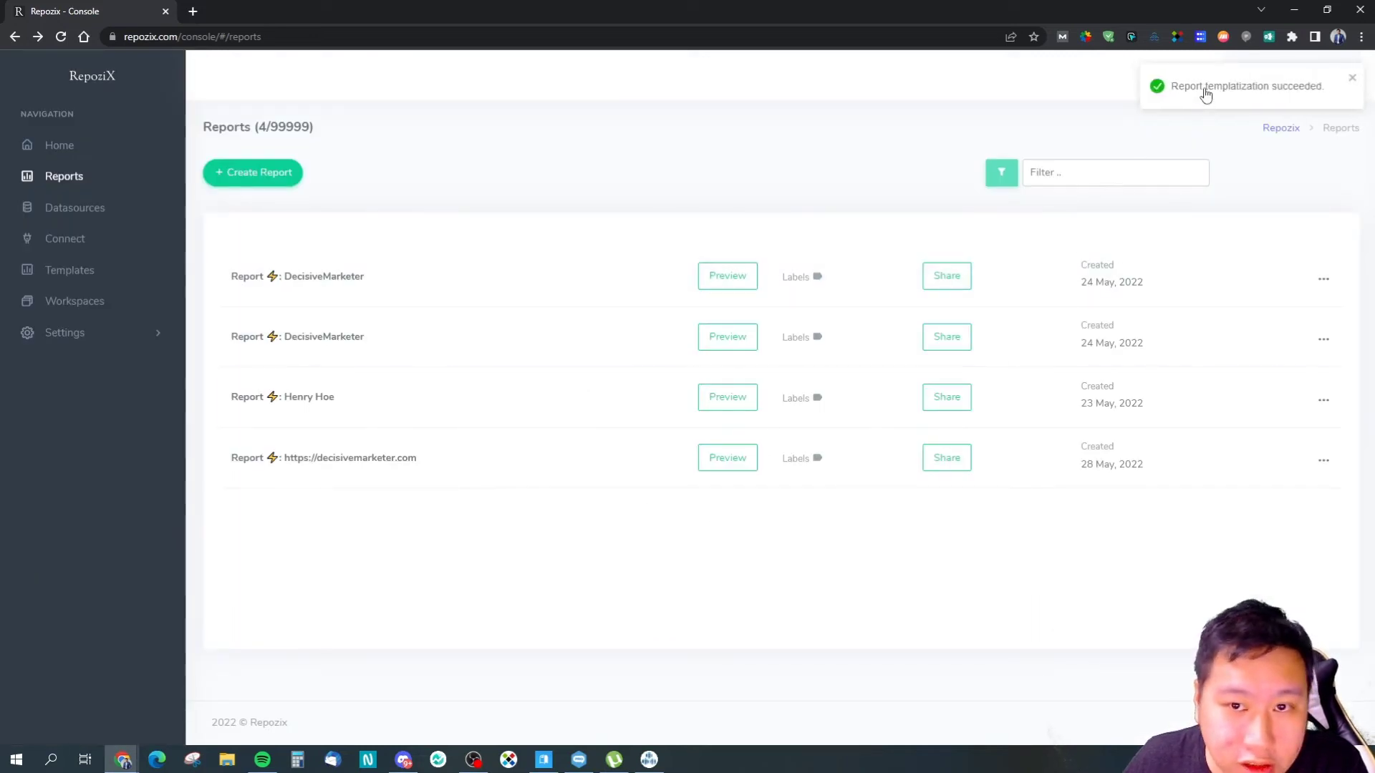
Find "My new template" among your own templates, preview both of its pages, and close the preview.
left_click(51, 145)
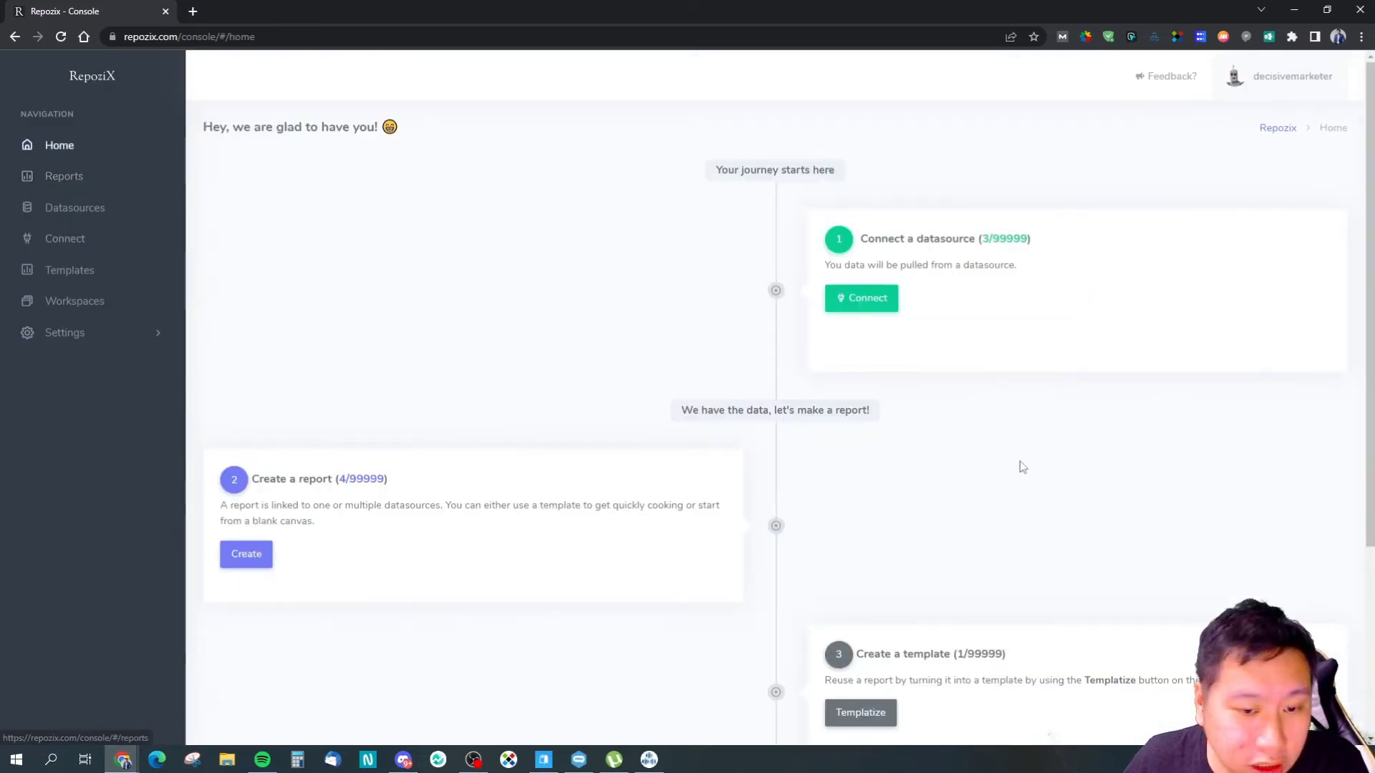
scroll(1022, 467, "down", 3)
left_click(867, 497)
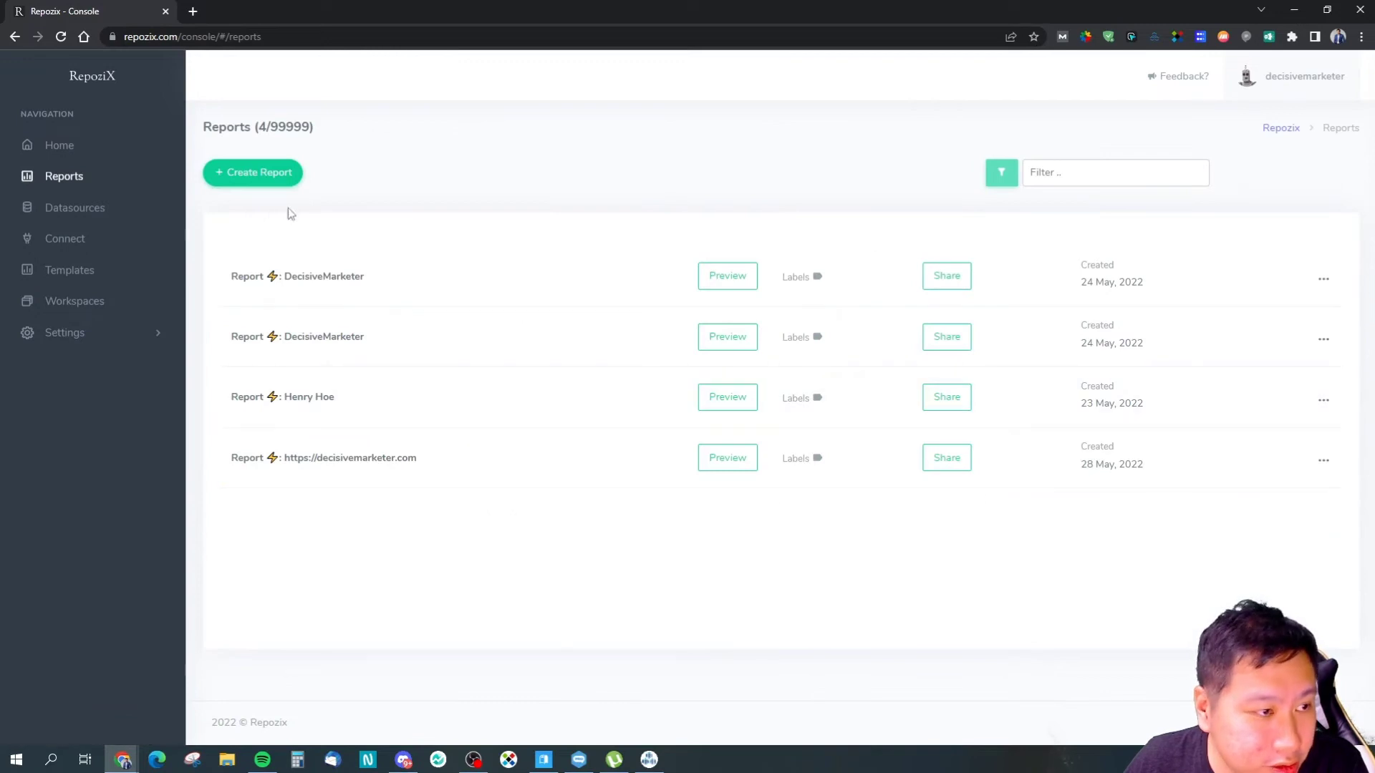
left_click(74, 272)
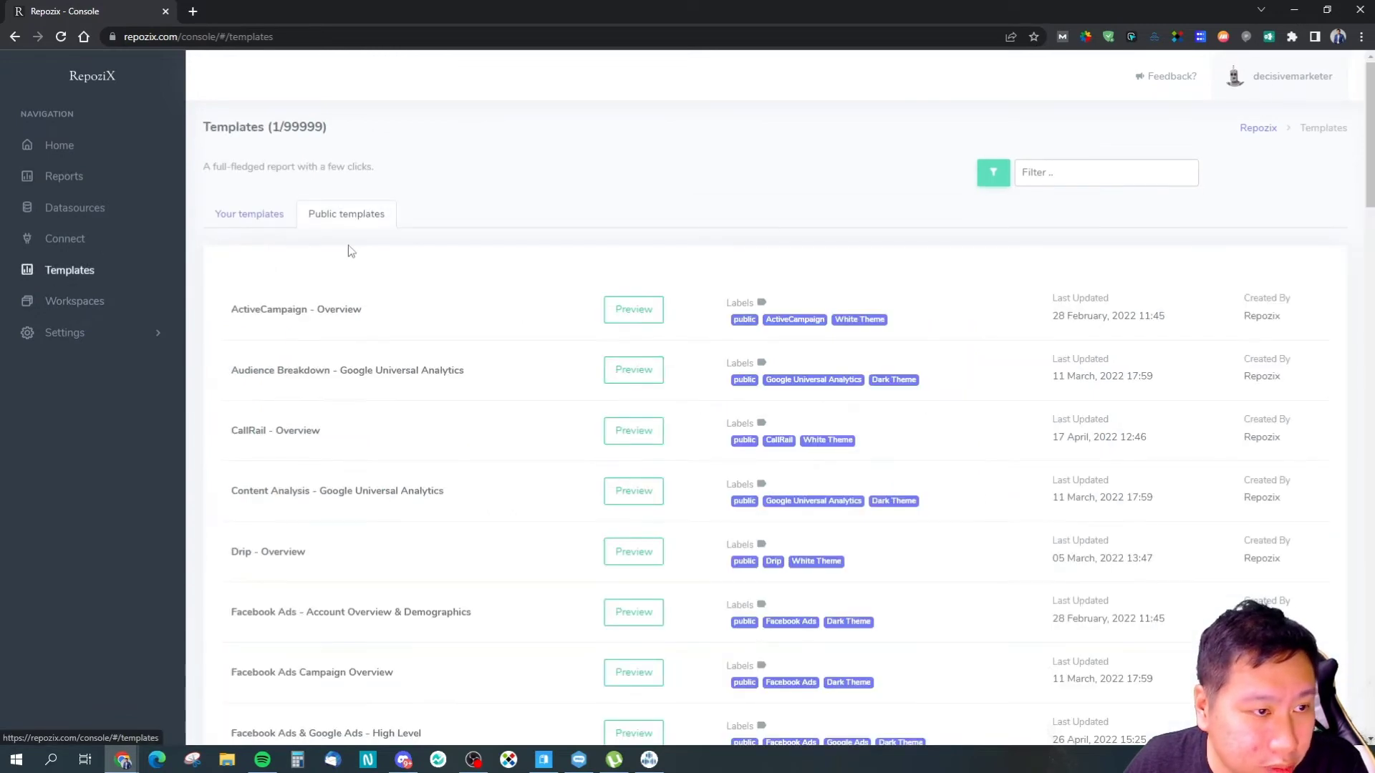
left_click(262, 218)
left_click(443, 315)
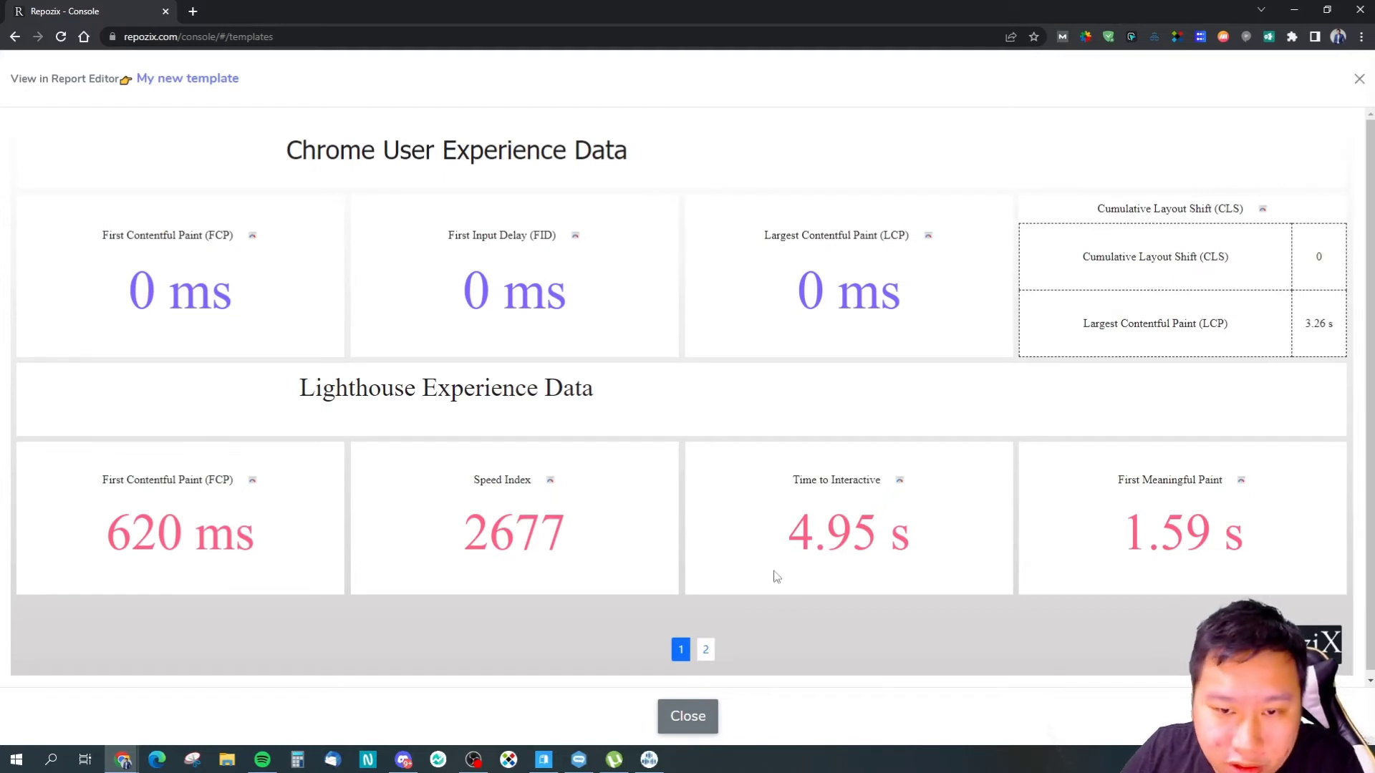
left_click(705, 652)
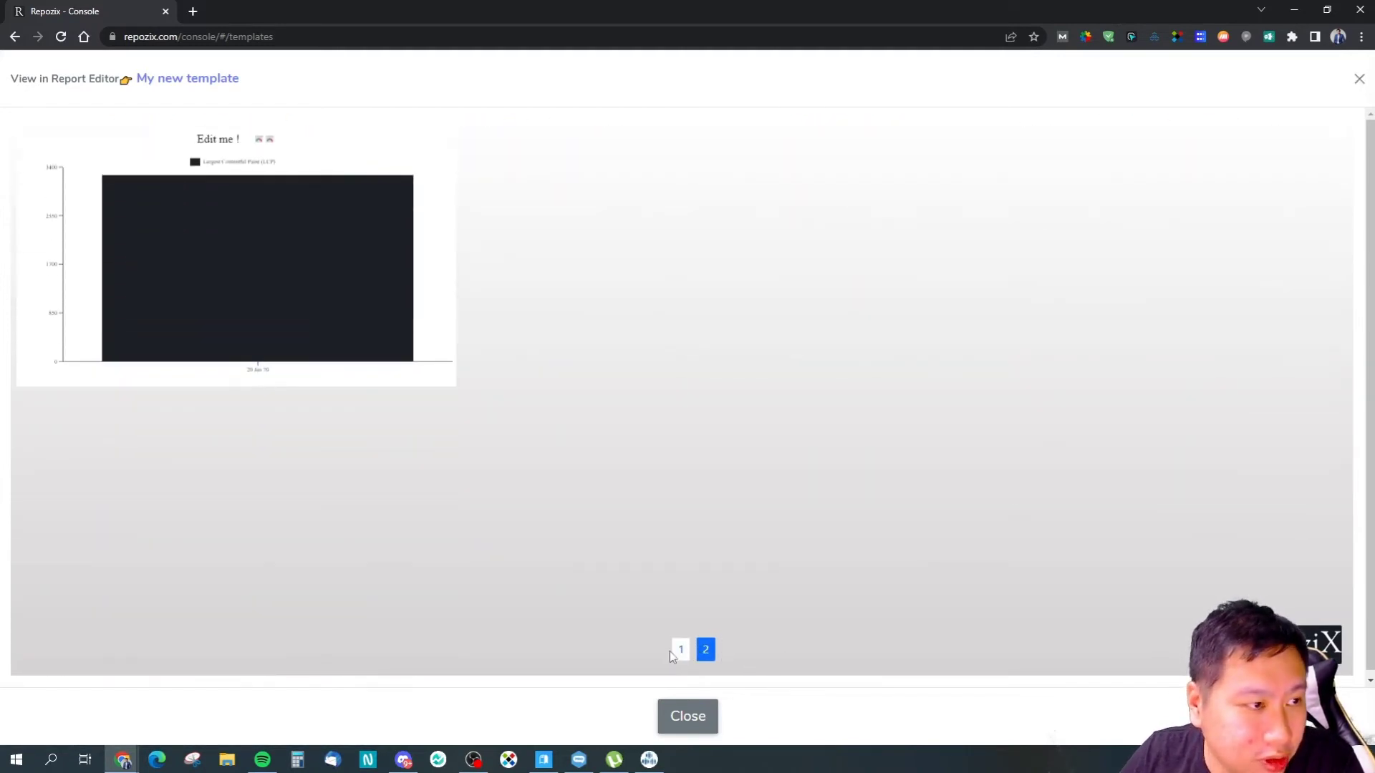
left_click(1359, 78)
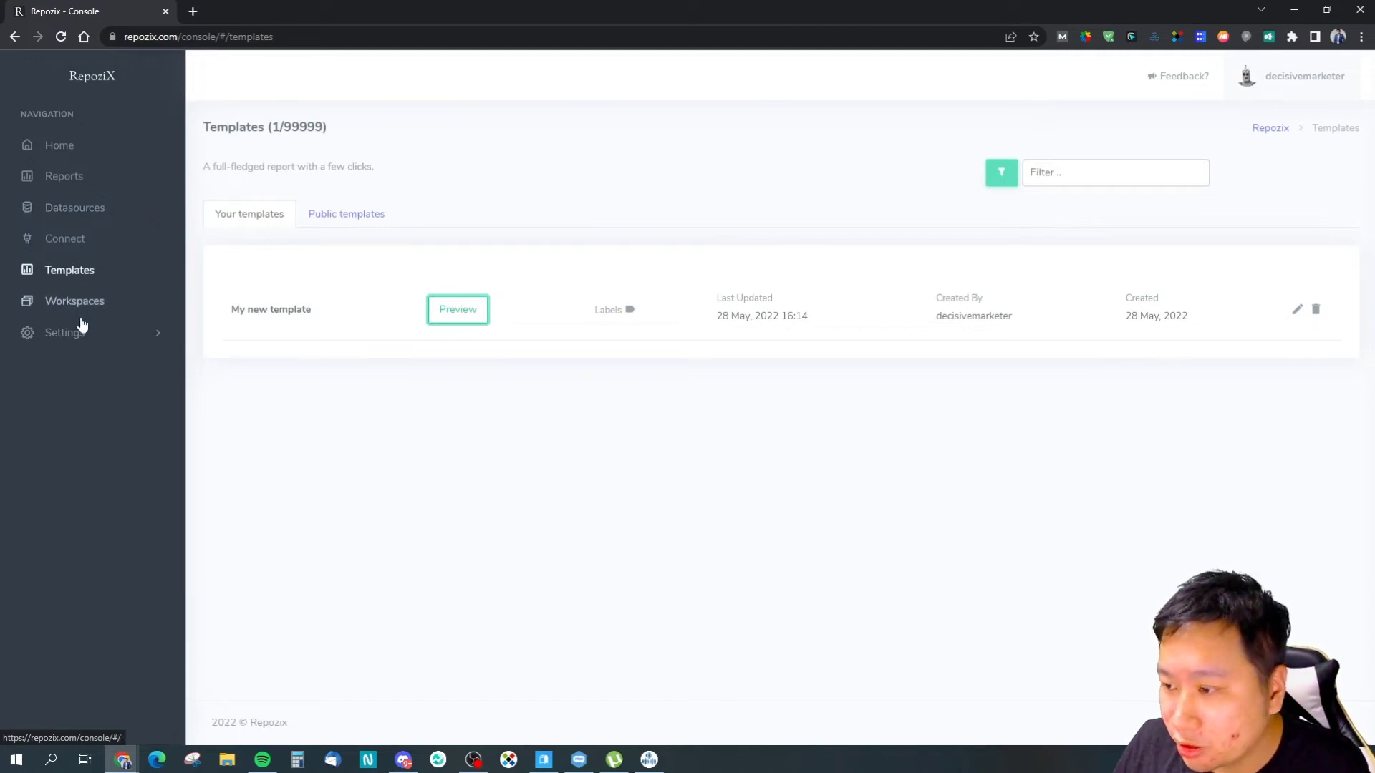
Look over the Connect integrations, the connected datasources, the settings options and the User Management page.
left_click(60, 243)
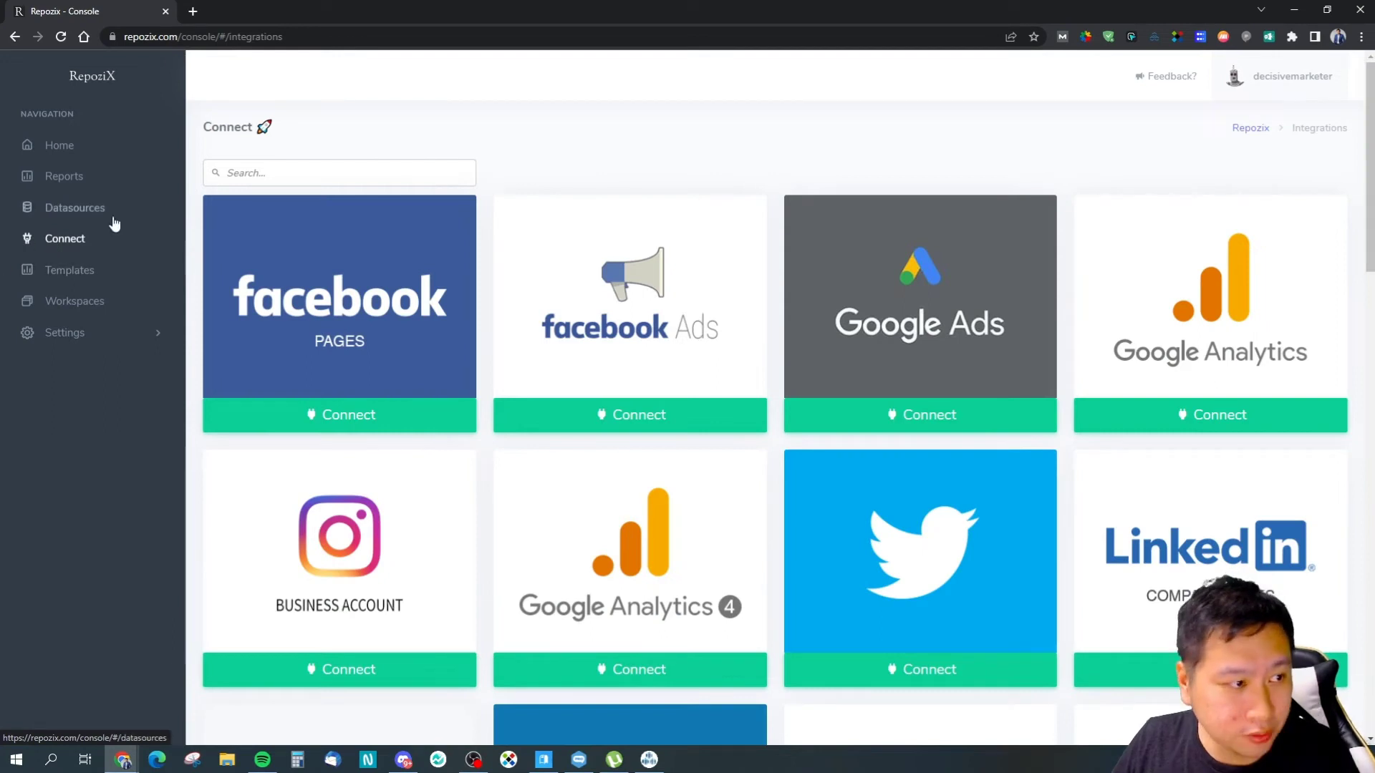
left_click(84, 215)
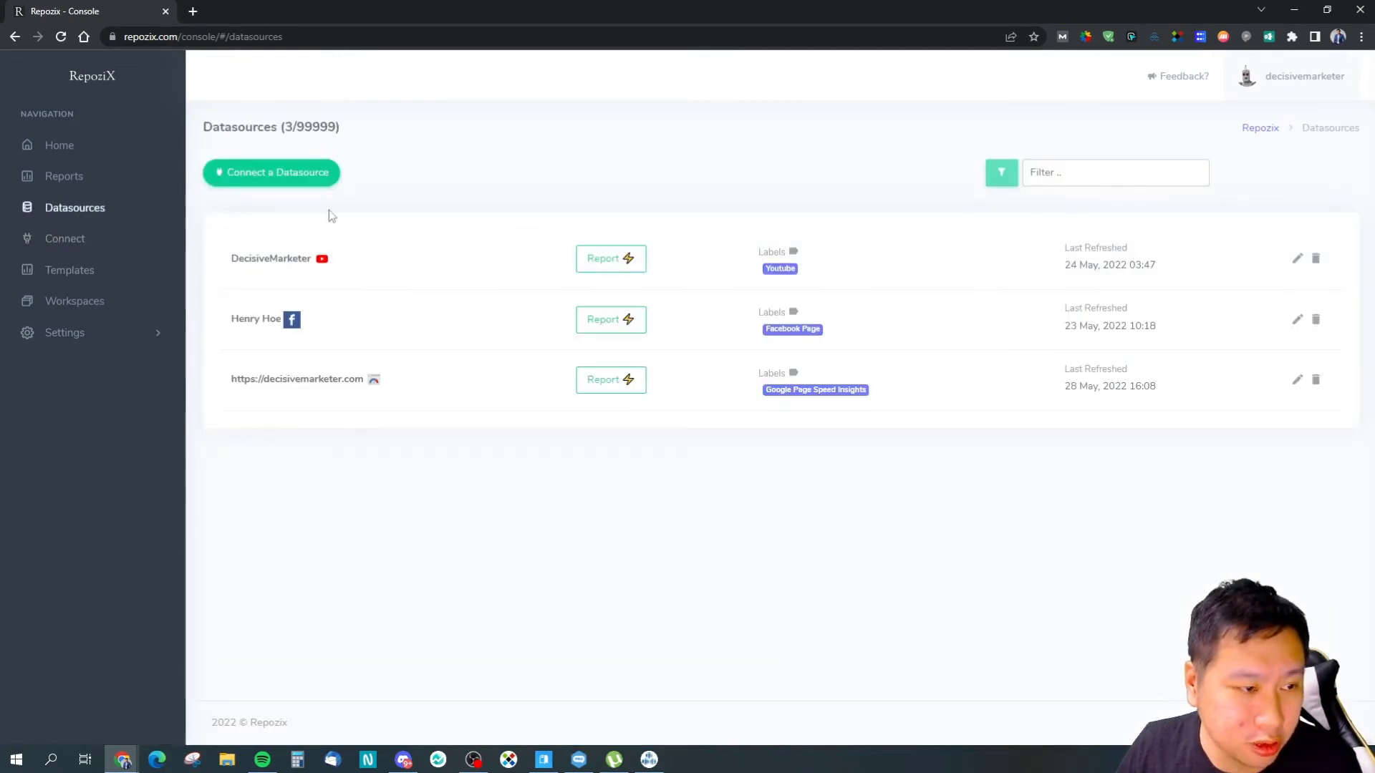
left_click(55, 248)
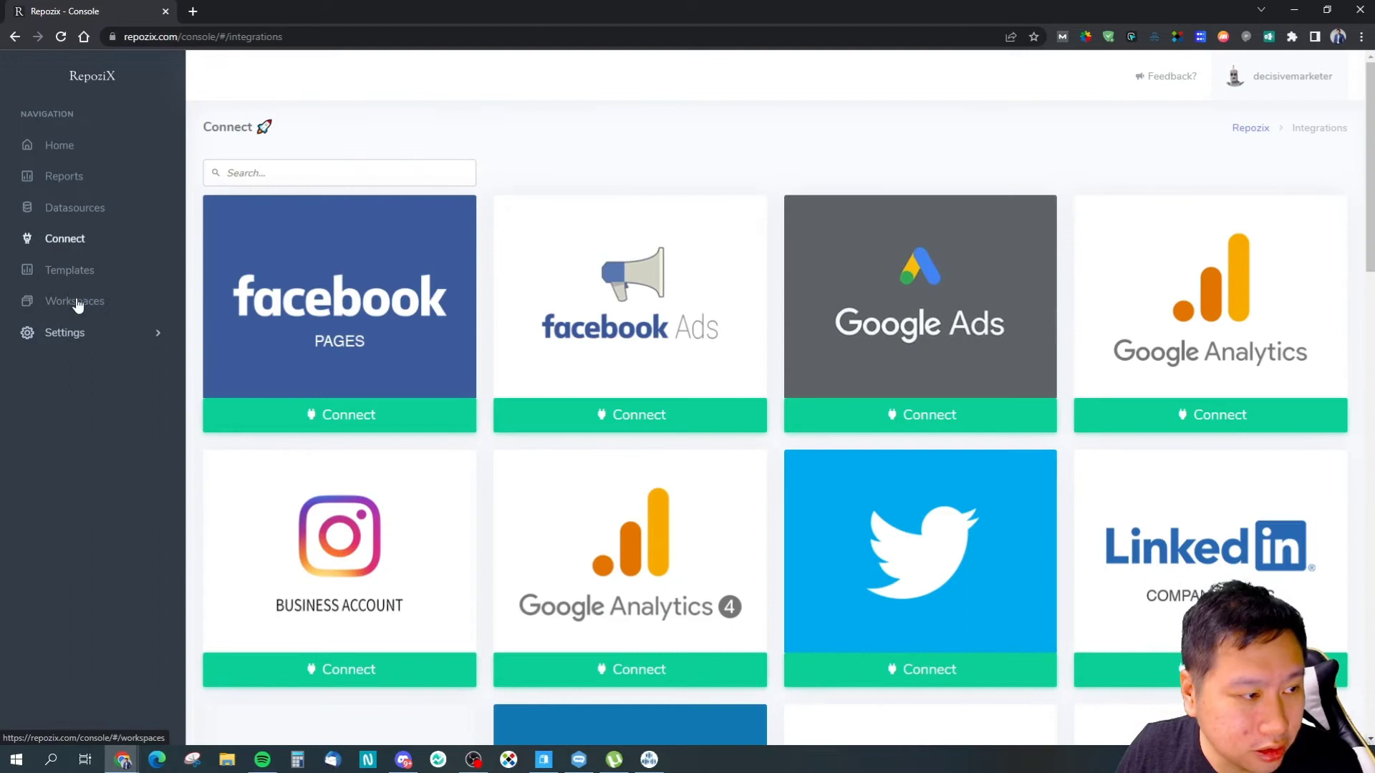
left_click(83, 333)
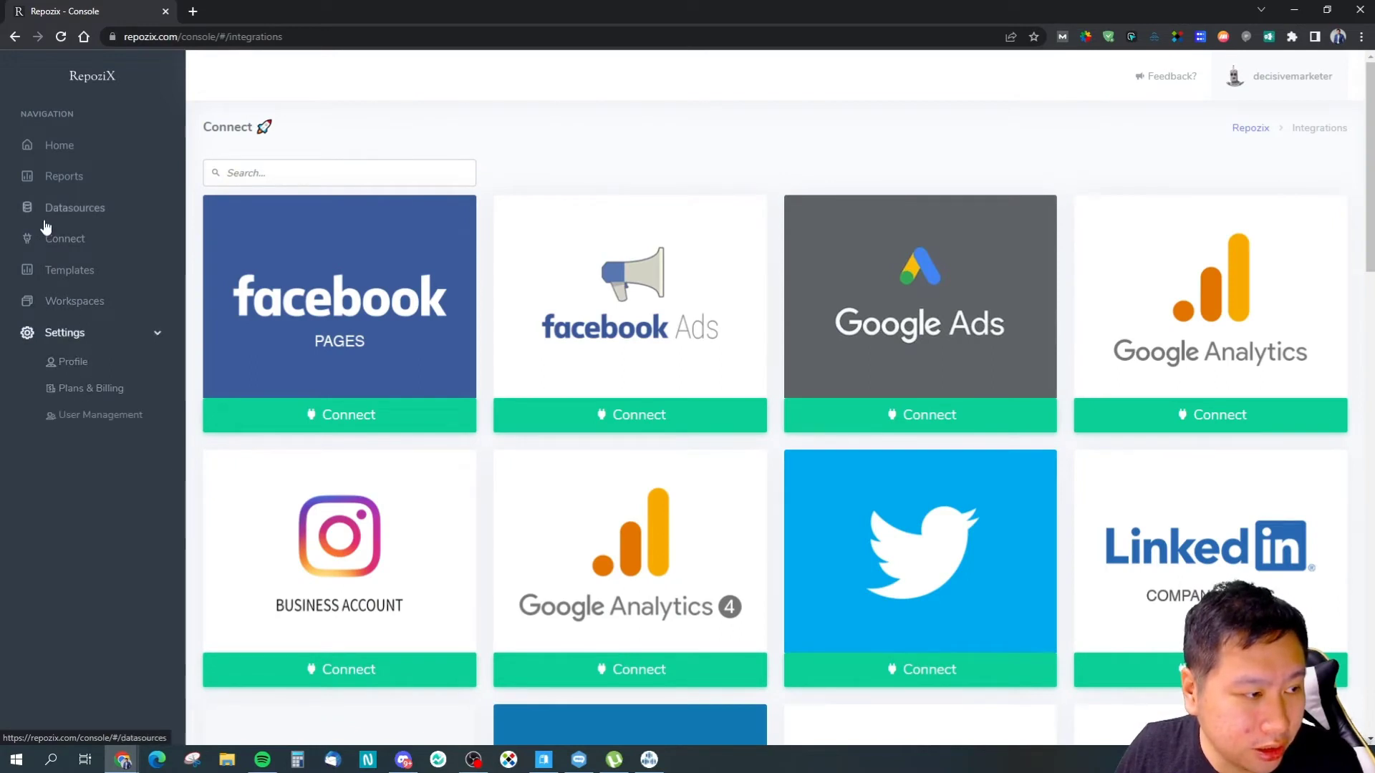
left_click(81, 424)
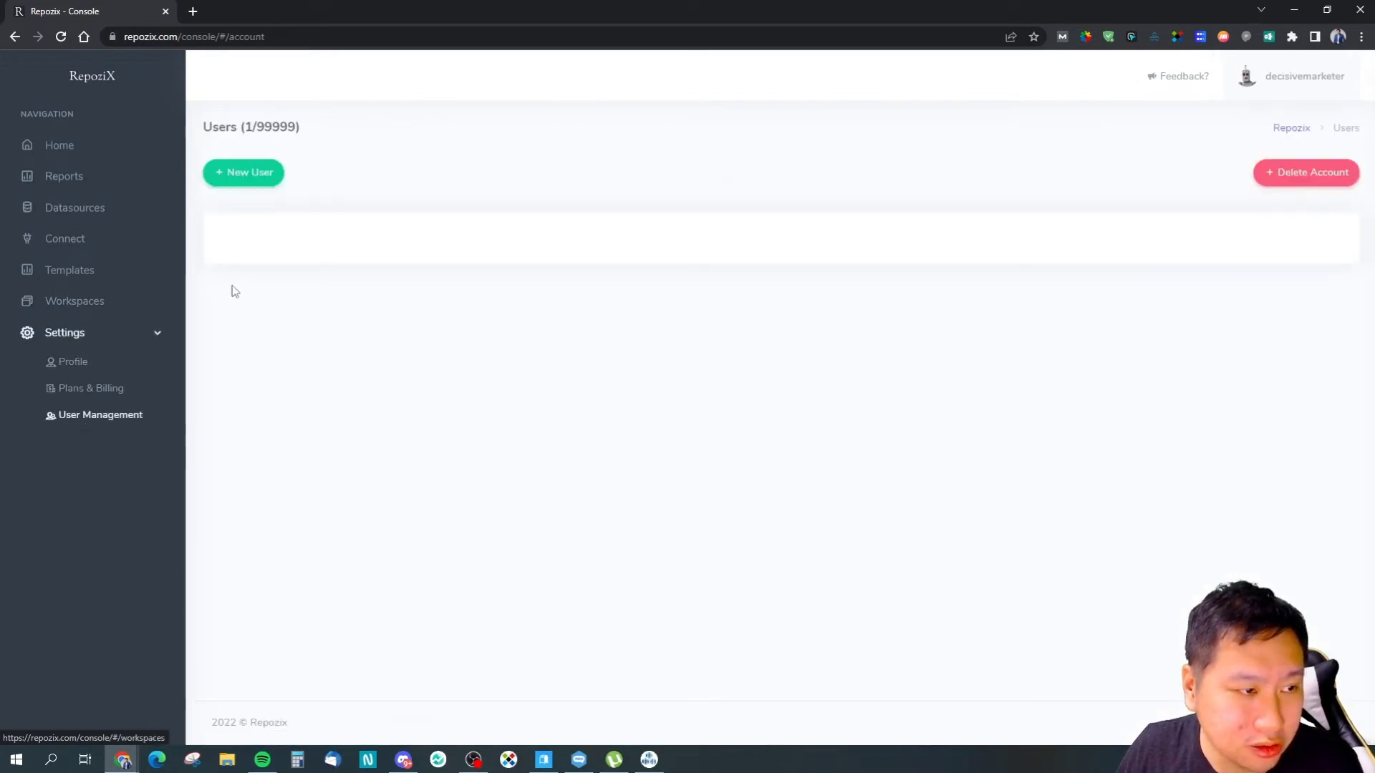
left_click(70, 271)
Browse the catalogue of available integrations on the Connect page.
left_click(68, 240)
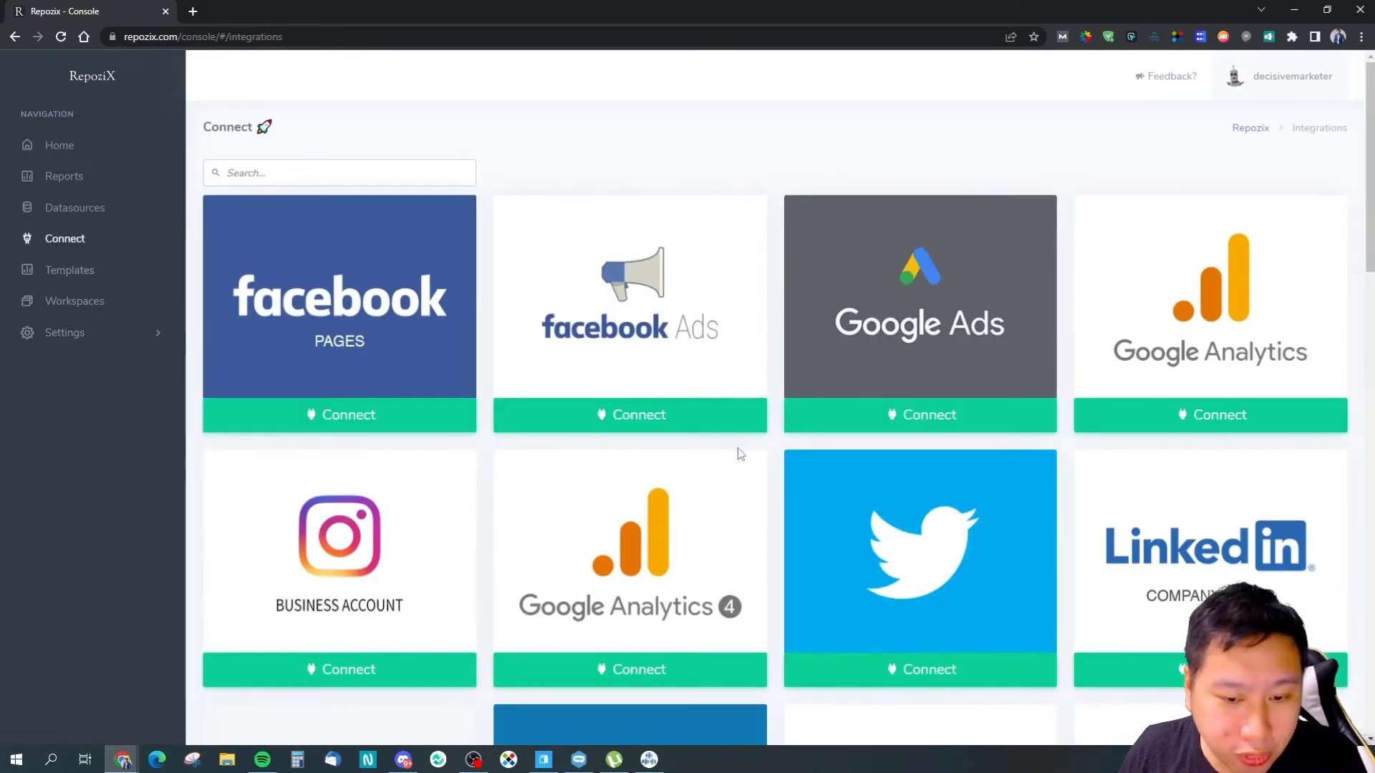
scroll(780, 474, "down", 5)
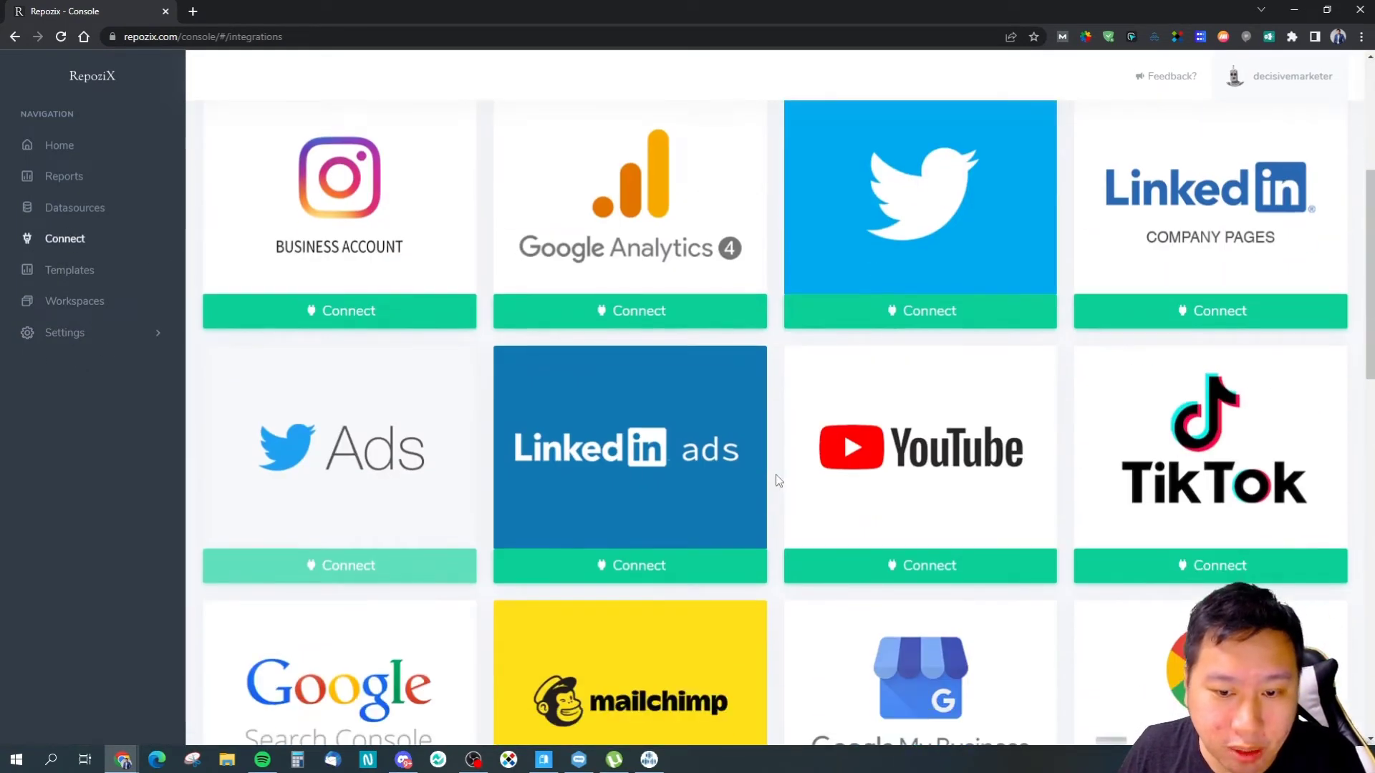
scroll(776, 474, "down", 13)
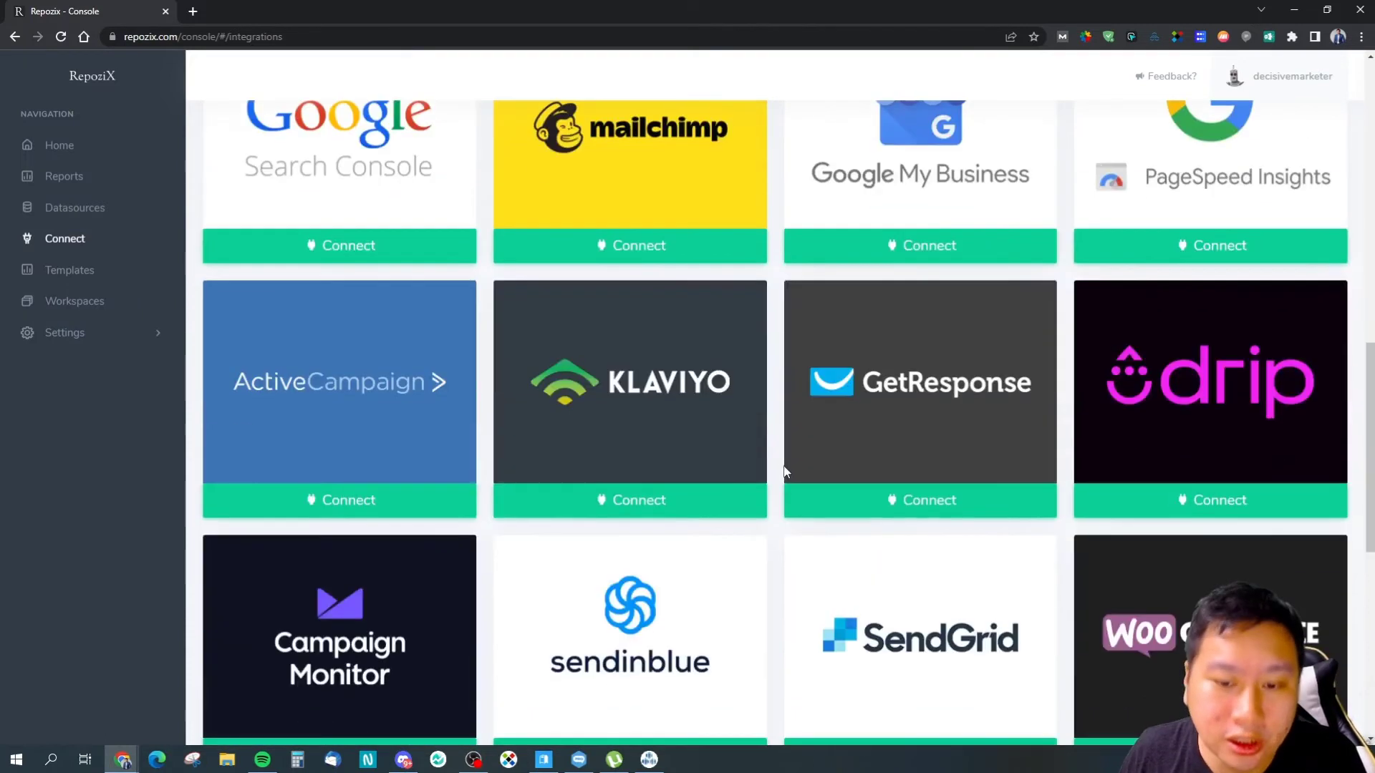
scroll(784, 473, "down", 4)
scroll(784, 473, "up", 12)
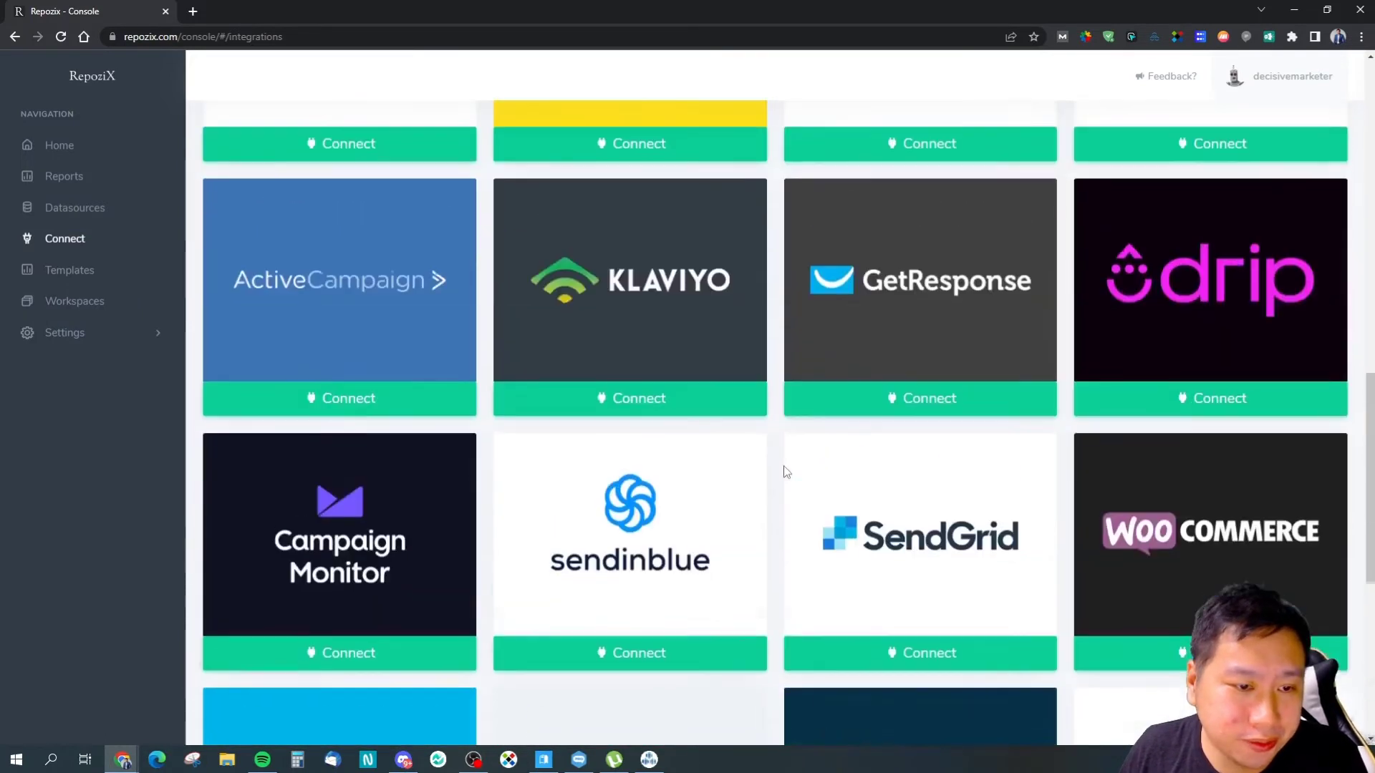
scroll(786, 472, "up", 6)
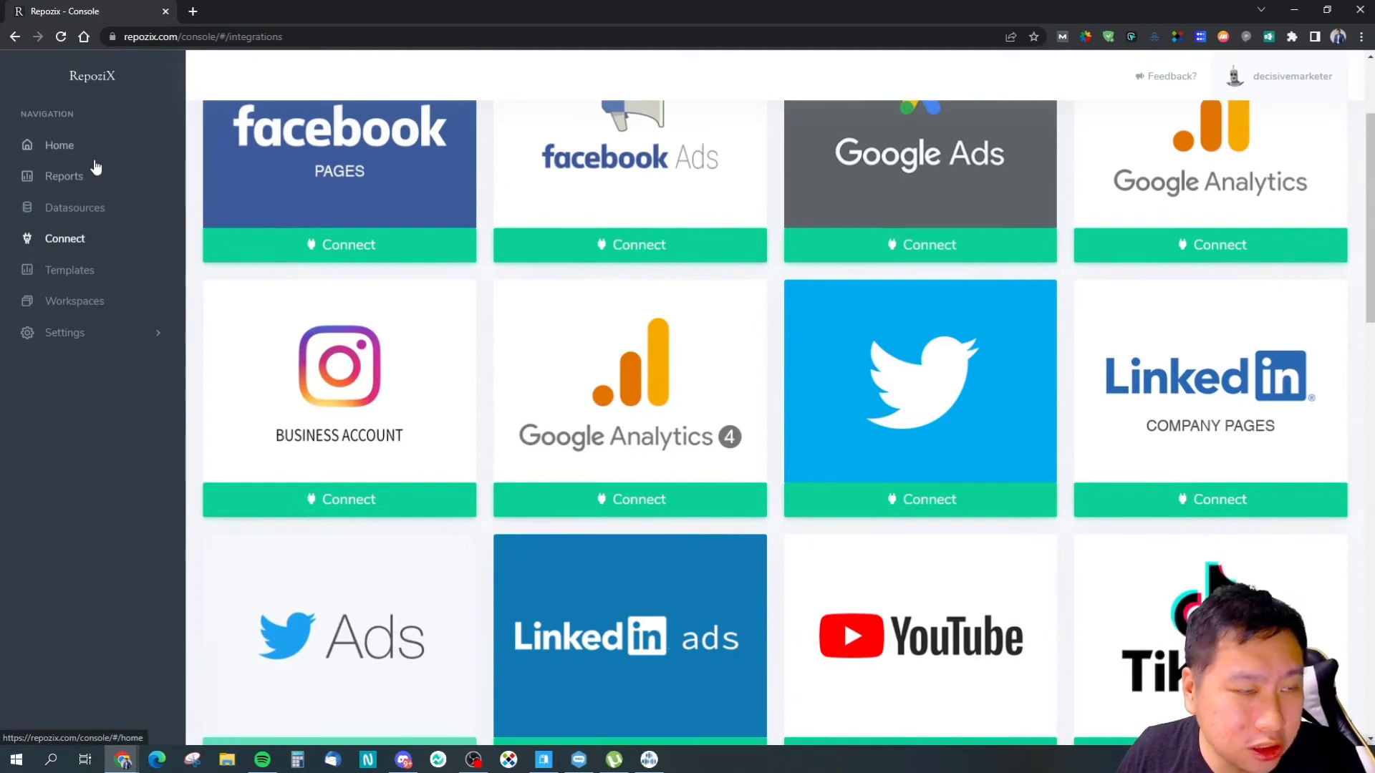
left_click(61, 178)
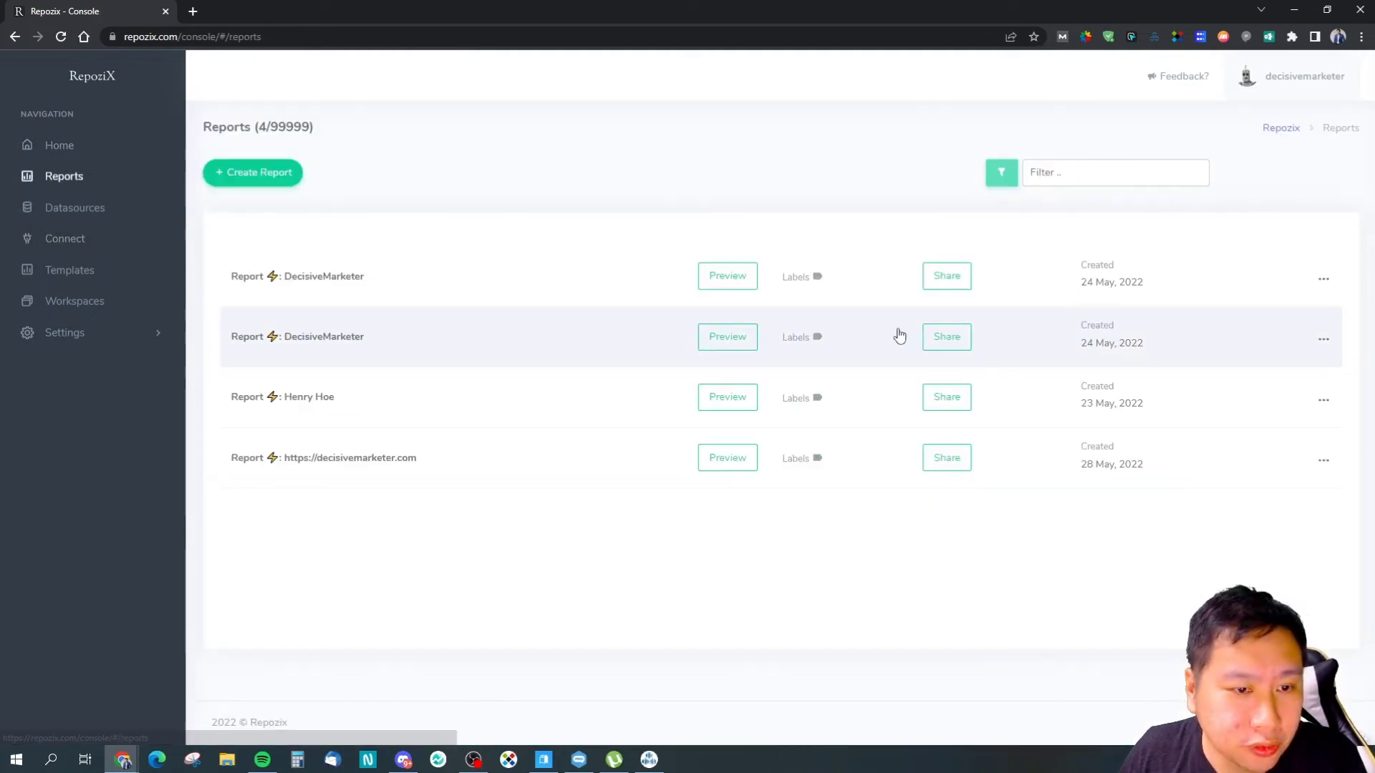
left_click(956, 279)
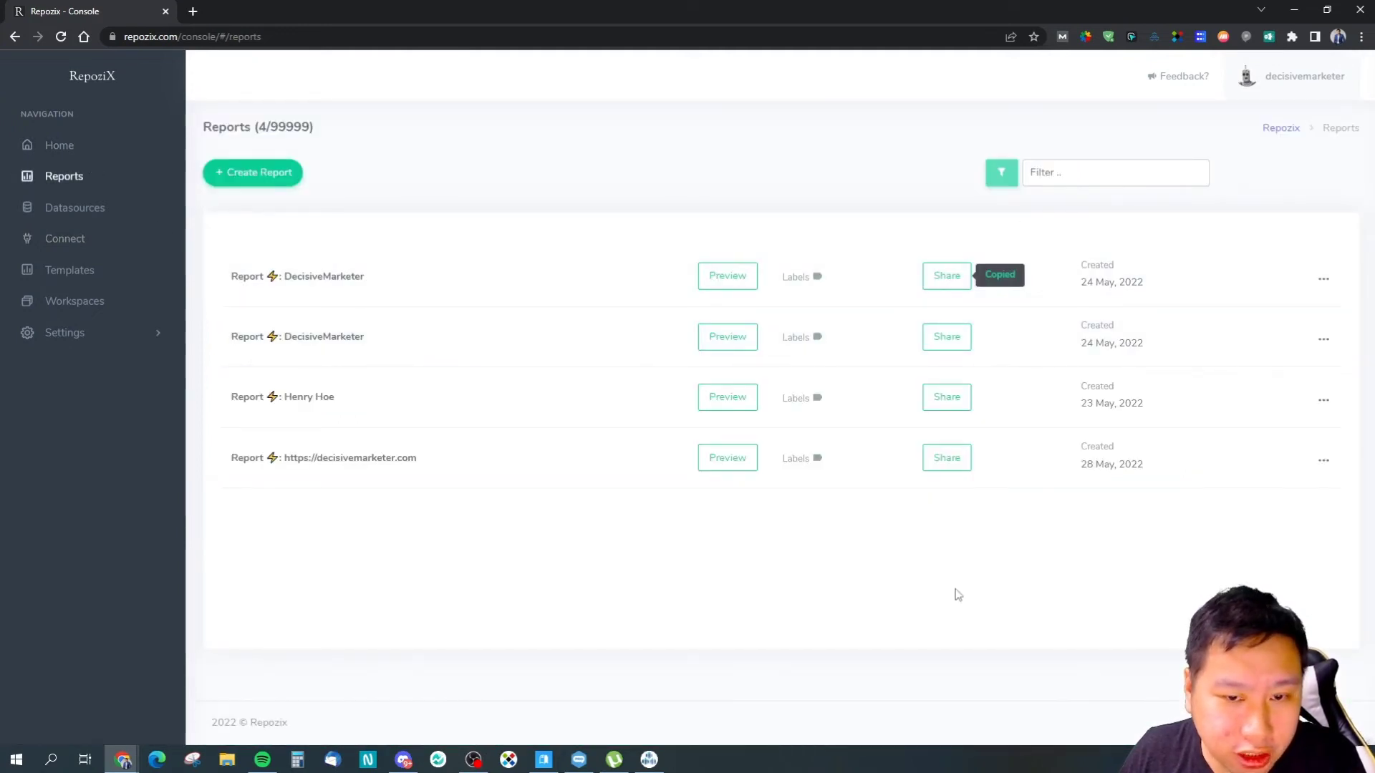
left_click(960, 459)
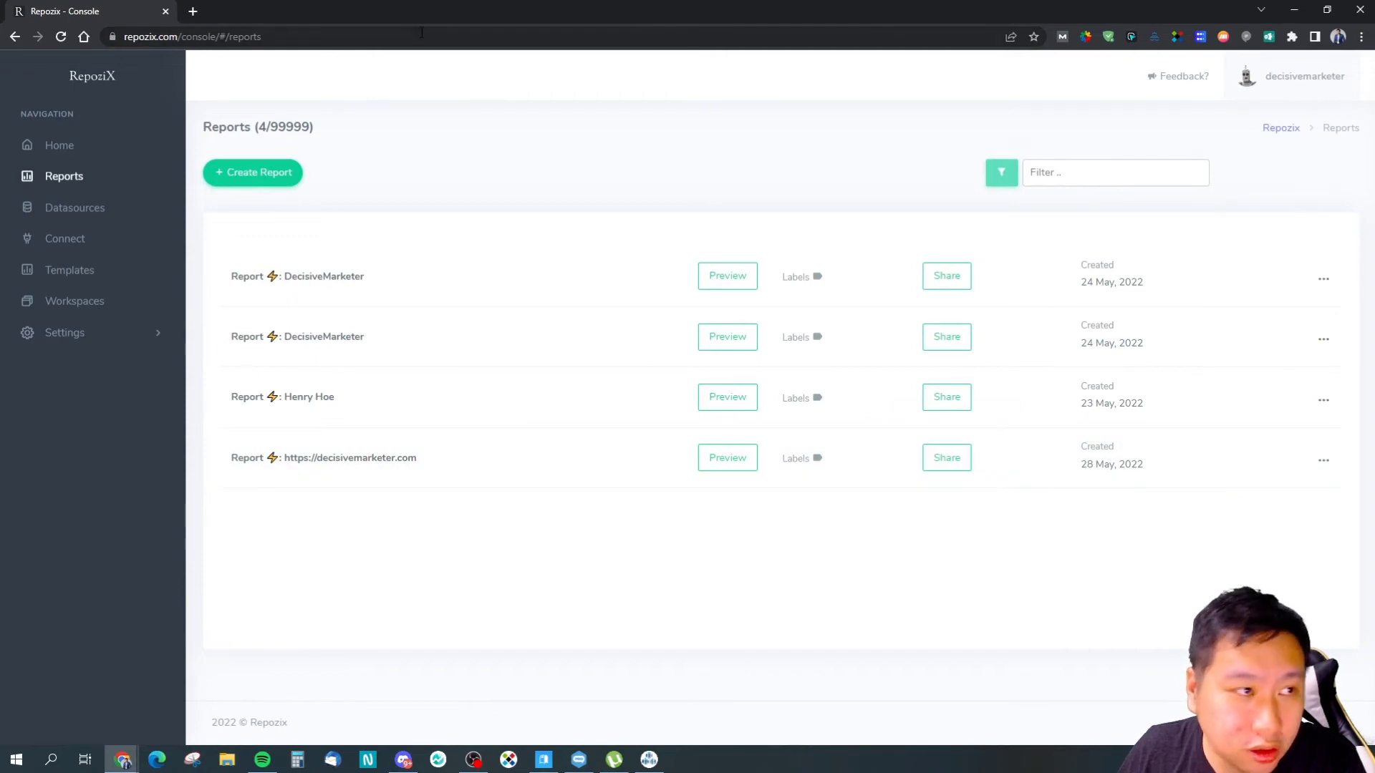
View the shared report through the copied link in an incognito window, and close that window to return to the reports list.
left_click(1361, 37)
left_click(1282, 89)
right_click(586, 36)
left_click(636, 158)
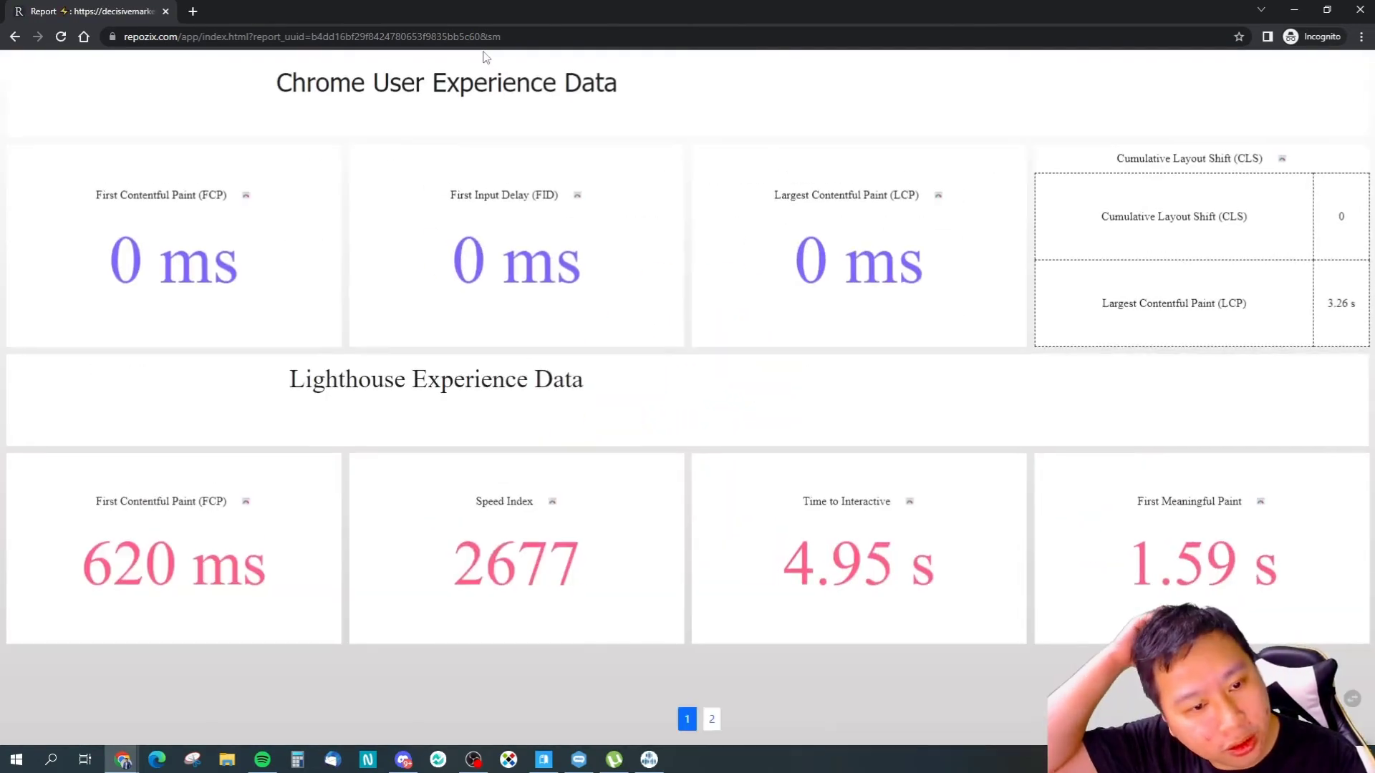
left_click(1360, 10)
mouse_move(822, 346)
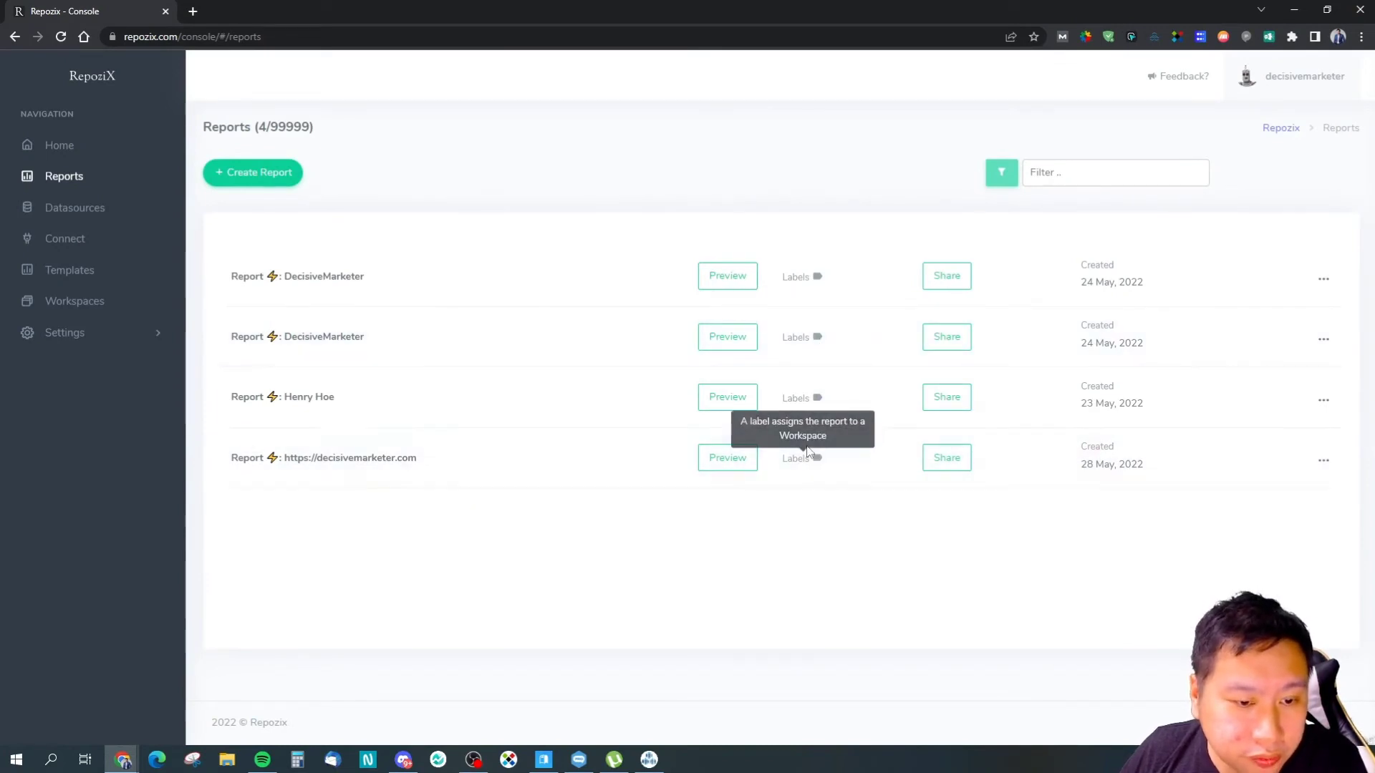
left_click(1324, 462)
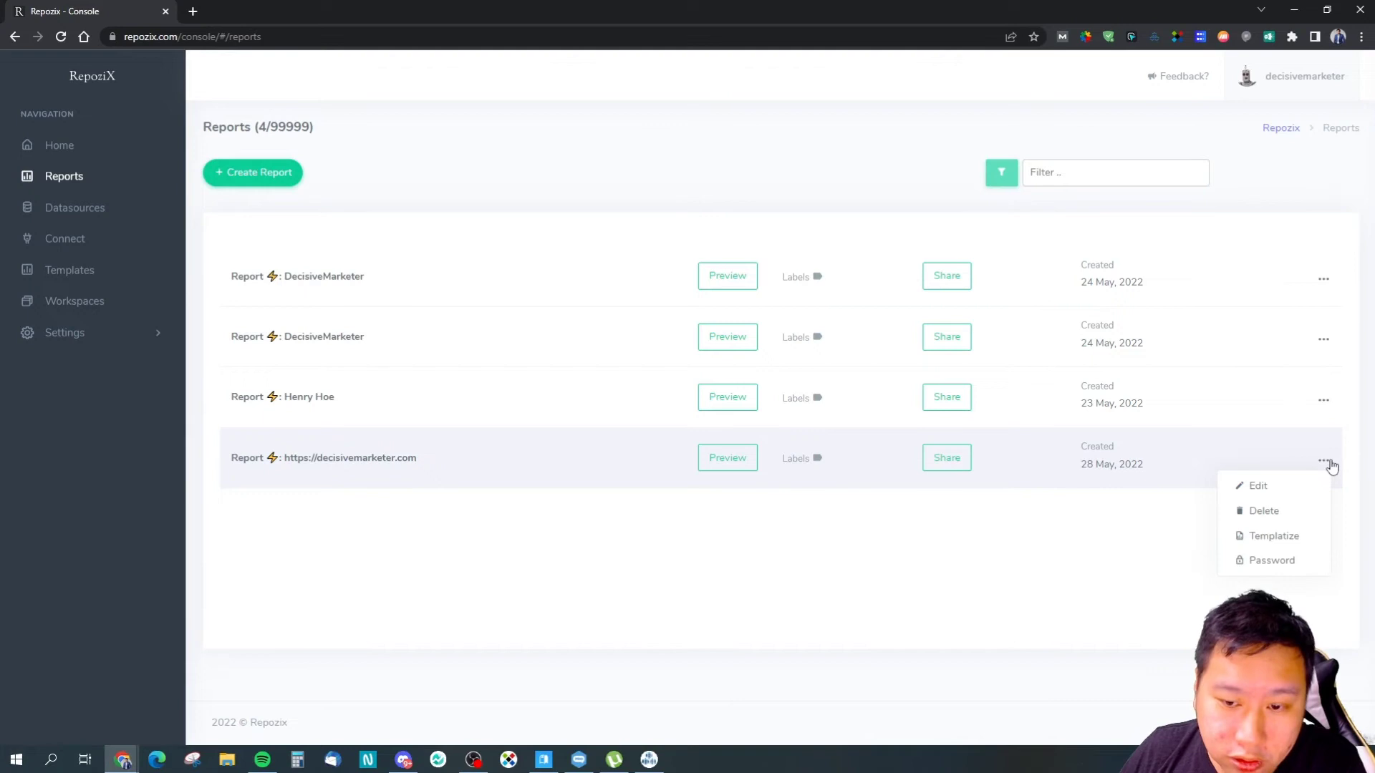
left_click(1331, 466)
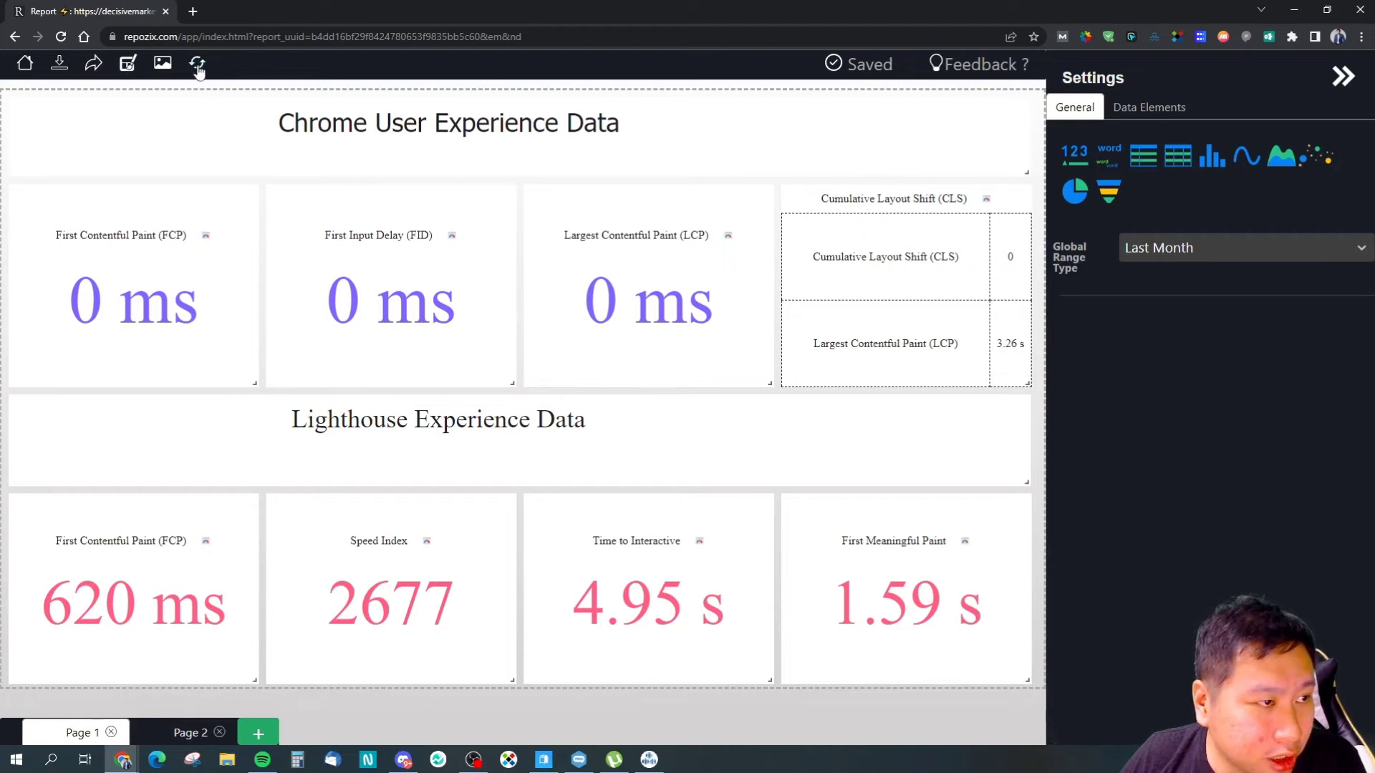
mouse_move(963, 255)
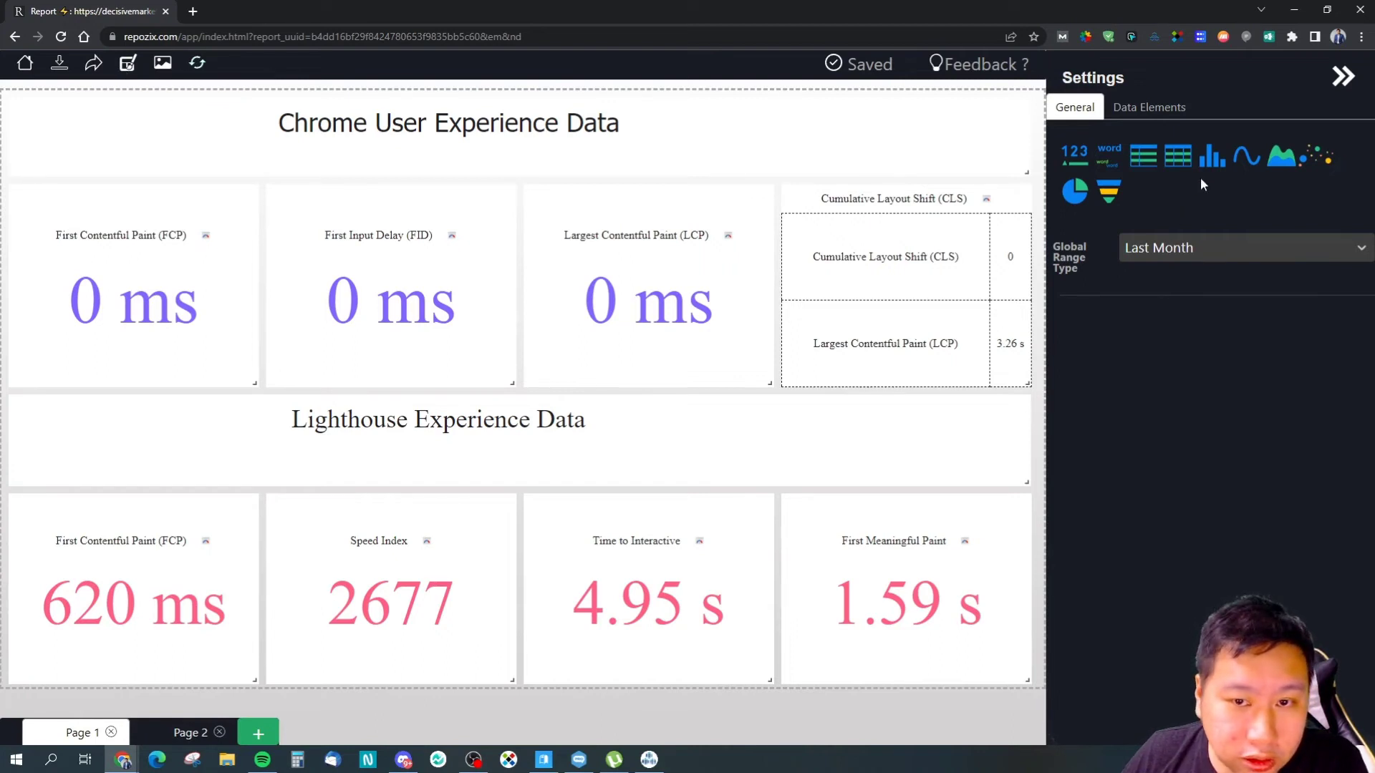
left_click(1150, 109)
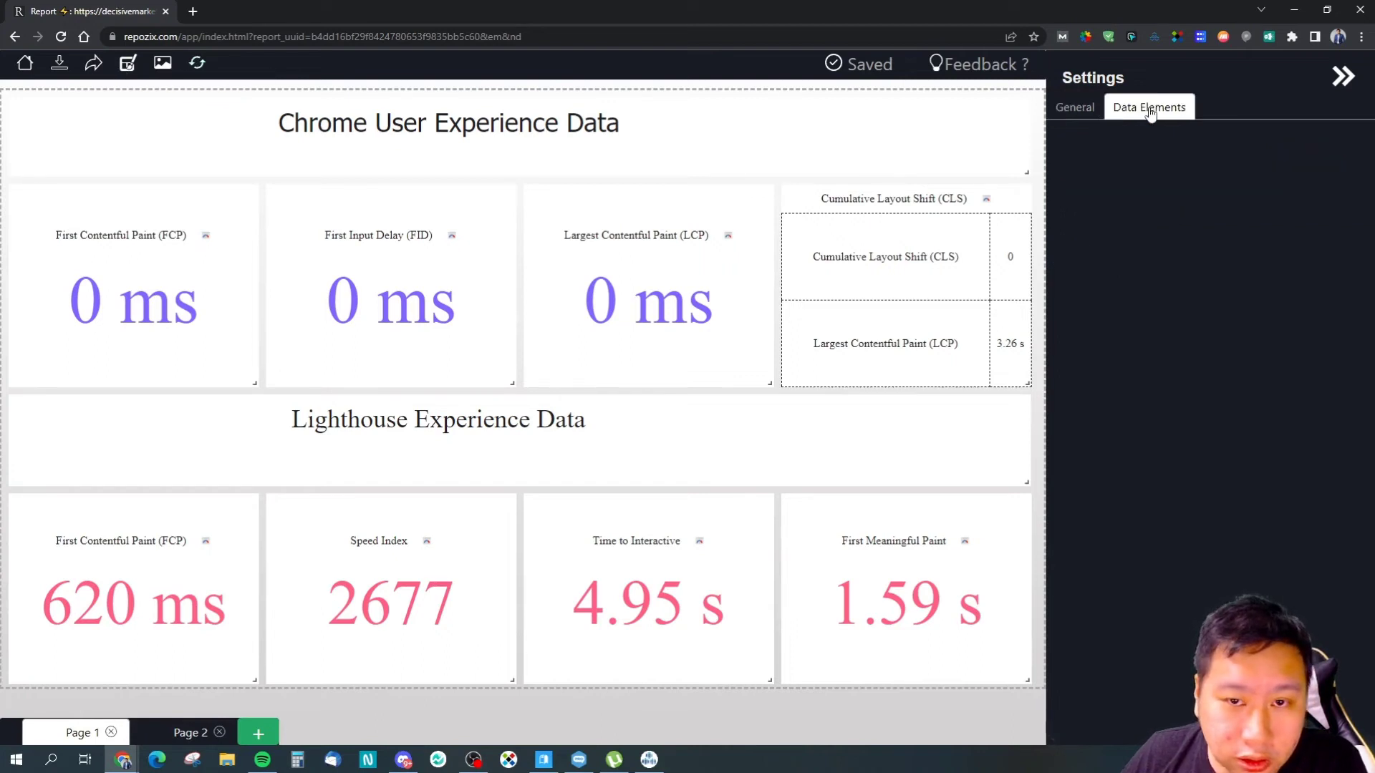
left_click(1087, 111)
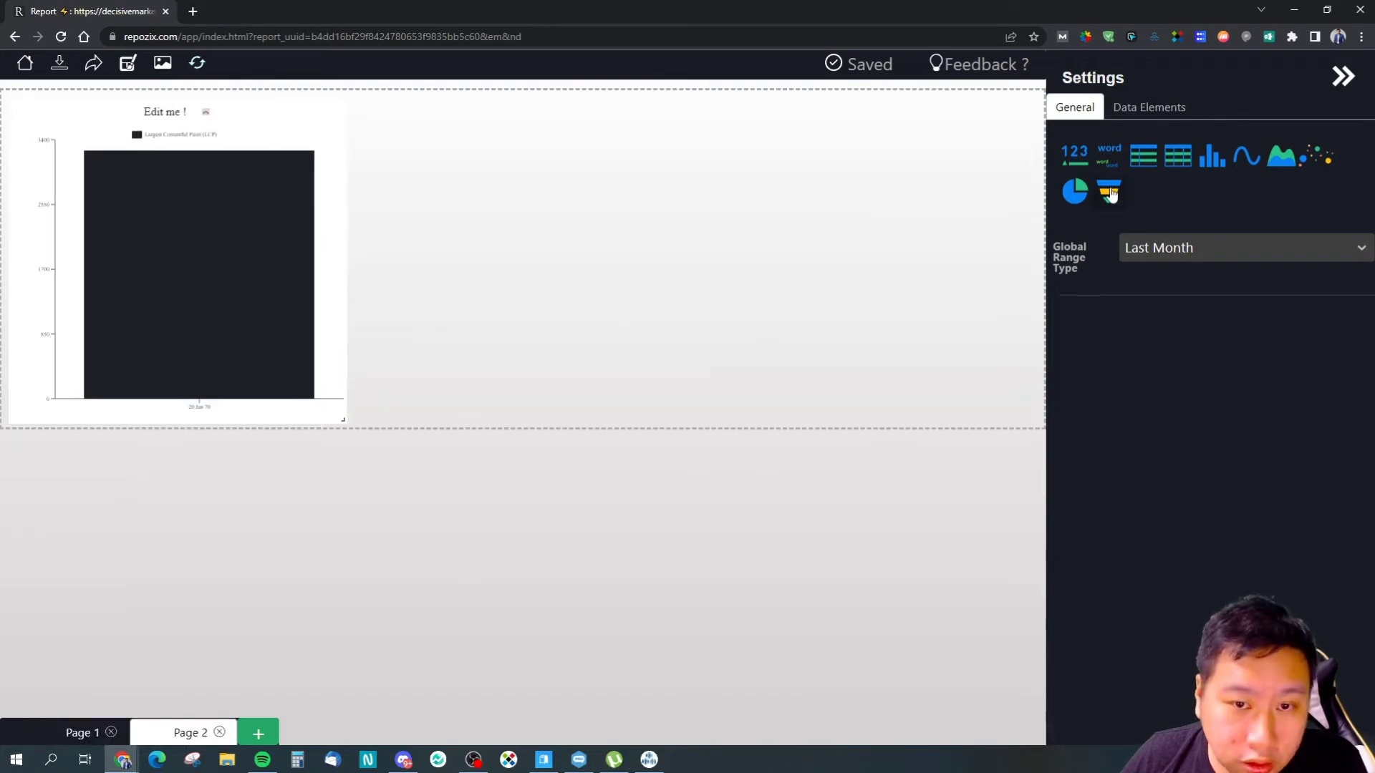
On Page 2, set the report's global range type to Last Calendar Month.
left_click(1194, 247)
left_click(1153, 407)
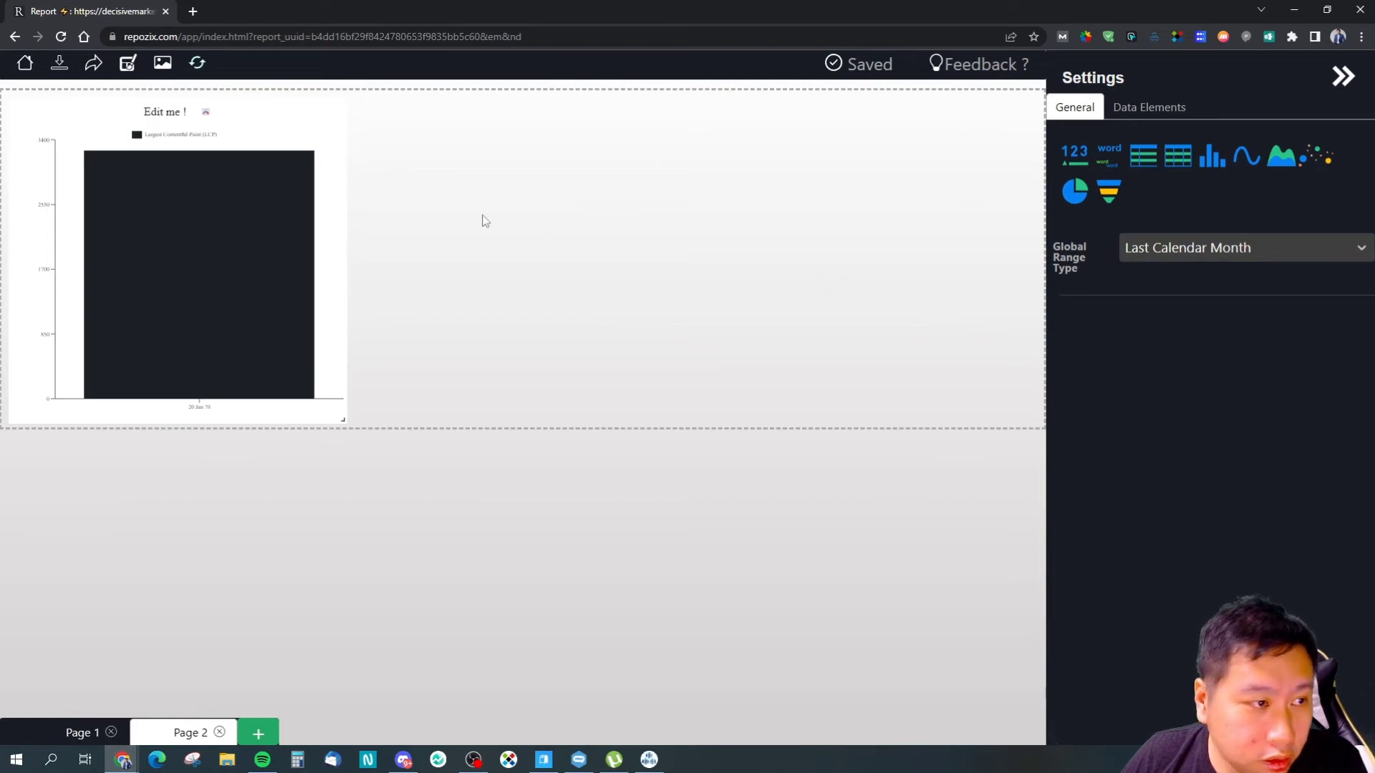
Add a funnel chart beside the existing bar chart on Page 2, and a scatter chart next to the funnel.
left_click_drag(1103, 238, 399, 131)
left_click_drag(432, 152, 690, 421)
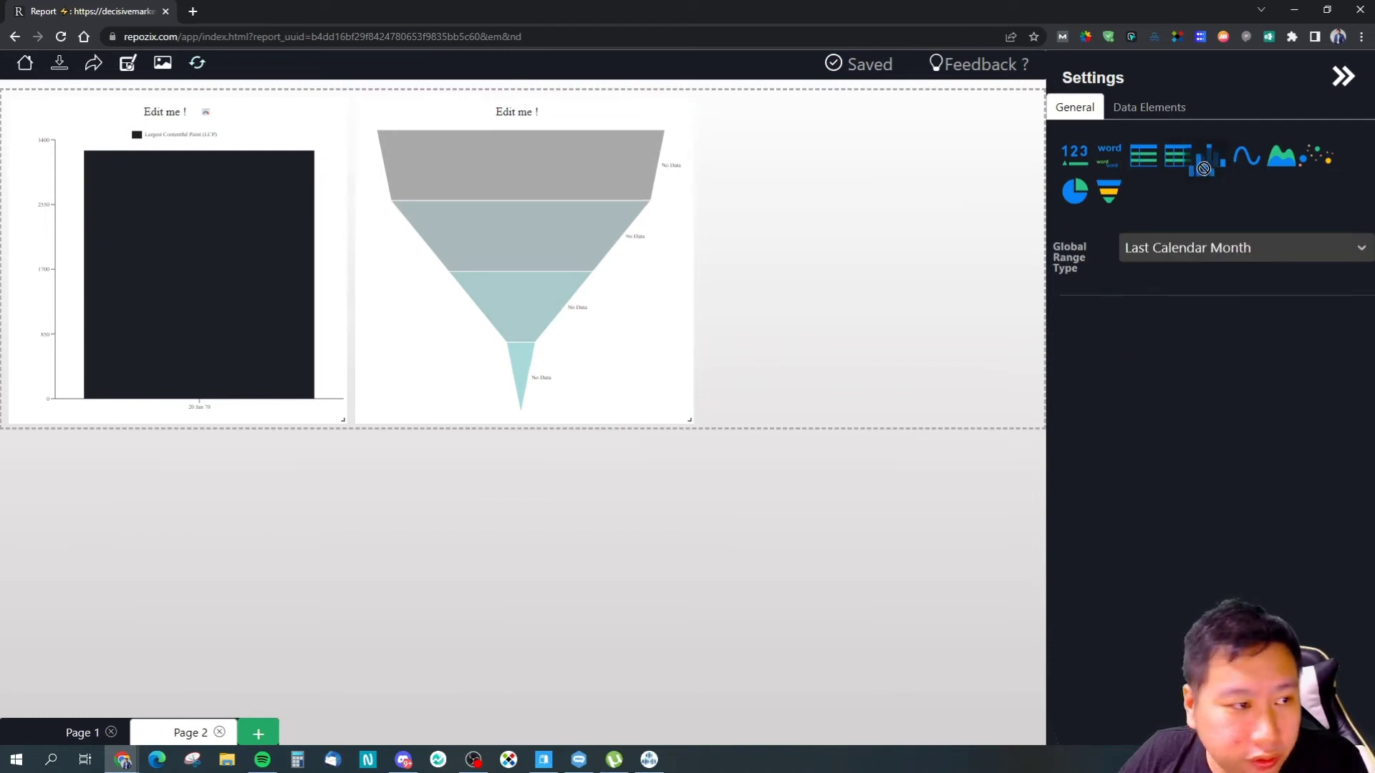
left_click_drag(1327, 166, 1022, 407)
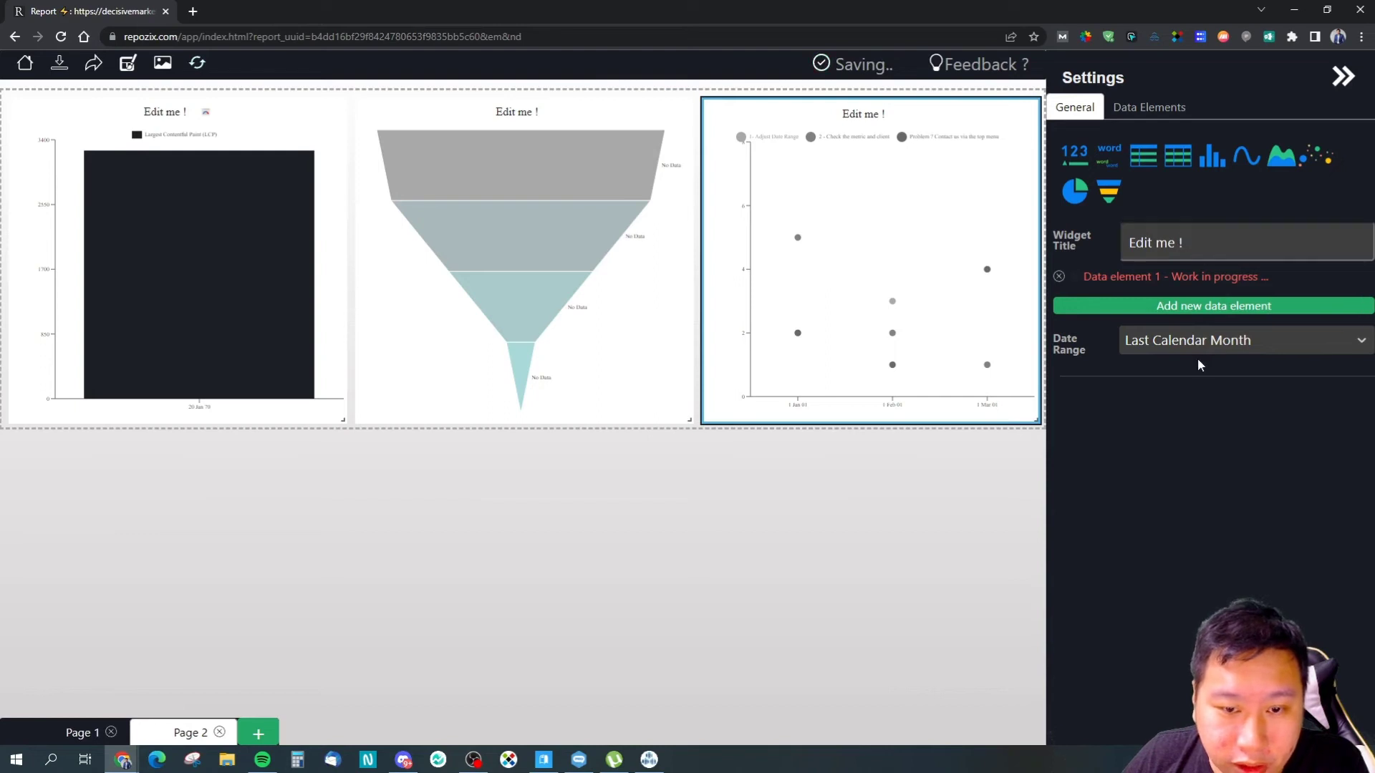
Review the date range options of the scatter chart.
left_click(1163, 345)
scroll(1193, 458, "down", 3)
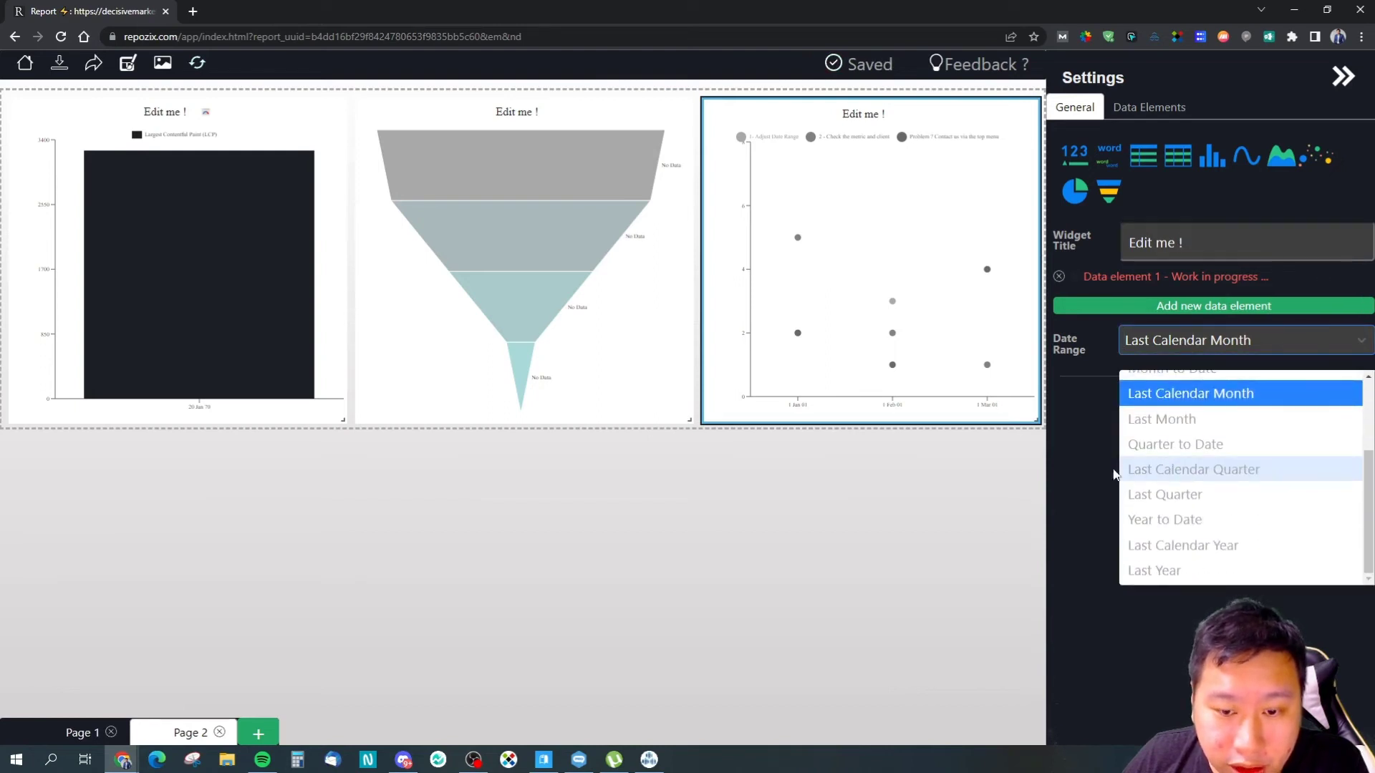
left_click(1111, 476)
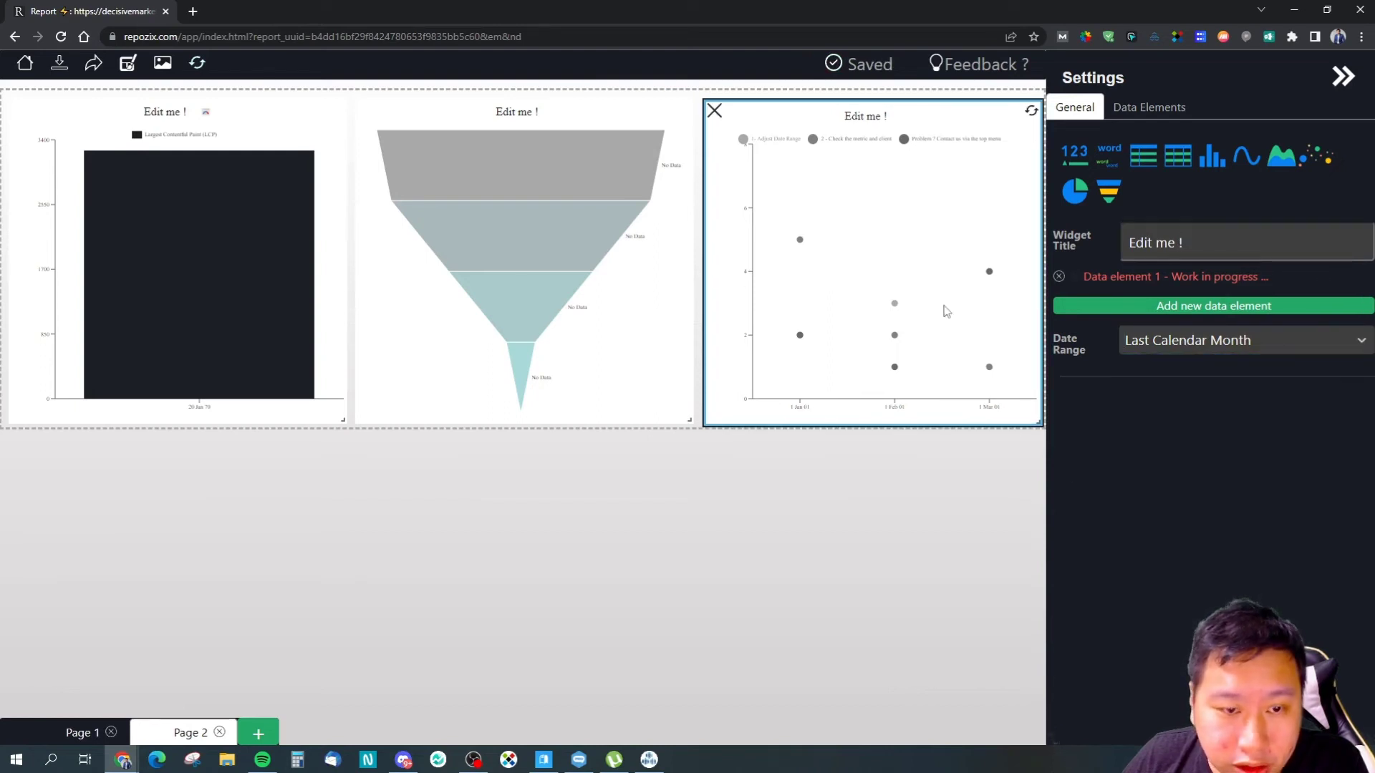
Set the funnel chart's date range to Week to Date and compare it with the scatter chart's date range.
left_click(625, 215)
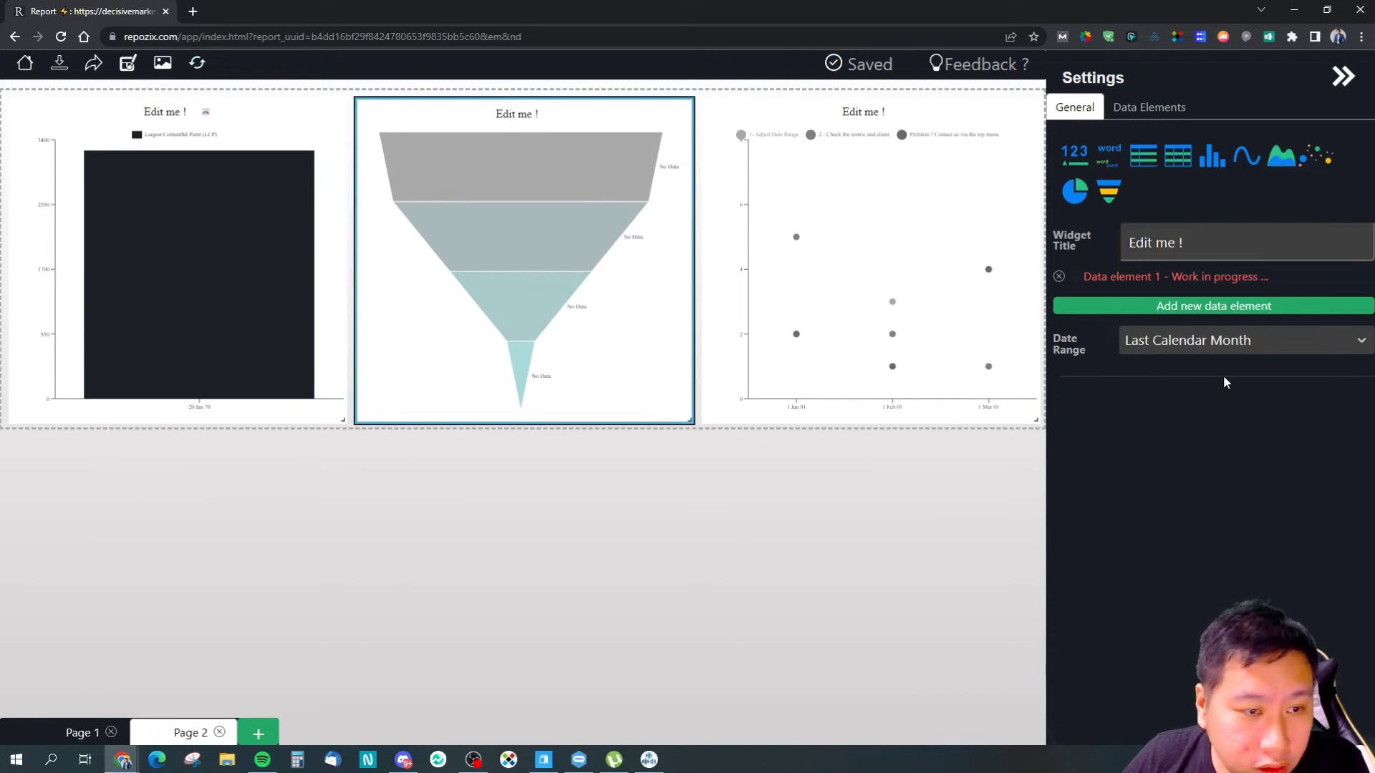
left_click(1227, 342)
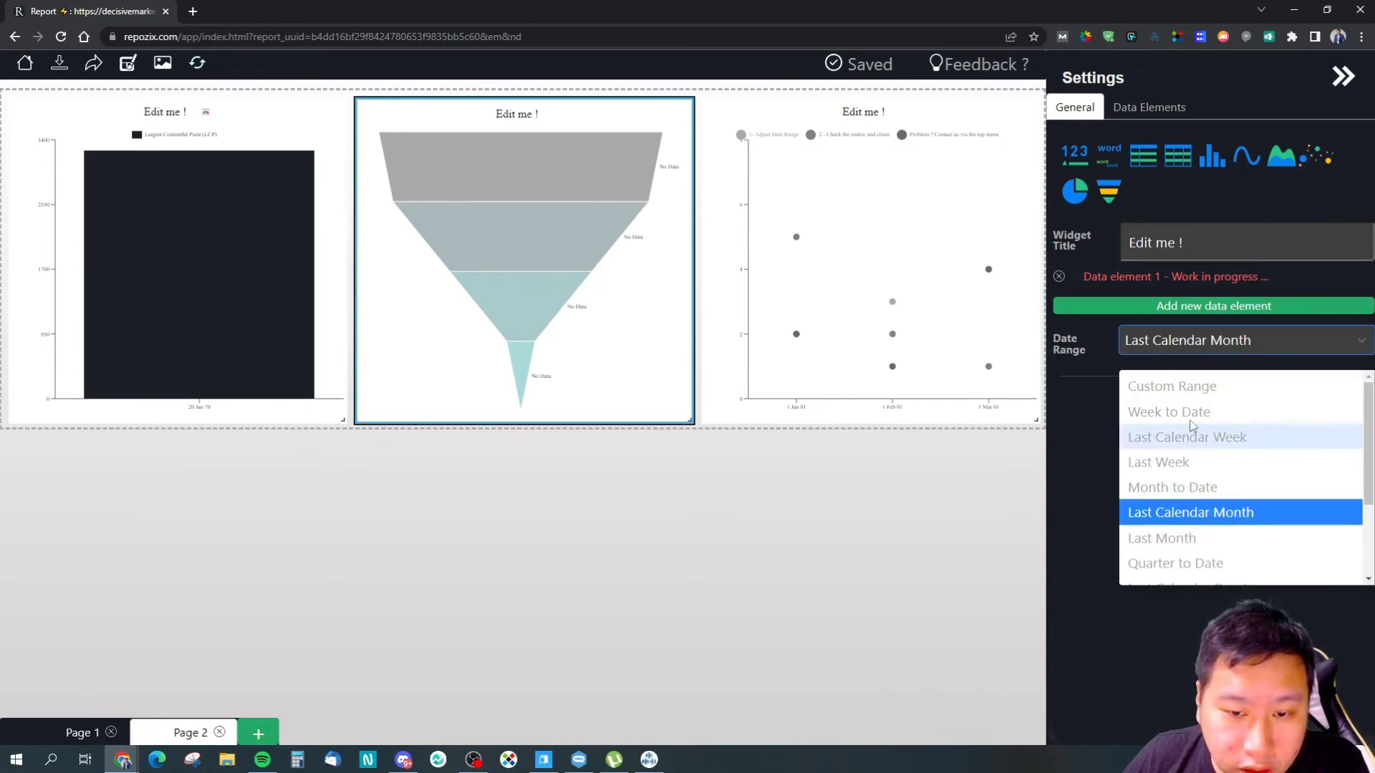
left_click(1166, 413)
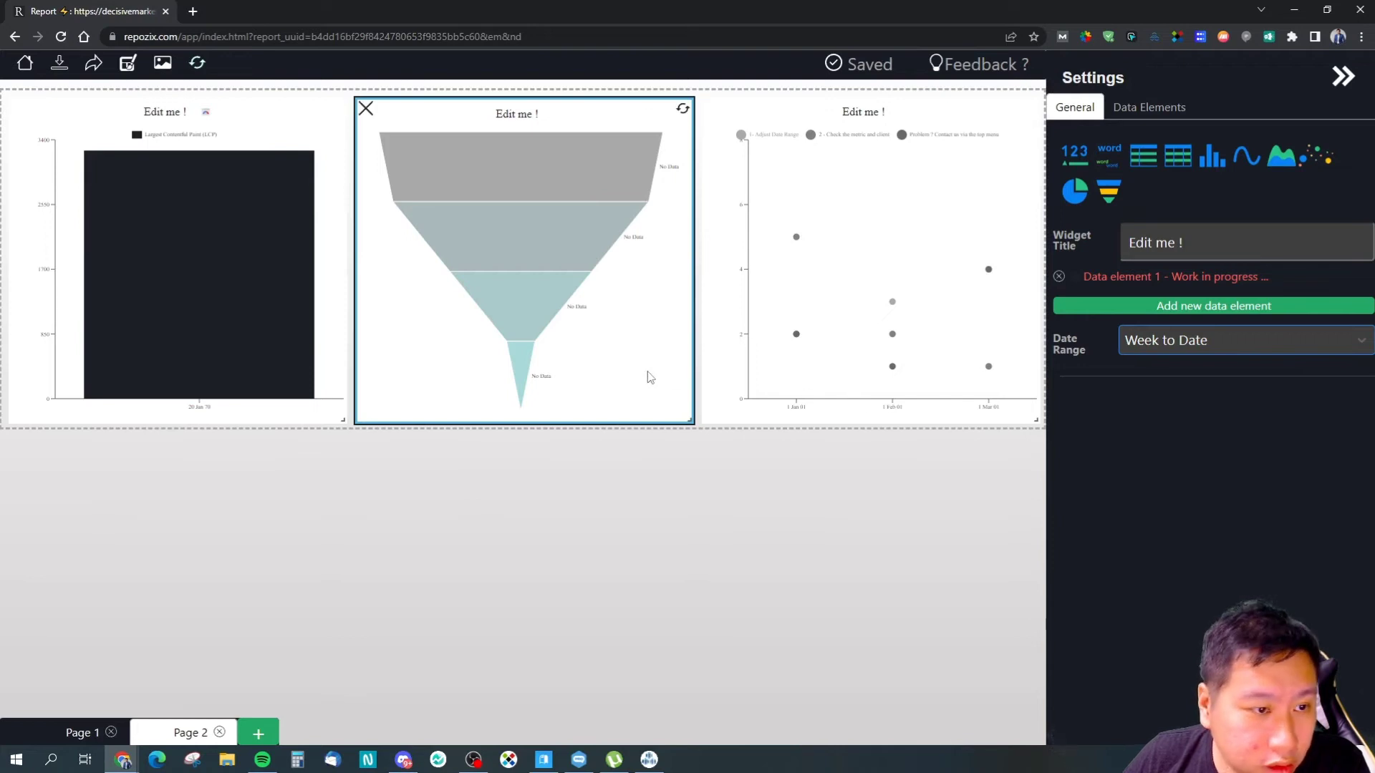
left_click(1183, 349)
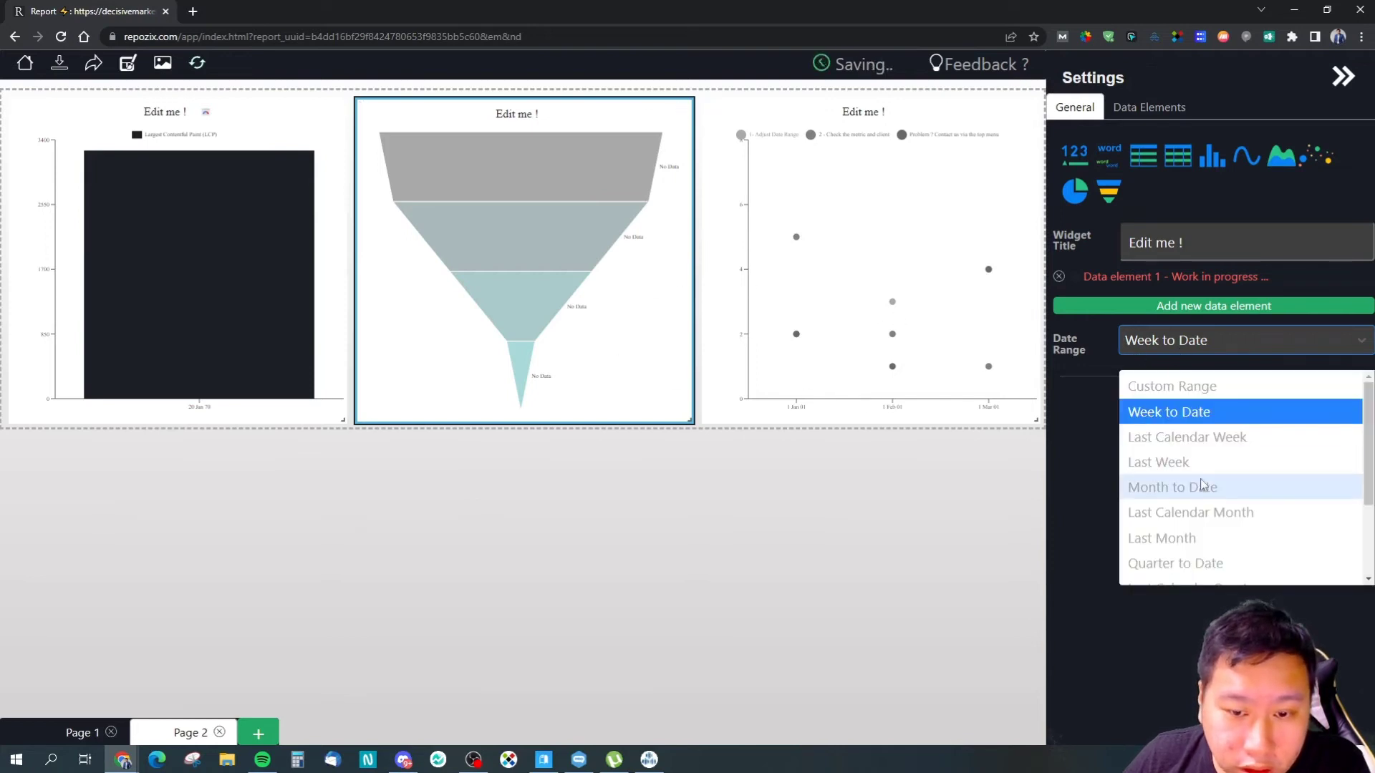
scroll(1206, 530, "down", 2)
scroll(1206, 543, "up", 2)
left_click(1018, 514)
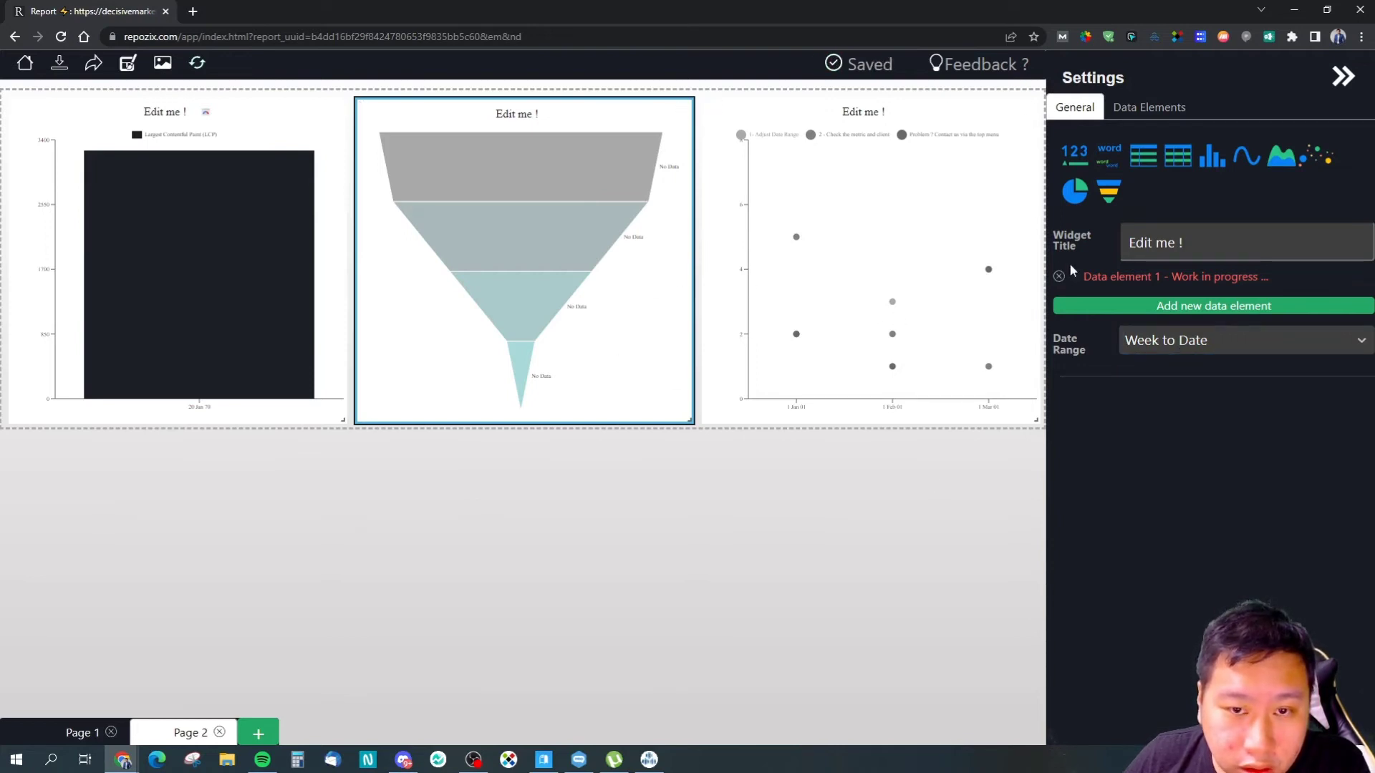
left_click(829, 206)
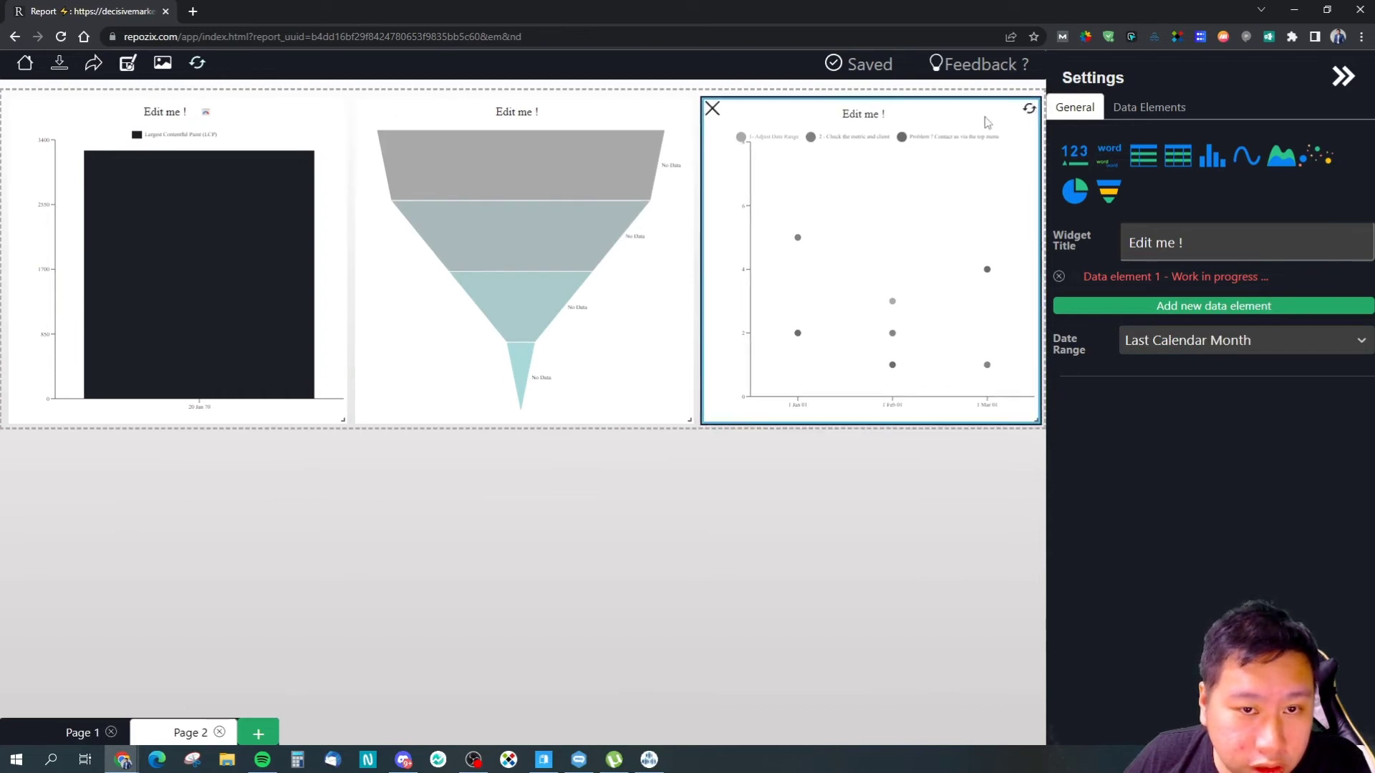
left_click(684, 120)
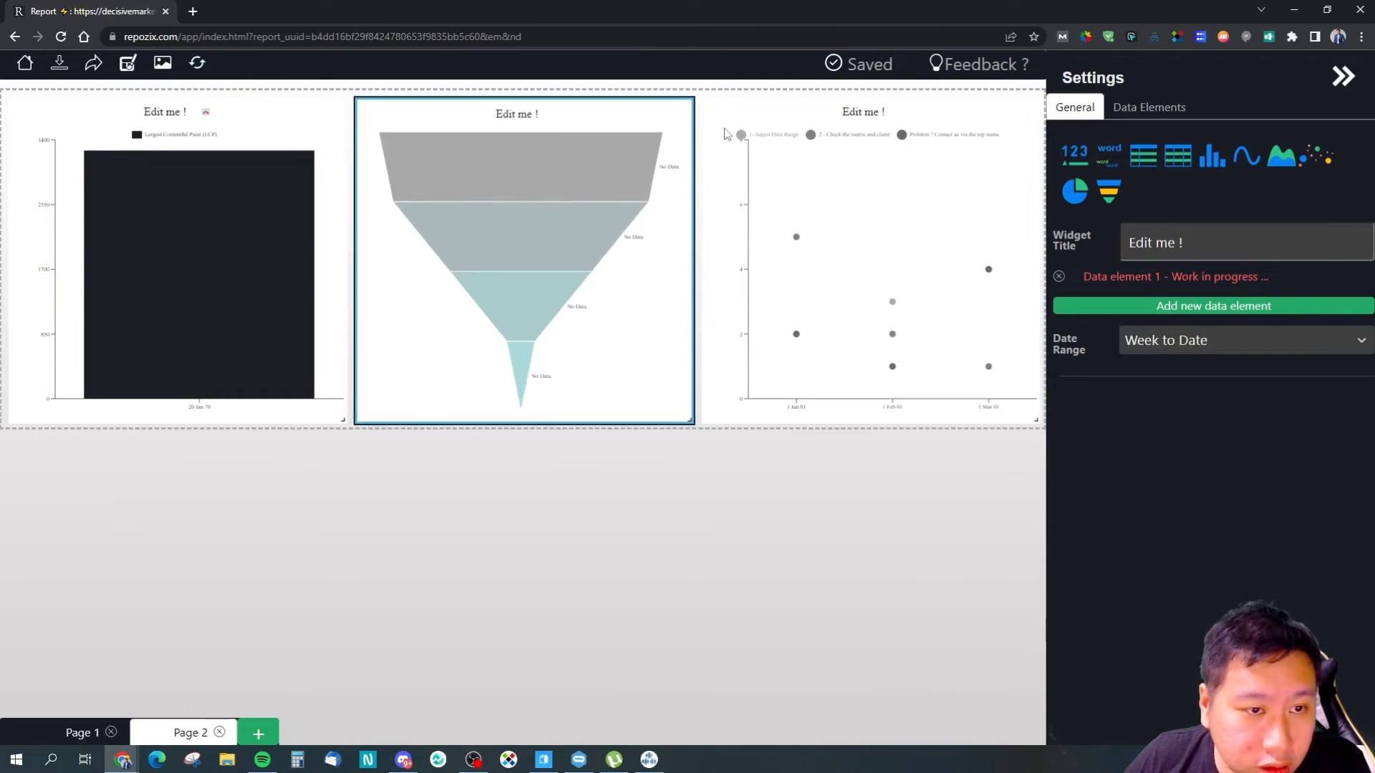
left_click(832, 141)
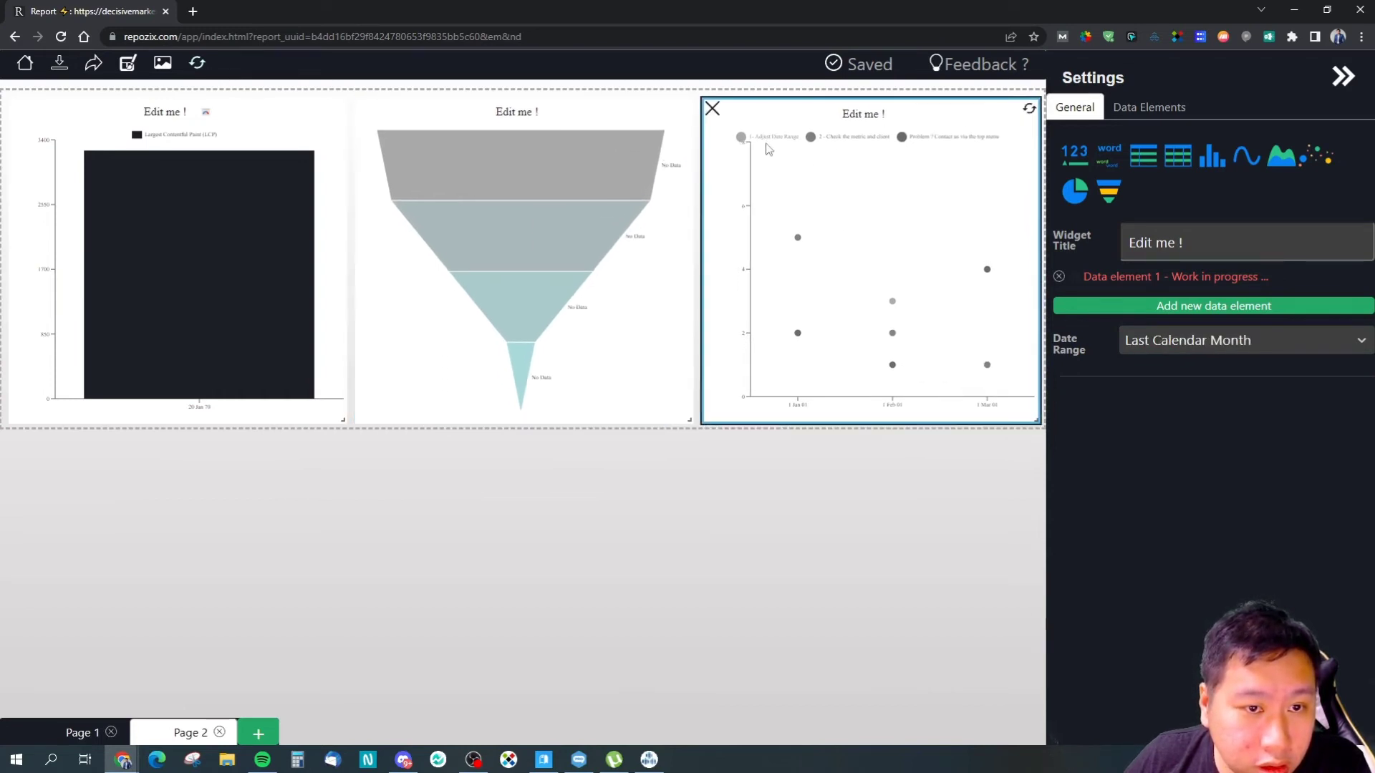
left_click(1160, 278)
left_click(1212, 192)
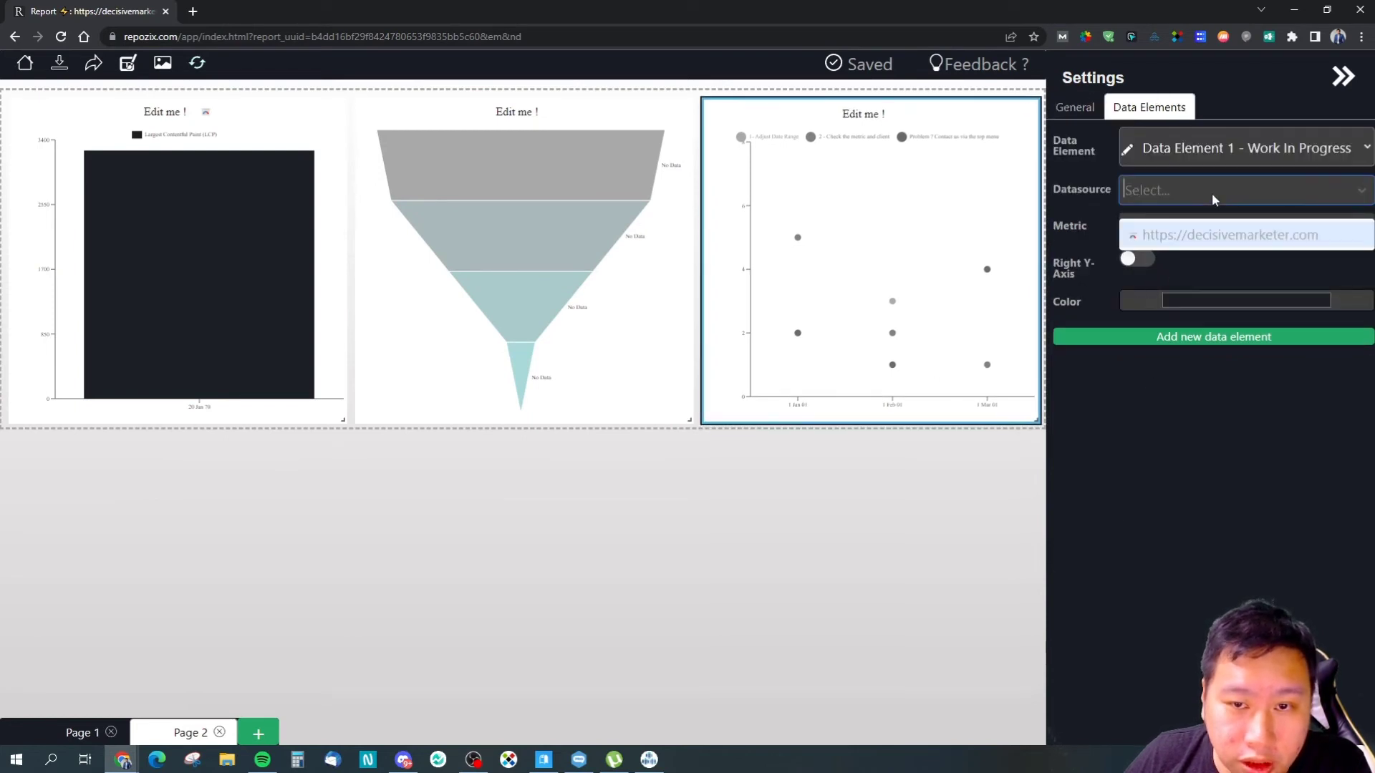
left_click(1076, 111)
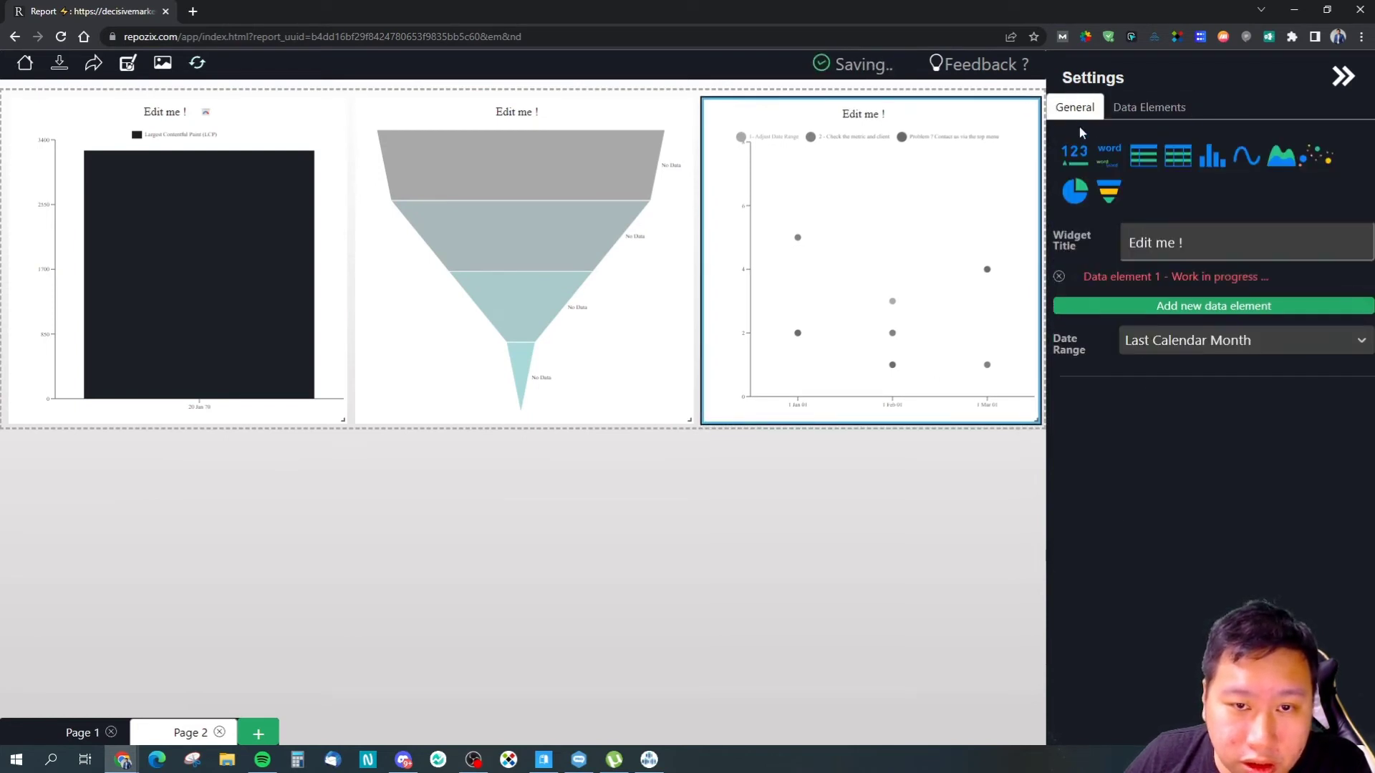
left_click(1112, 279)
left_click(1229, 200)
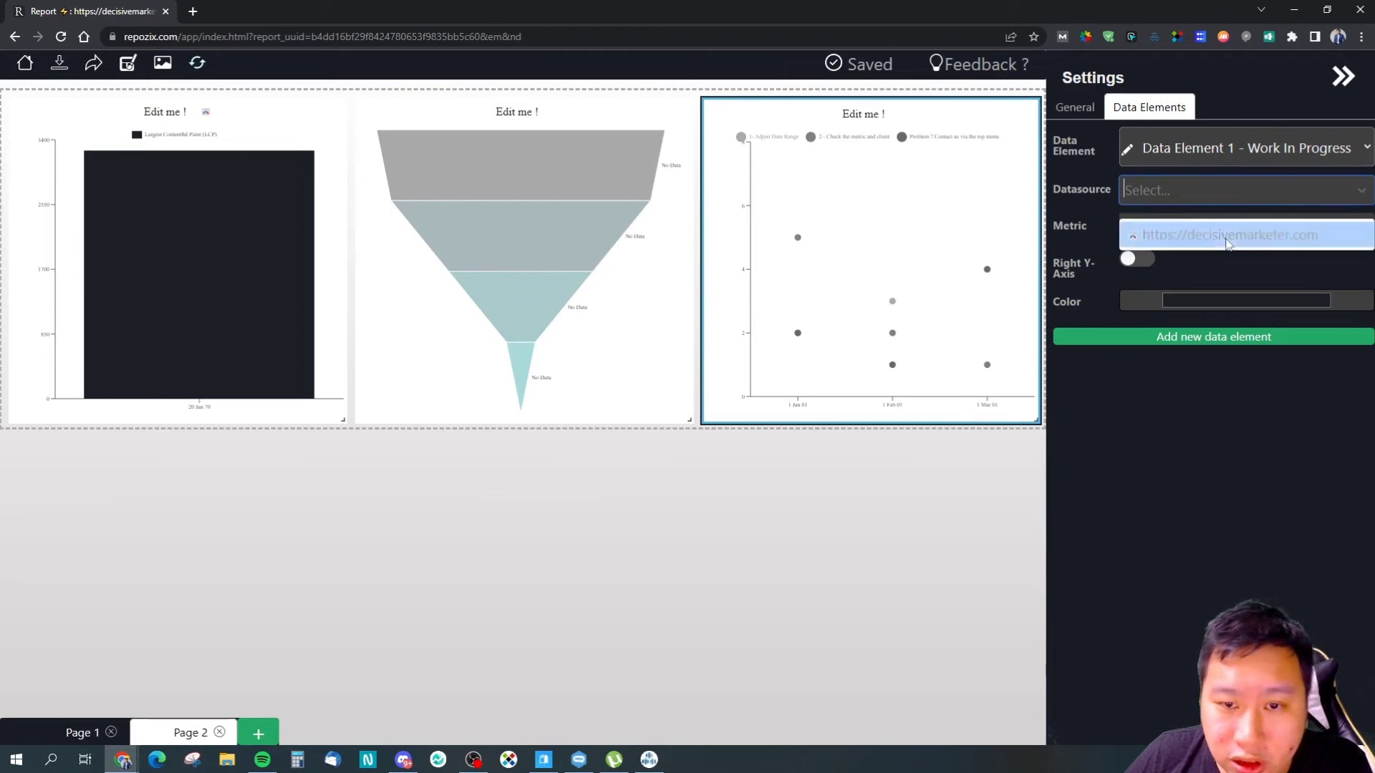
left_click(1211, 231)
scroll(1231, 459, "down", 2)
scroll(1217, 451, "up", 2)
left_click(1218, 452)
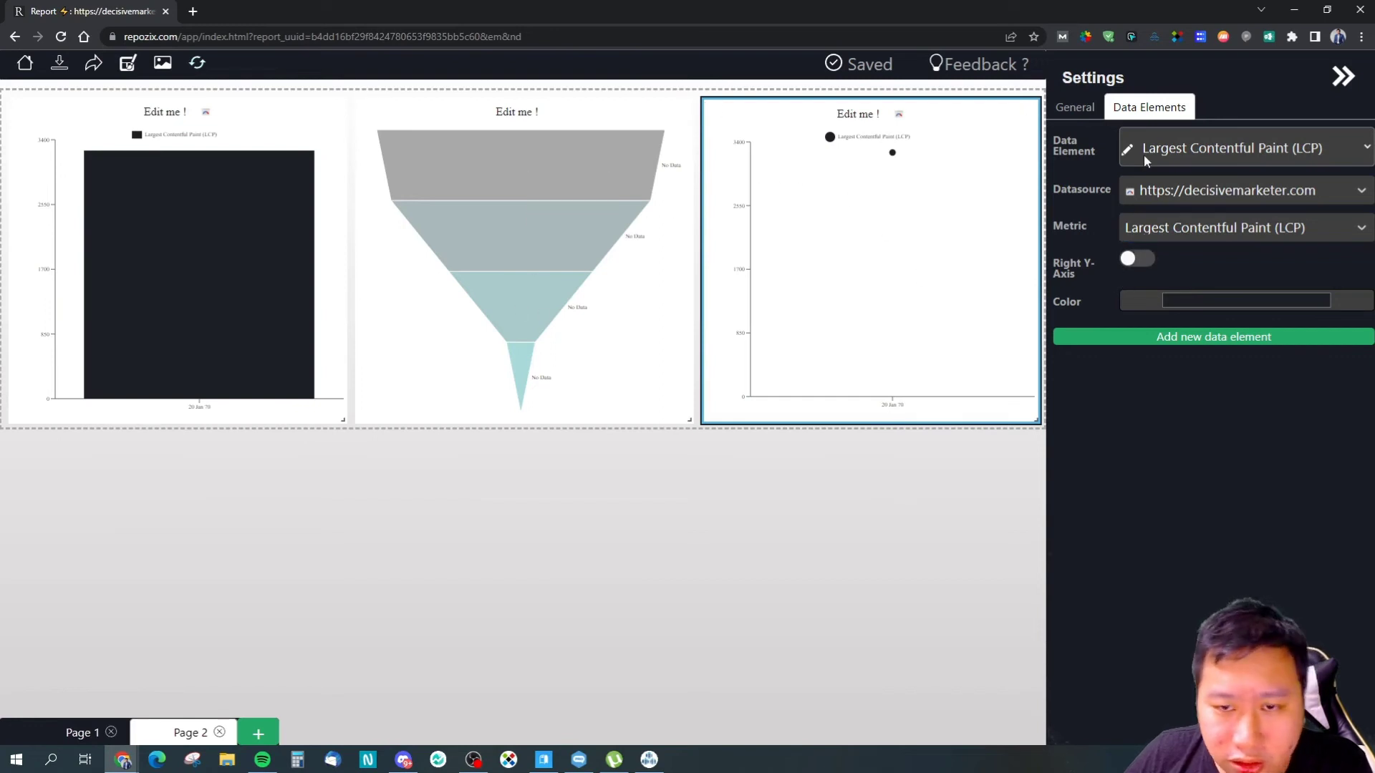
left_click(1101, 112)
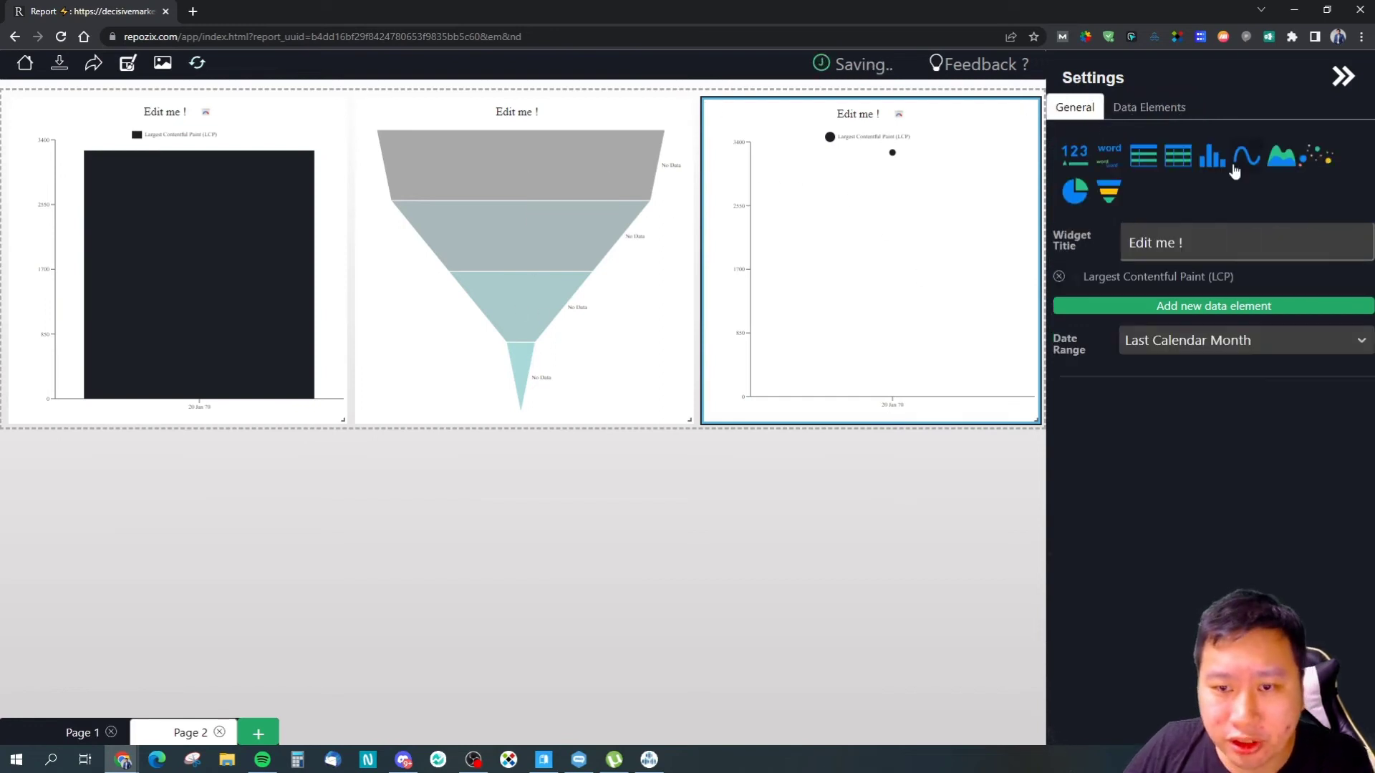
left_click(519, 267)
left_click(1180, 307)
left_click(1185, 192)
left_click(1180, 234)
left_click(1183, 229)
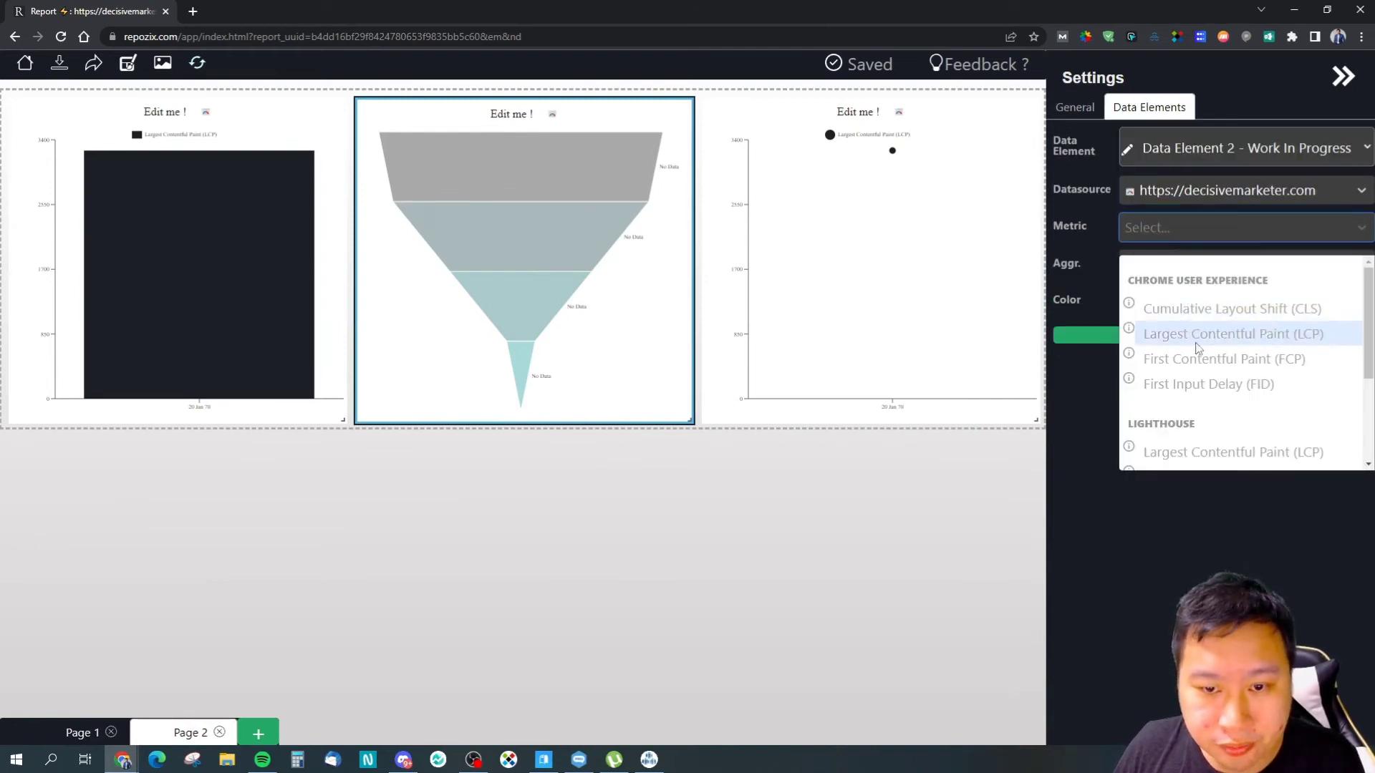
left_click(1155, 452)
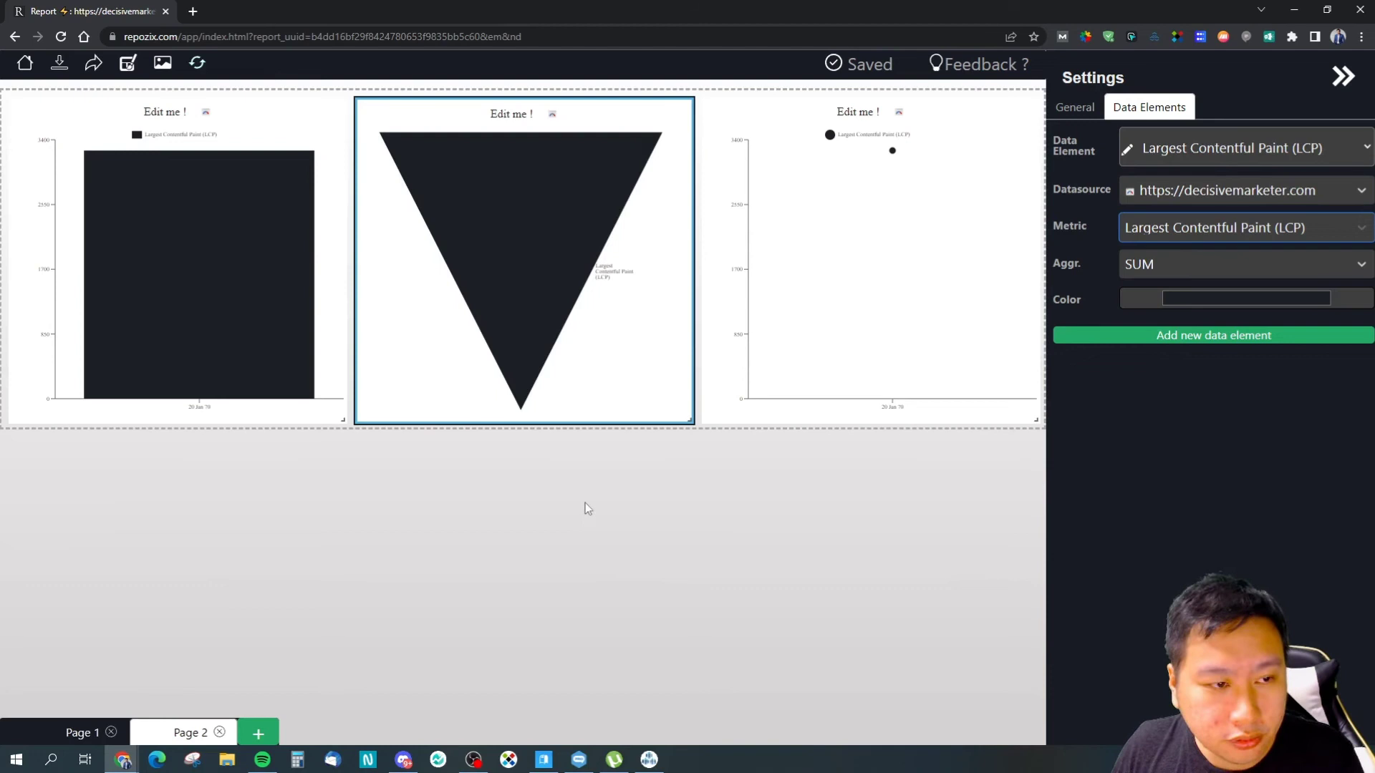
Try to recolour the funnel by setting its first, unconfigured data element to blue.
left_click(623, 290)
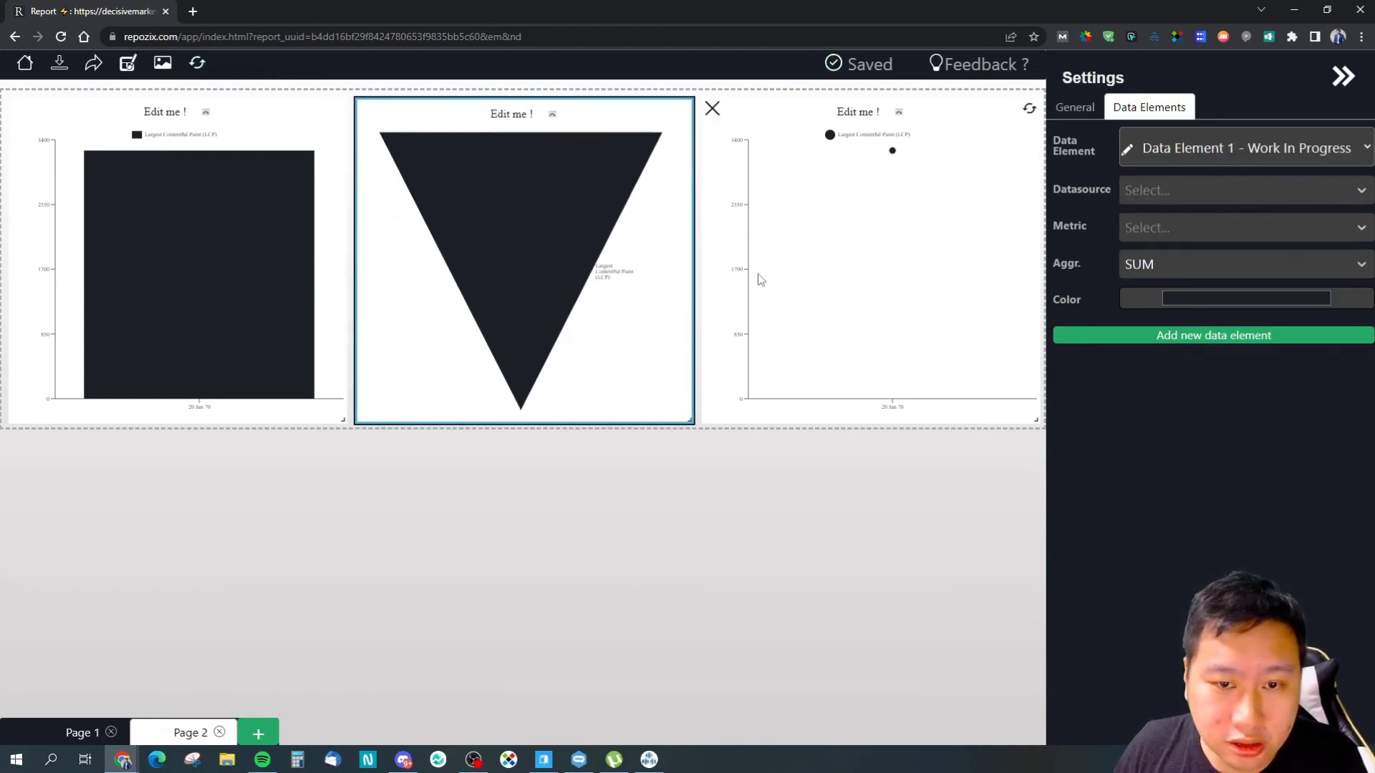
left_click(1201, 296)
left_click_drag(1229, 406, 1247, 319)
left_click(1067, 462)
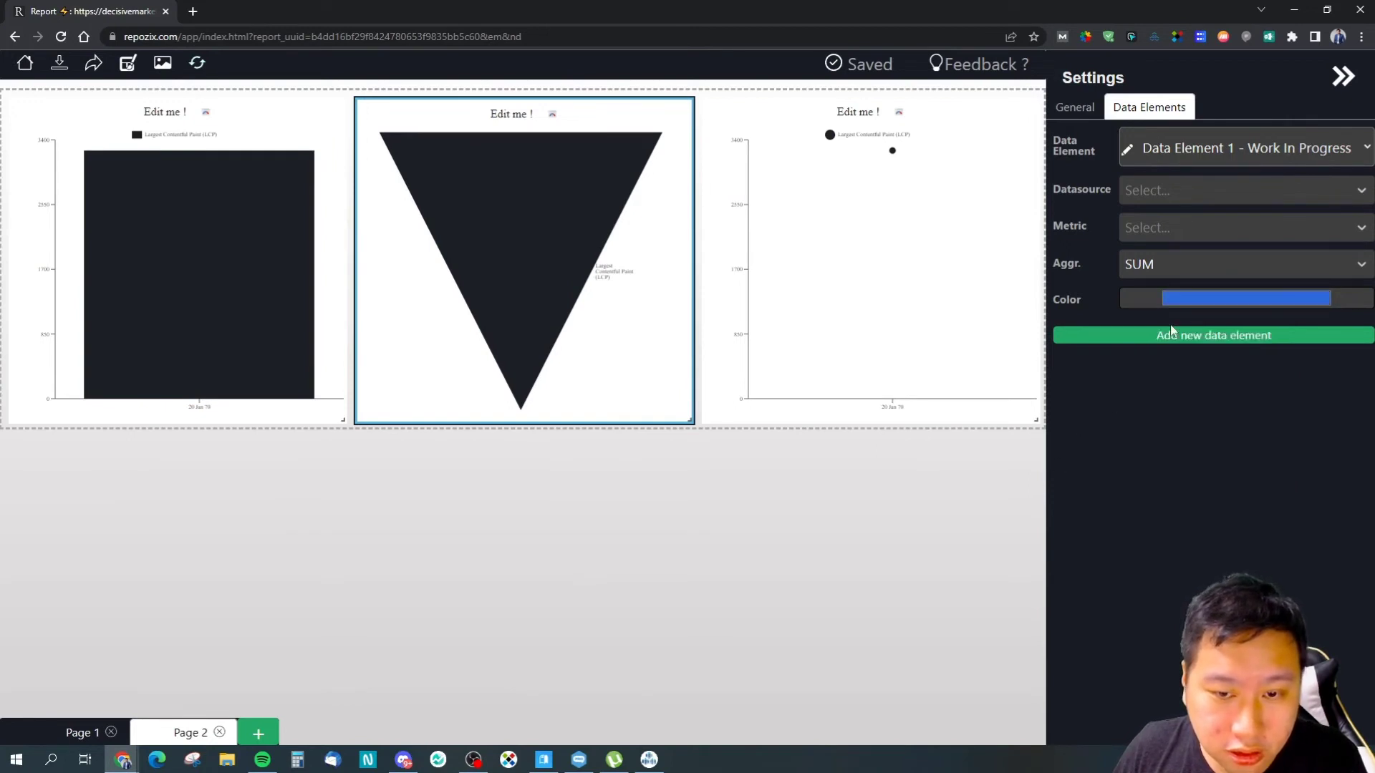
Check the funnel chart's data elements, and remove both the unconfigured one and the Largest Contentful Paint one.
left_click(514, 340)
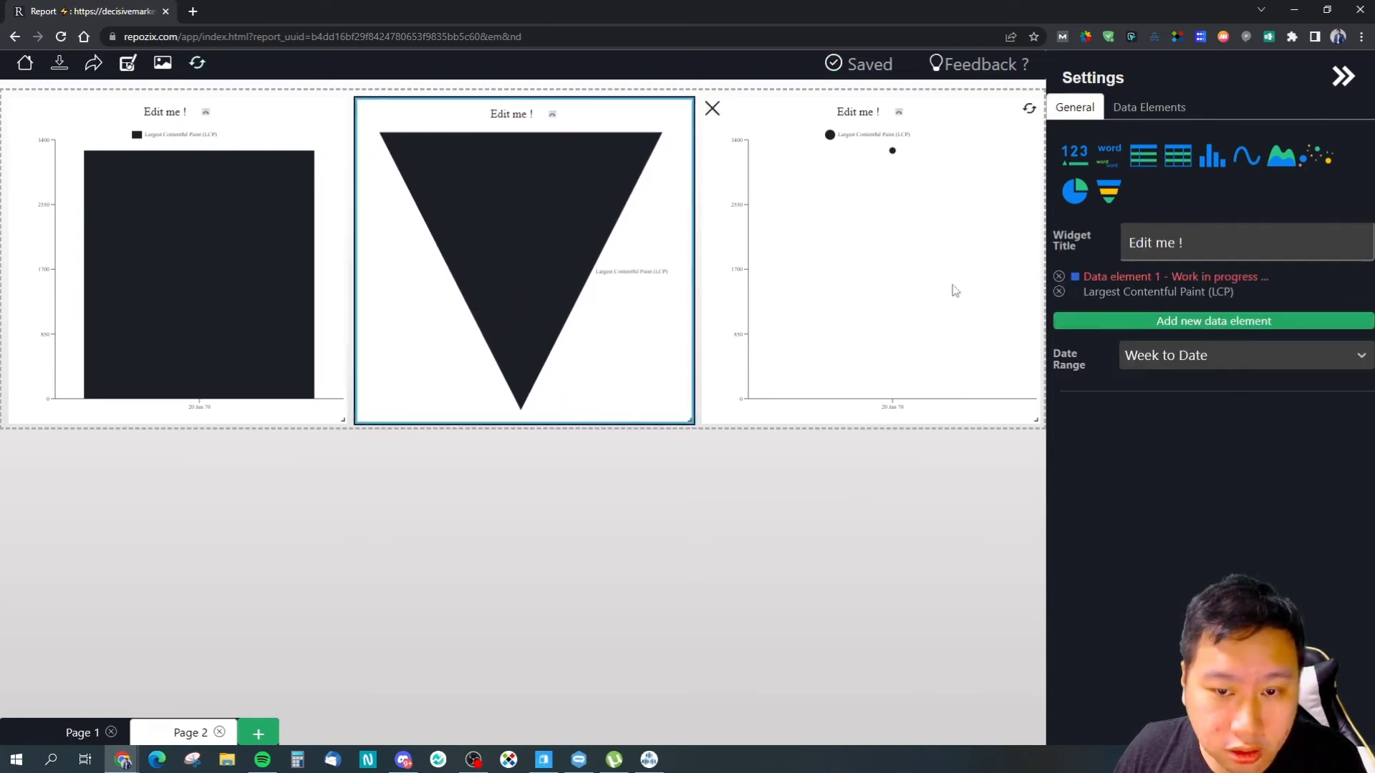
left_click(1134, 280)
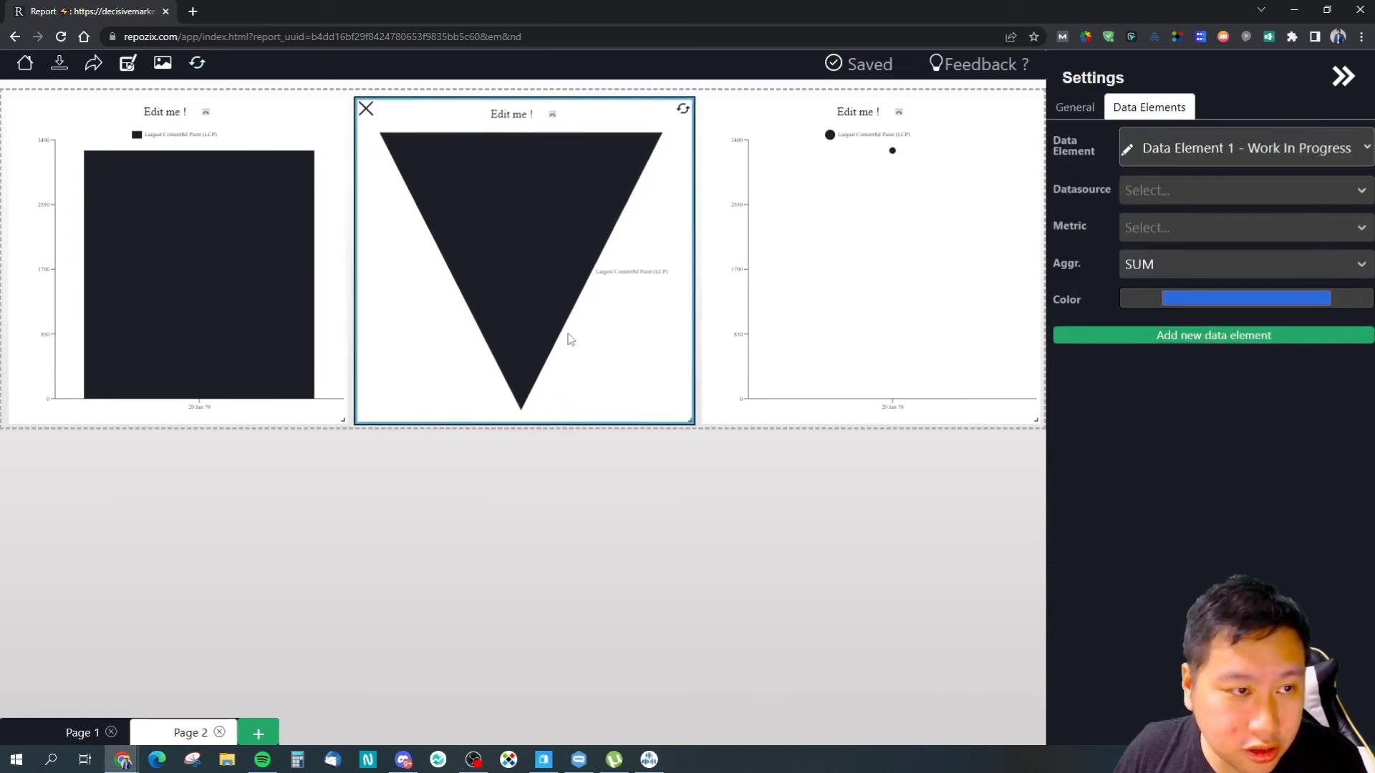
left_click(1080, 107)
left_click(1060, 276)
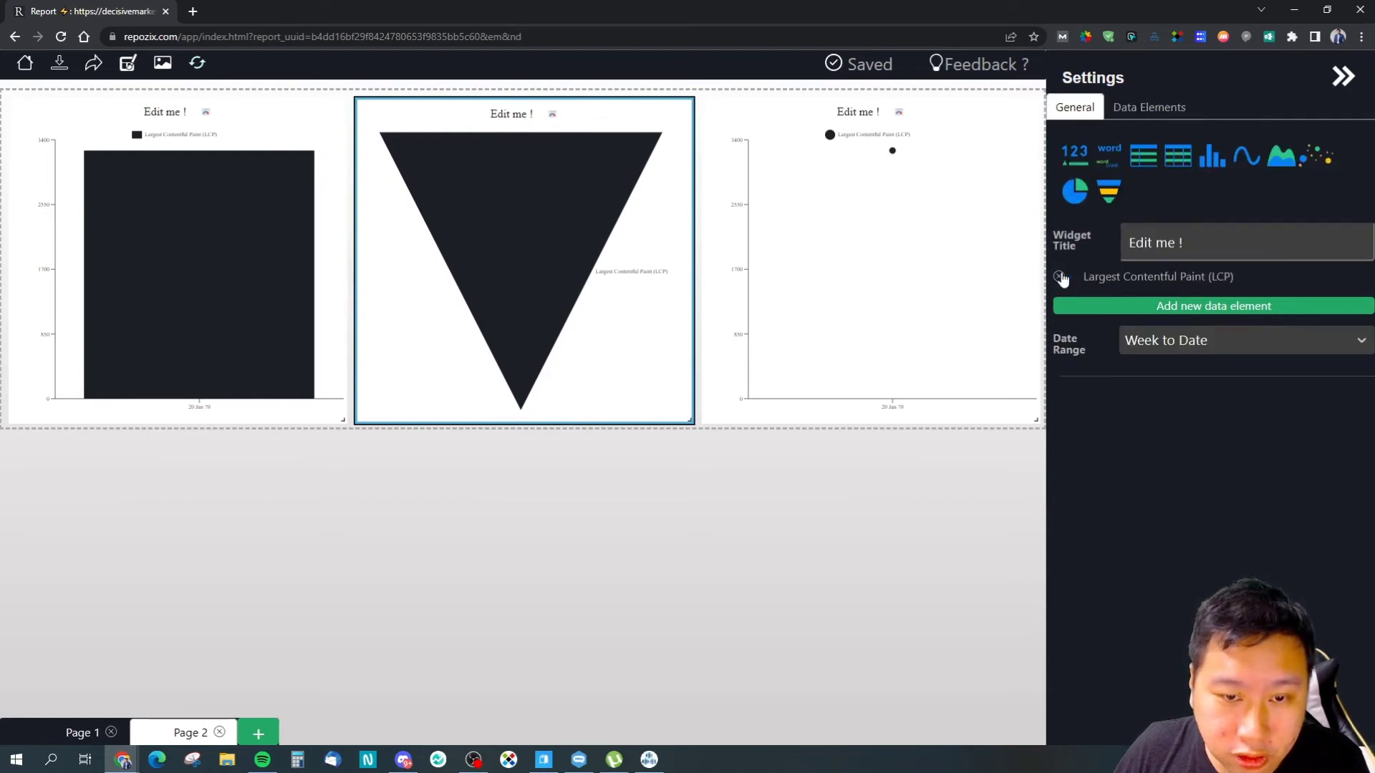
left_click(1060, 278)
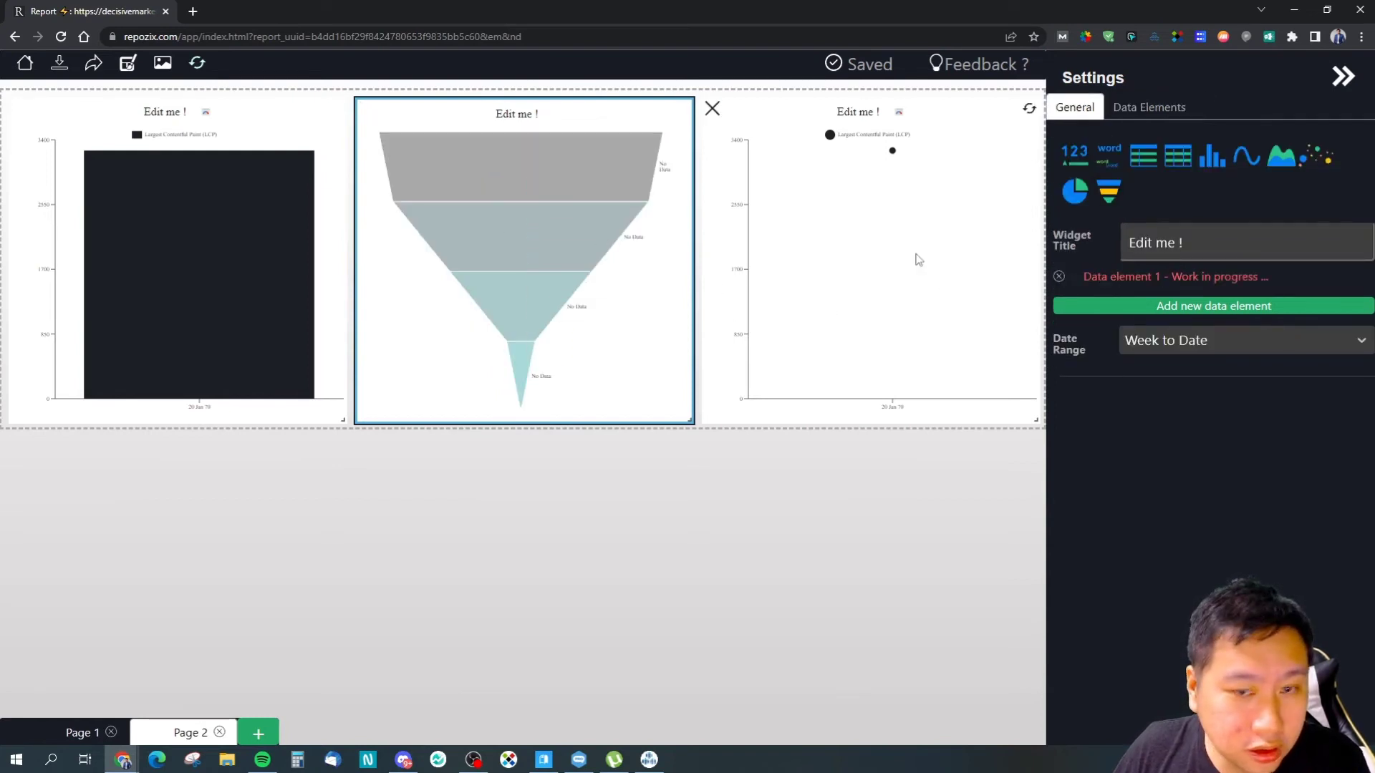
left_click(1099, 279)
left_click(1212, 201)
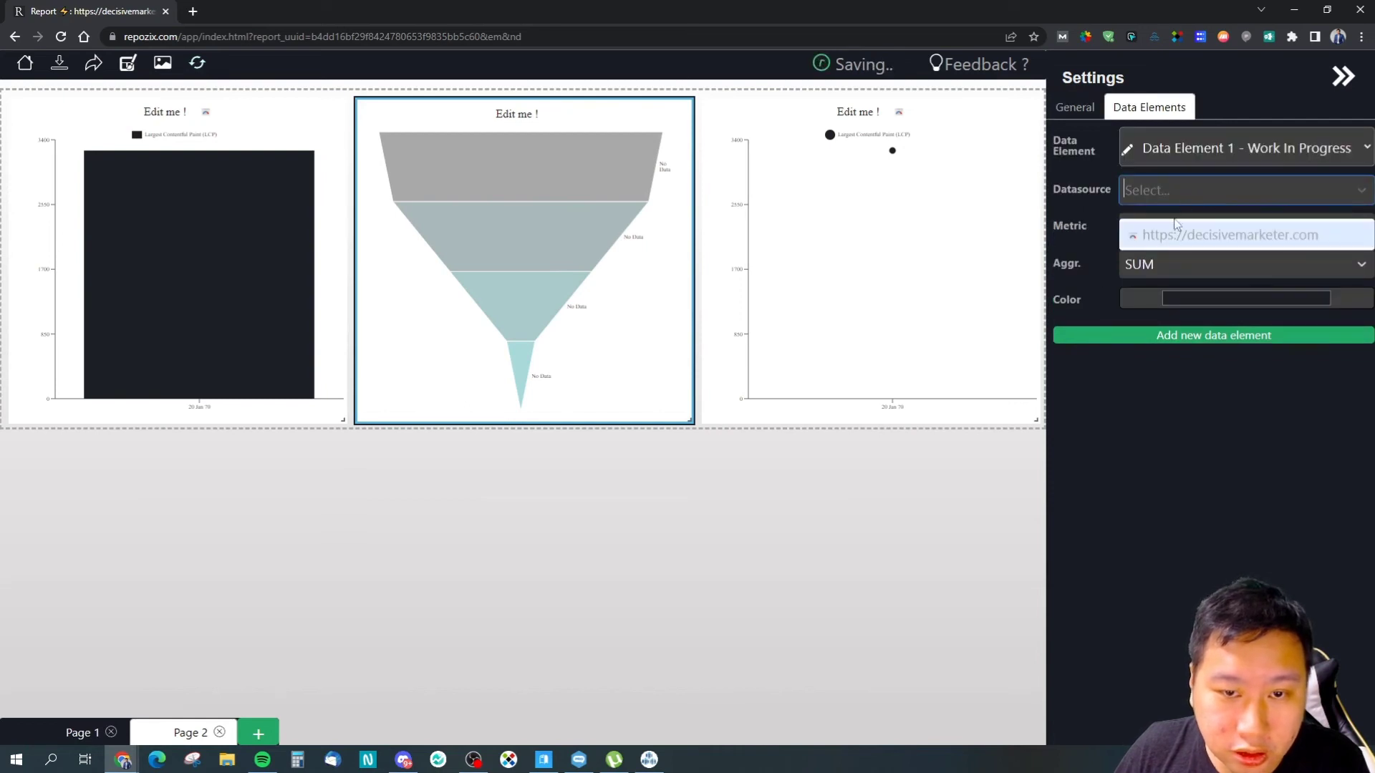
left_click(1164, 231)
left_click(1164, 232)
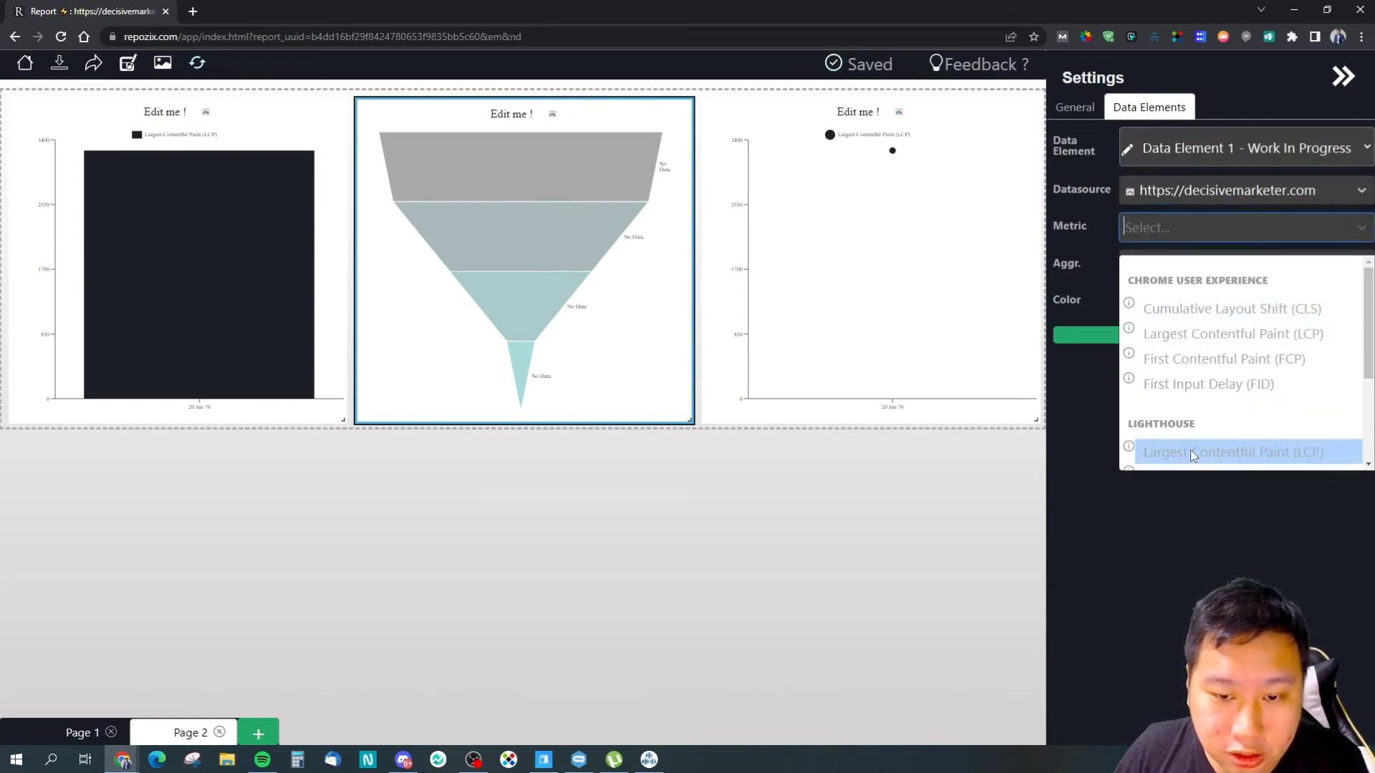
left_click(1190, 449)
left_click(1190, 259)
left_click(1166, 356)
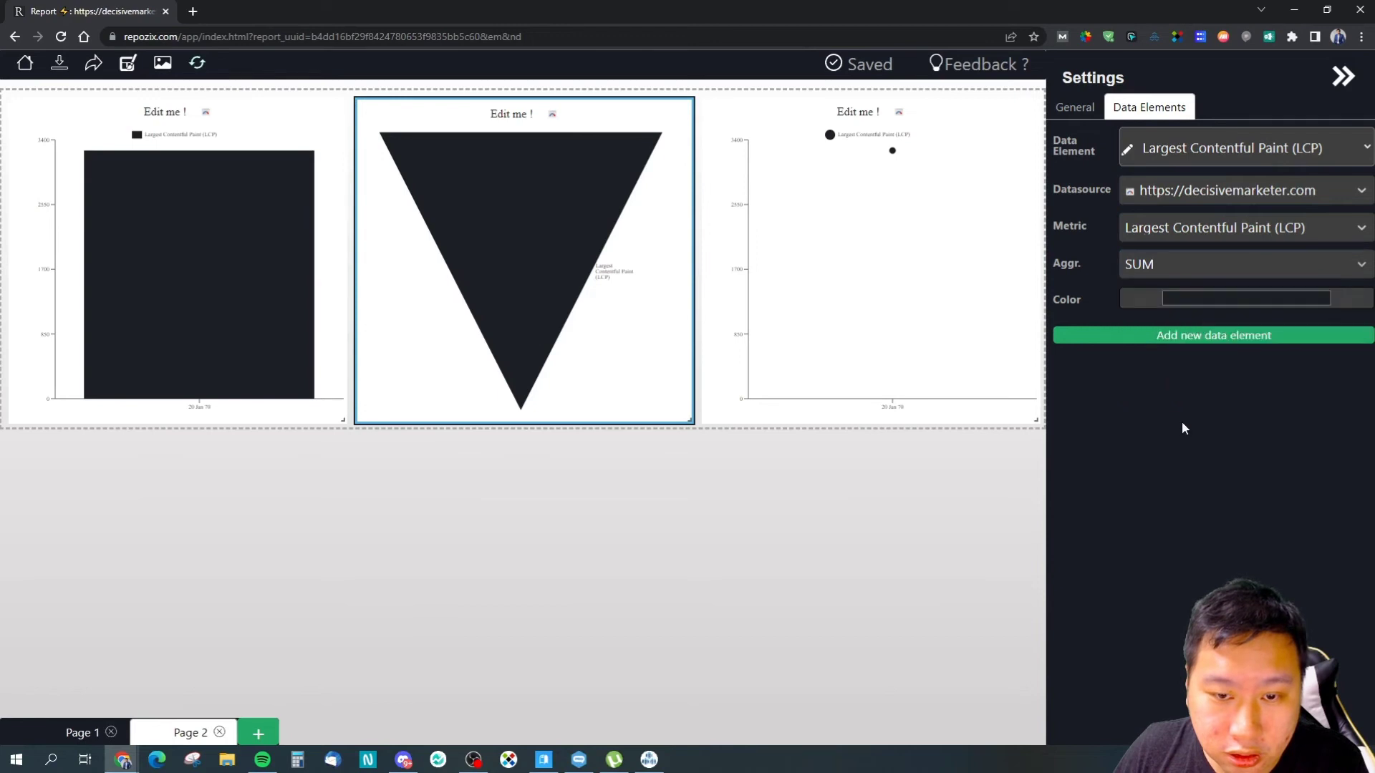
Set the funnel's Largest Contentful Paint data element to blue, RGB 31, 85, 193.
left_click(1205, 298)
left_click(1259, 335)
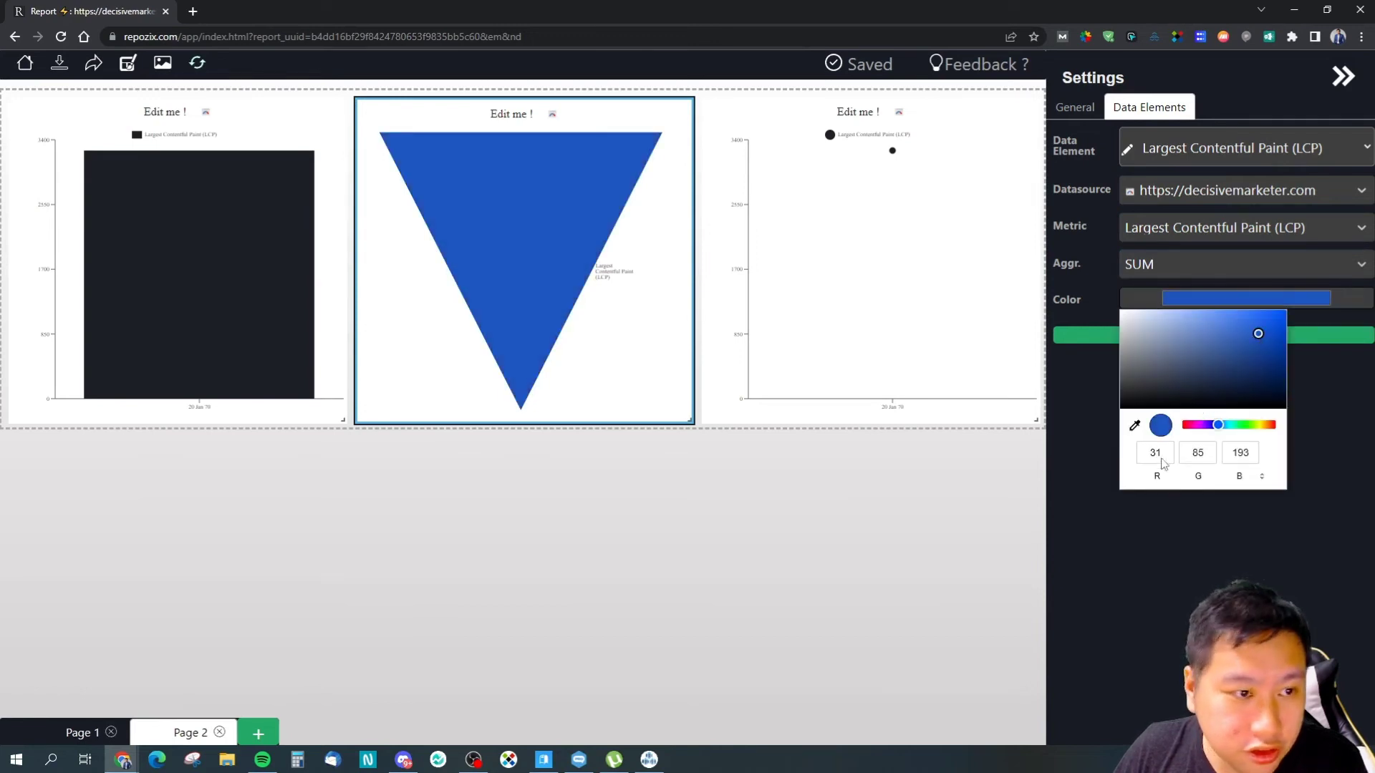
Close the colour picker and inspect the funnel widget's title settings.
left_click(1087, 490)
mouse_move(651, 388)
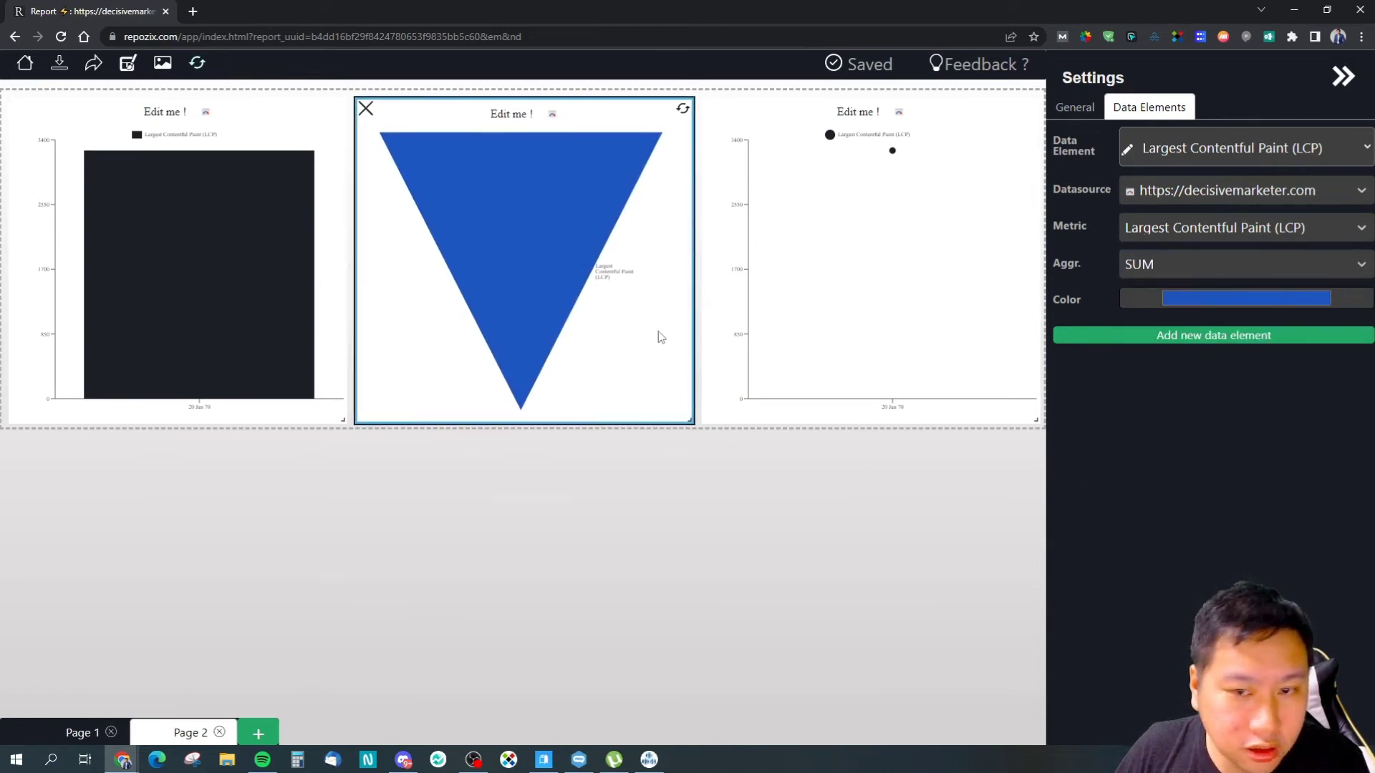
left_click(594, 272)
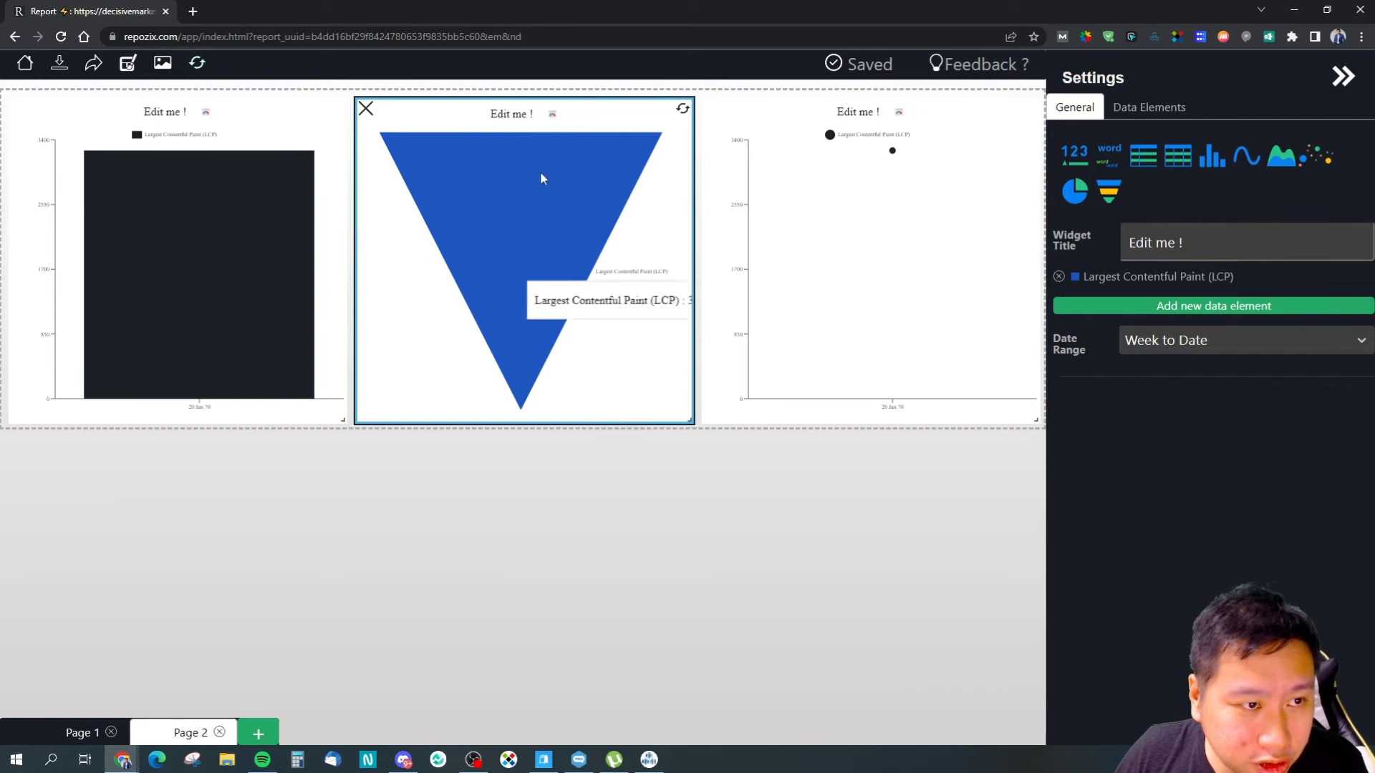
left_click_drag(508, 116, 512, 114)
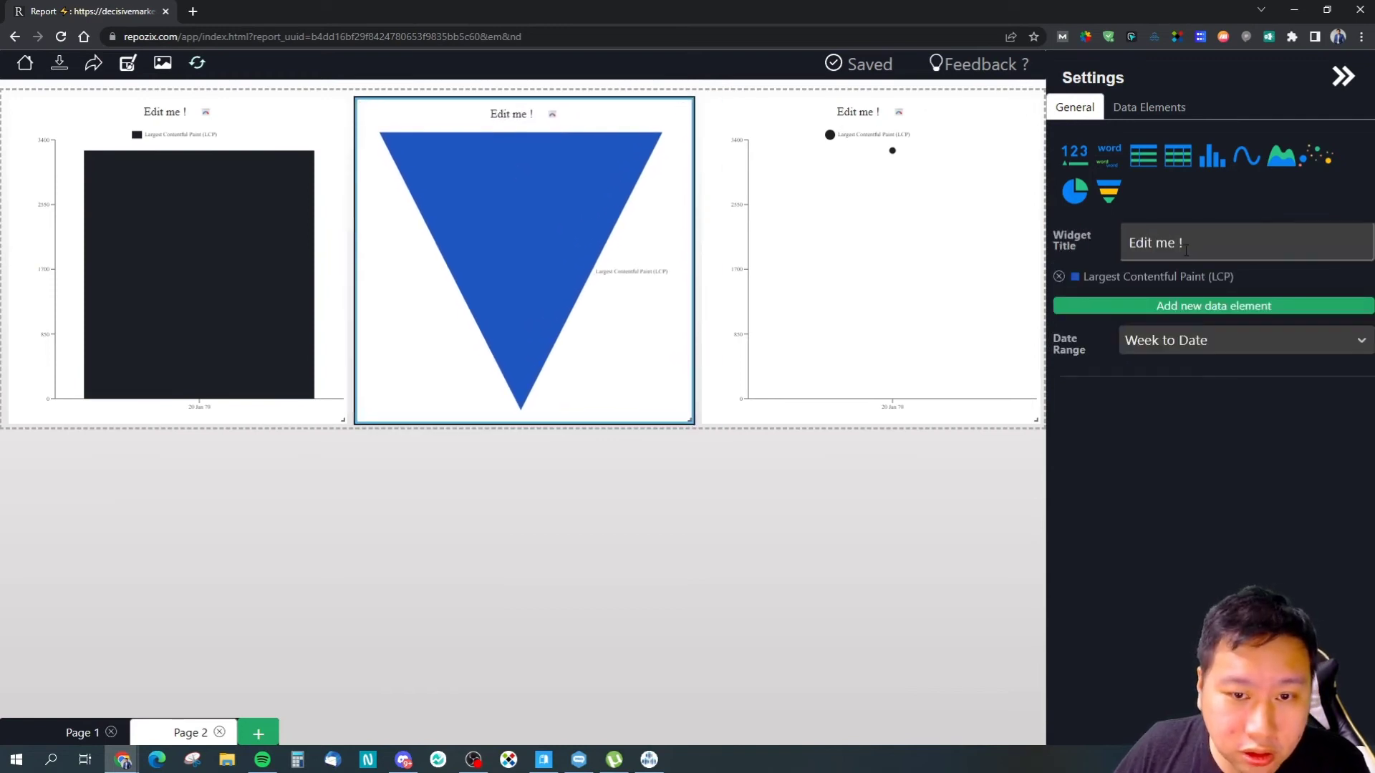
left_click(1123, 243)
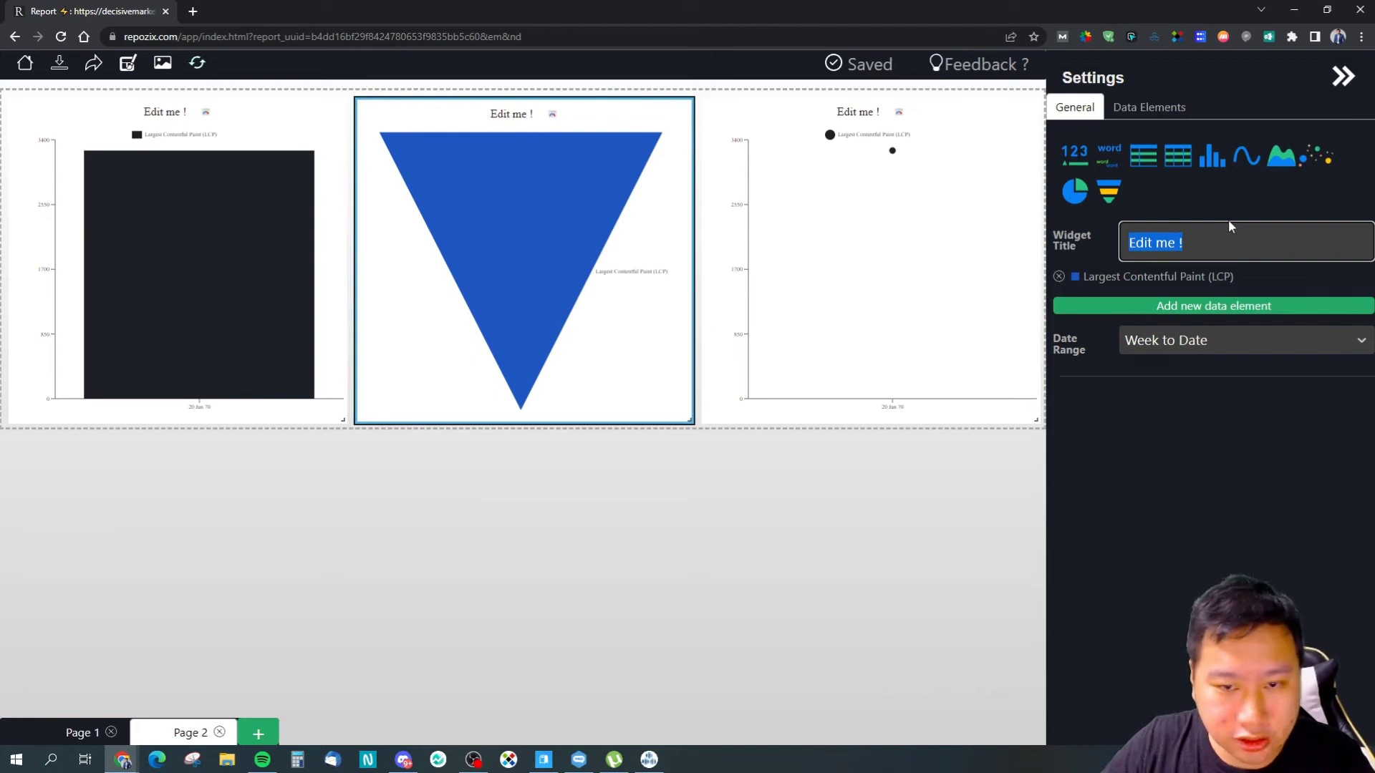
Review the datasource, metric and aggregation choices of the funnel's Largest Contentful Paint data element.
left_click(1130, 280)
left_click(1170, 143)
left_click(1189, 159)
left_click(1171, 227)
left_click(1180, 190)
left_click(1178, 225)
left_click(1176, 263)
left_click(1174, 263)
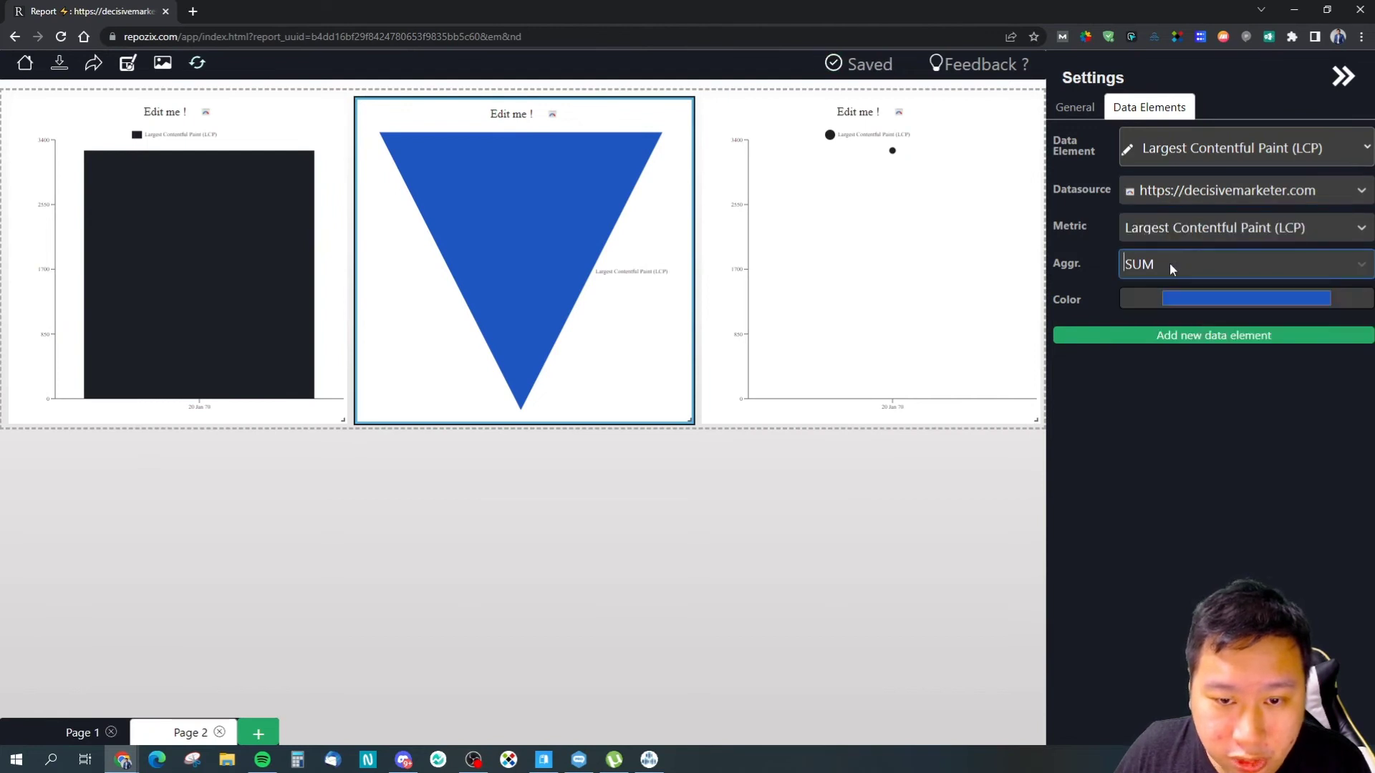
left_click(605, 184)
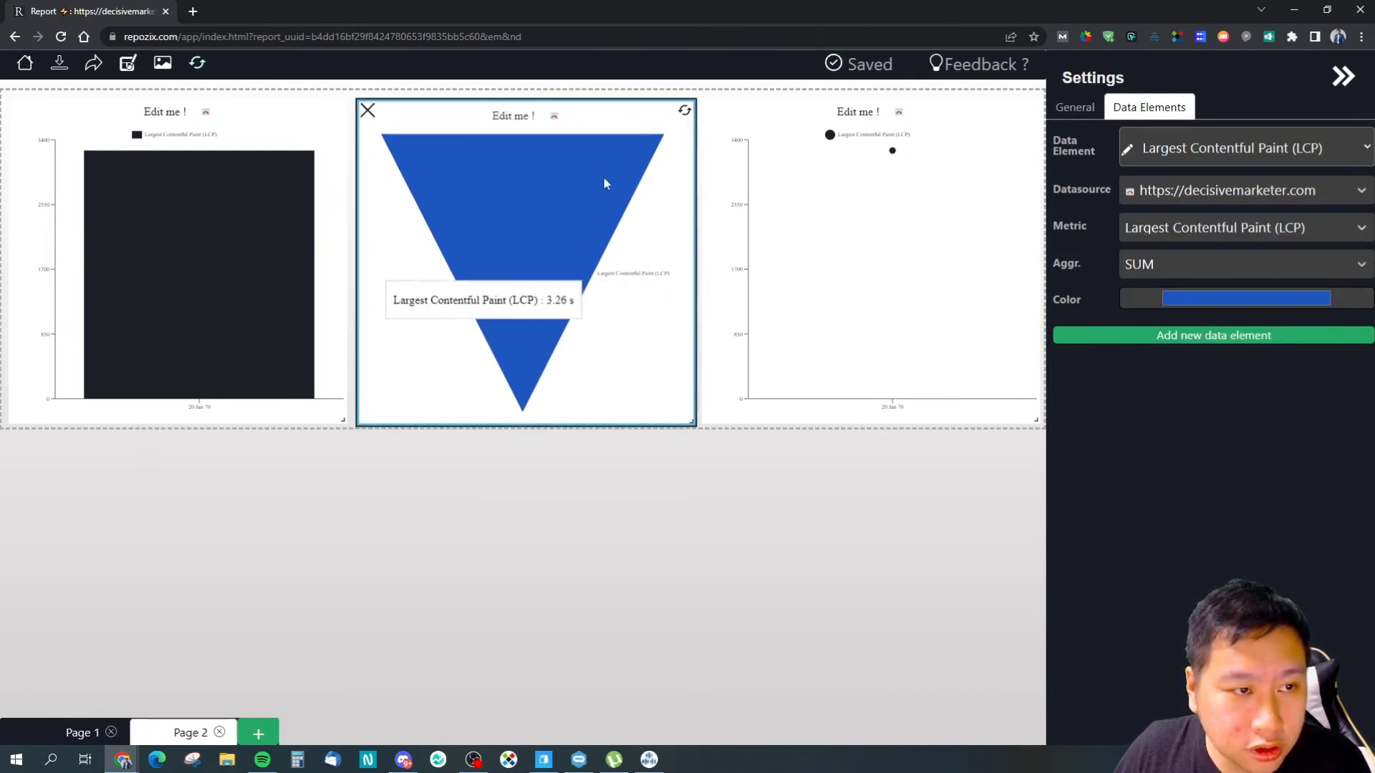
Rename the funnel widget as "Largest Contentful Paint".
left_click(1072, 109)
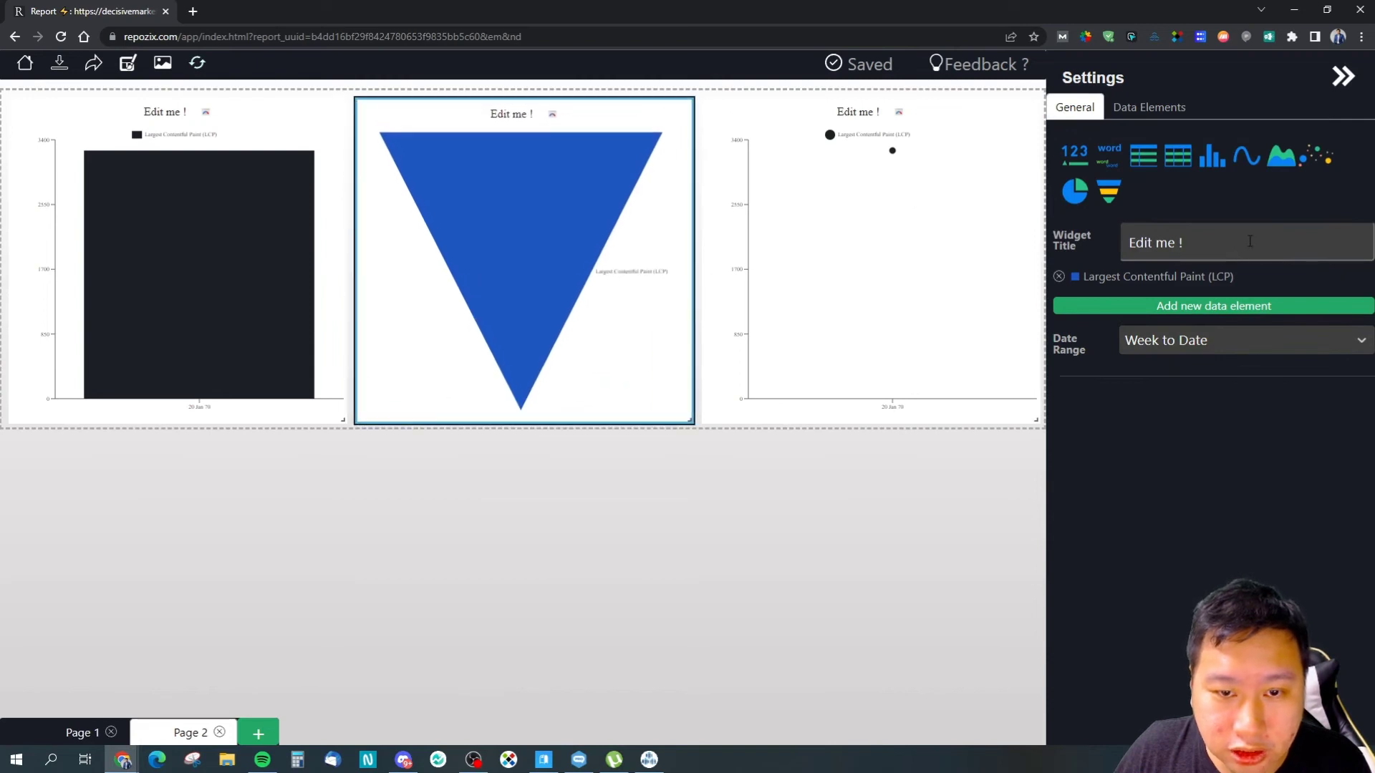
left_click_drag(1250, 241, 1090, 247)
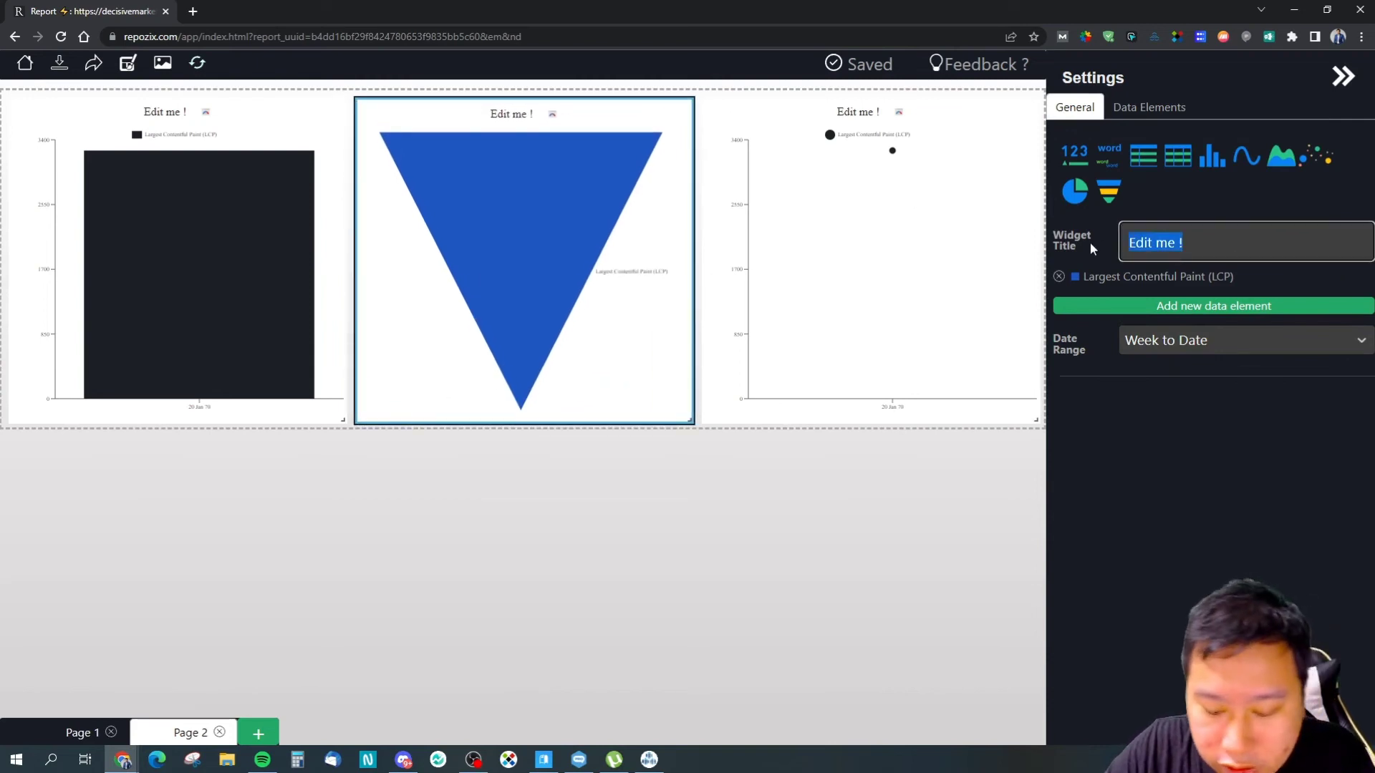
key("BackSpace")
type("Largest Cp")
key("BackSpace")
type("ontentful Paint")
left_click(1154, 493)
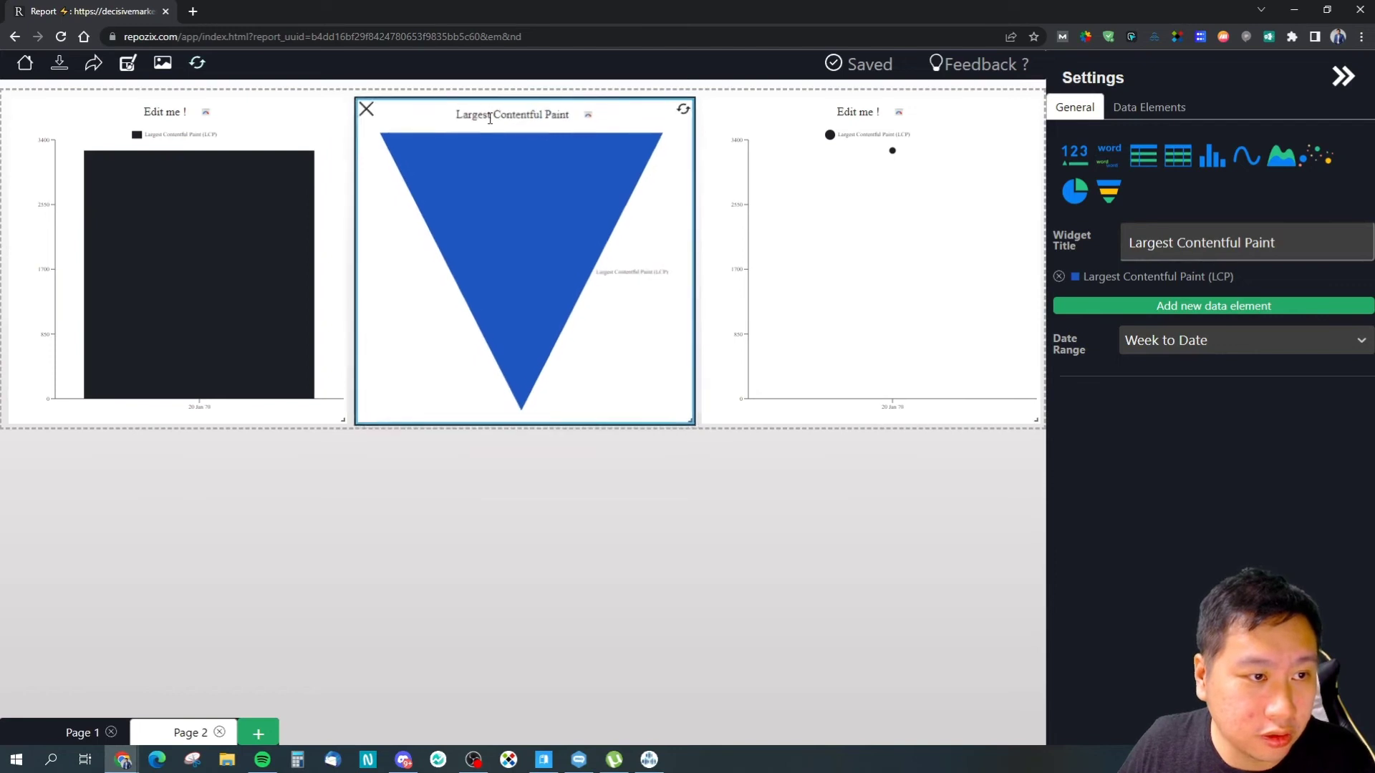
left_click(461, 116)
left_click(463, 119)
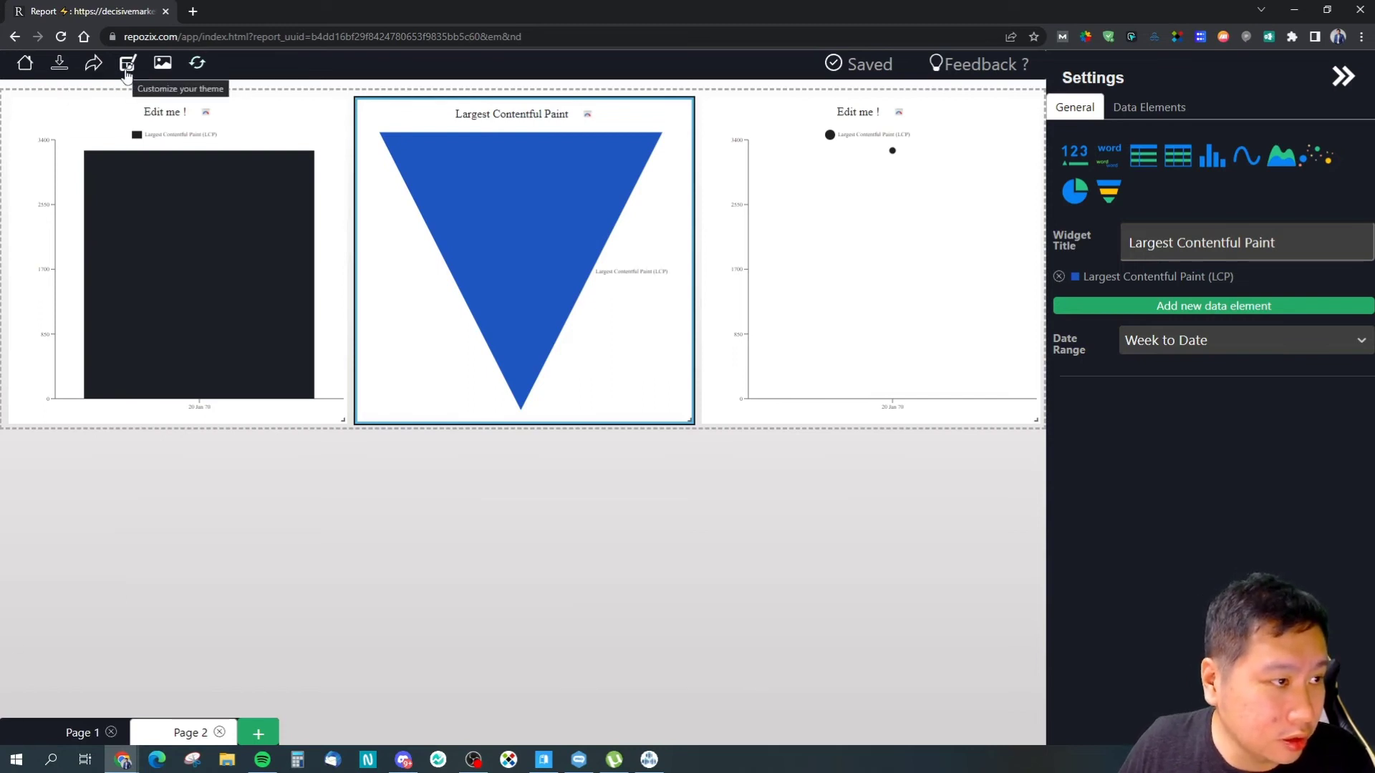
left_click(1123, 107)
left_click(1079, 111)
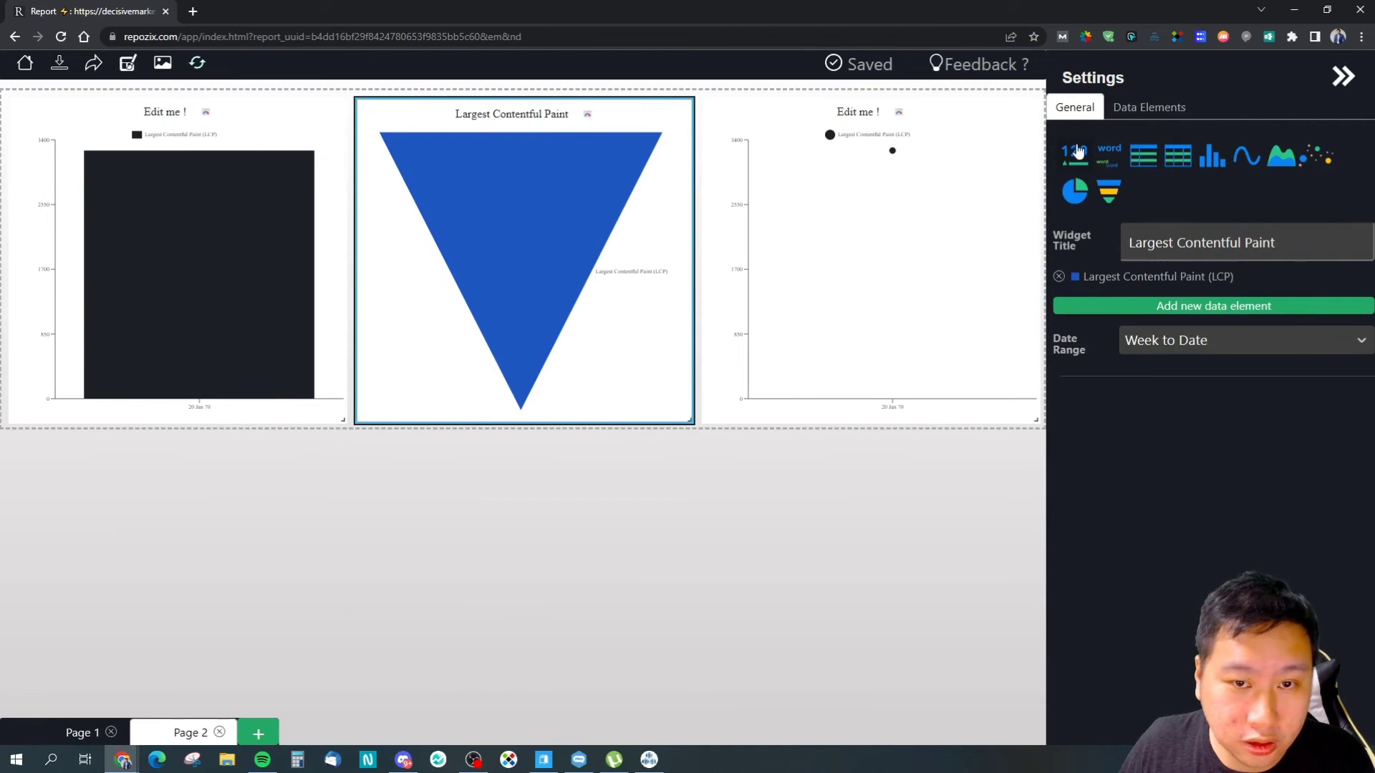
Try out a text widget below the bar chart, and delete it.
left_click_drag(1118, 167, 69, 434)
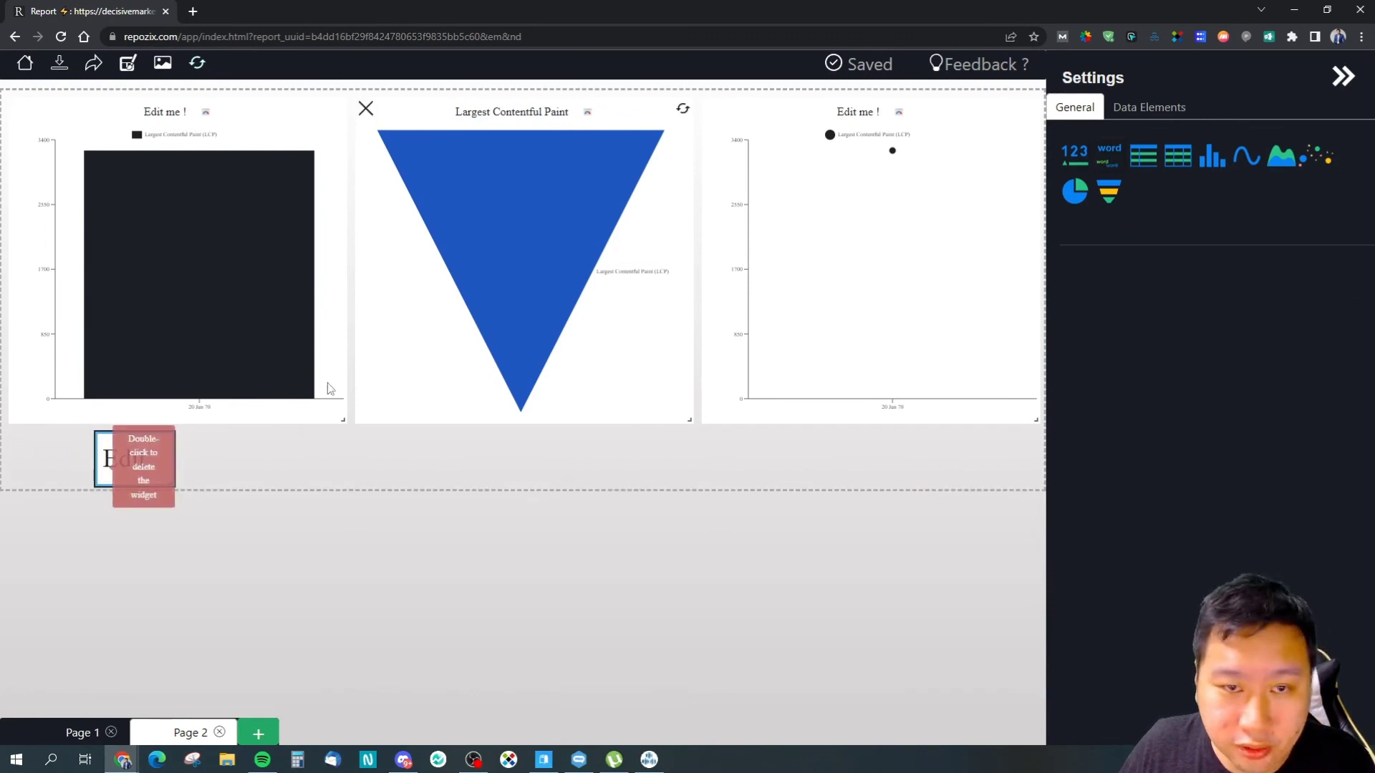
left_click(154, 462)
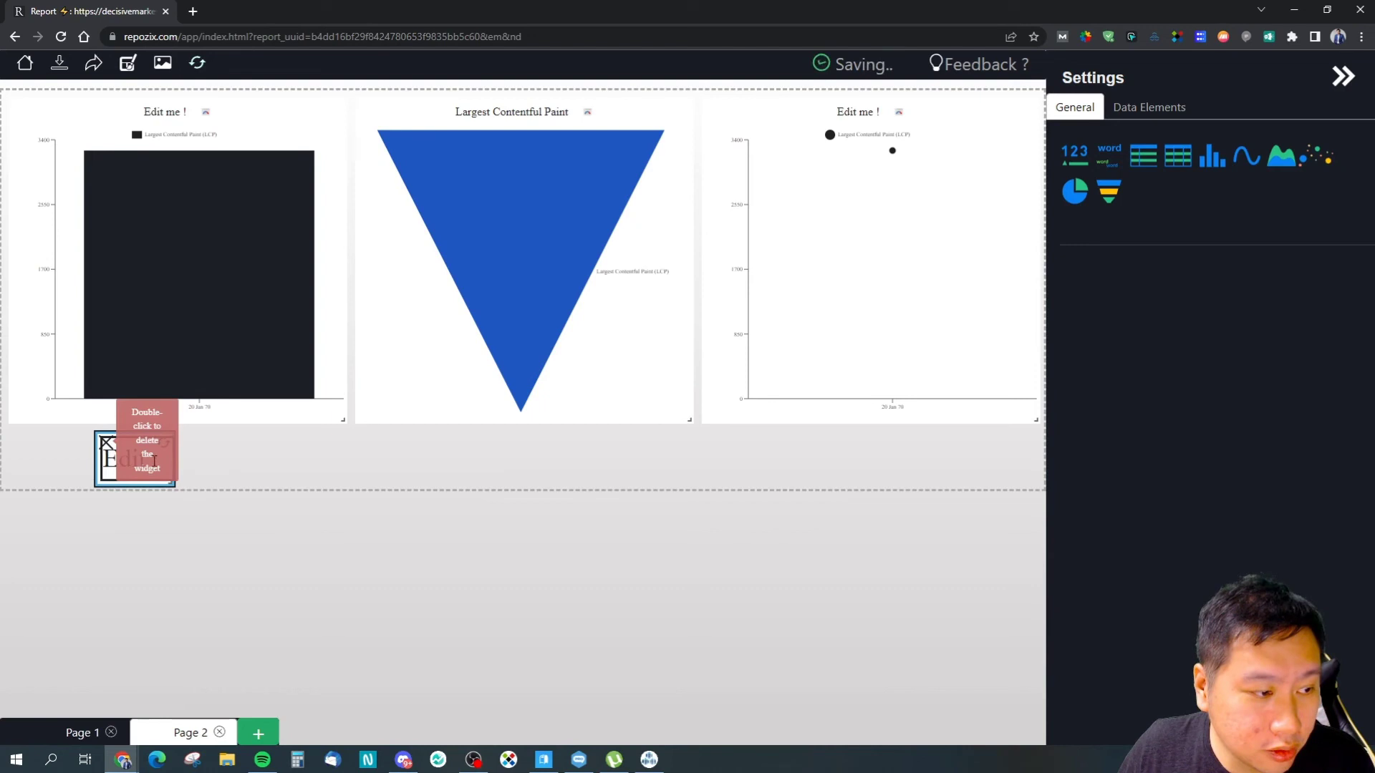
left_click(101, 445)
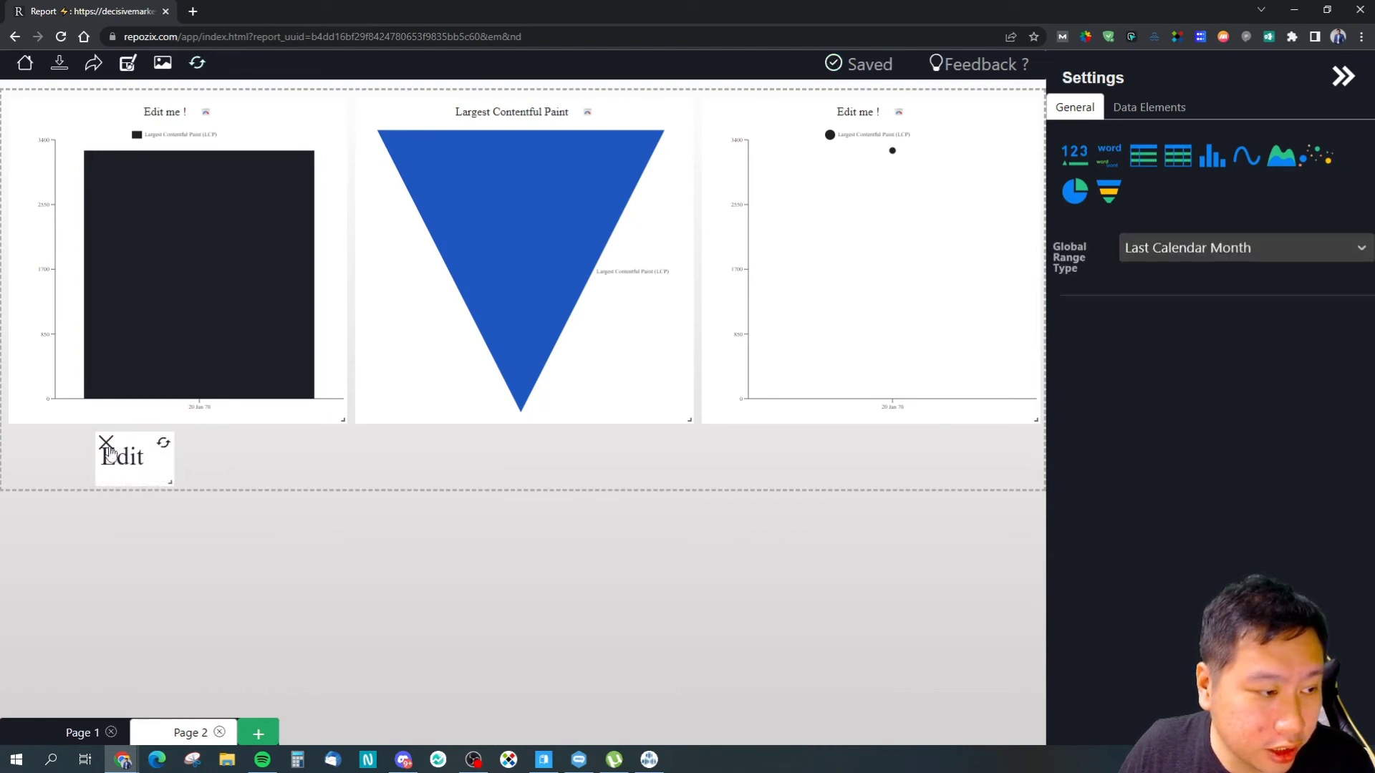
double_click(109, 450)
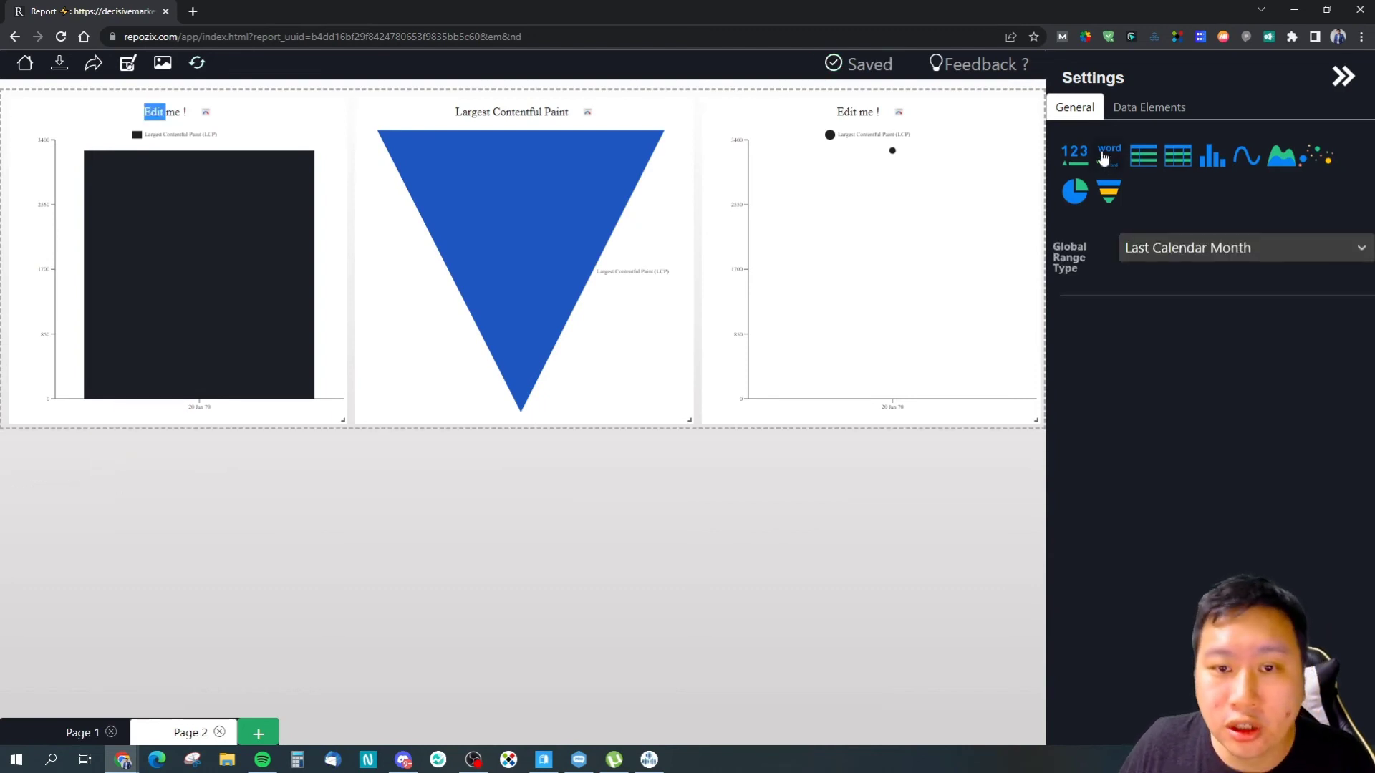
left_click_drag(1080, 163, 19, 430)
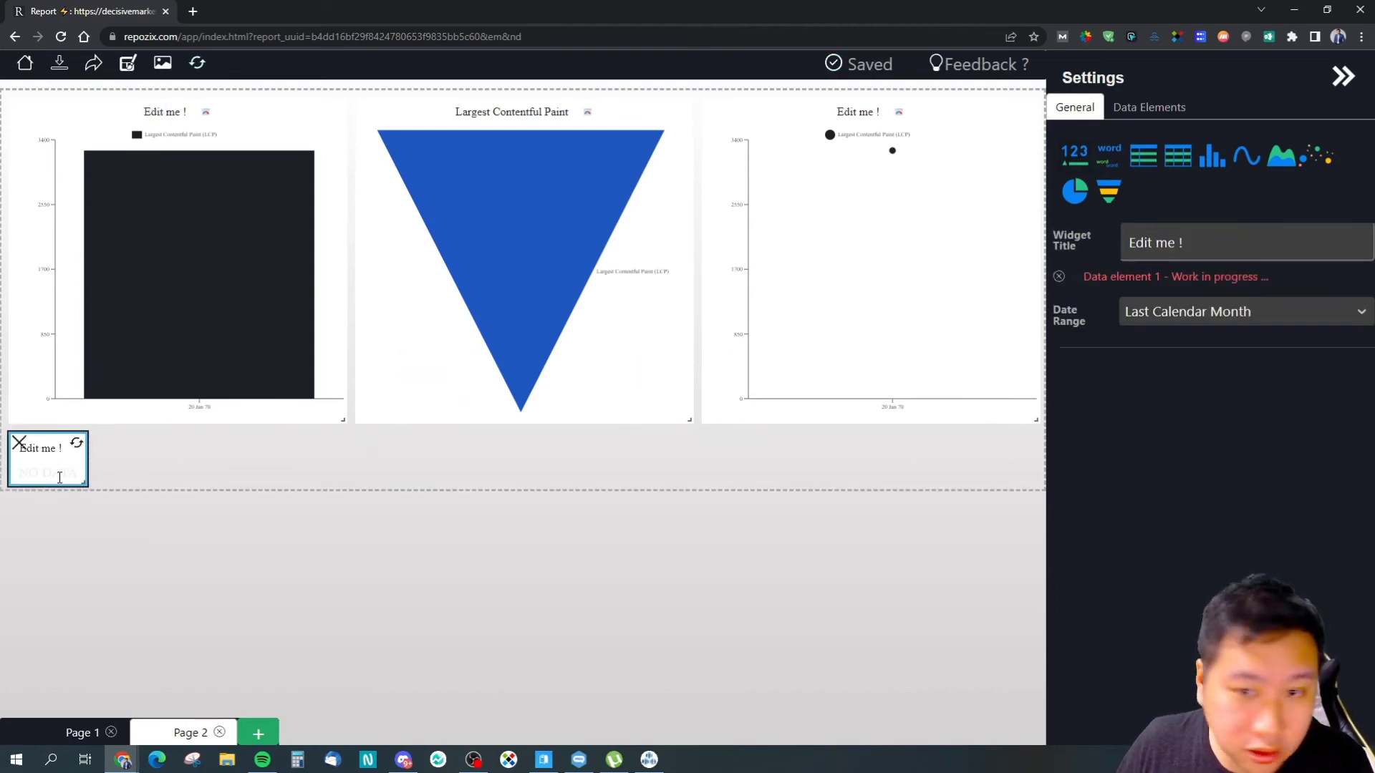
left_click(1120, 277)
left_click(1172, 197)
left_click(1175, 232)
left_click(1174, 243)
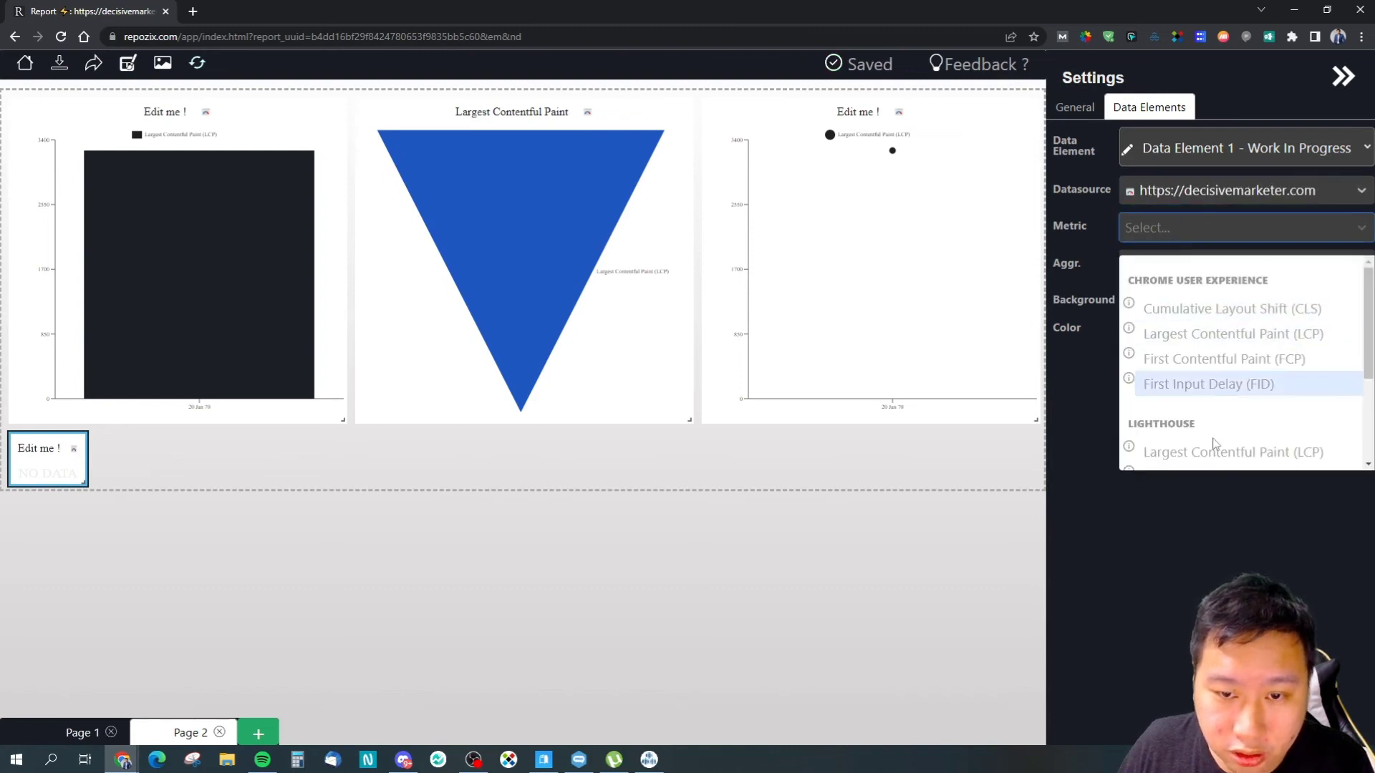
left_click(1188, 444)
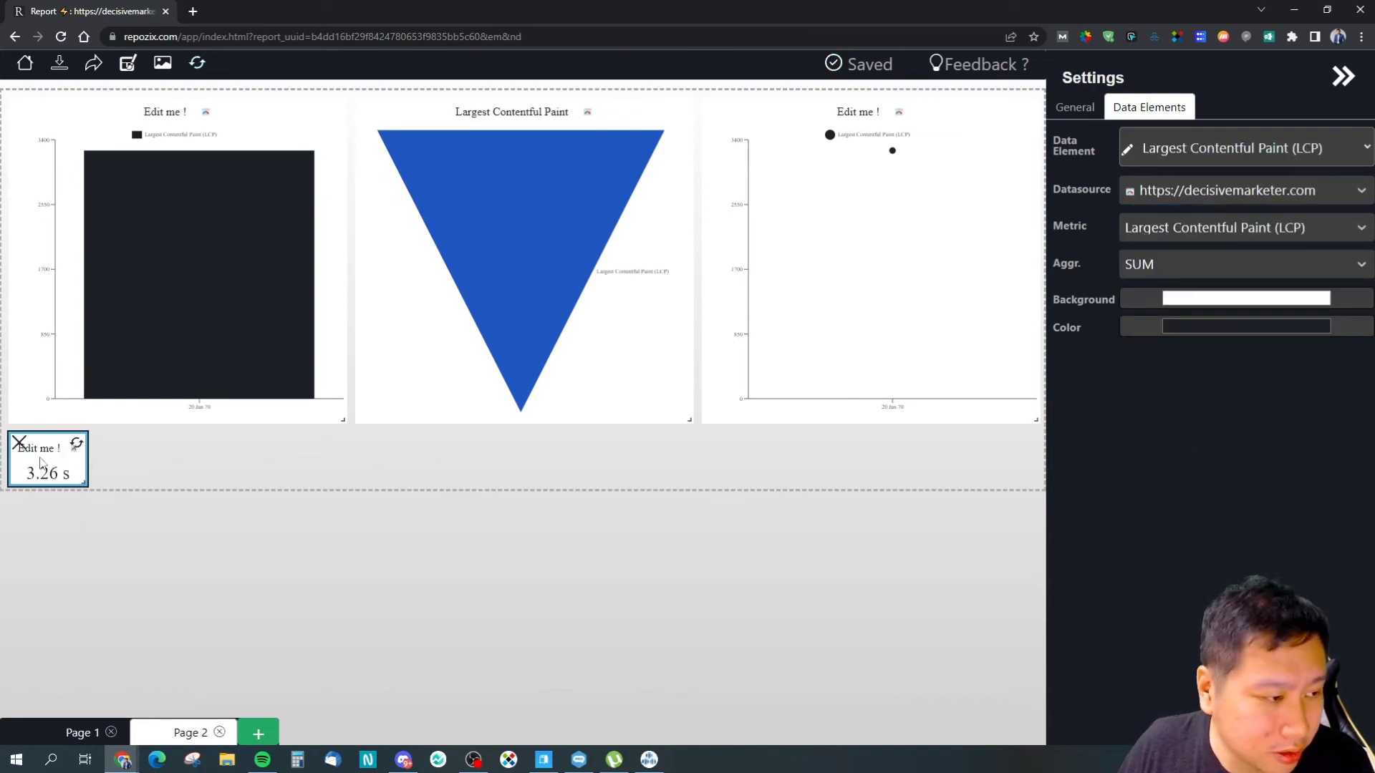
Try out a table widget beside the number widget, and delete it.
left_click(1072, 109)
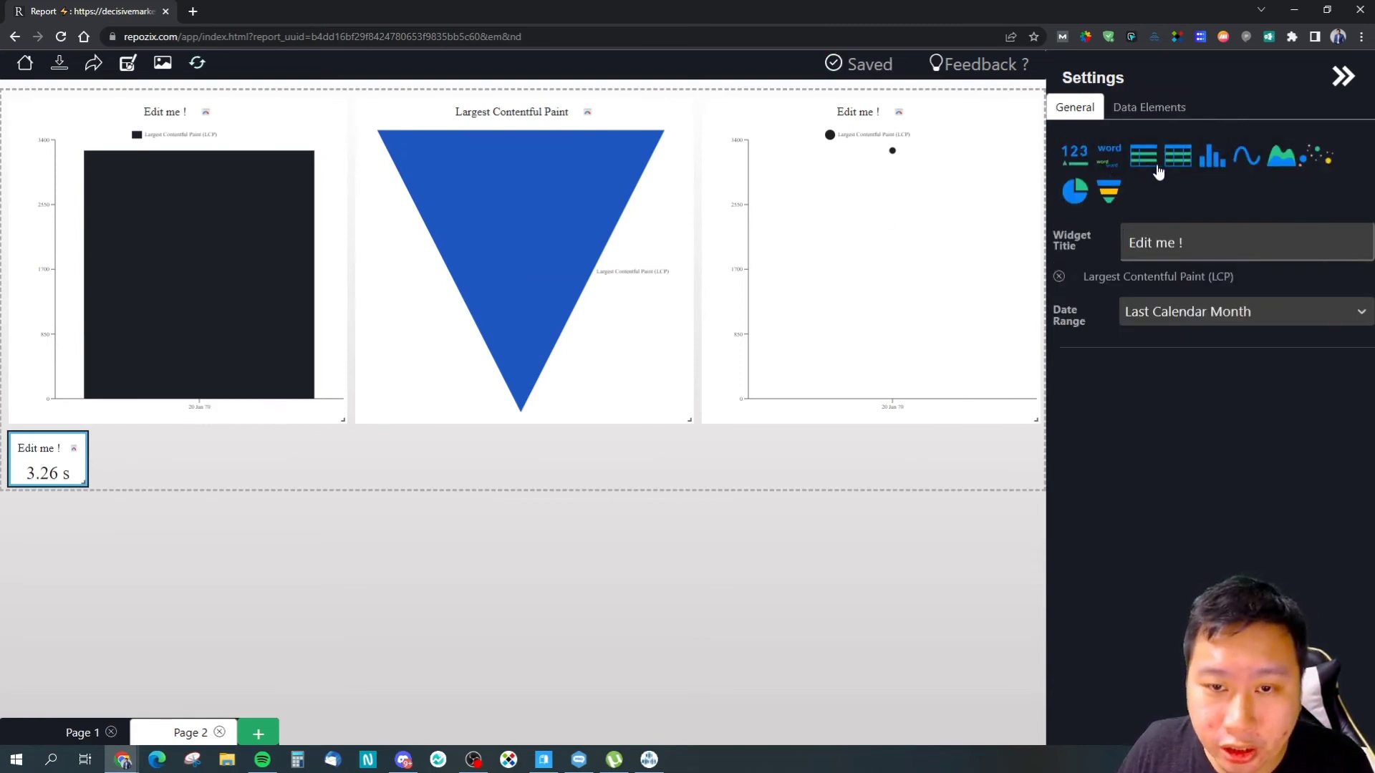
left_click_drag(1160, 164, 143, 450)
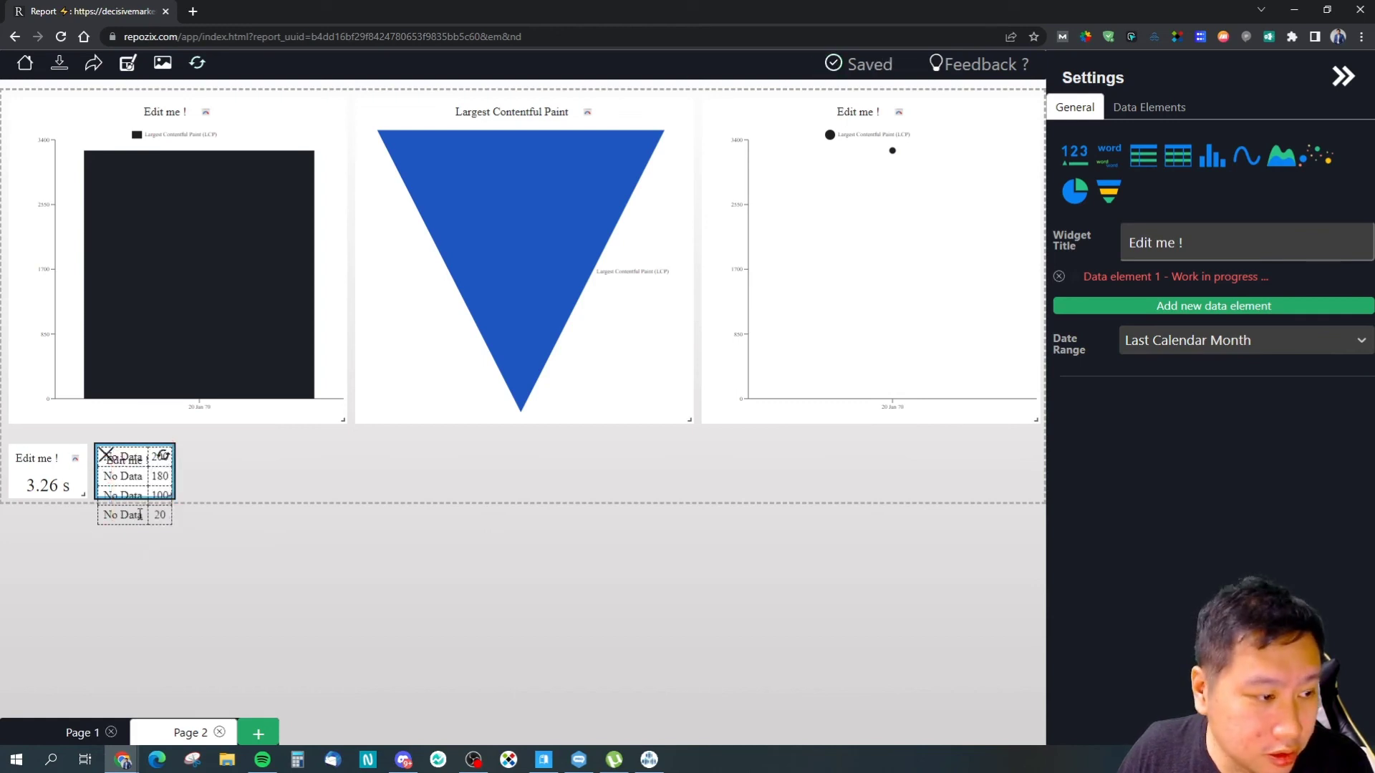
double_click(107, 456)
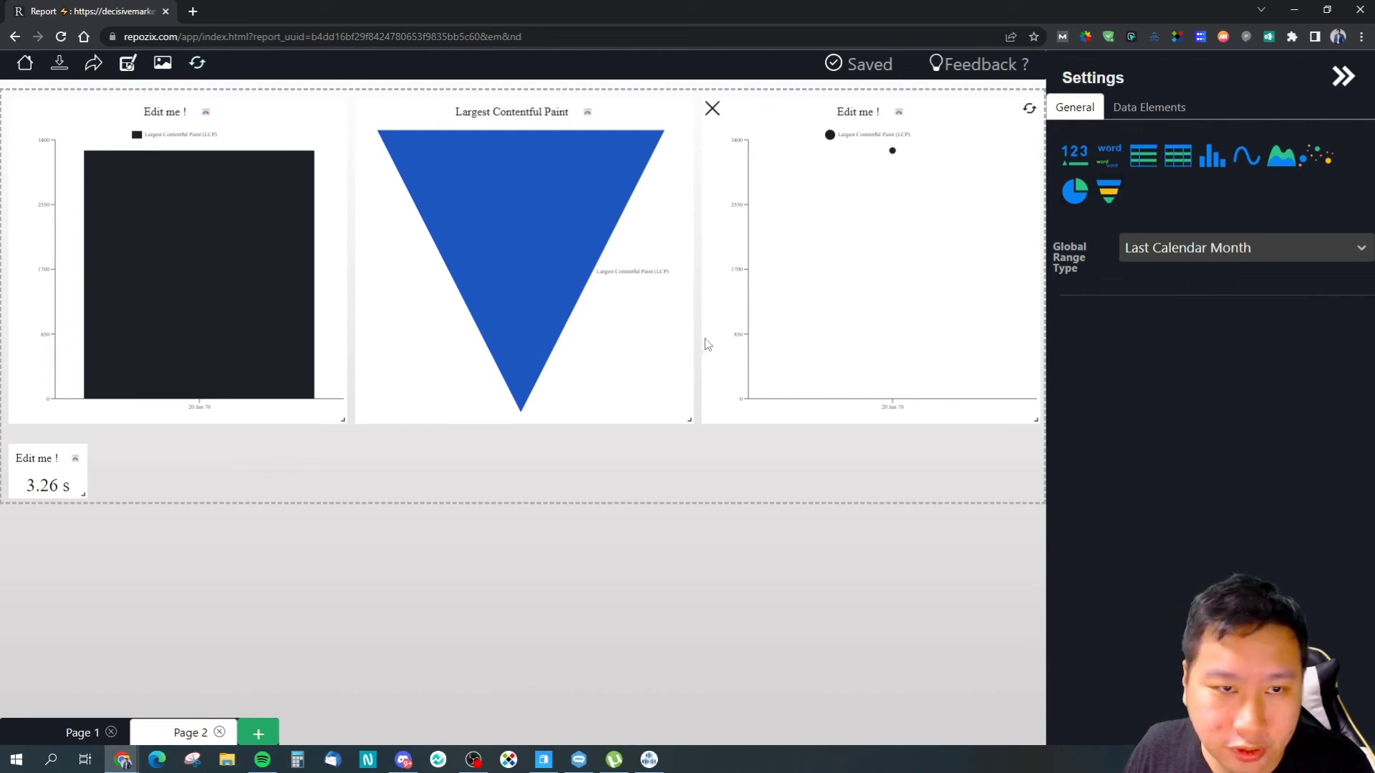
Leave the report for the console home page and open the workspaces overview.
left_click(26, 64)
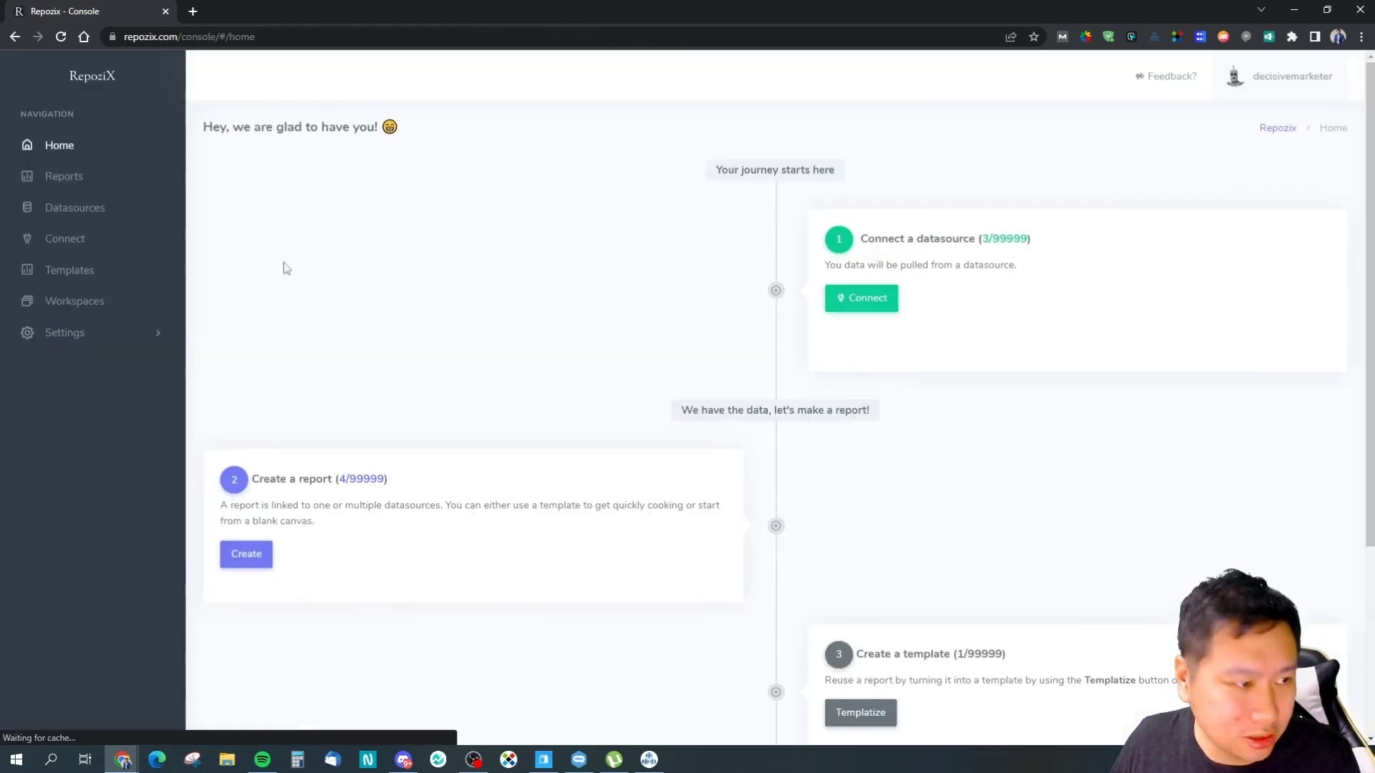
scroll(534, 444, "down", 4)
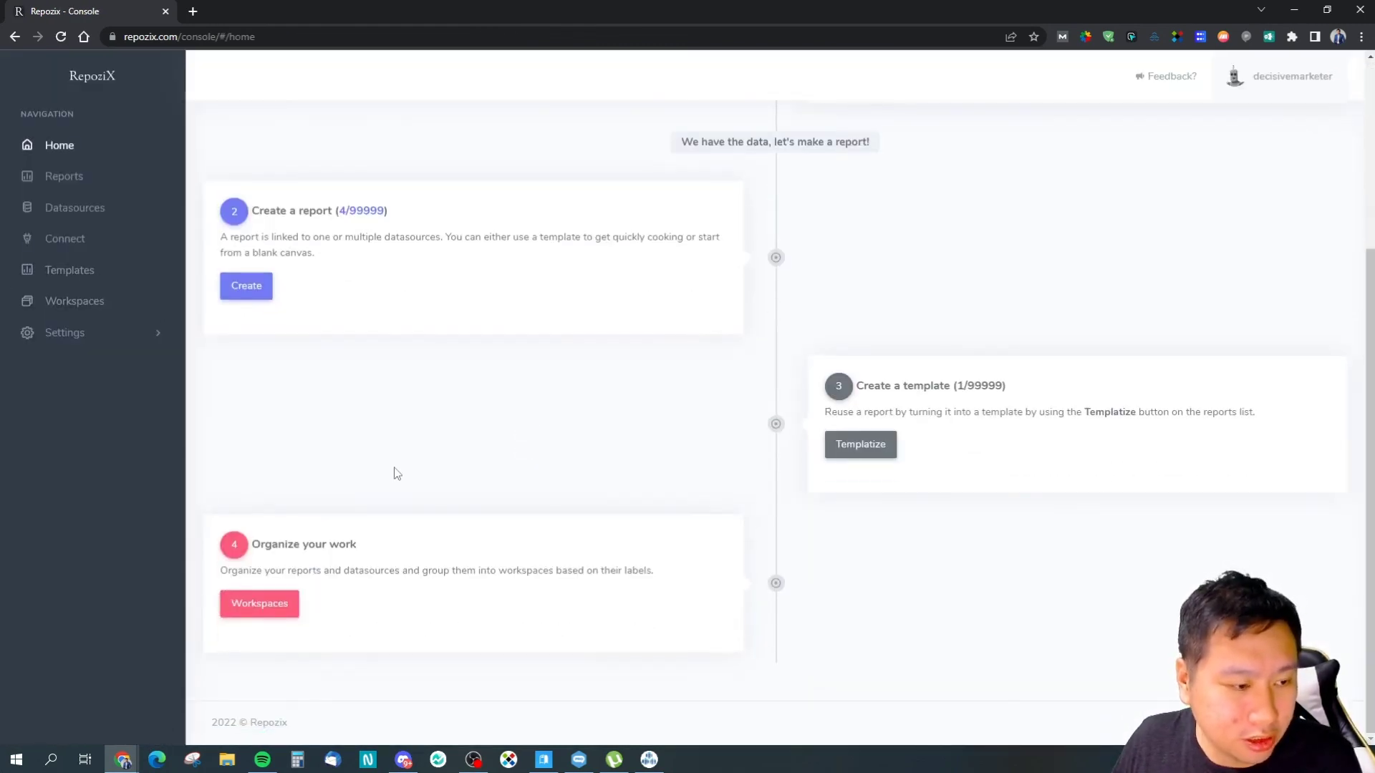
left_click(258, 609)
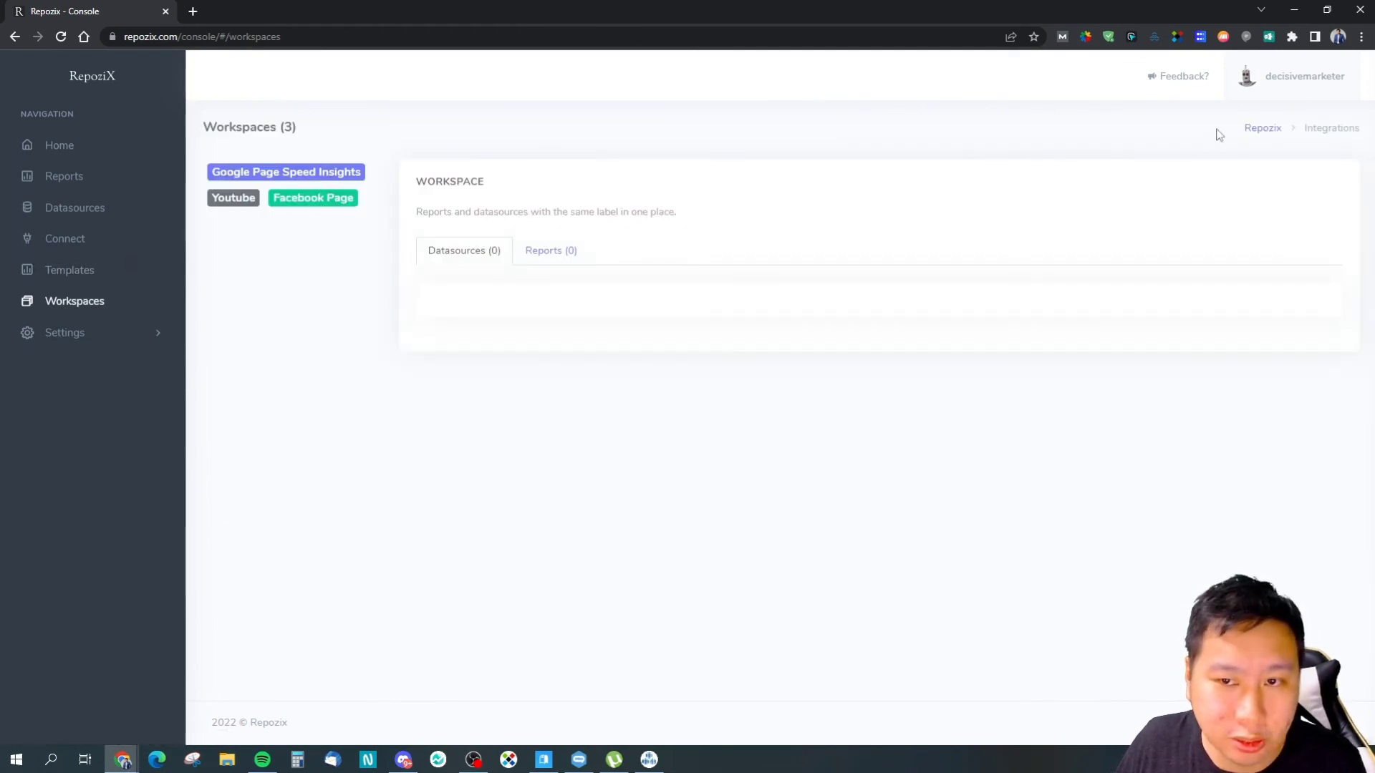
Examine the contents of the Google Page Speed Insights, Youtube and Facebook Page workspaces, and return to the console home page.
left_click(265, 176)
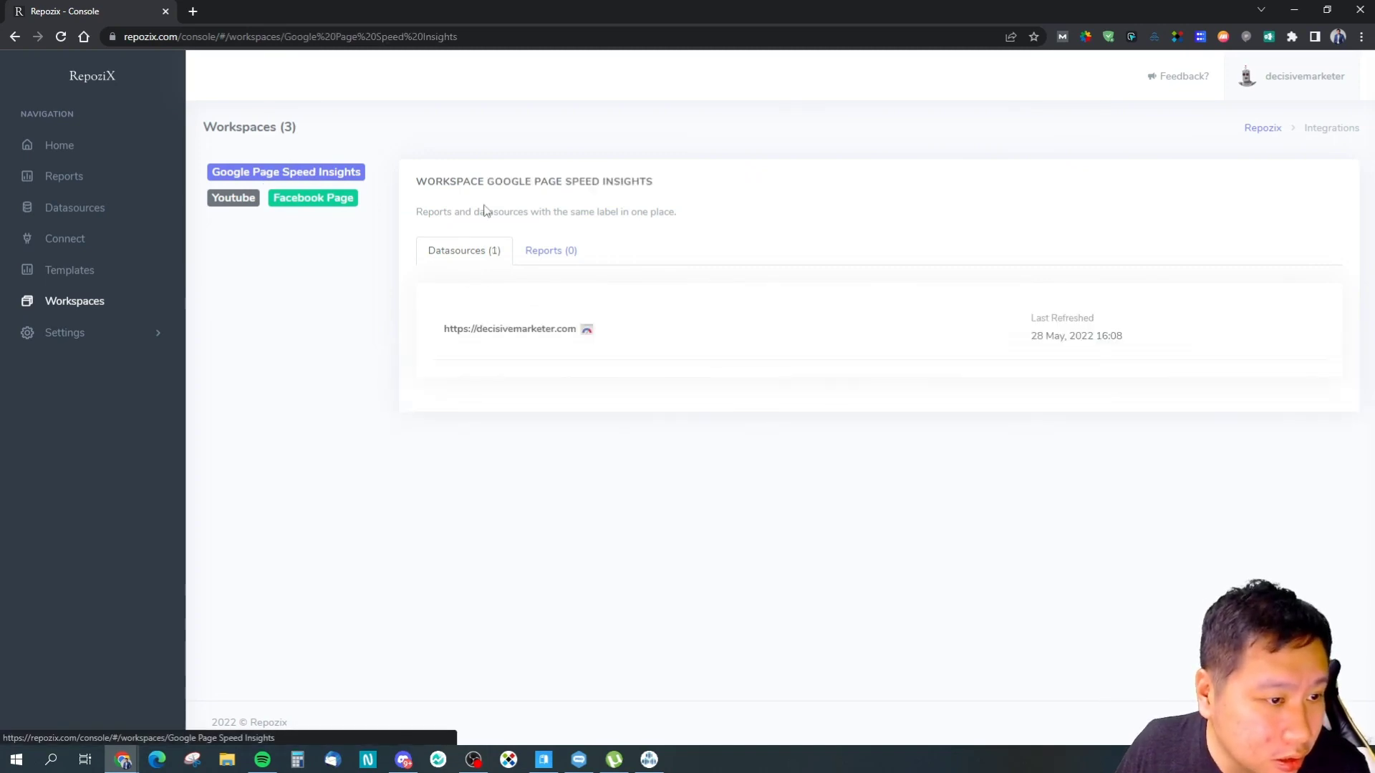
left_click(232, 206)
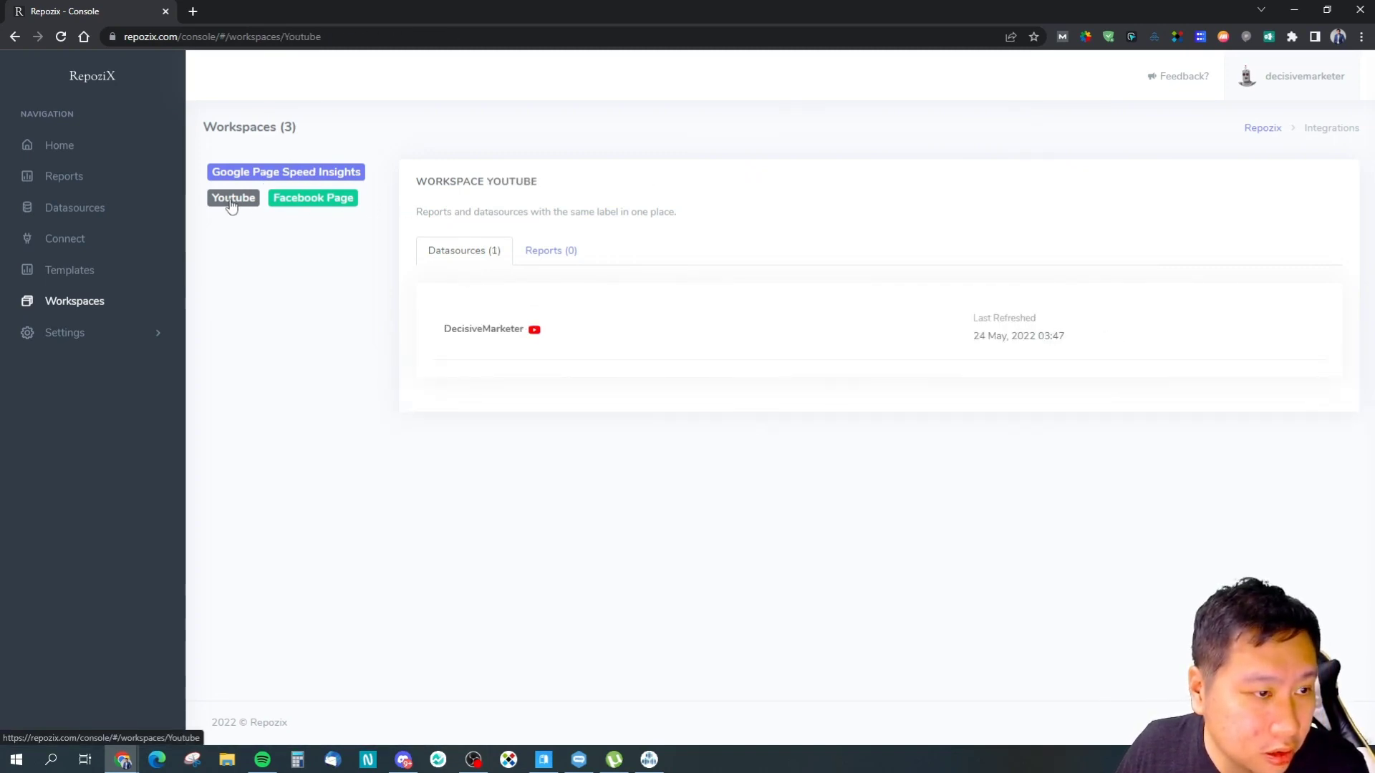
left_click(285, 202)
left_click(276, 178)
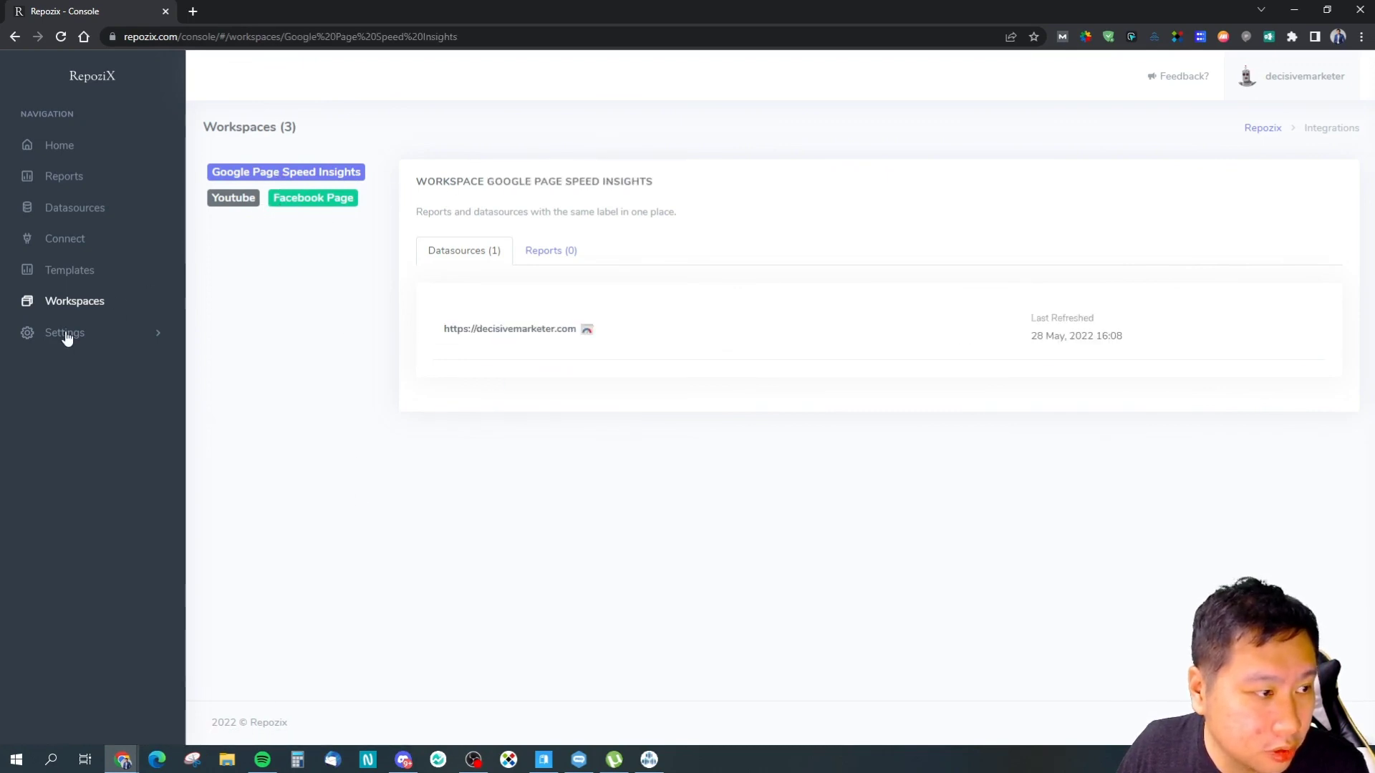
left_click(85, 308)
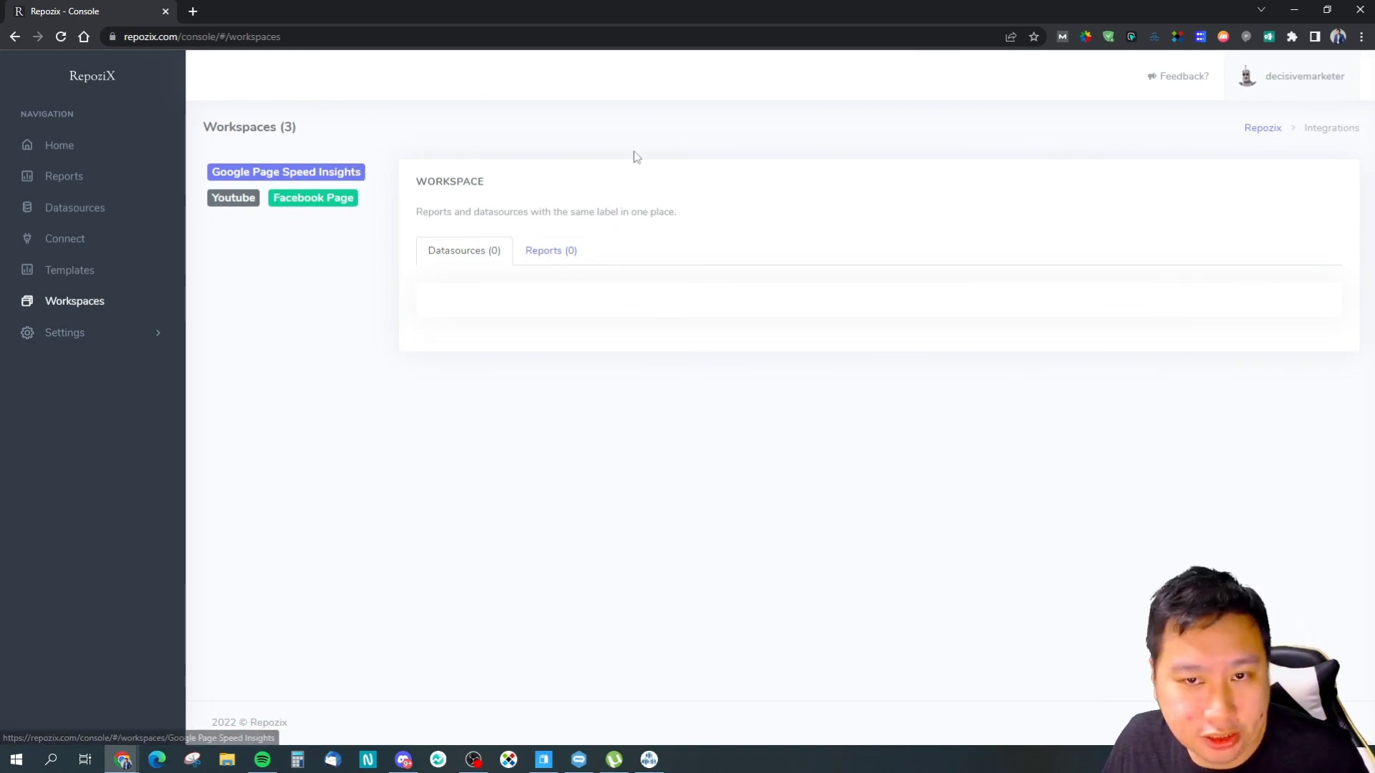
left_click(84, 144)
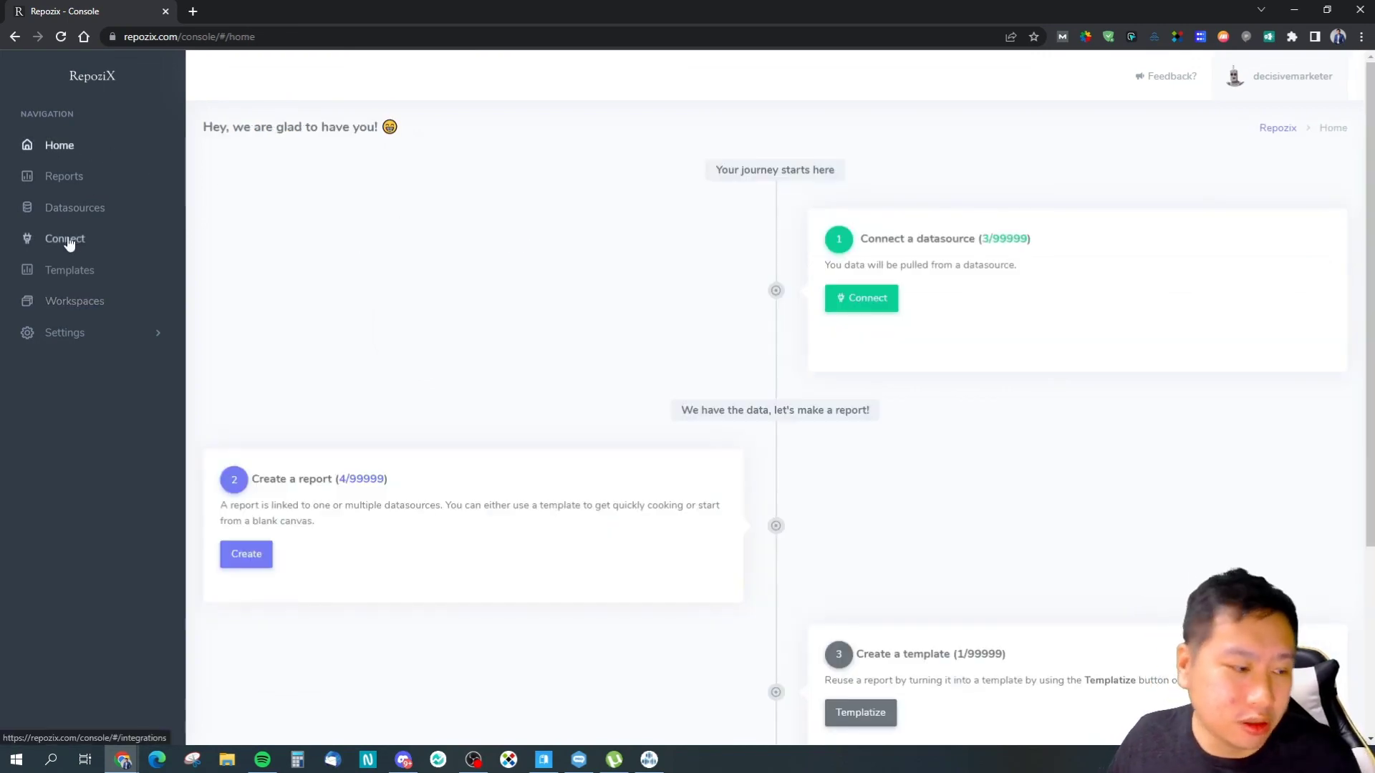